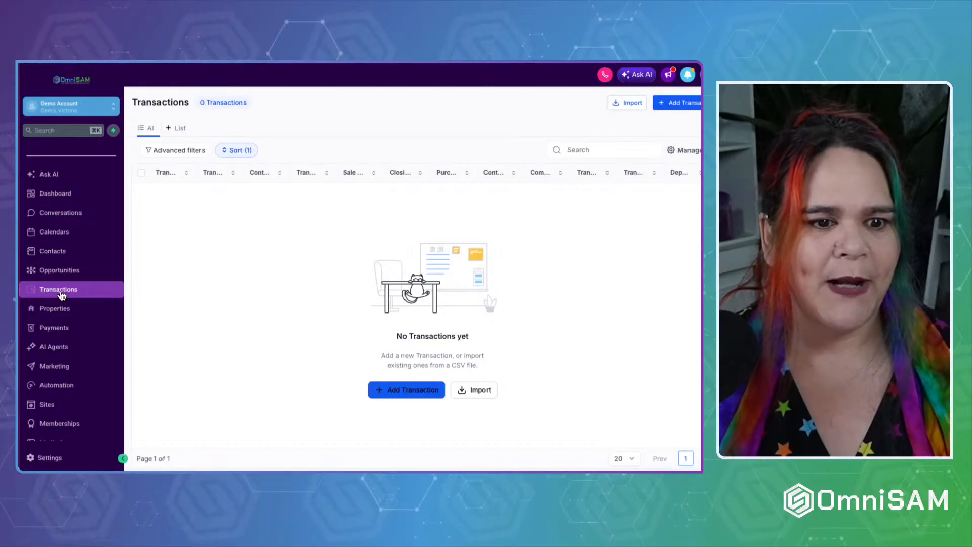
Go to Payments and expand the Invoices & Estimates pages to view the invoice totals and list.
click(60, 330)
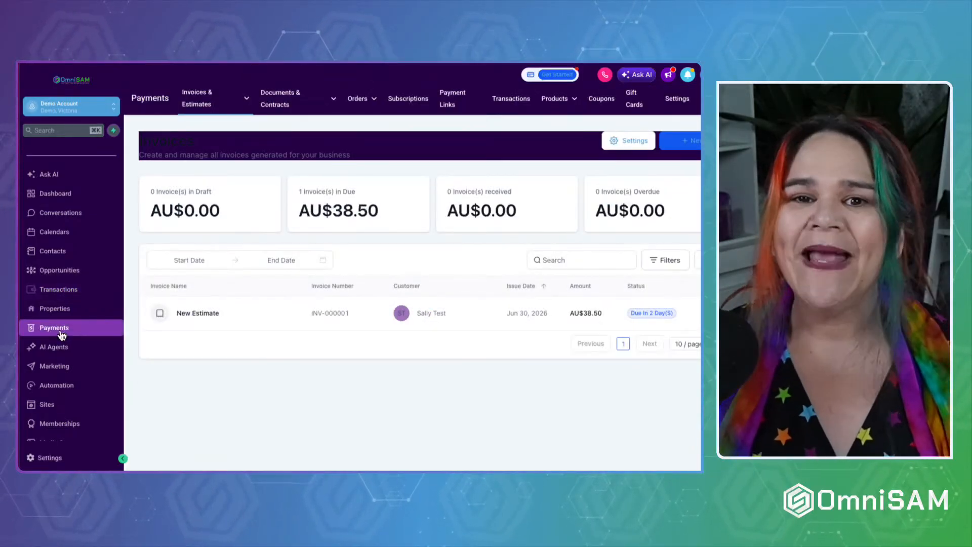
click(195, 102)
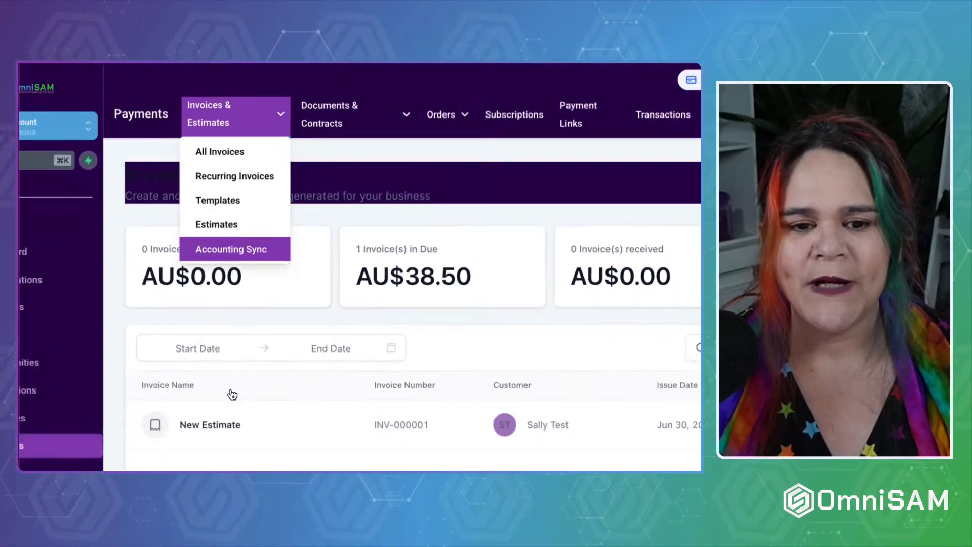
mouse_move(284, 94)
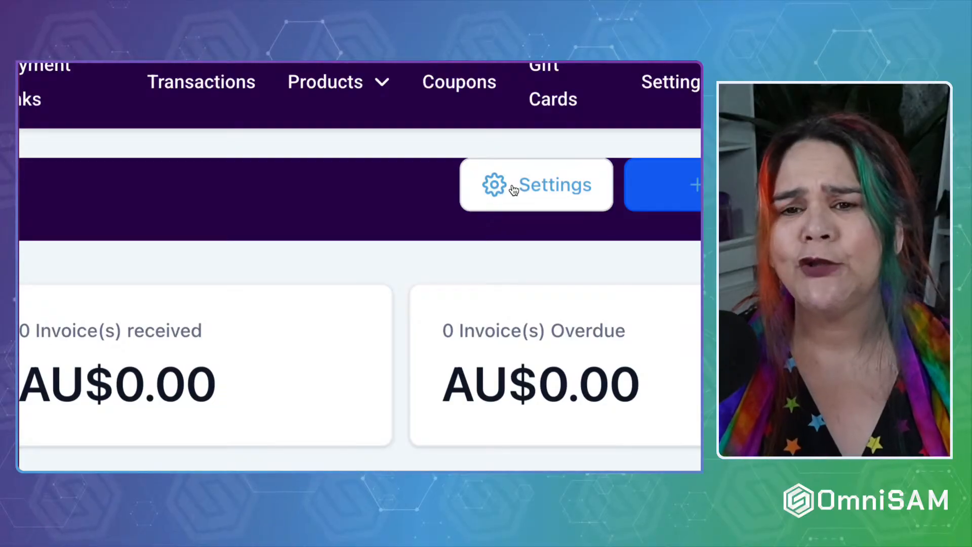
Open the invoice document settings and look over the form.
click(513, 190)
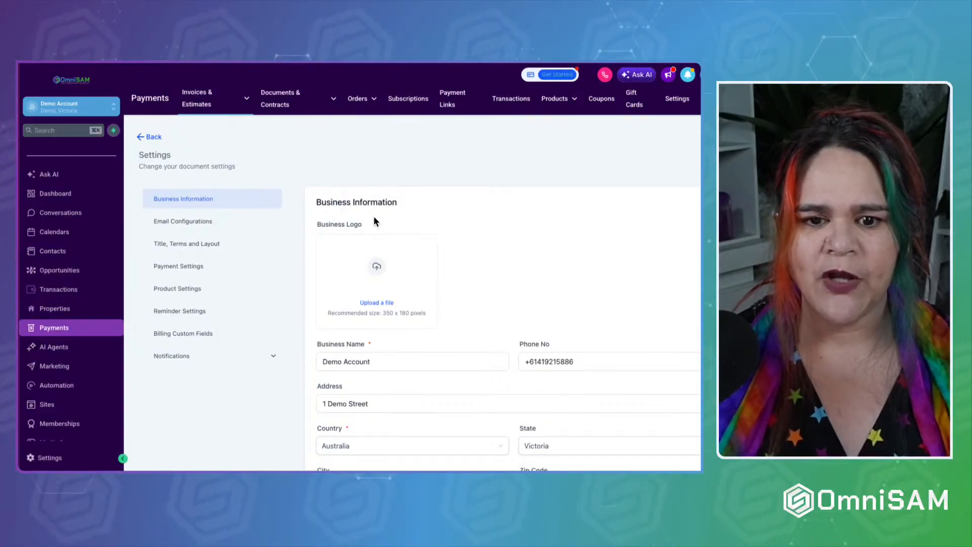
scroll(373, 217, down, 1)
scroll(373, 217, up, 1)
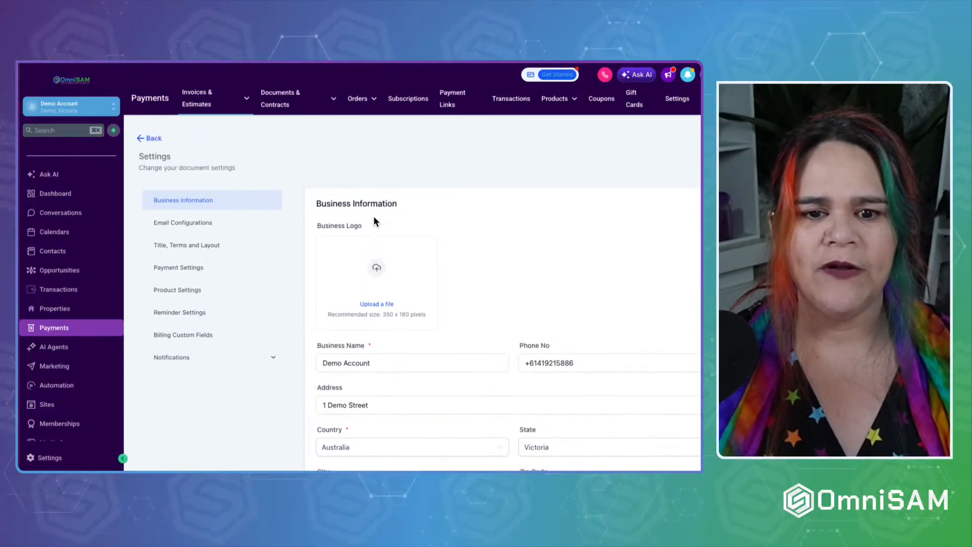
Pick the first OmniSAM Brand Kit image as the business logo, noting the 350 x 180 px size.
click(376, 276)
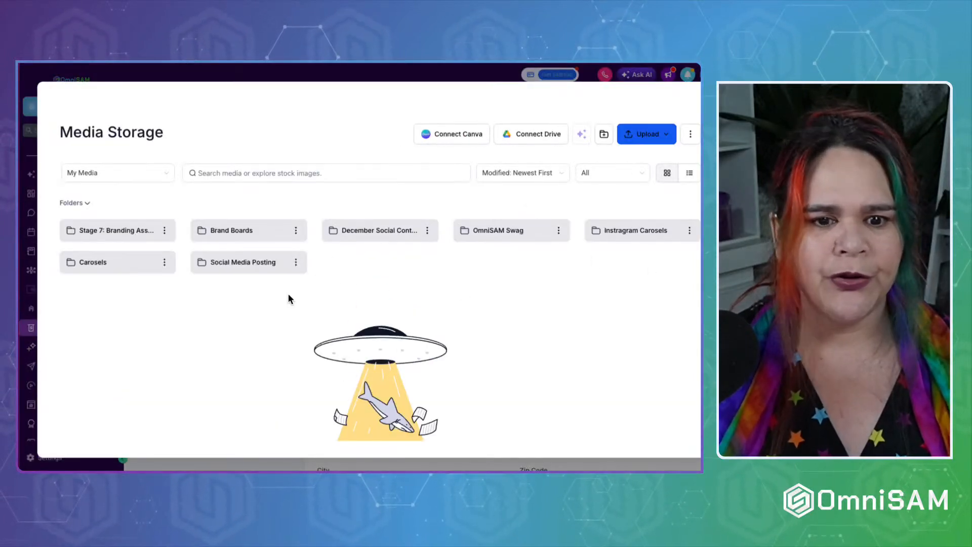
click(242, 230)
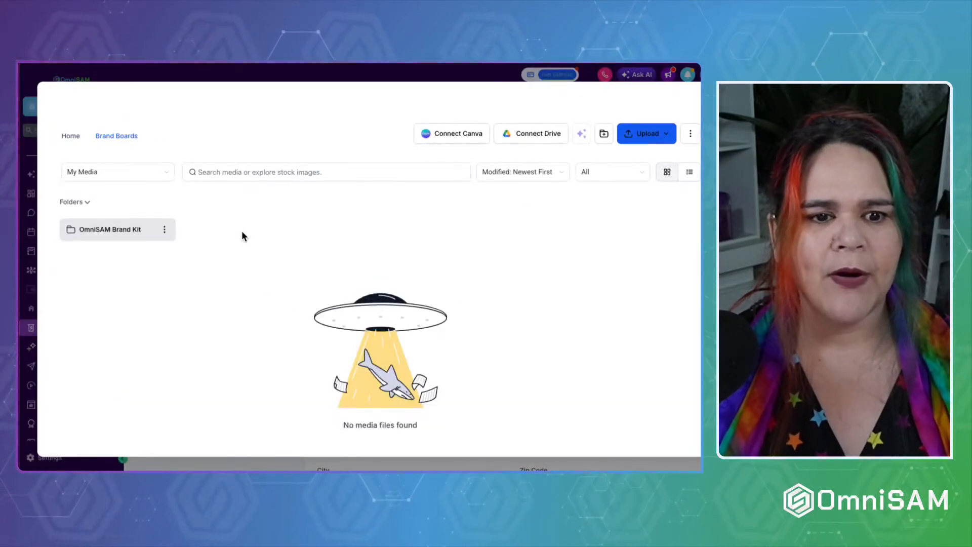
click(104, 230)
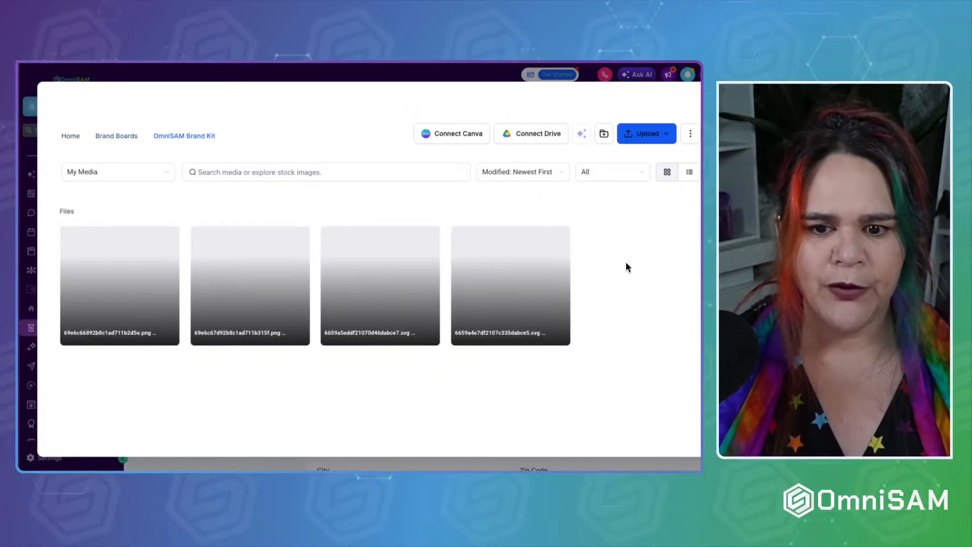
double_click(109, 270)
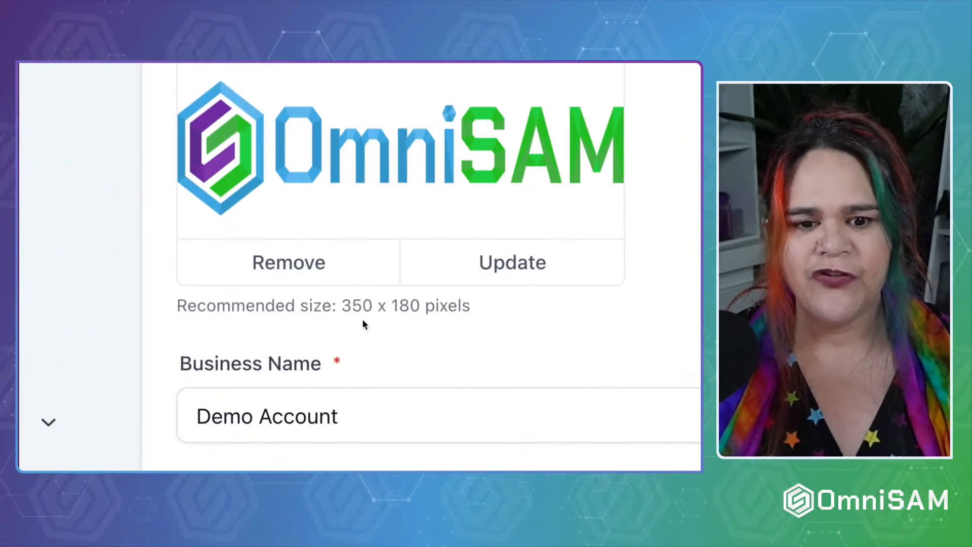
drag(180, 305, 483, 305)
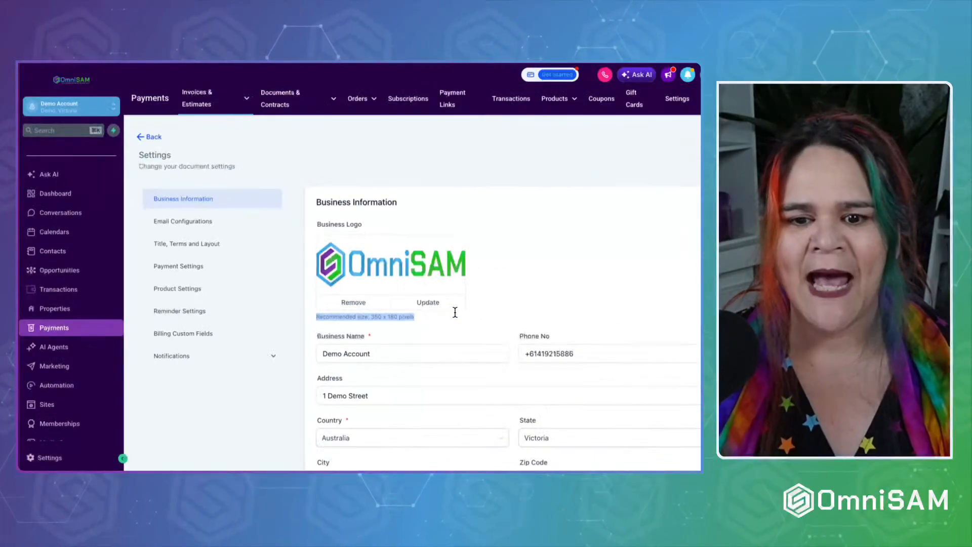
click(547, 263)
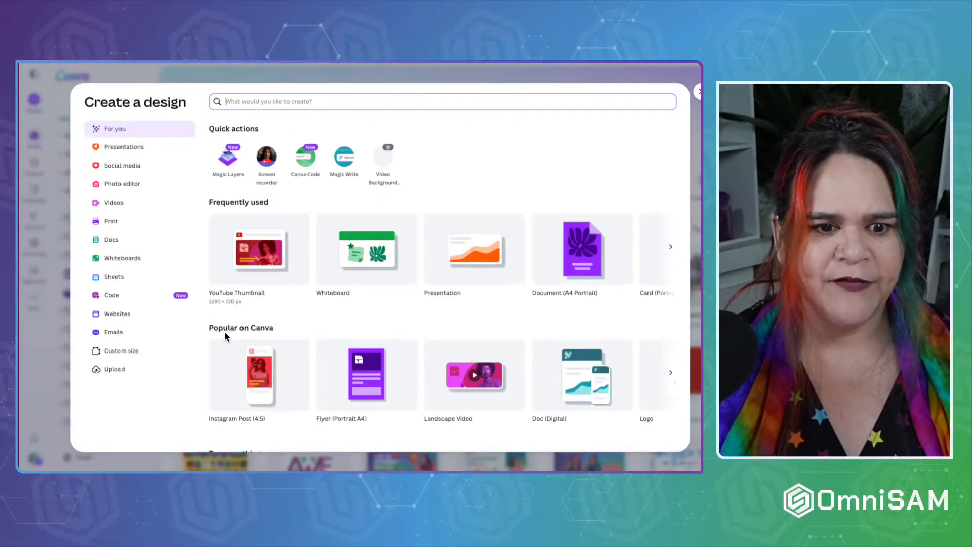
Create a blank Canva design with a custom size of 350 x 180 px.
click(121, 351)
click(236, 137)
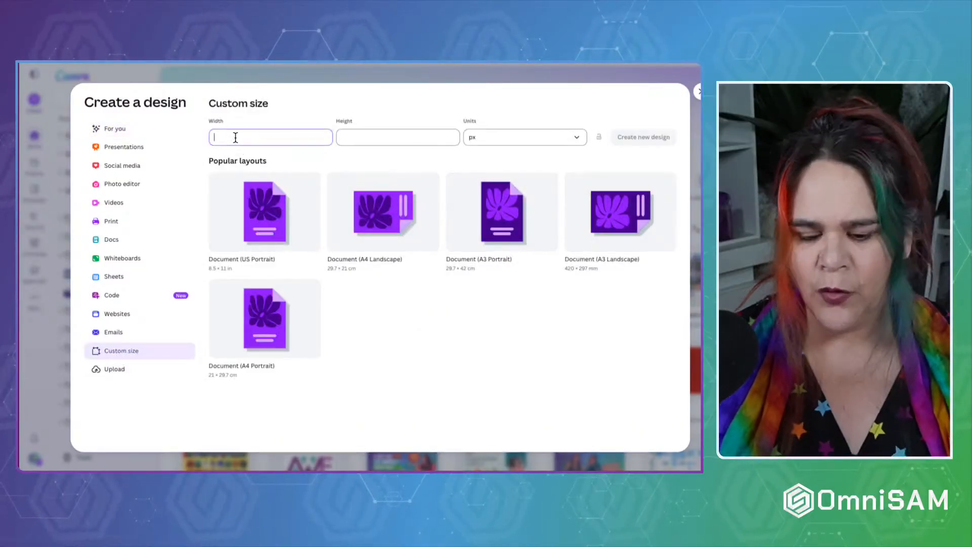
text(350)
key(Tab)
text(18)
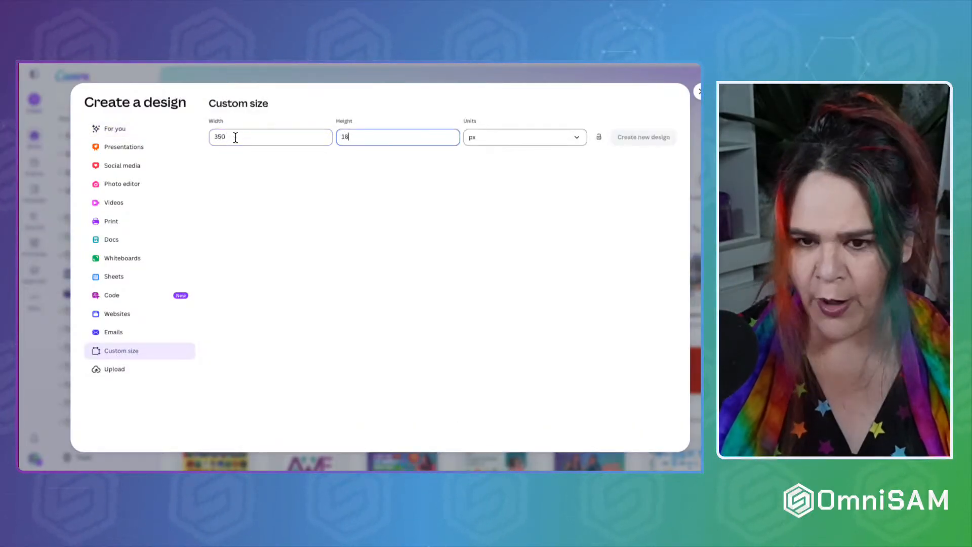
text(0)
click(658, 136)
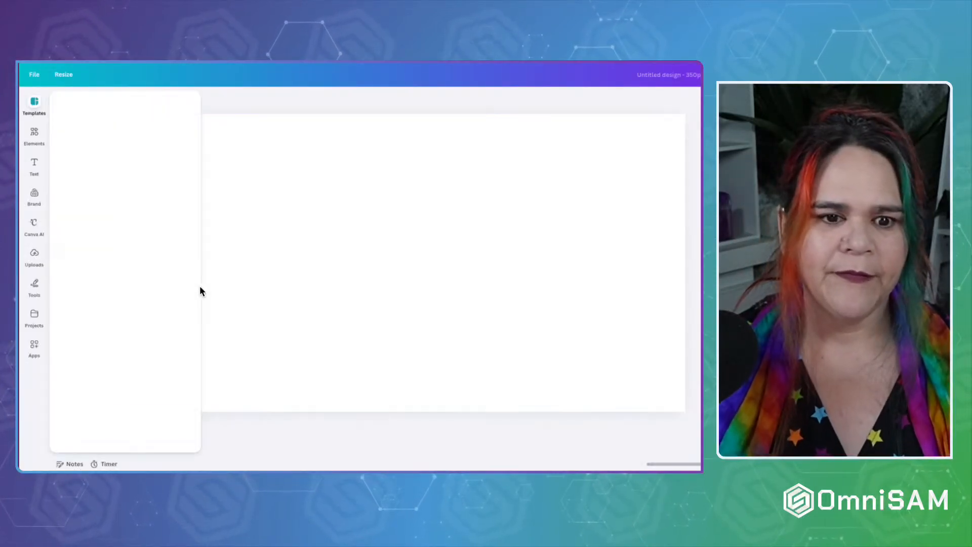
Add the OmniSAM wordmark from the brand kit and stretch it to fill the design.
click(34, 197)
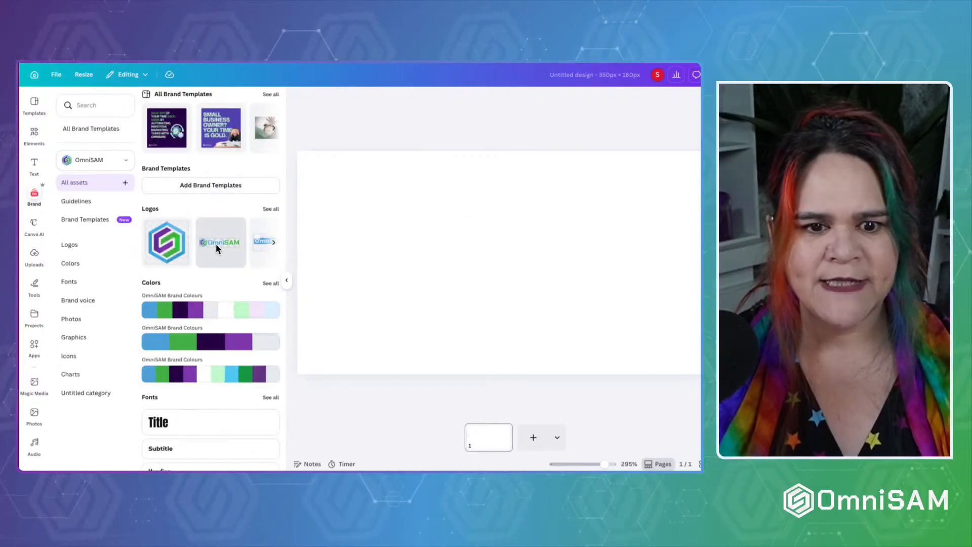
click(215, 244)
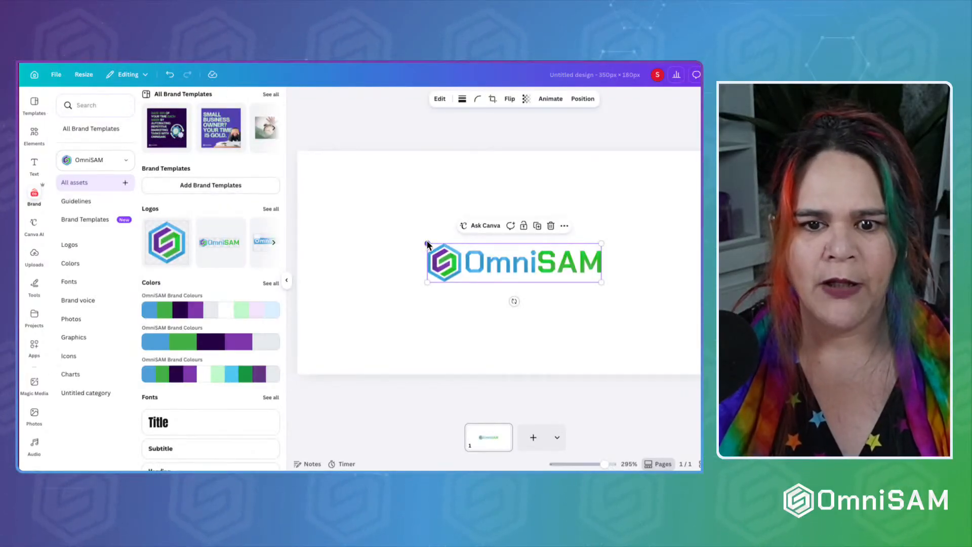
drag(427, 243, 294, 212)
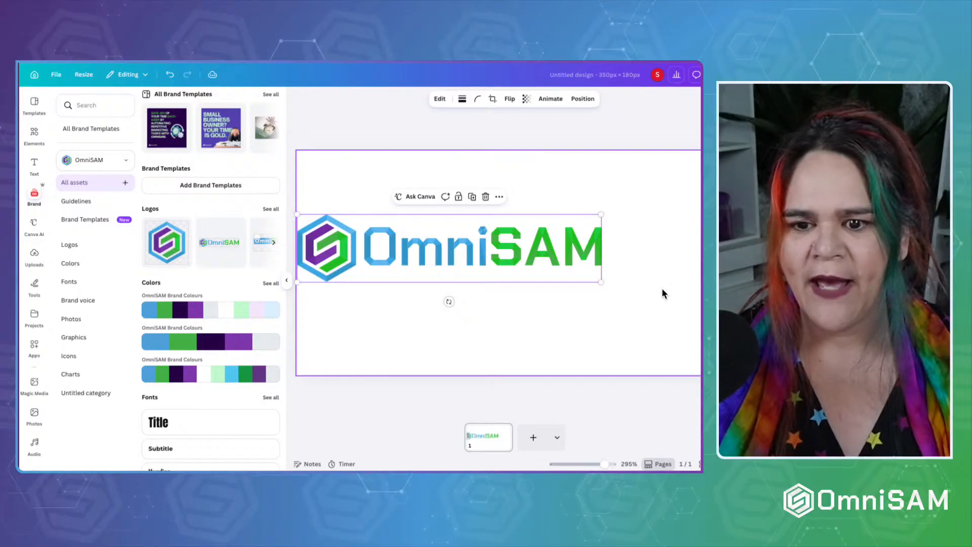
drag(601, 282, 729, 310)
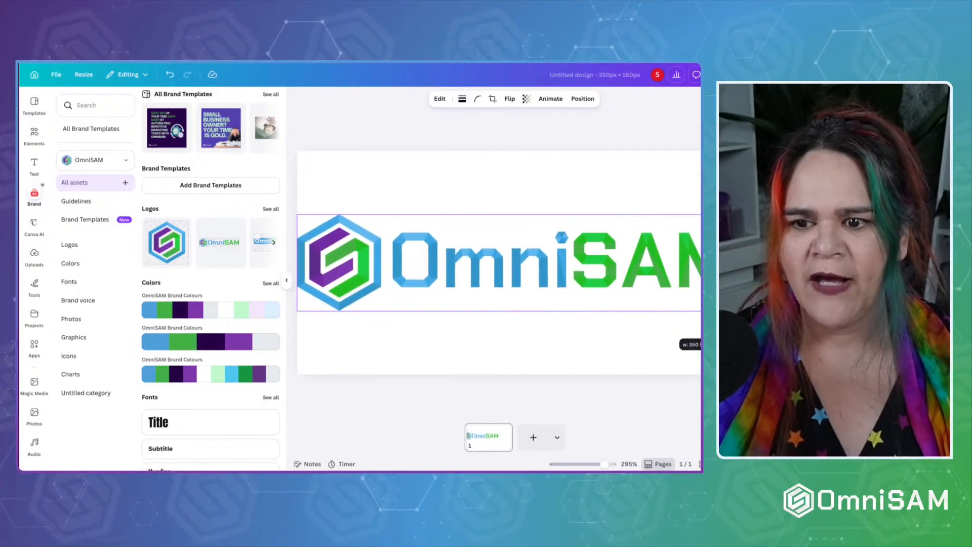
drag(578, 280, 578, 277)
Download the design as a PNG with a transparent background.
click(700, 74)
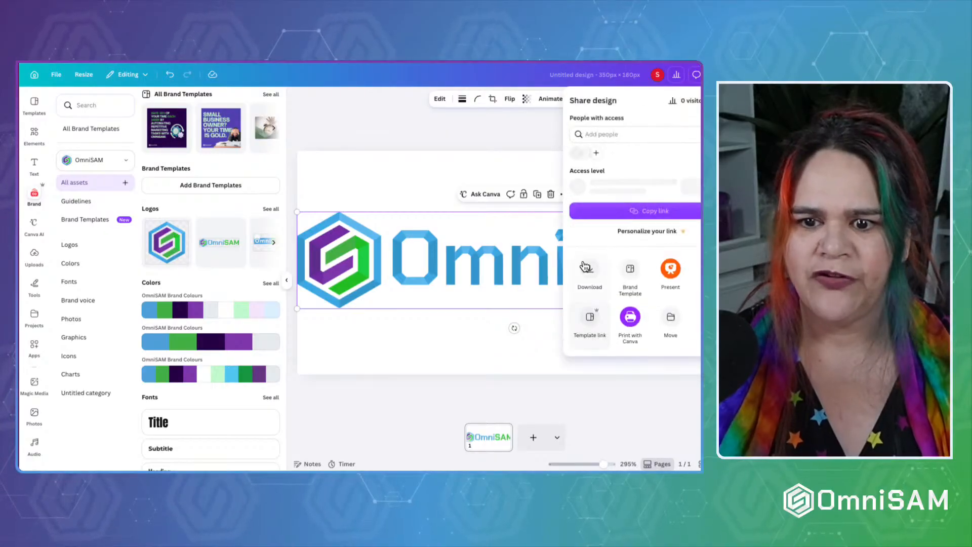
click(587, 268)
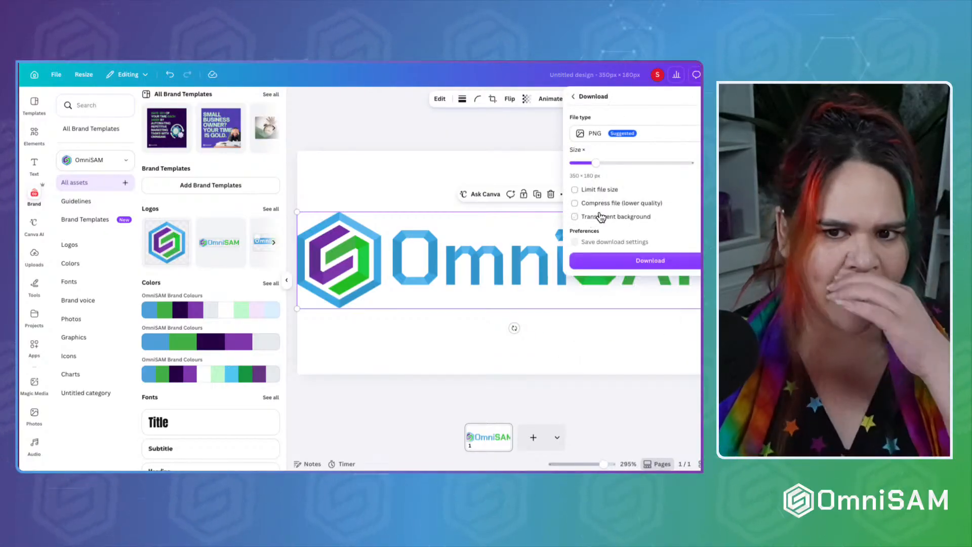
click(608, 218)
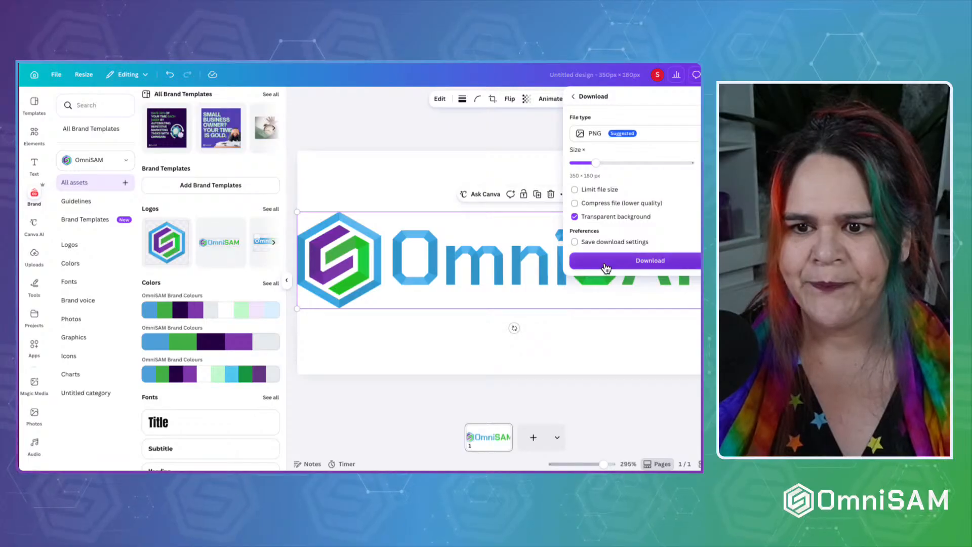
click(606, 264)
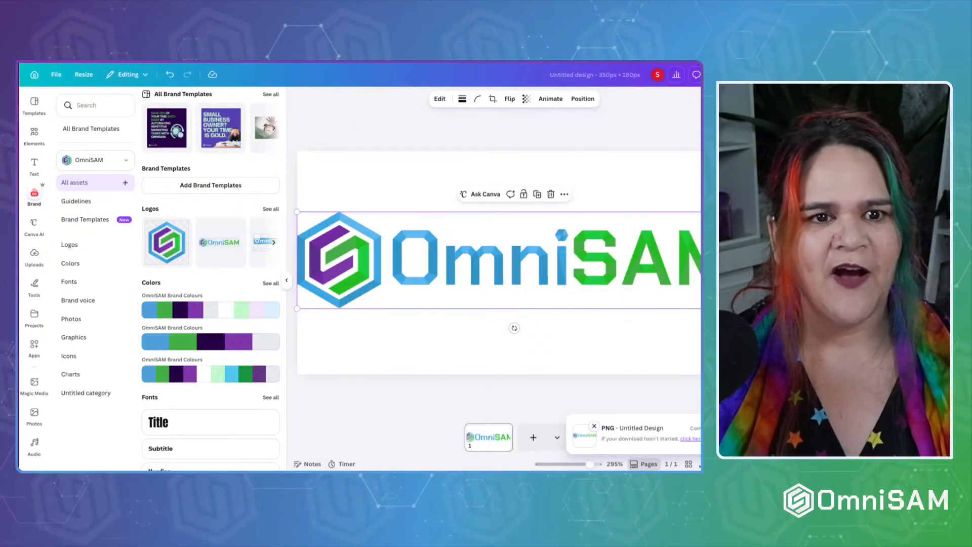
click(219, 62)
Upload the downloaded logo PNG into the Brand Boards > OmniSAM Brand Kit folder.
click(244, 236)
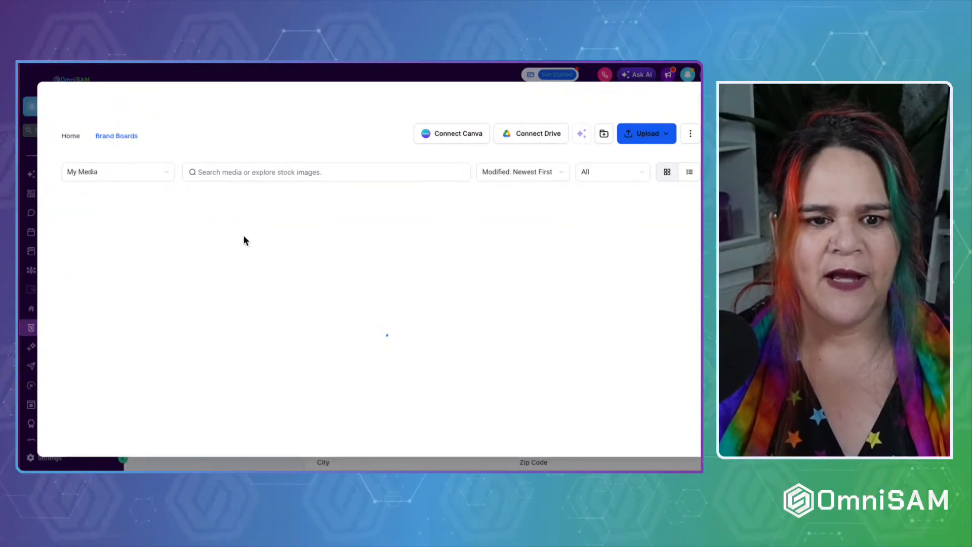
click(135, 235)
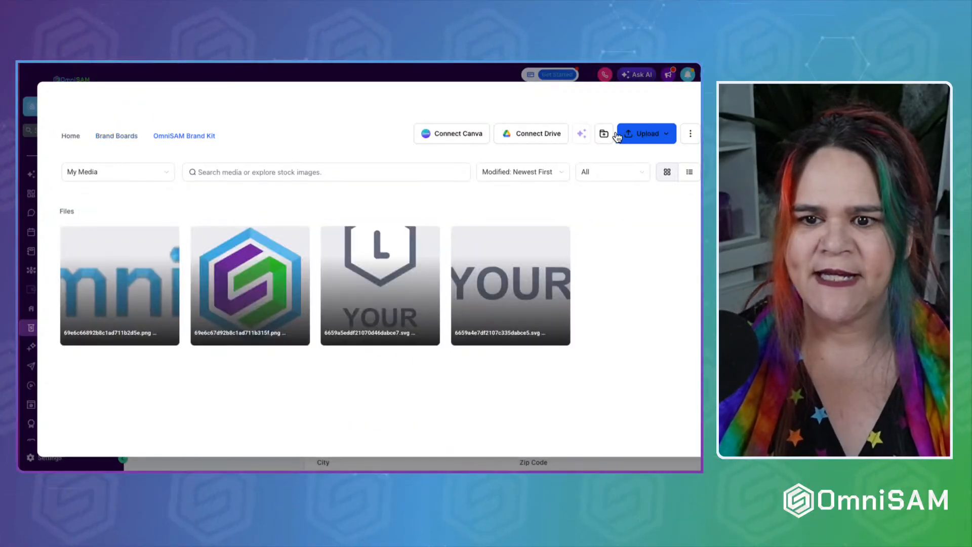
click(647, 133)
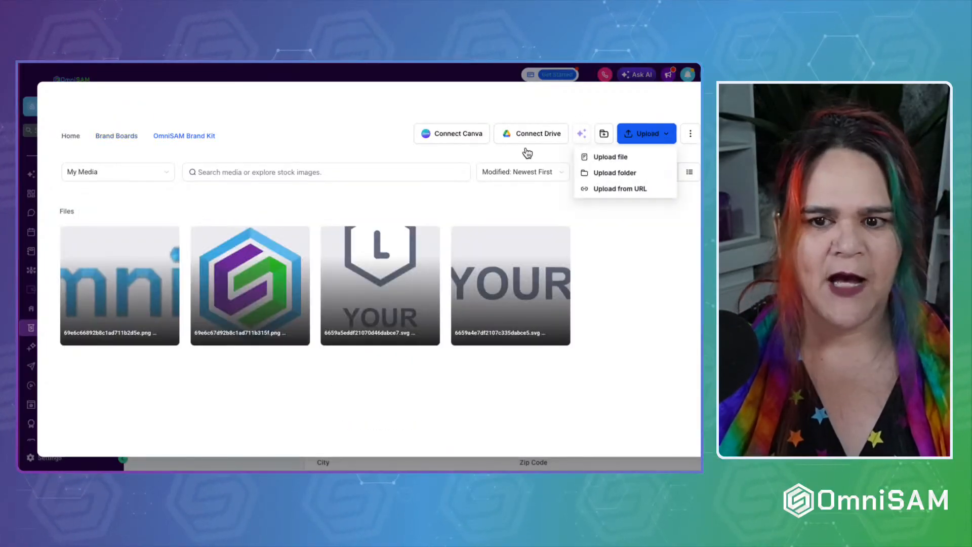
click(611, 158)
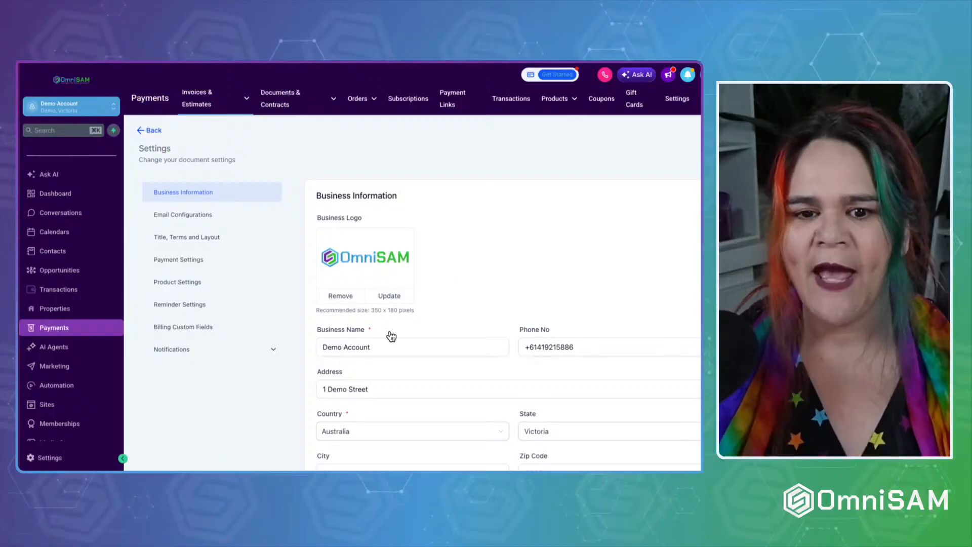
Select the business name text in the Business Information form below the logo.
scroll(478, 273, down, 2)
drag(478, 277, 291, 282)
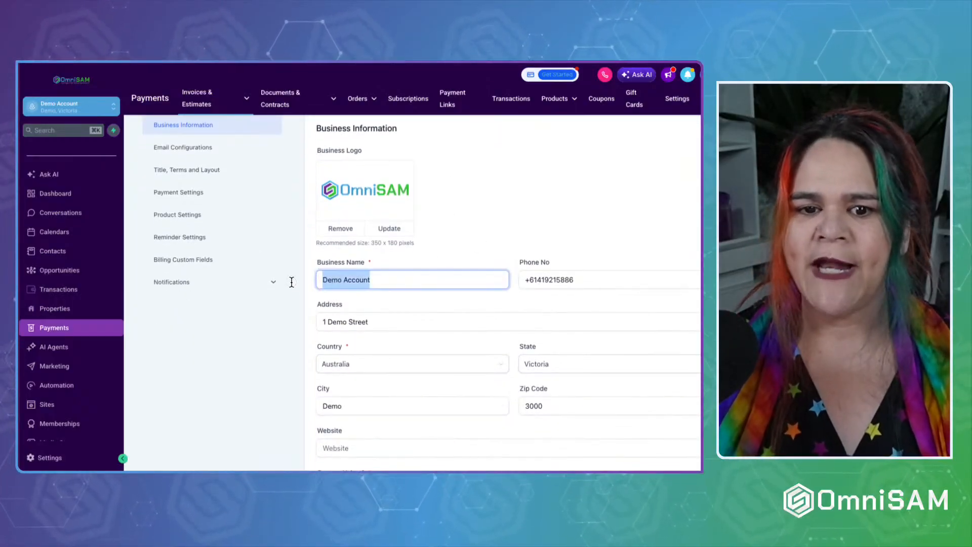
drag(577, 282, 451, 289)
scroll(451, 292, down, 2)
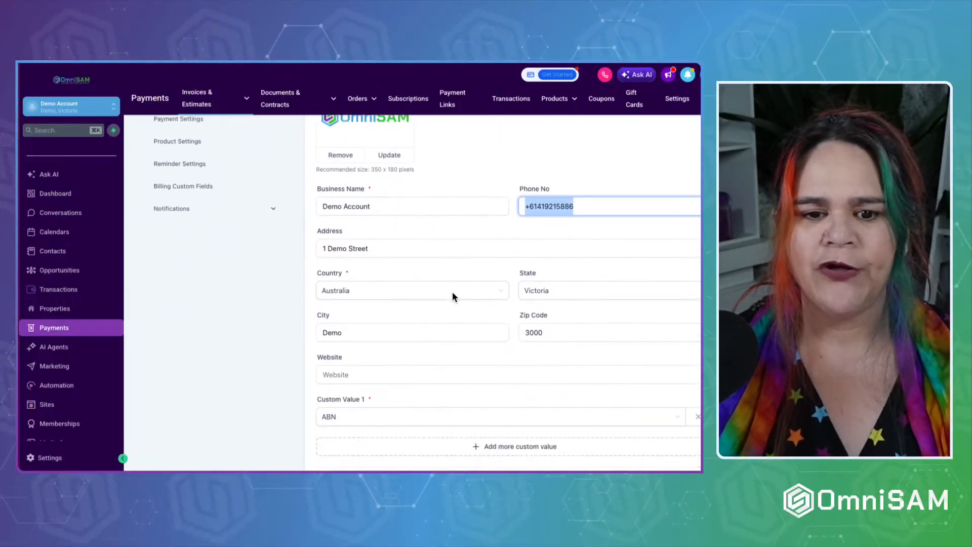
scroll(391, 337, down, 1)
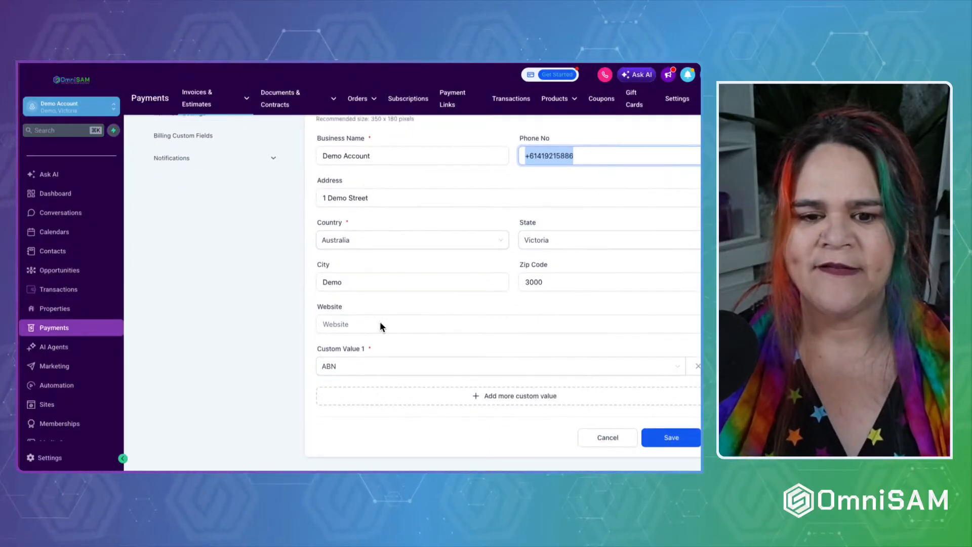
Enter https:omnisam.com.au as the business website, then go to the account Settings.
click(370, 325)
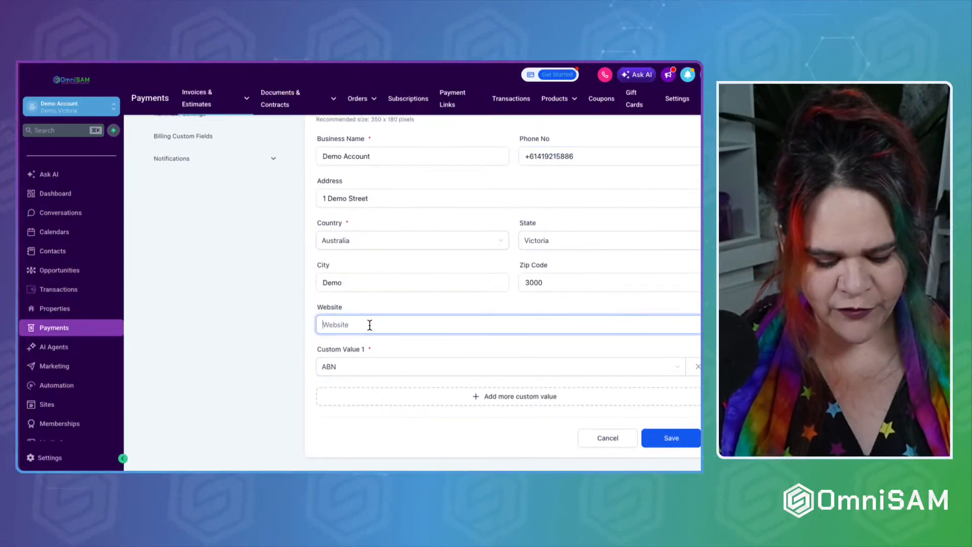
text(https:omnisa)
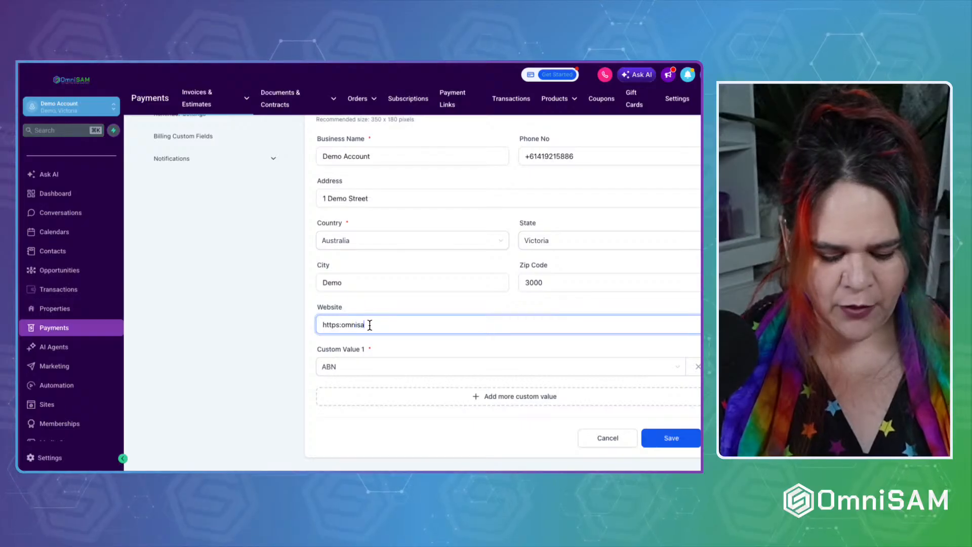
text(m.com.au)
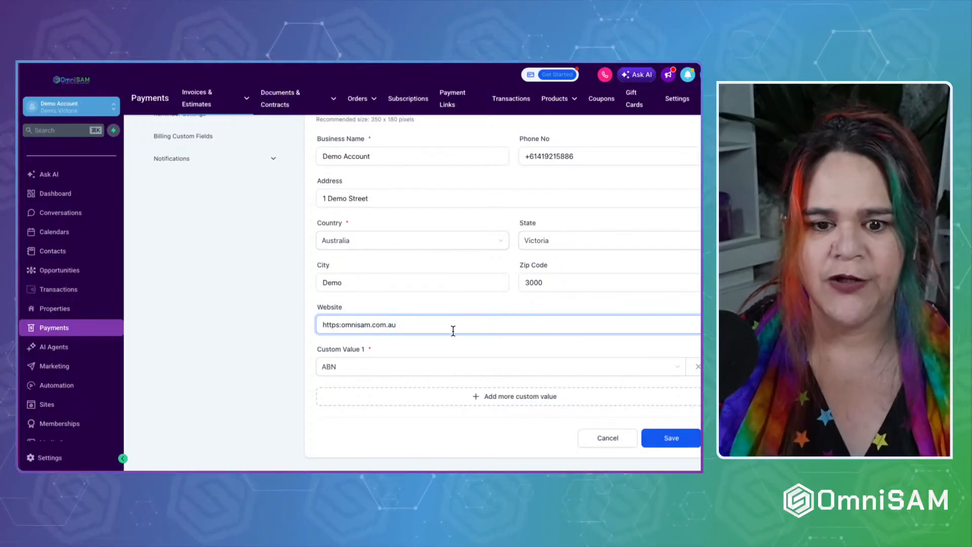
scroll(451, 330, down, 1)
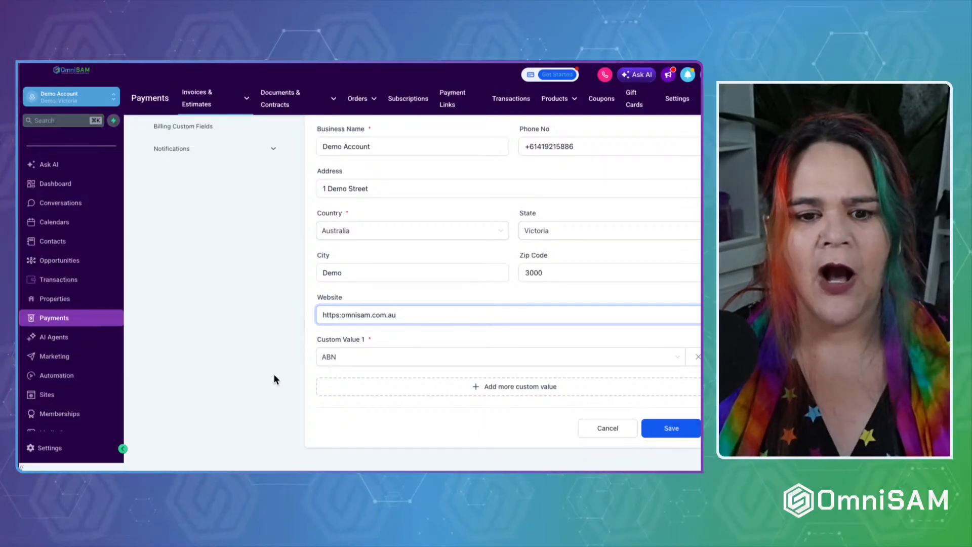
scroll(51, 395, down, 3)
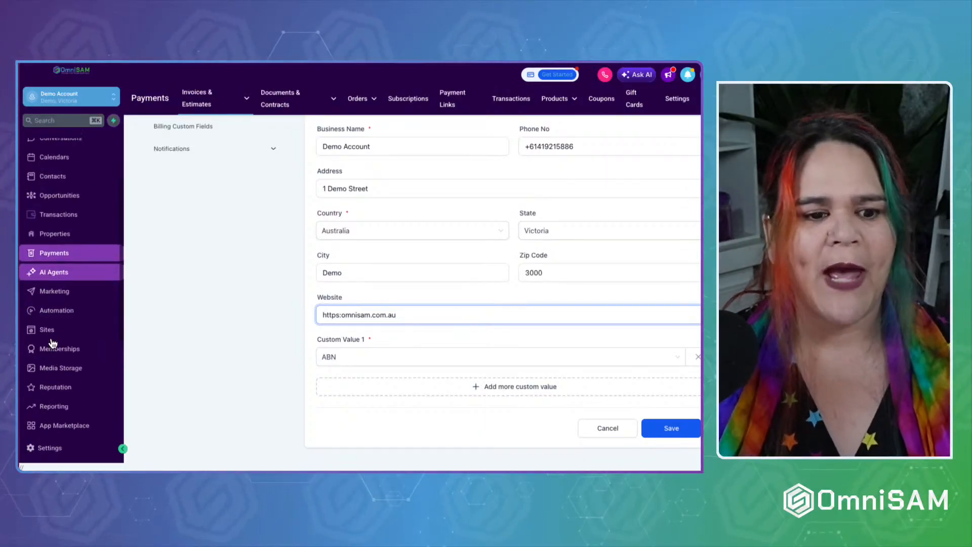
double_click(31, 449)
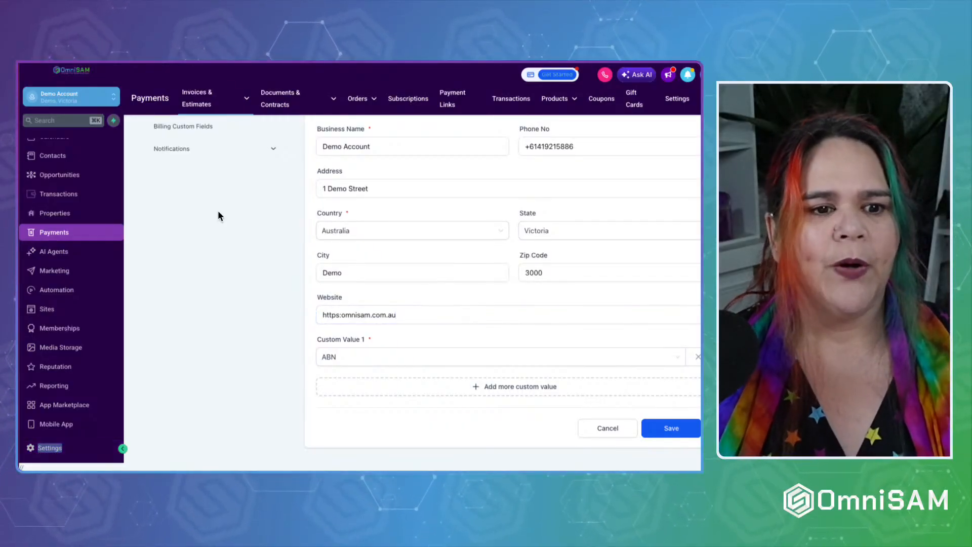
key(super+r)
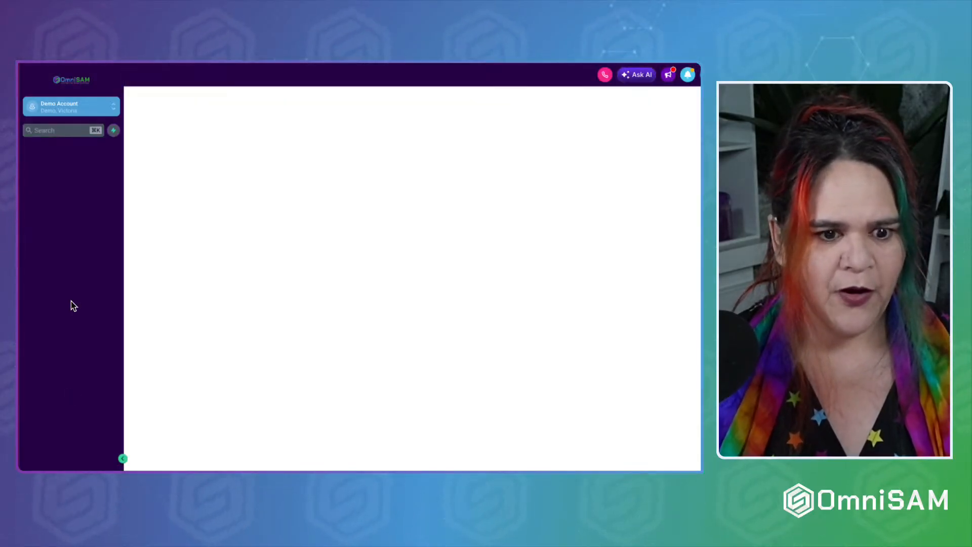
Edit the ABN custom value so it starts with 'ABN:' and update it.
scroll(76, 390, down, 1)
click(59, 332)
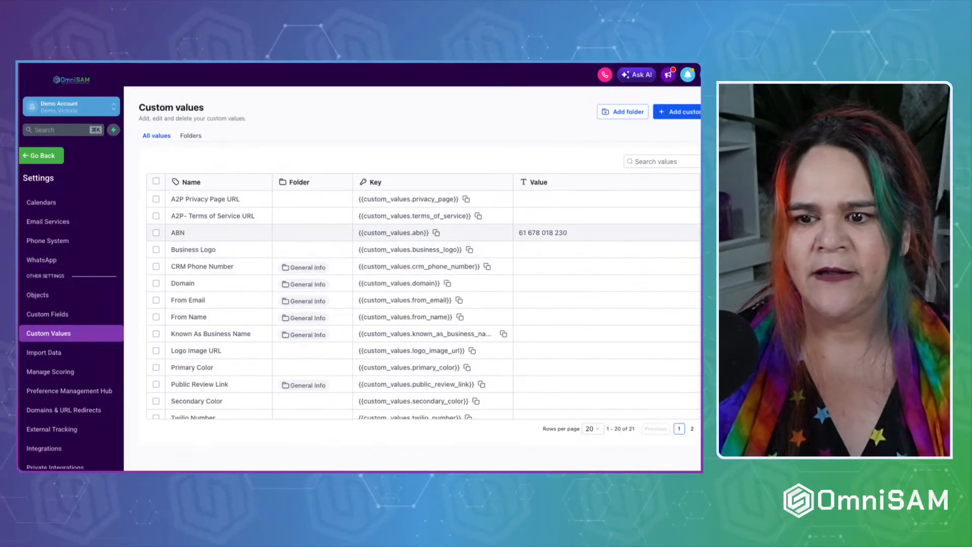
click(692, 233)
click(668, 249)
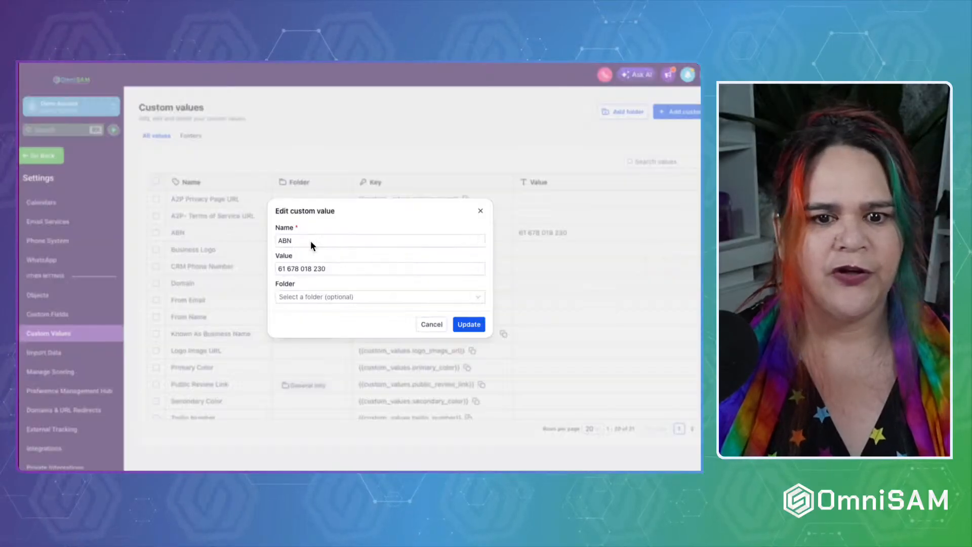
double_click(283, 240)
click(282, 268)
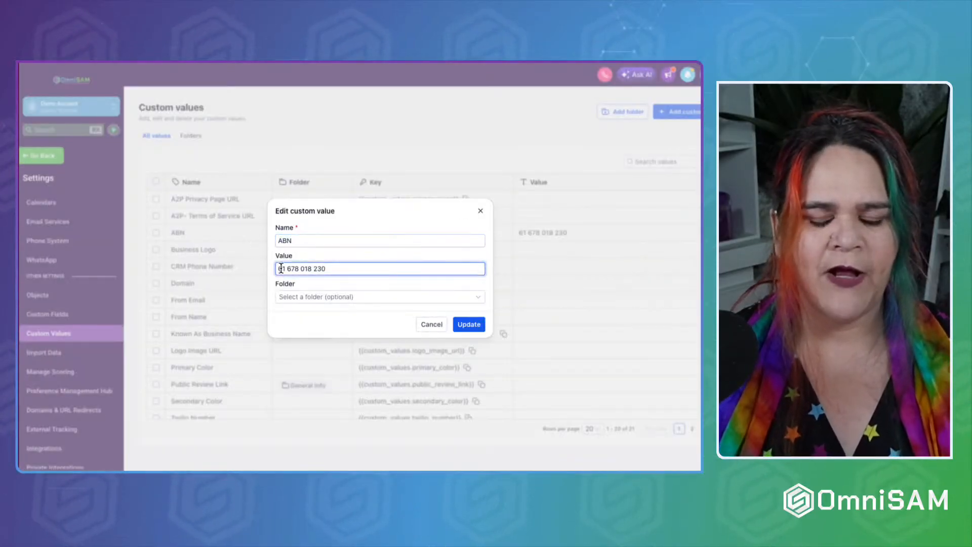
text(ABN:)
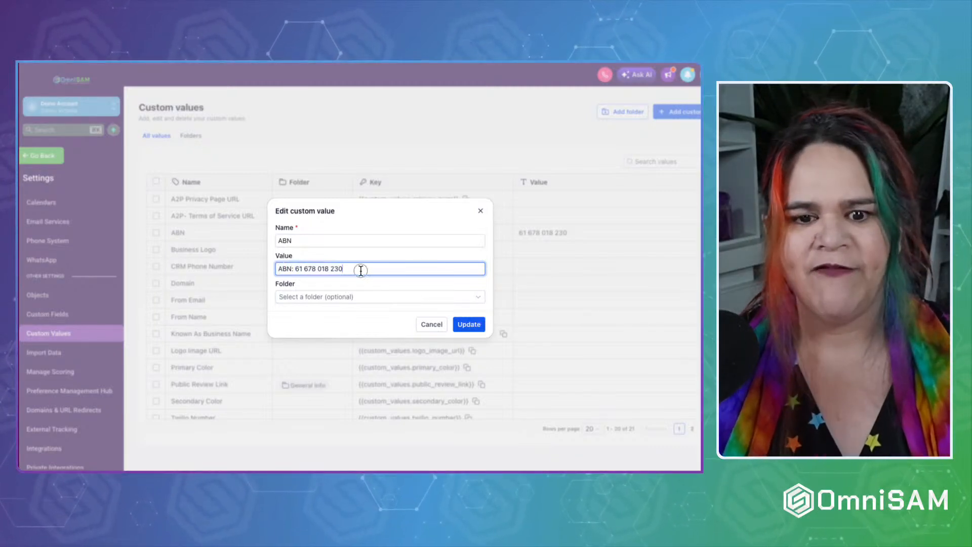
drag(360, 269, 249, 270)
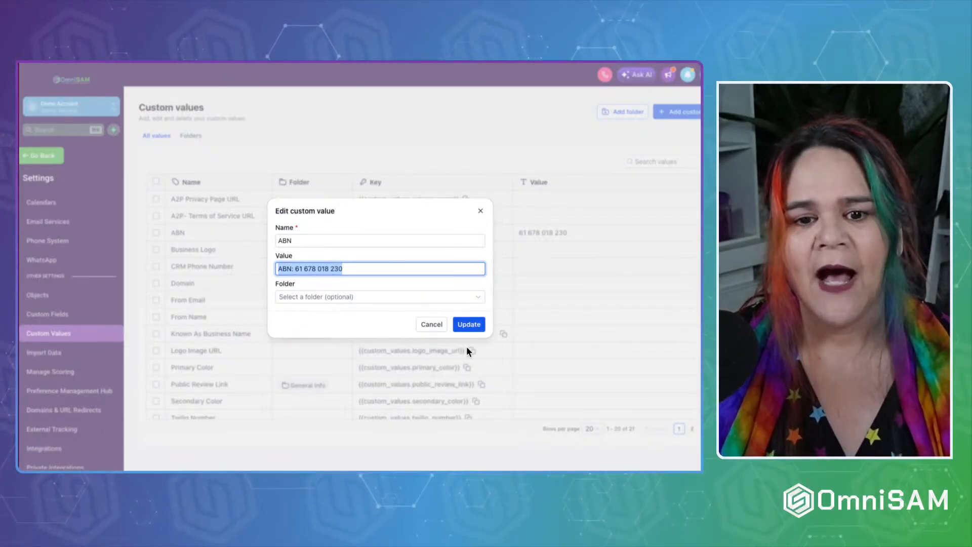
click(469, 325)
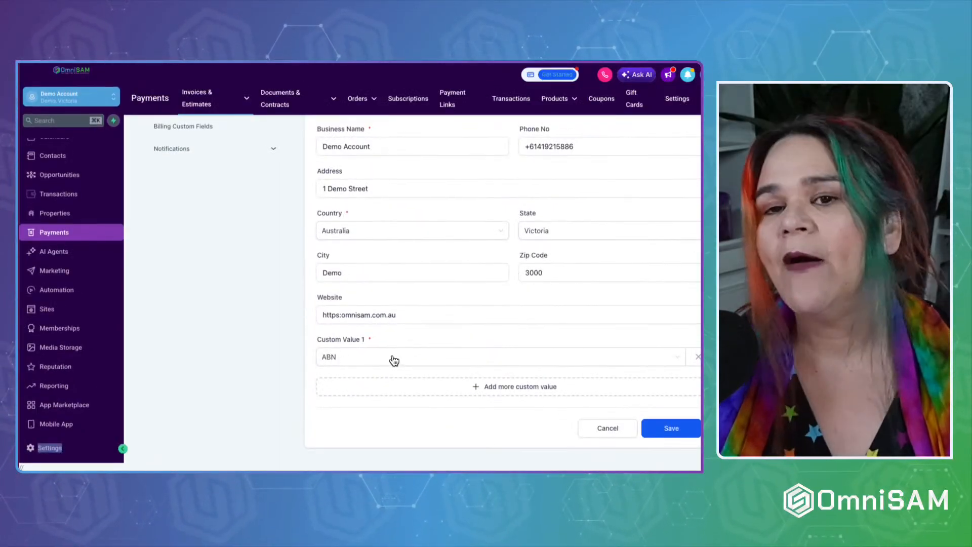
Add a second custom value row to the invoice details, then remove it empty.
click(496, 393)
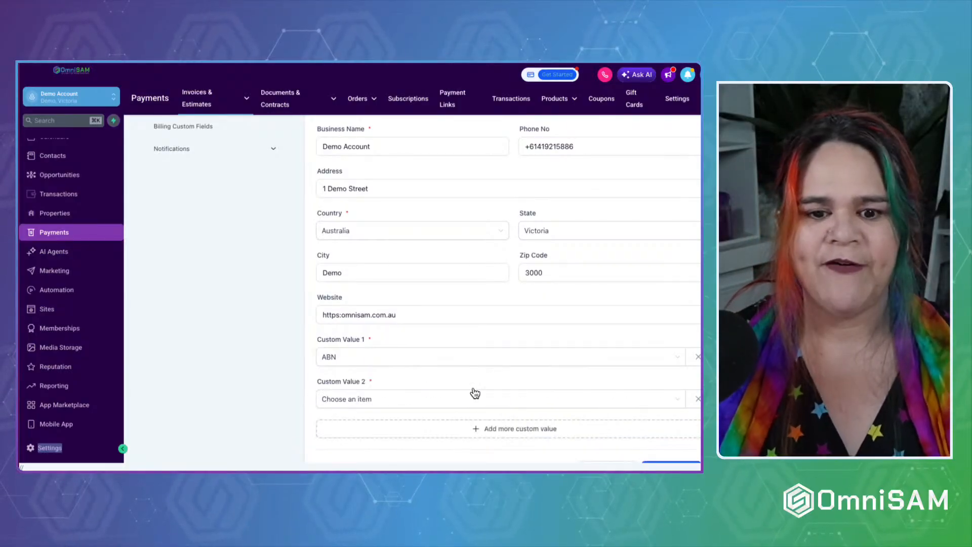
click(364, 398)
scroll(357, 344, down, 5)
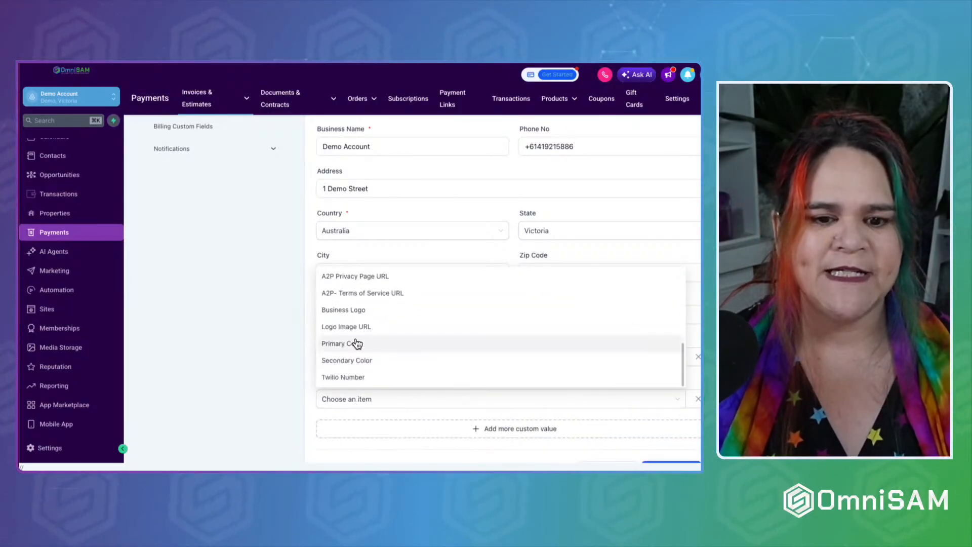
click(263, 383)
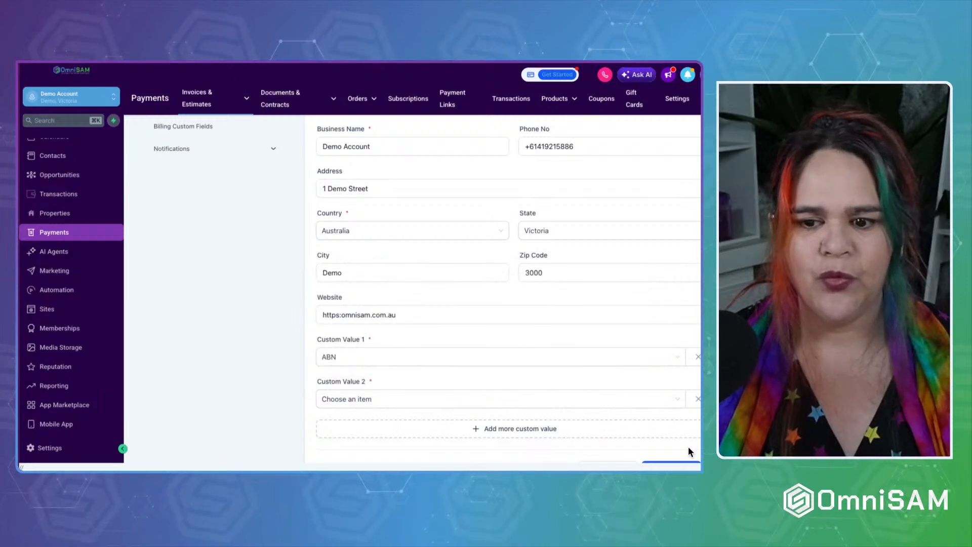
click(698, 399)
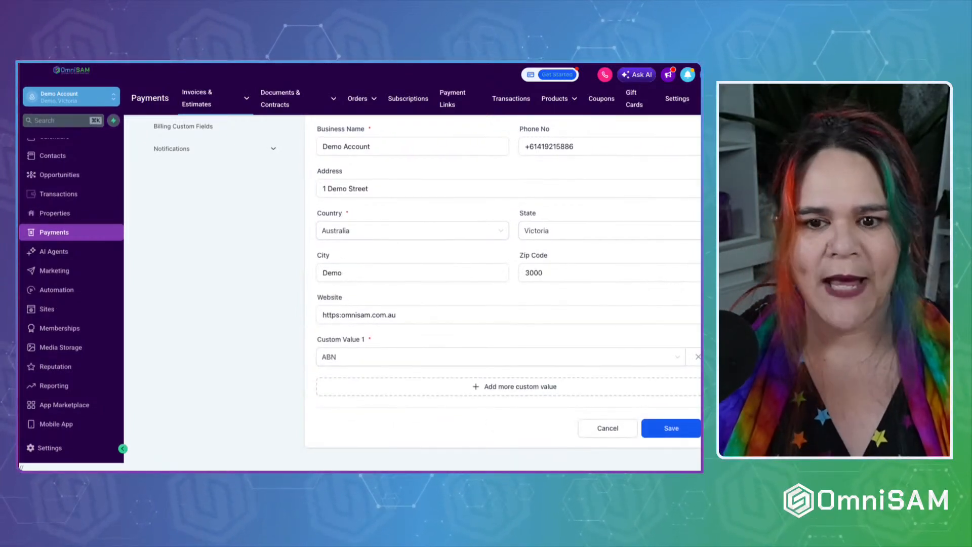
scroll(354, 269, up, 5)
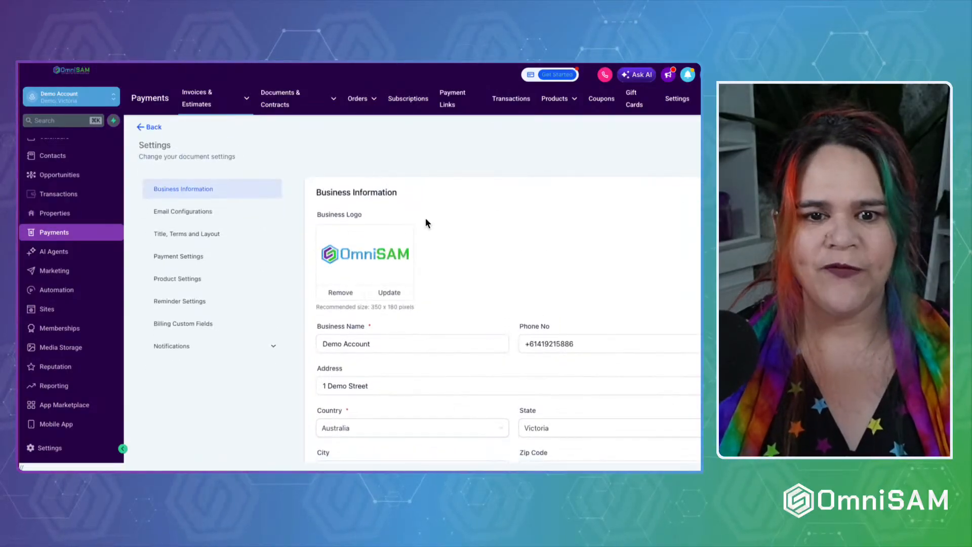
scroll(484, 281, down, 5)
click(672, 429)
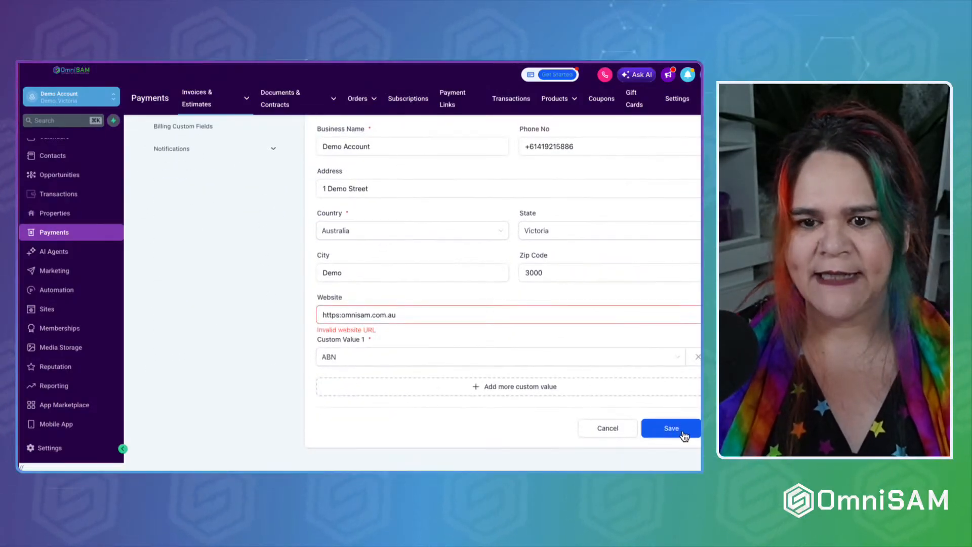
click(339, 315)
text(/)
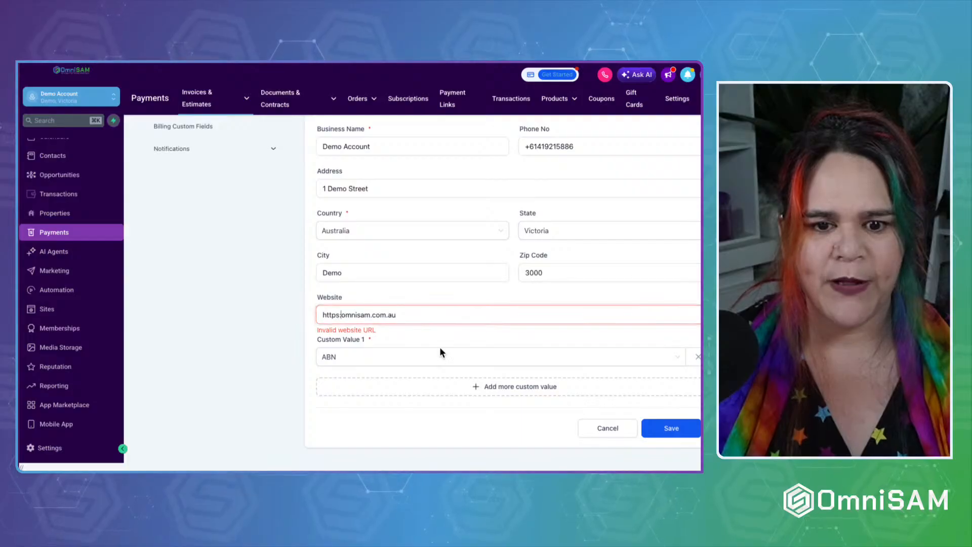
text(/)
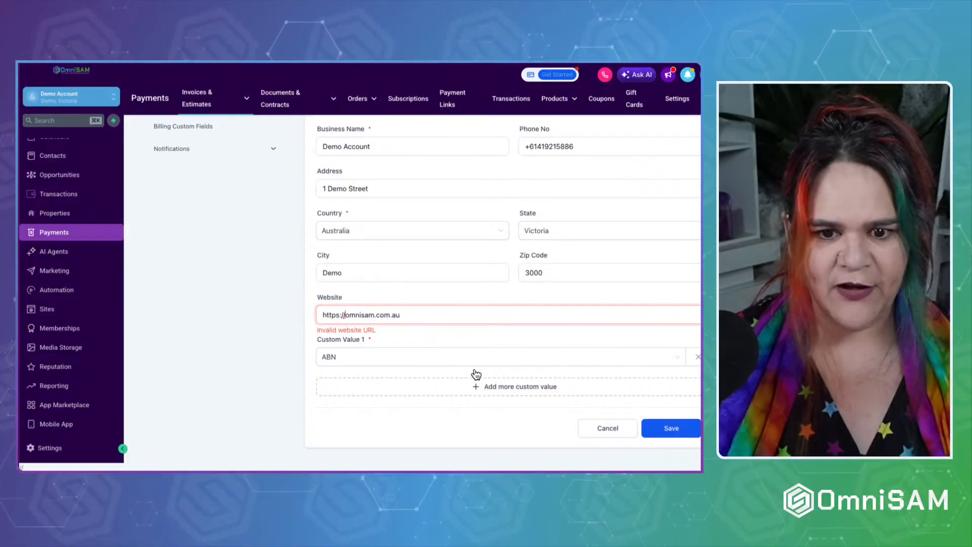
click(656, 431)
scroll(272, 226, up, 4)
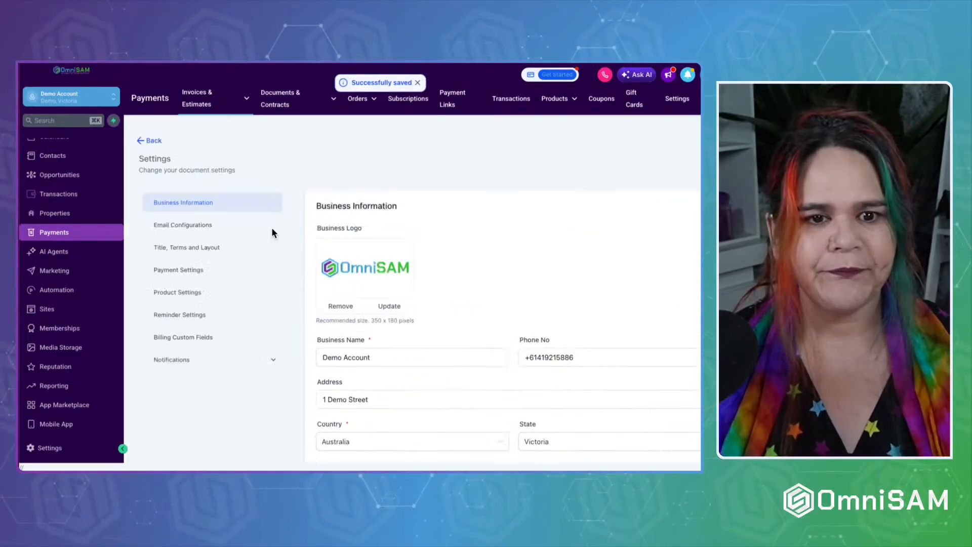
click(202, 215)
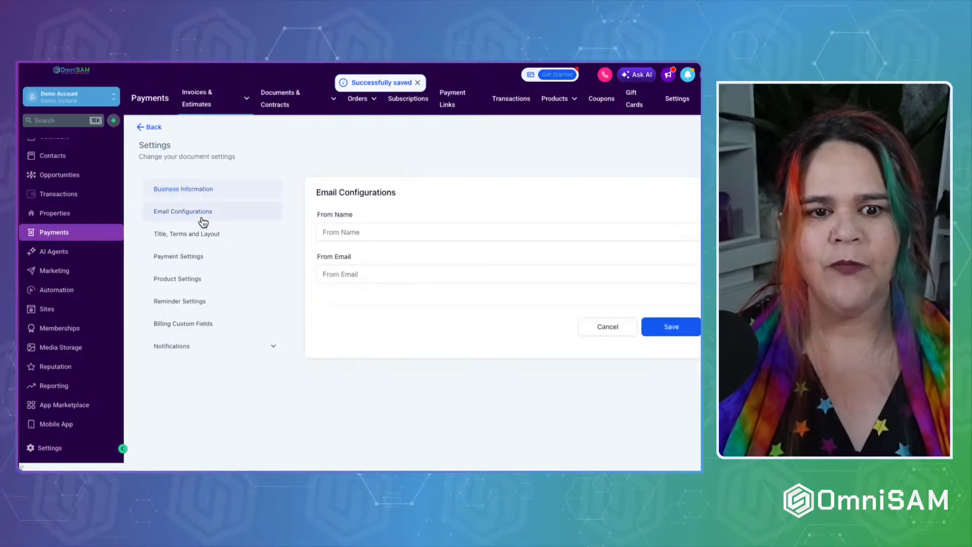
Set the sender From Name to OmniSAM and From Email to the billing address, then save.
click(373, 226)
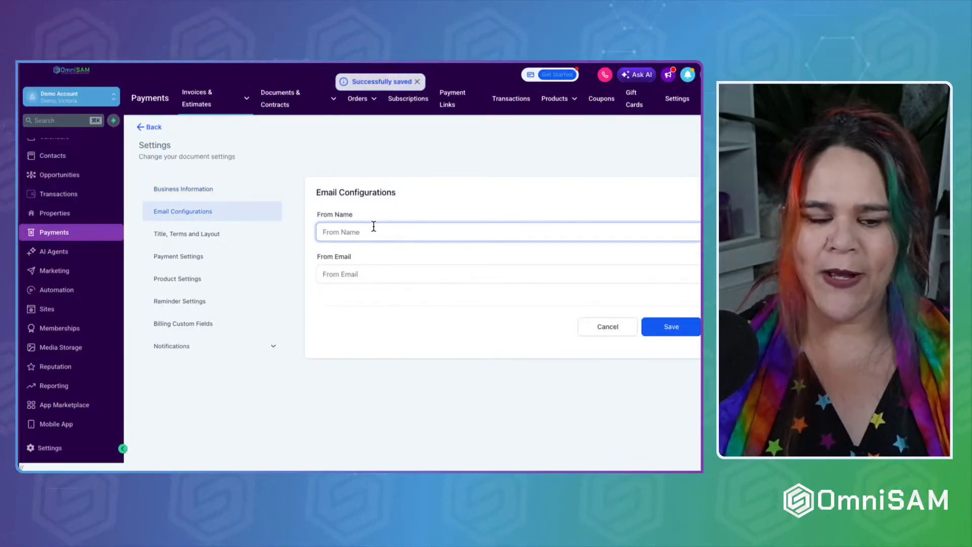
text(OmniSAM)
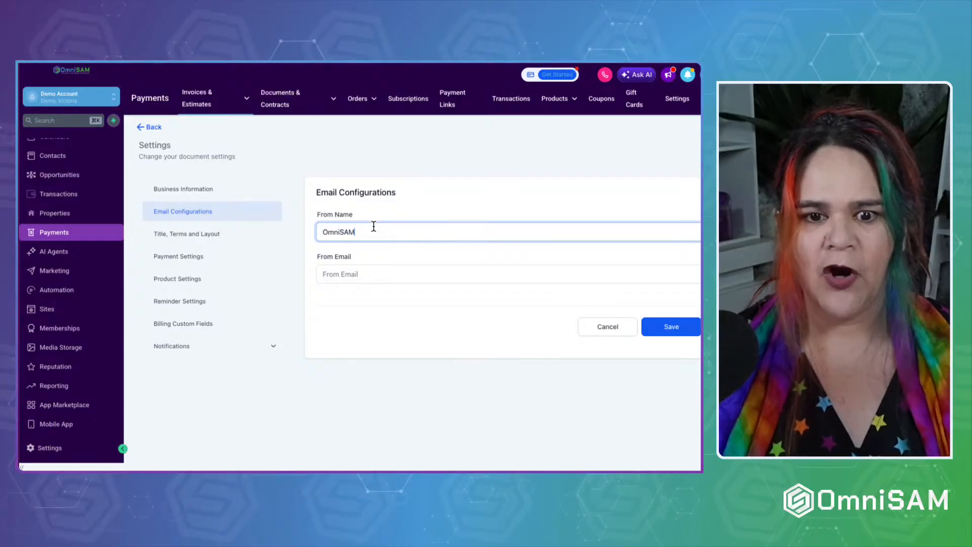
click(366, 273)
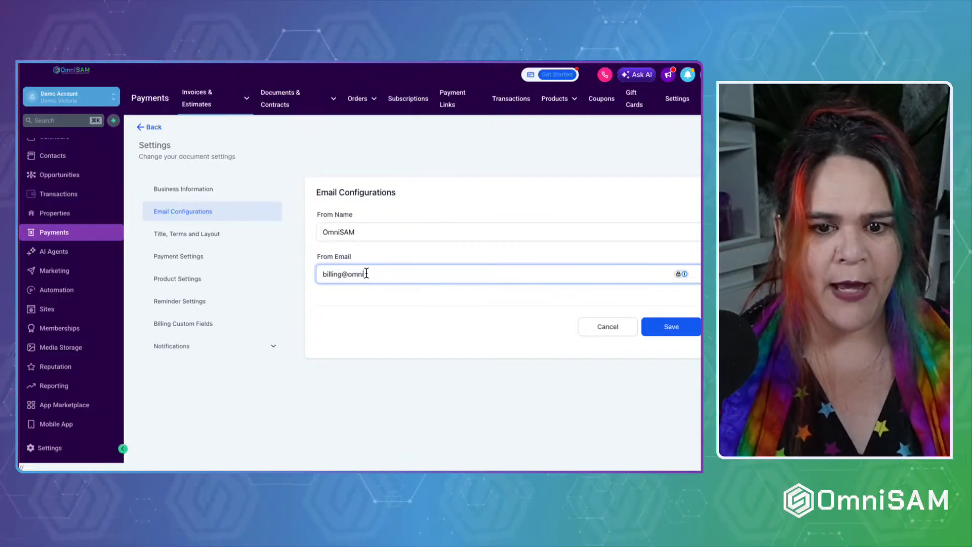
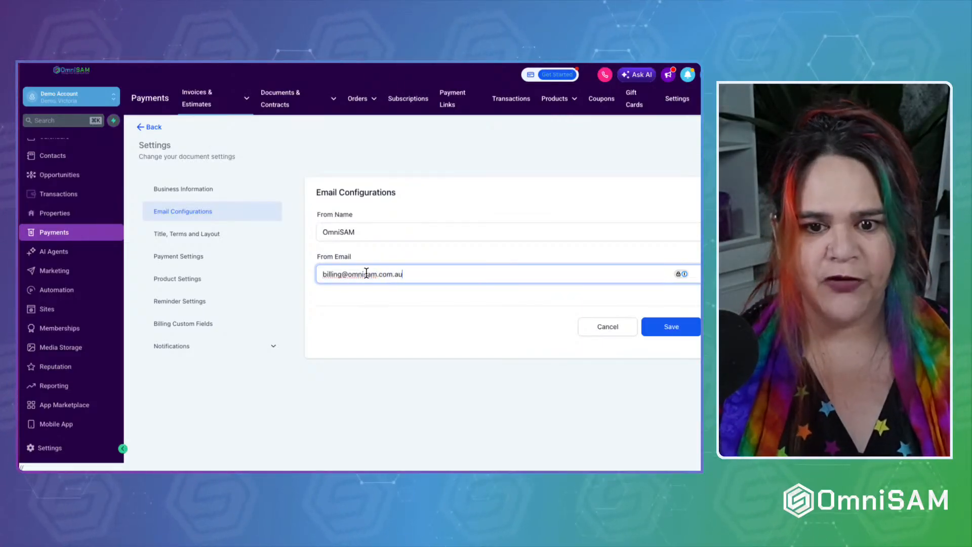
click(366, 320)
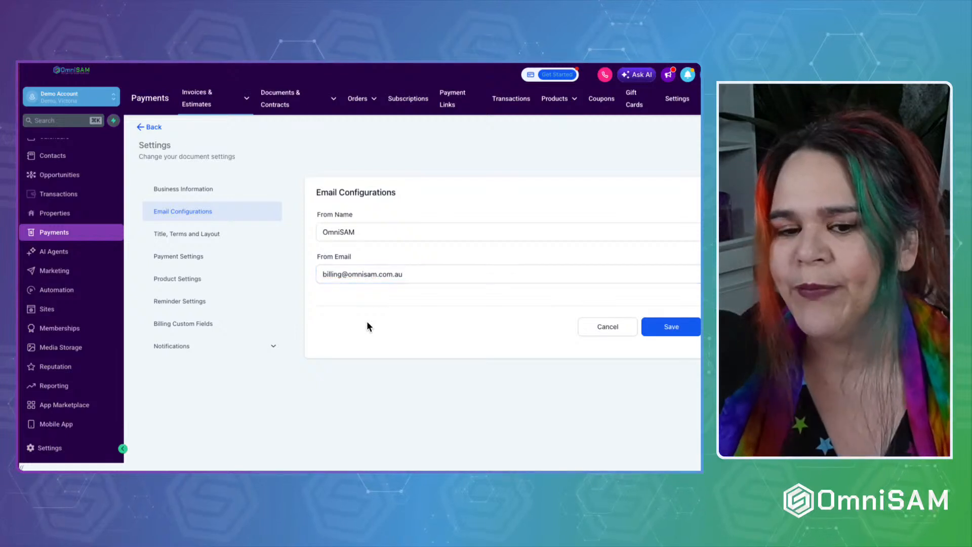
click(693, 332)
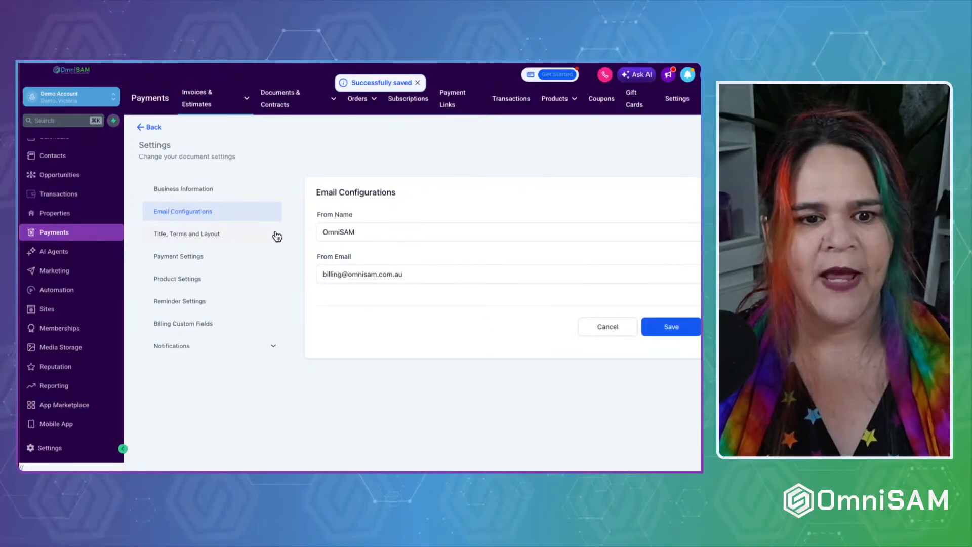
click(173, 236)
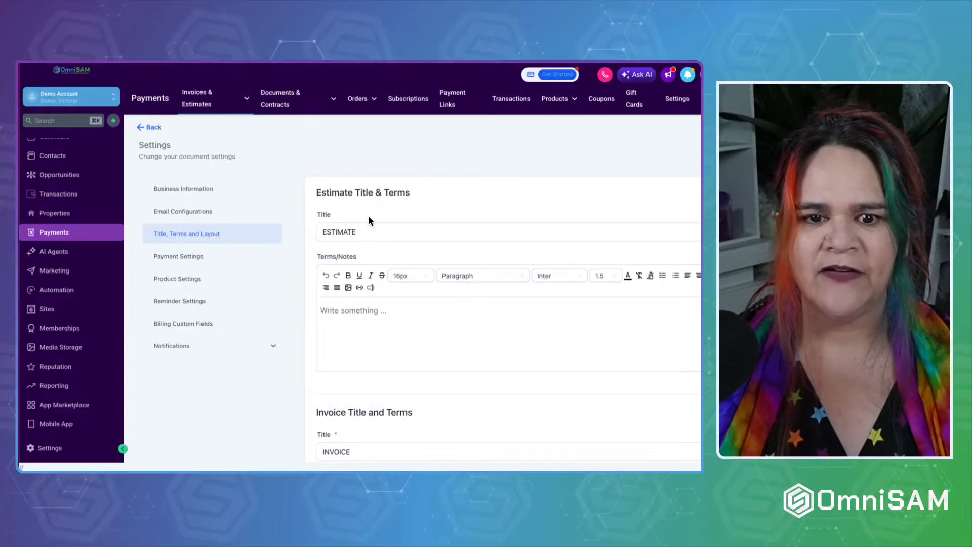
Change the estimate title from ESTIMATE to PROPSAL.
scroll(368, 221, down, 1)
click(354, 209)
double_click(348, 210)
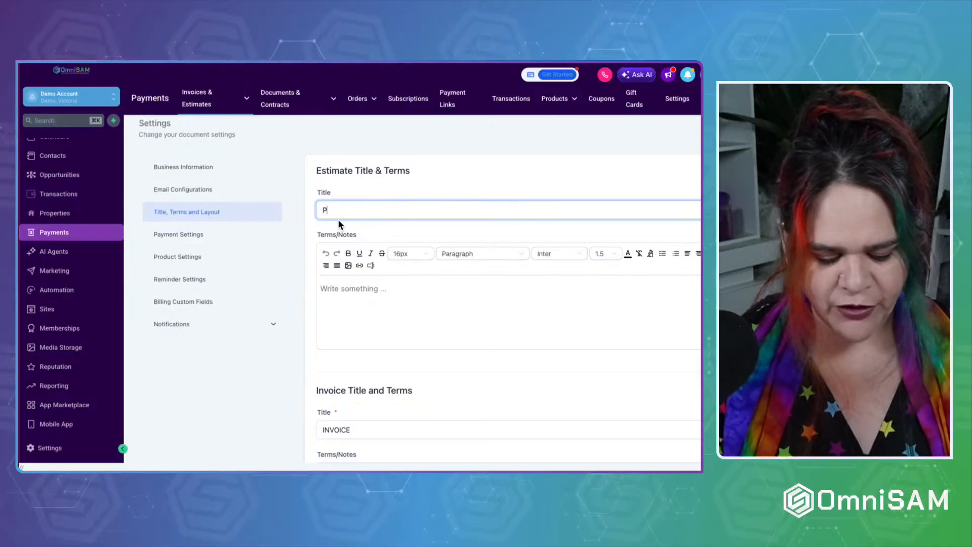
text(OPSAL)
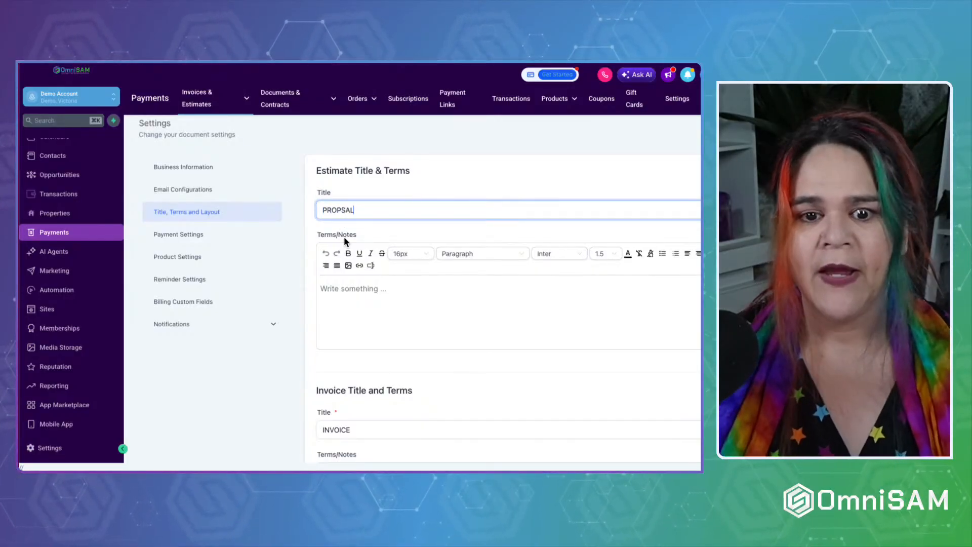
click(373, 294)
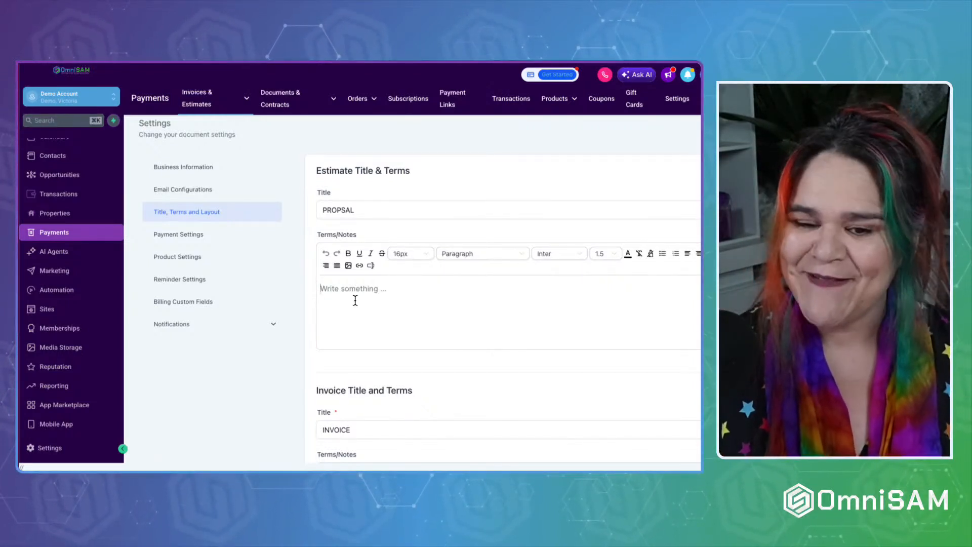
scroll(355, 300, down, 2)
scroll(336, 323, down, 2)
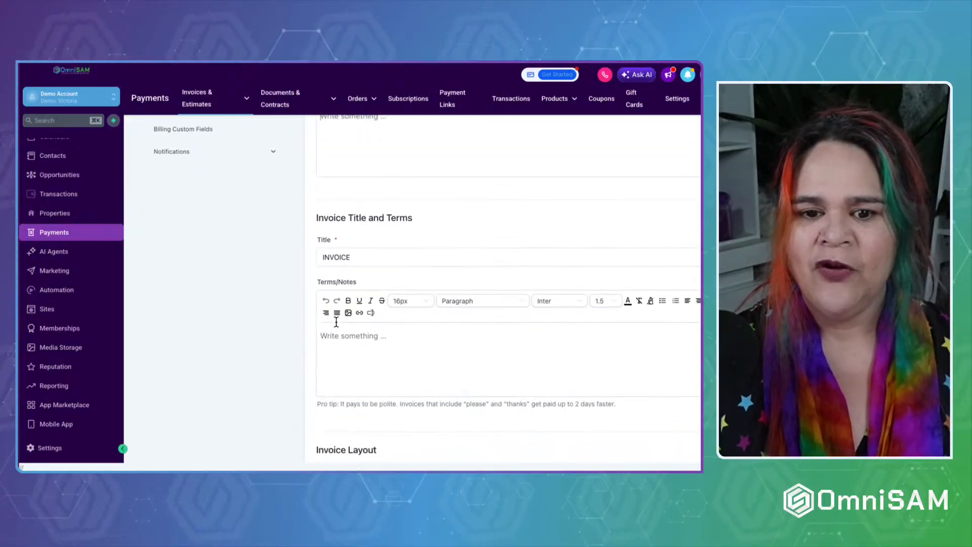
Keep INVOICE as the invoice title and type the note 'Test Text' into its Terms/Notes.
drag(367, 255, 320, 278)
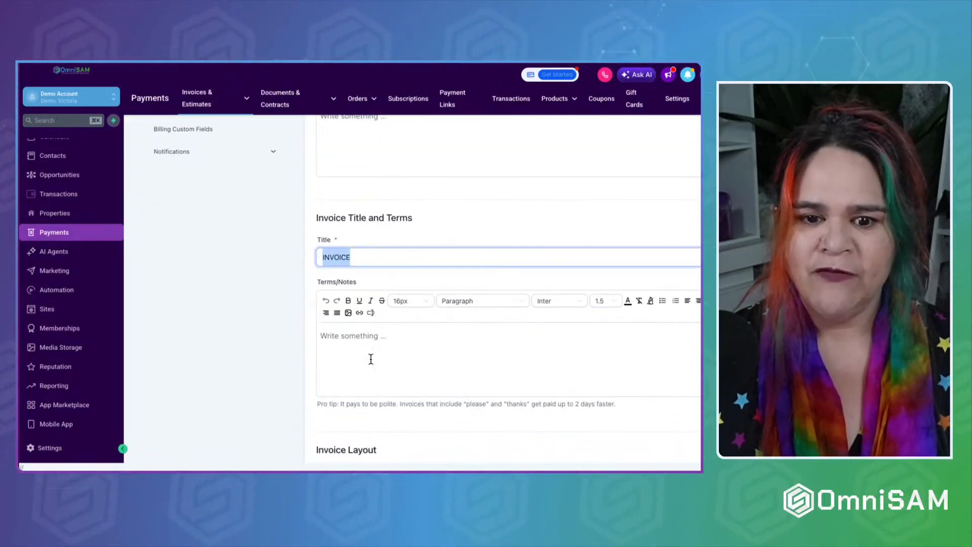
scroll(369, 355, down, 1)
click(346, 287)
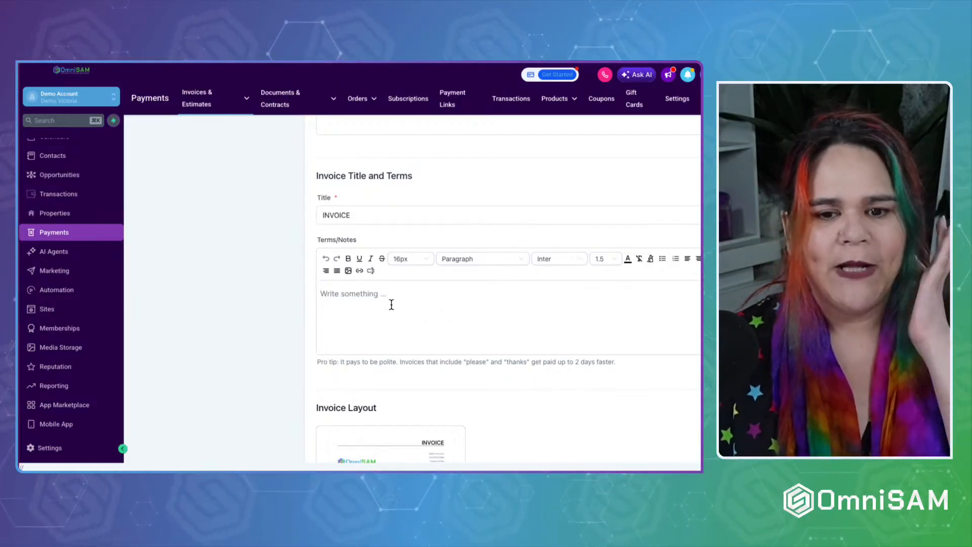
click(353, 295)
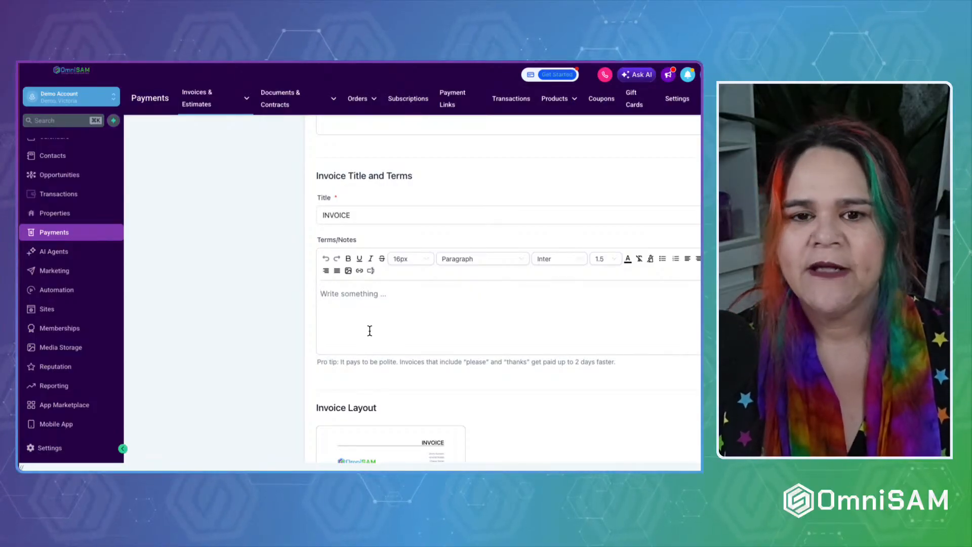
scroll(369, 330, down, 2)
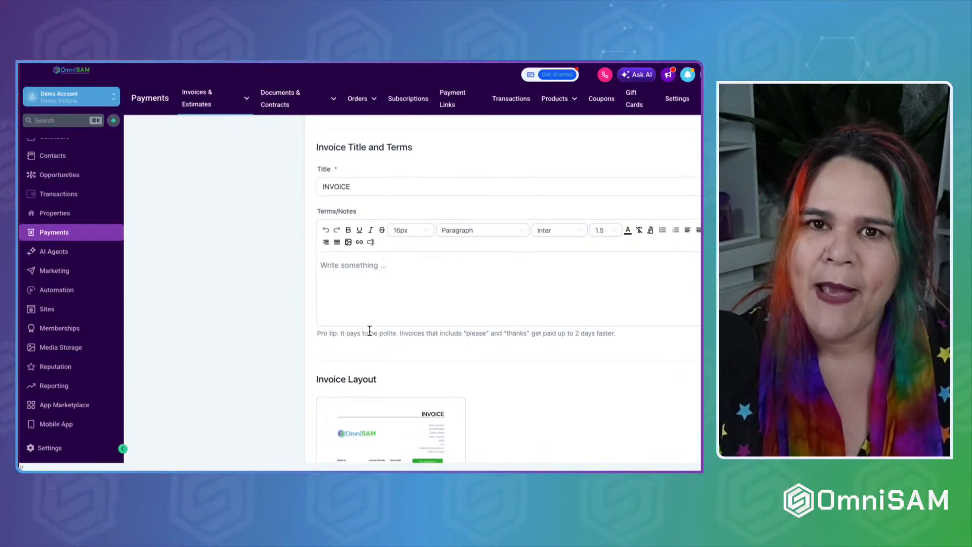
scroll(370, 330, up, 2)
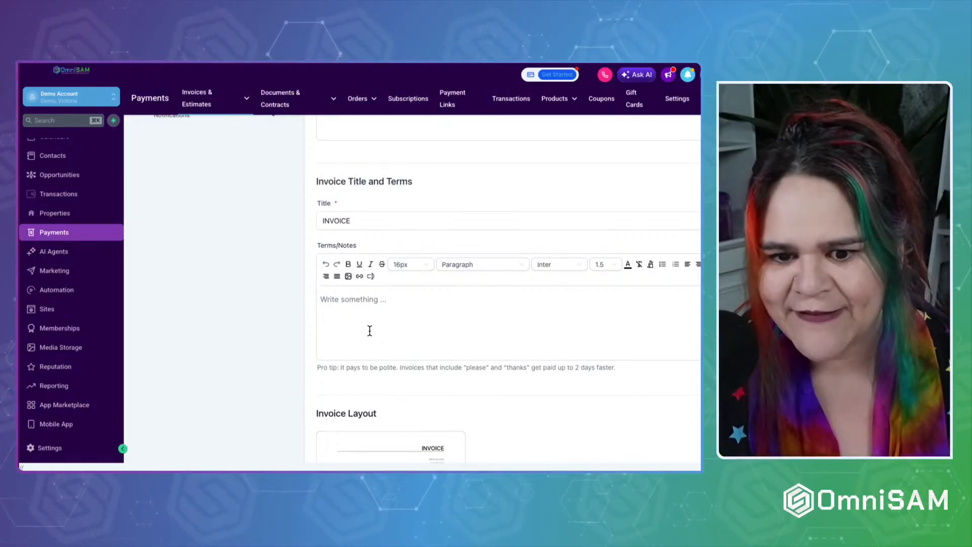
click(370, 330)
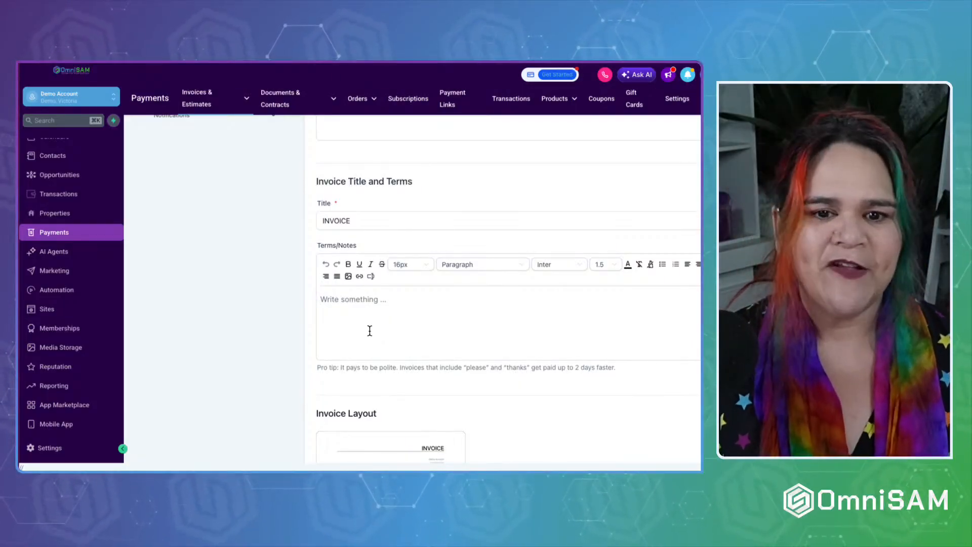
scroll(370, 331, down, 1)
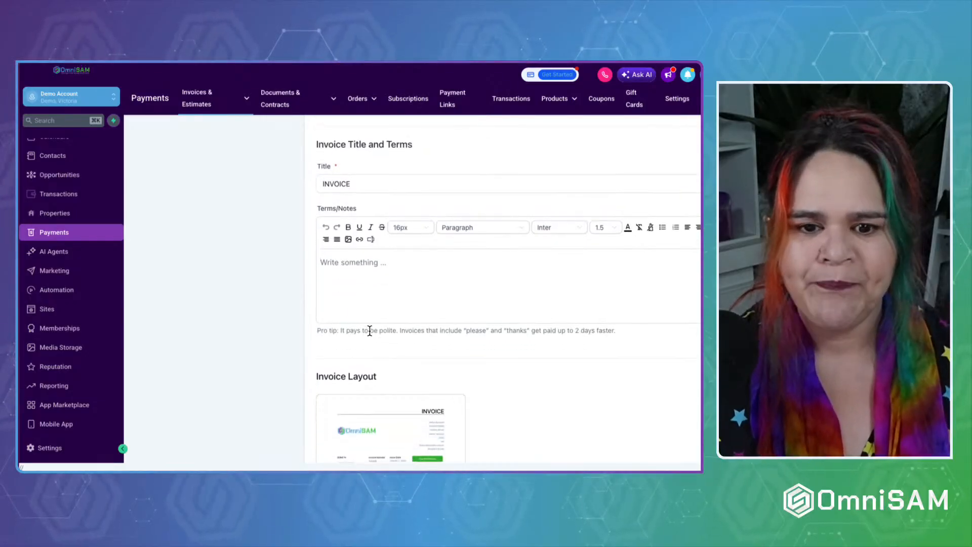
text(Test Text)
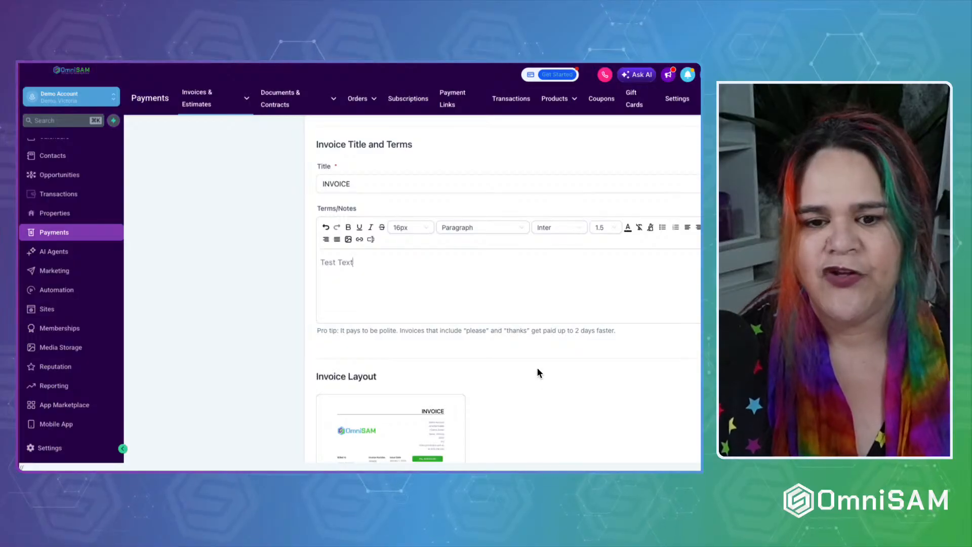
scroll(538, 370, down, 4)
scroll(545, 347, up, 8)
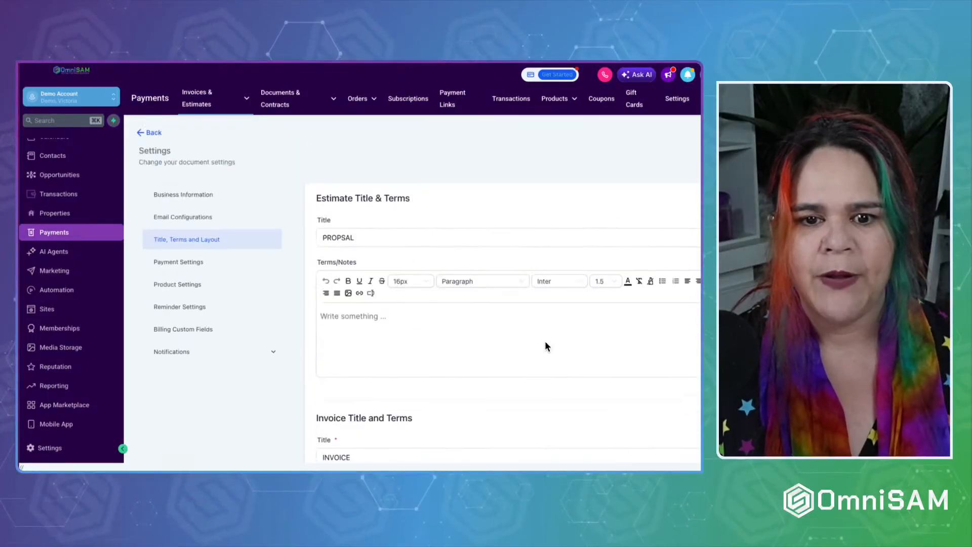
Add 'Proposal Text Test' to the estimate terms, save, and open the Invoice Layout customizer.
click(362, 318)
text(Pro)
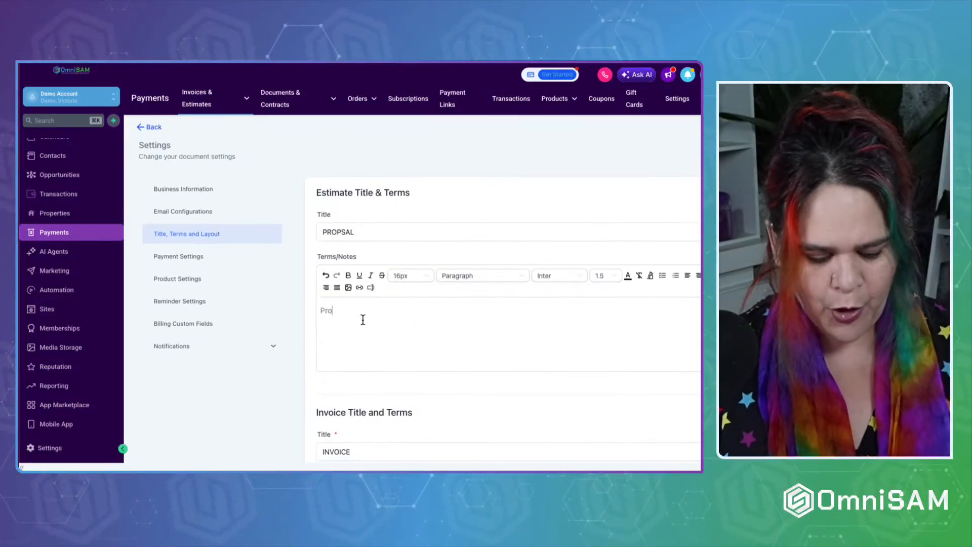
text(p)
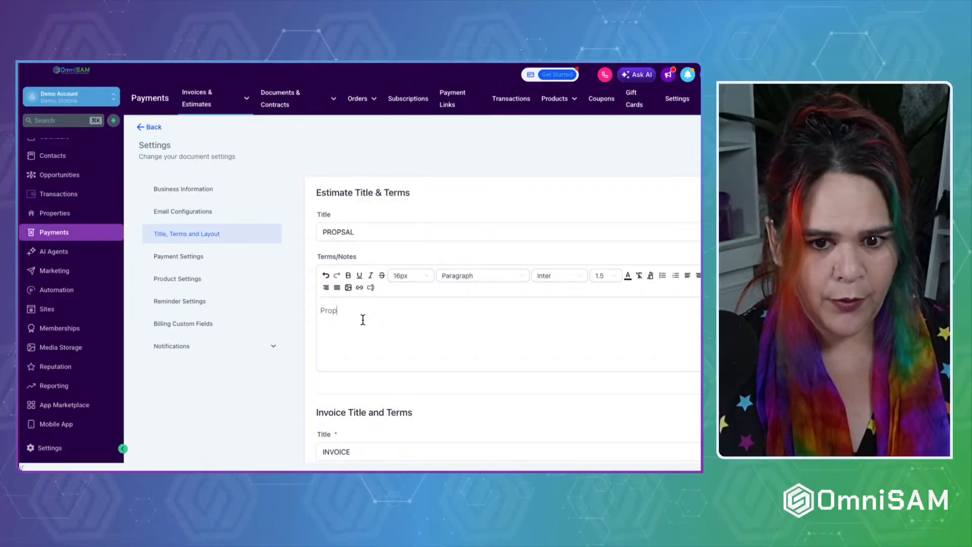
text(osal Te)
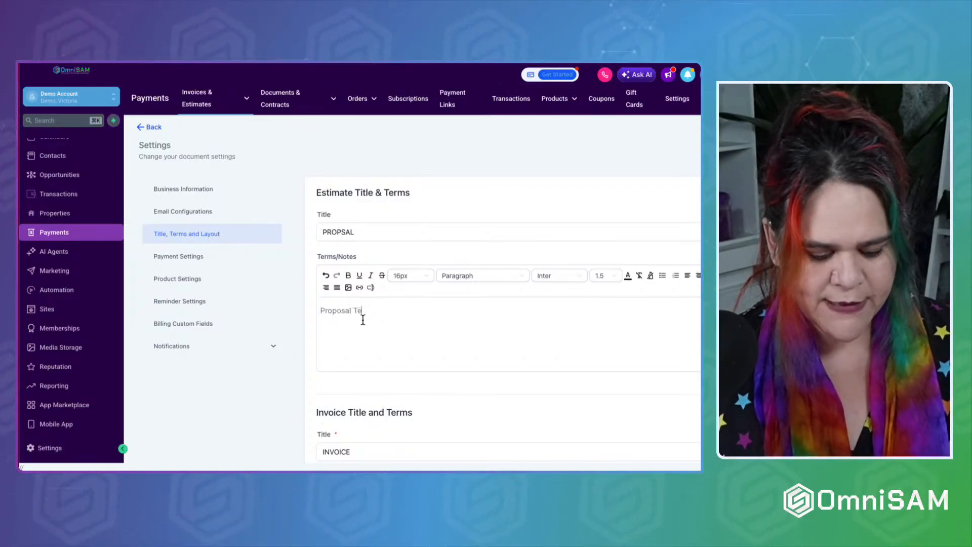
text(xt Test)
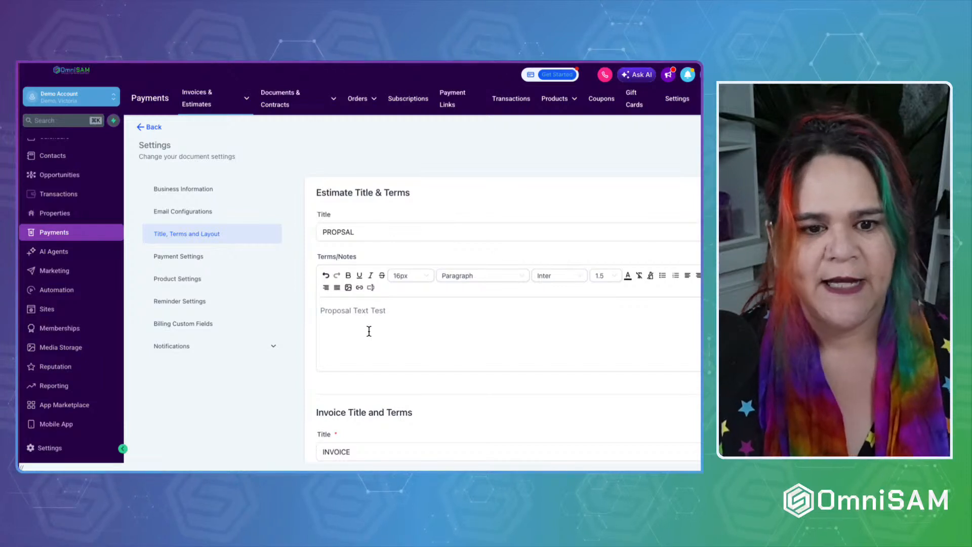
scroll(369, 331, down, 10)
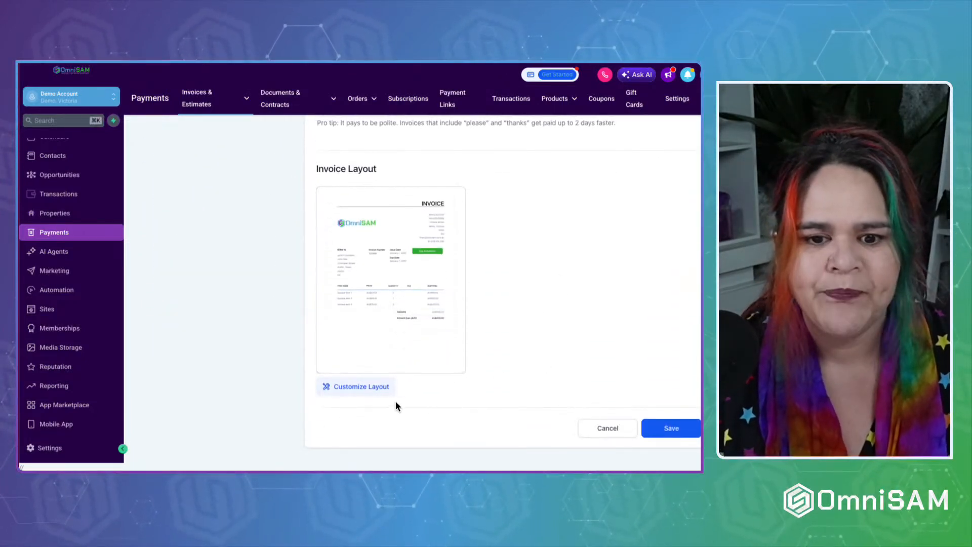
click(674, 429)
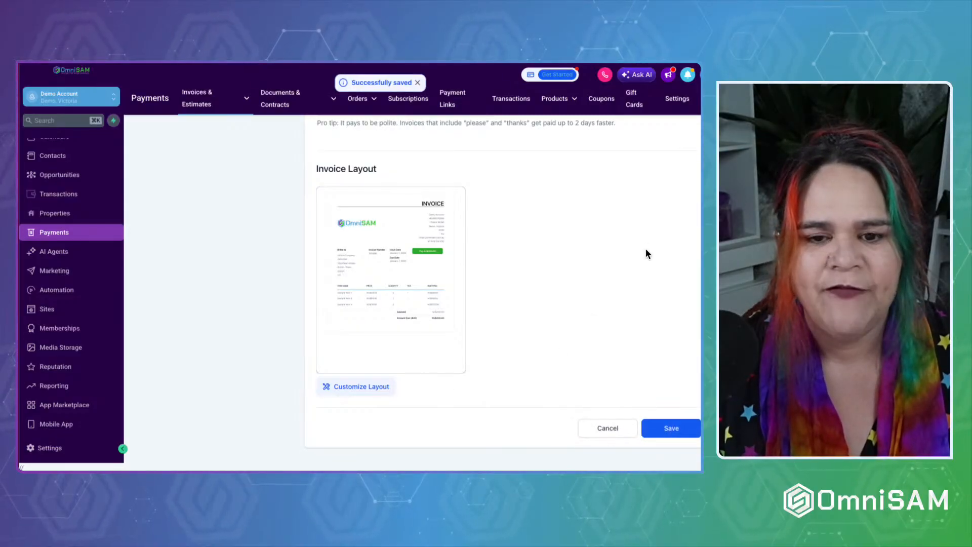
mouse_move(388, 231)
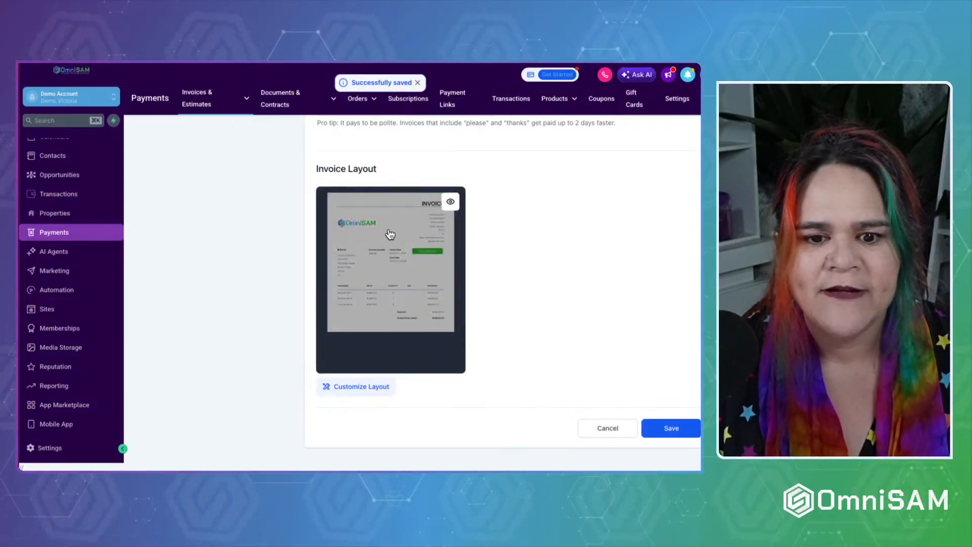
click(427, 240)
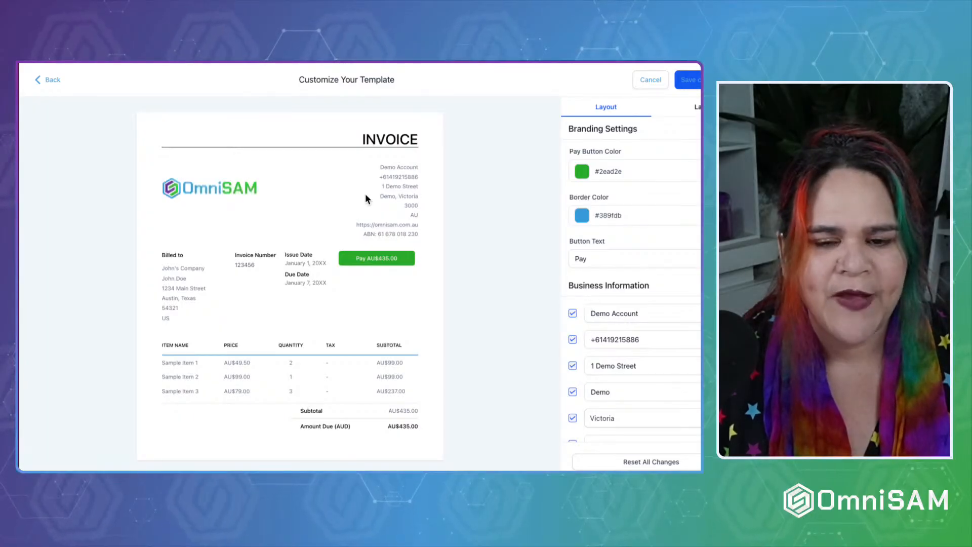
Set the pay button colour to the purple preset #9E77ED.
click(584, 172)
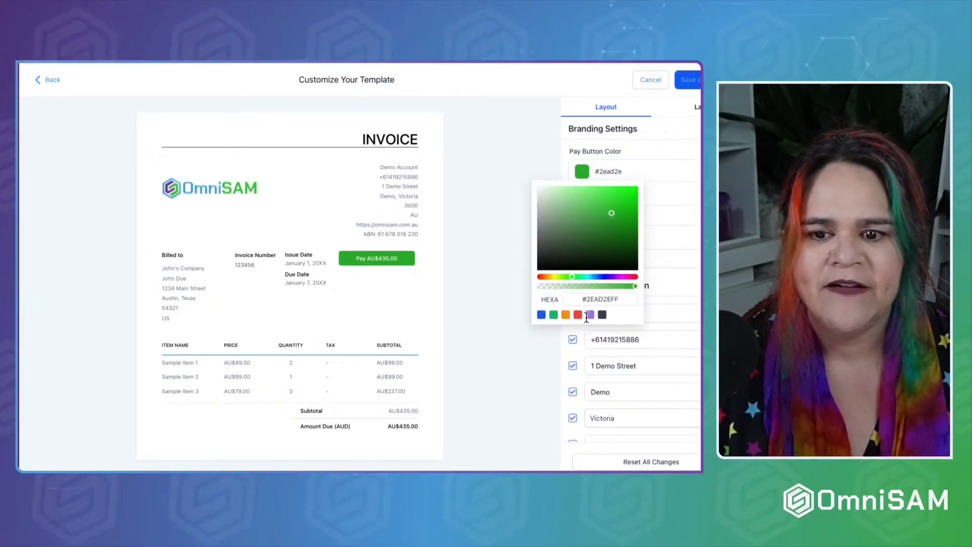
click(590, 315)
click(545, 186)
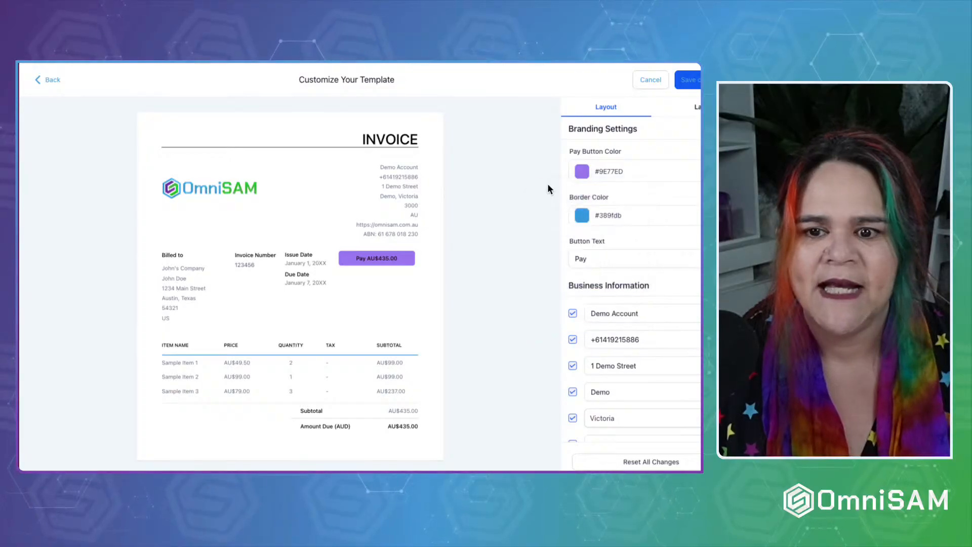
Set the invoice border colour to the blue preset #155EEF.
click(583, 215)
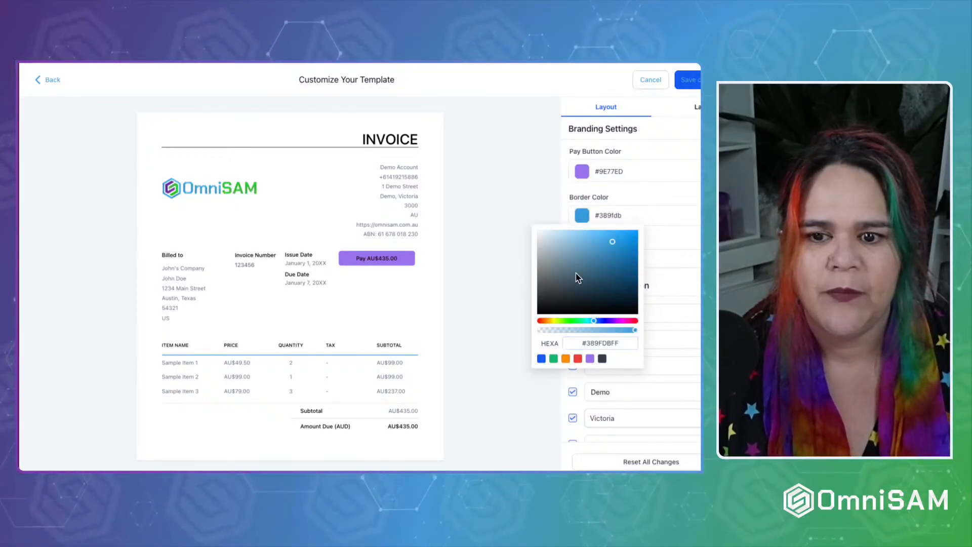
drag(577, 278, 536, 213)
click(500, 184)
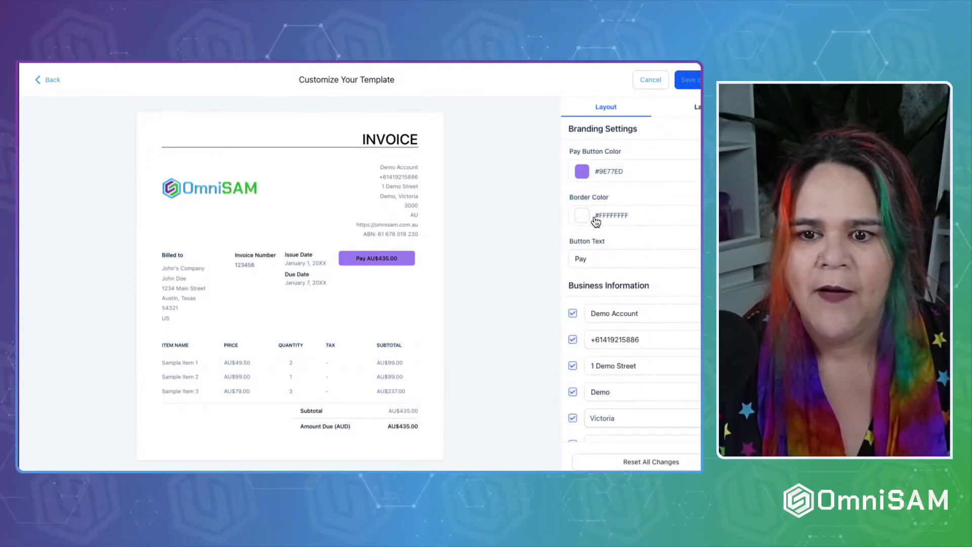
click(582, 218)
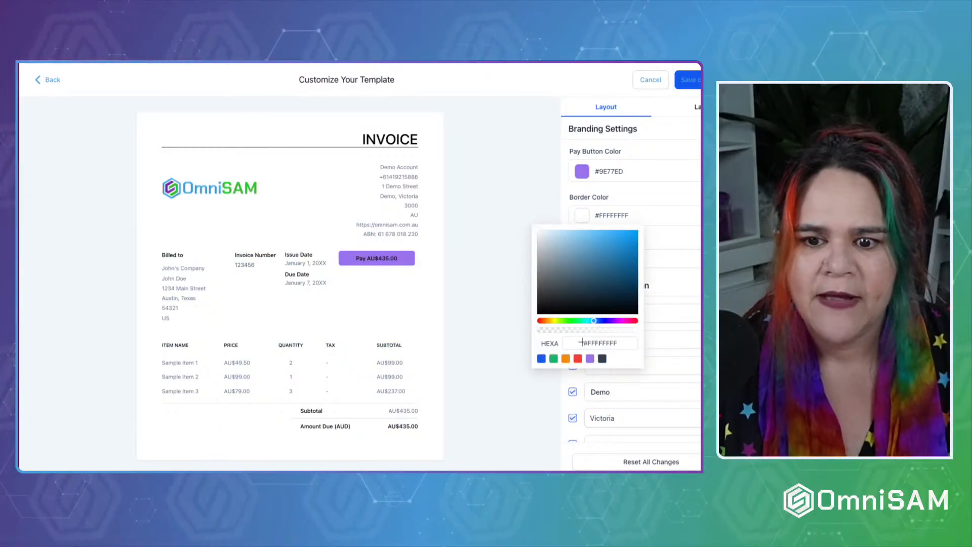
click(579, 359)
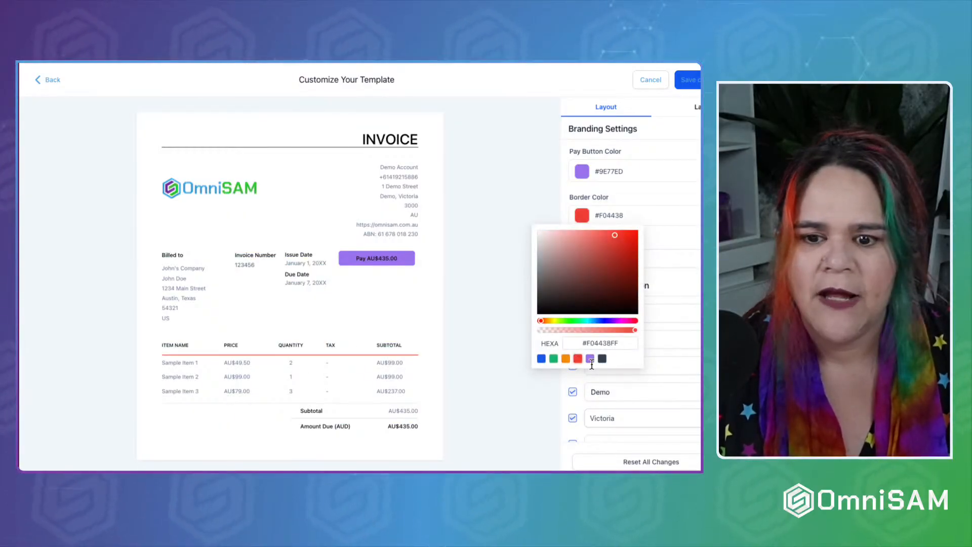
click(541, 359)
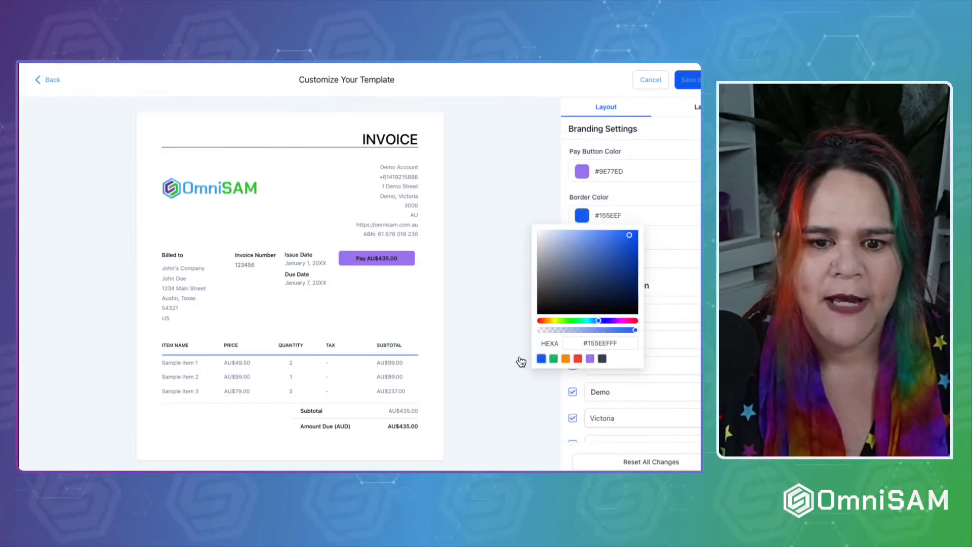
click(522, 201)
scroll(524, 218, down, 1)
click(586, 253)
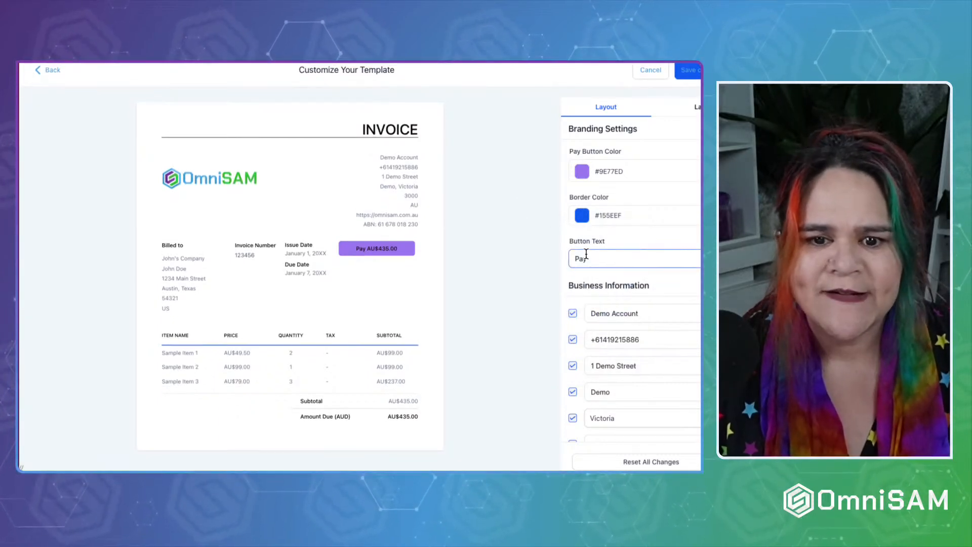
double_click(585, 253)
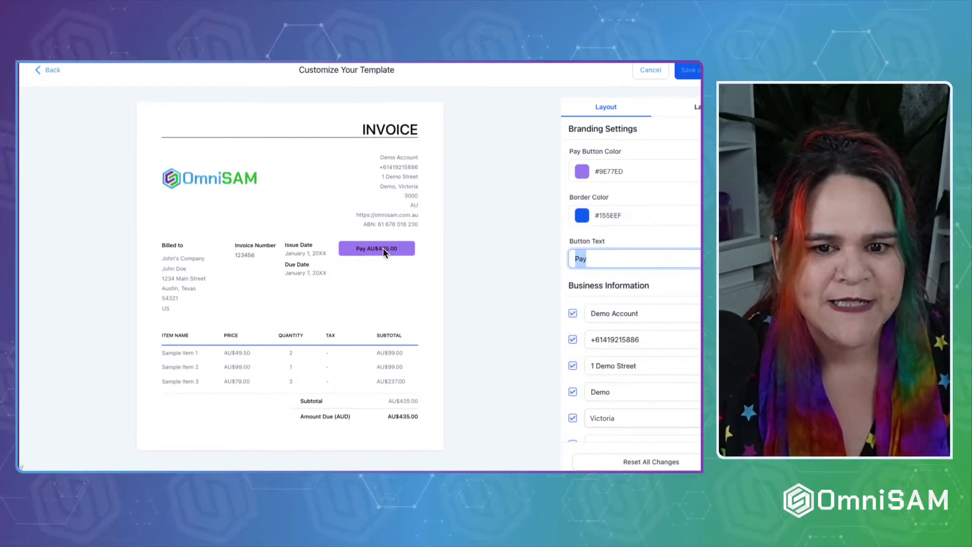
click(605, 313)
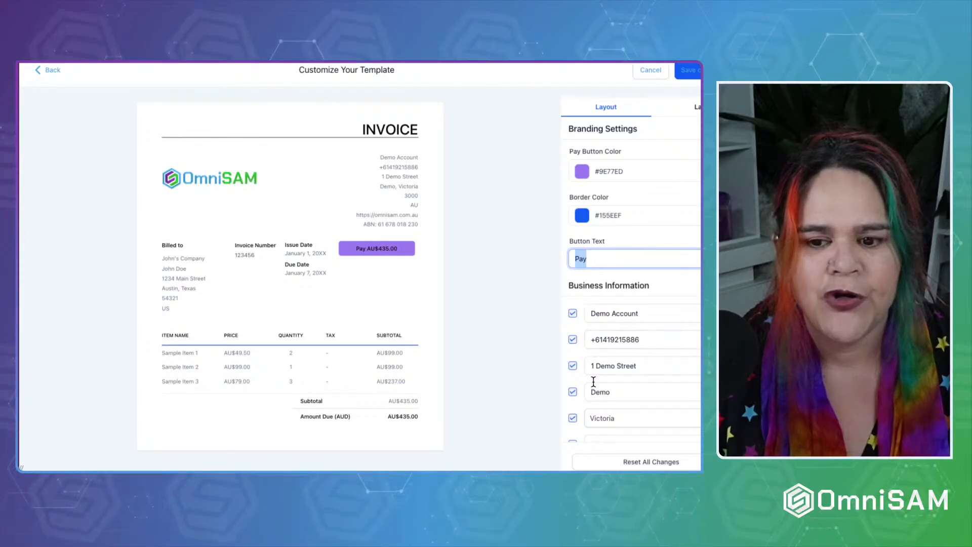
scroll(593, 382, down, 2)
scroll(594, 383, down, 1)
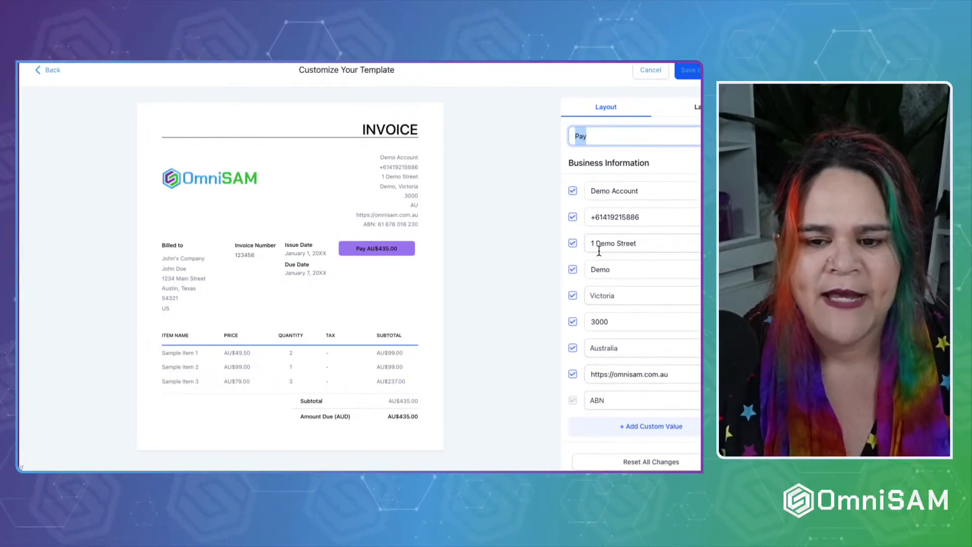
scroll(598, 356, down, 1)
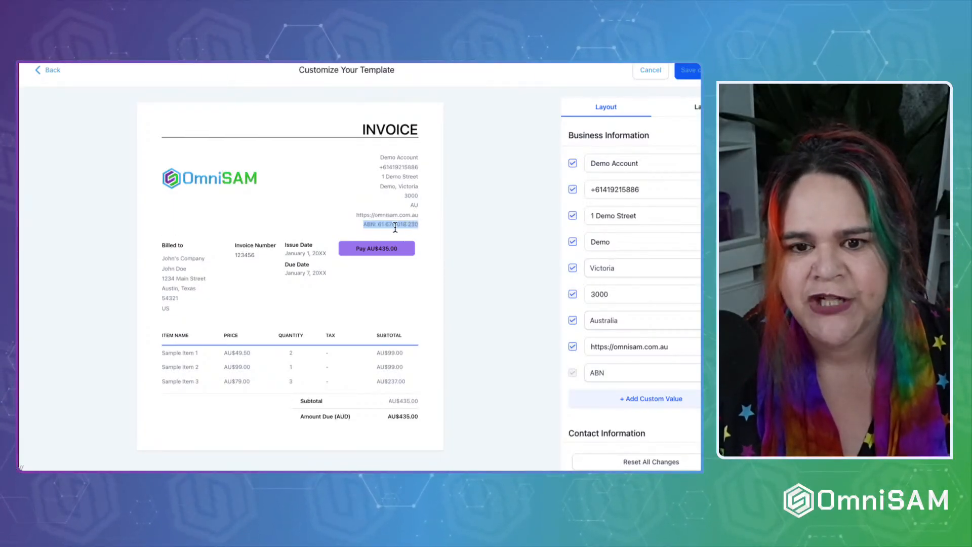
click(362, 225)
drag(380, 224, 419, 224)
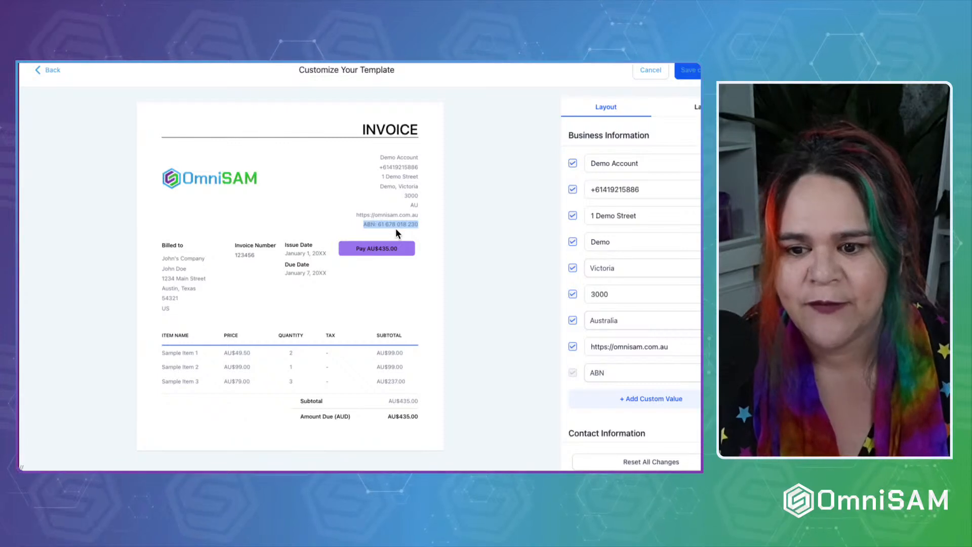
click(472, 233)
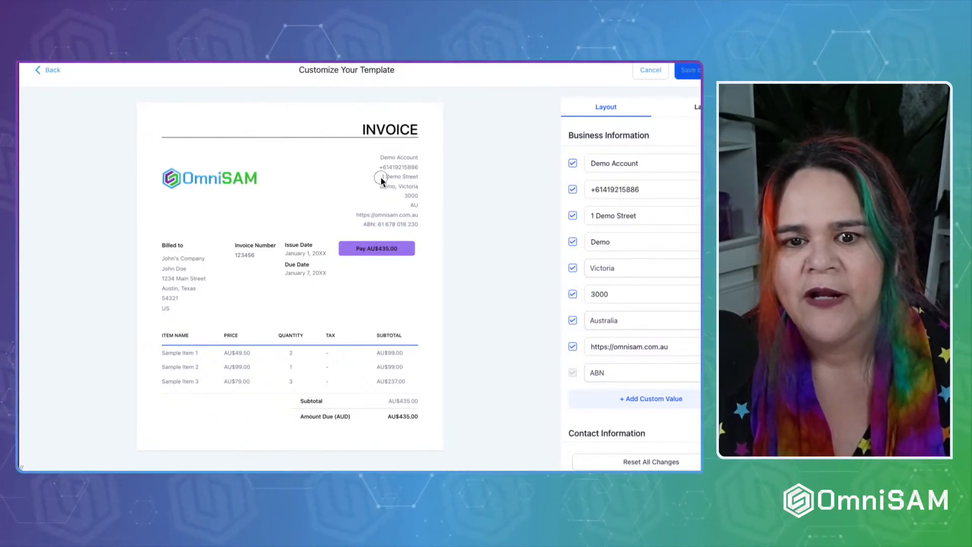
drag(382, 177, 417, 209)
click(417, 199)
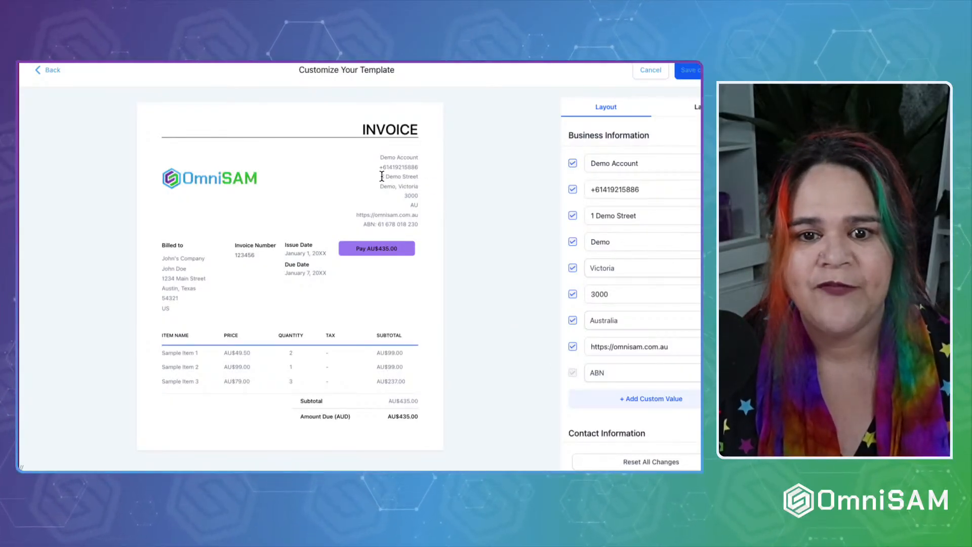
drag(381, 176, 419, 205)
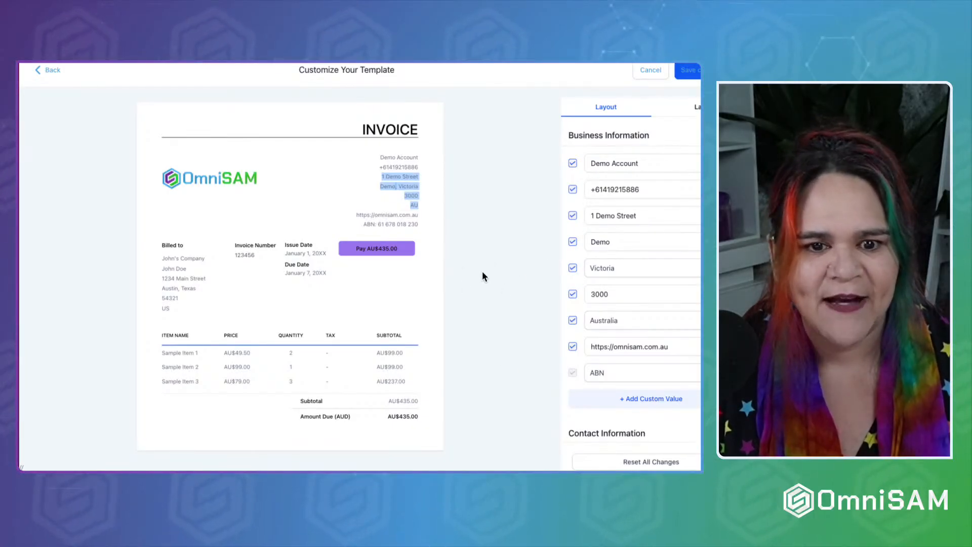
scroll(606, 430, down, 1)
scroll(606, 430, down, 3)
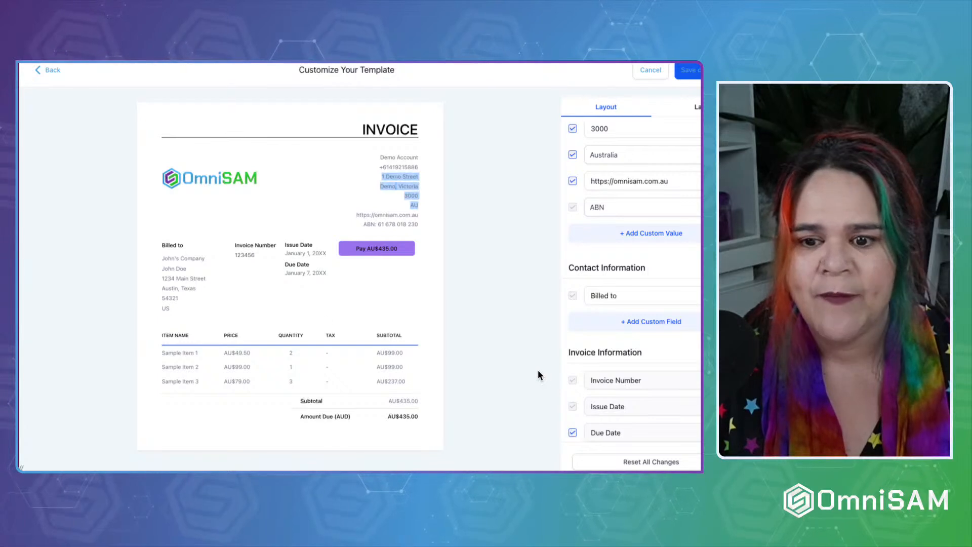
click(658, 322)
click(627, 328)
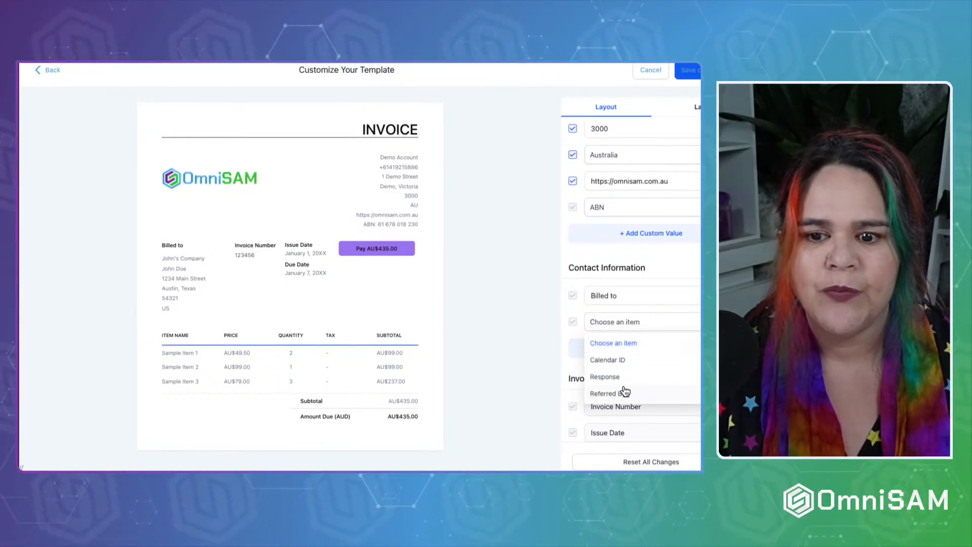
click(623, 394)
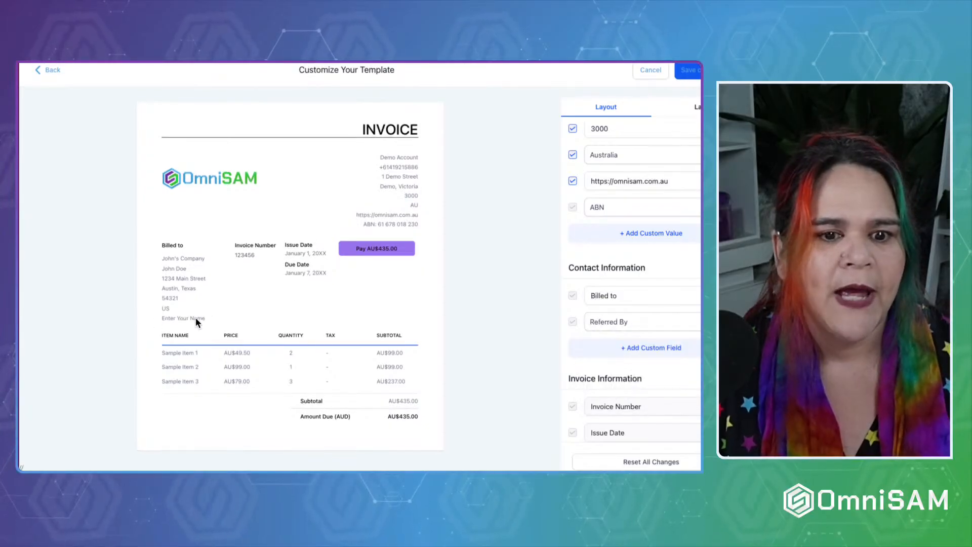
click(635, 328)
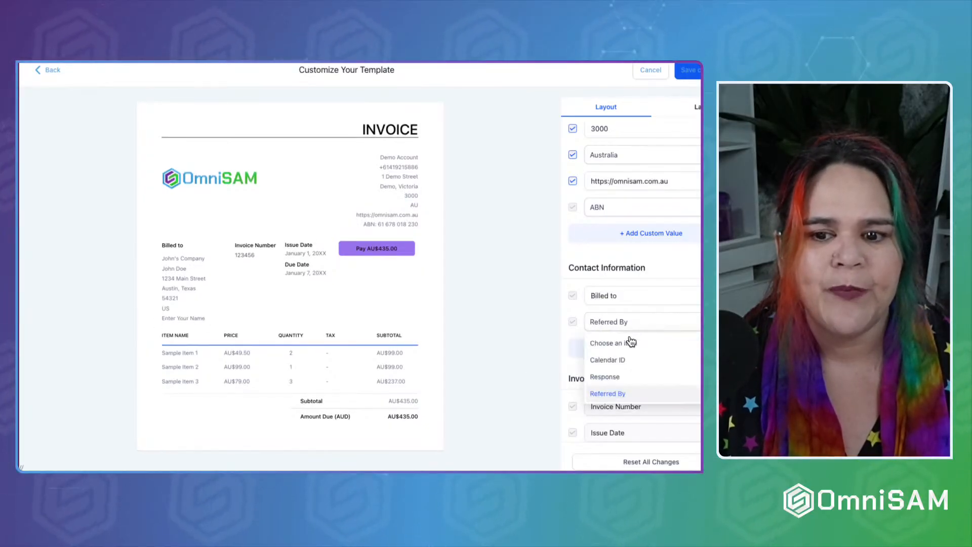
click(617, 344)
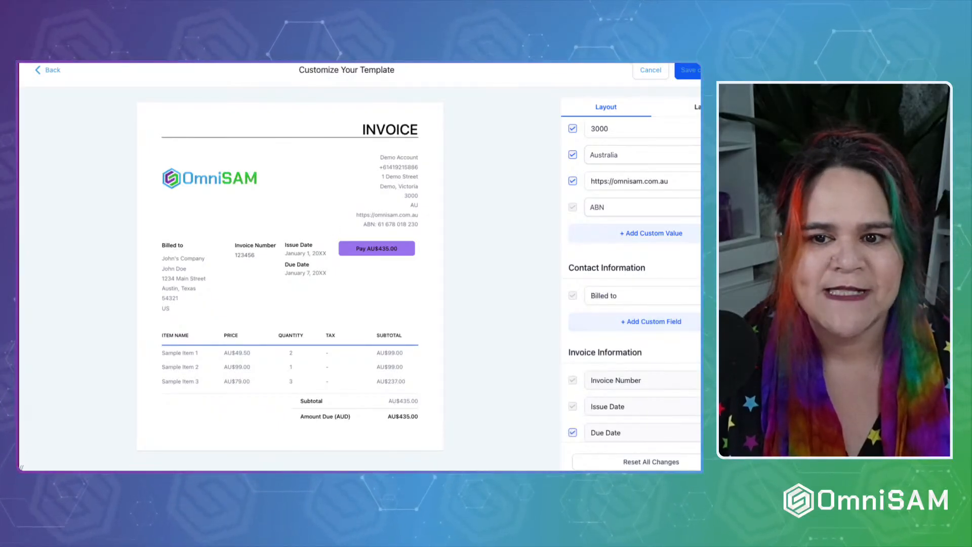
drag(379, 155, 416, 243)
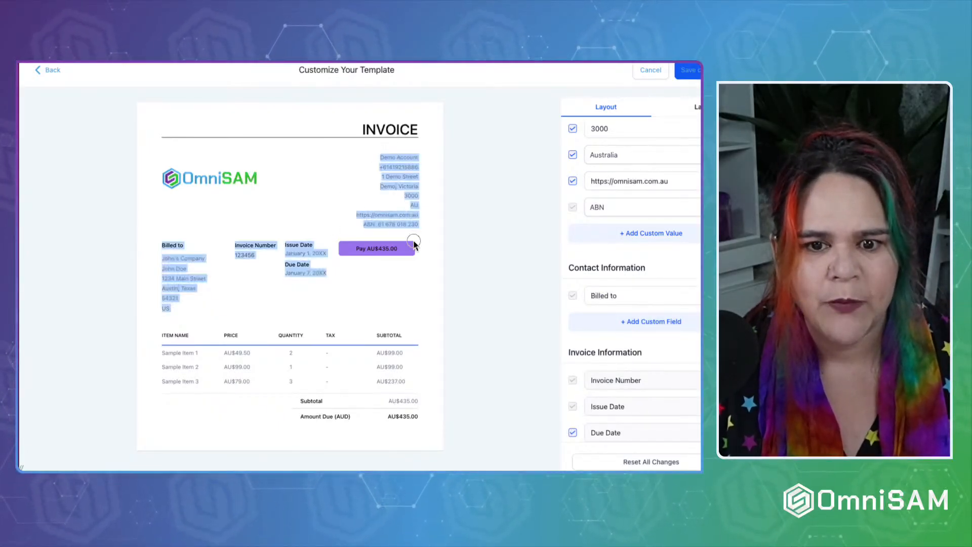
click(156, 271)
drag(162, 244, 173, 320)
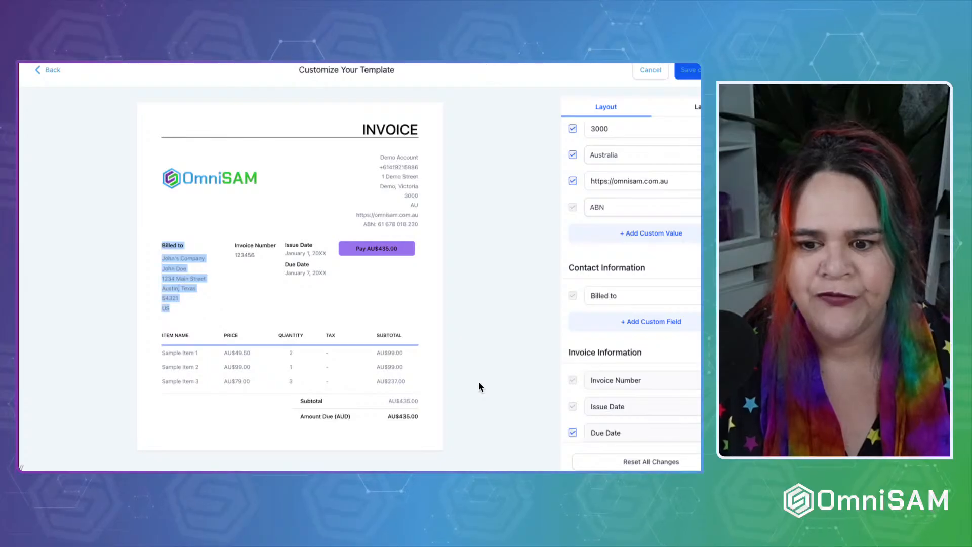
scroll(571, 349, up, 2)
scroll(571, 350, up, 4)
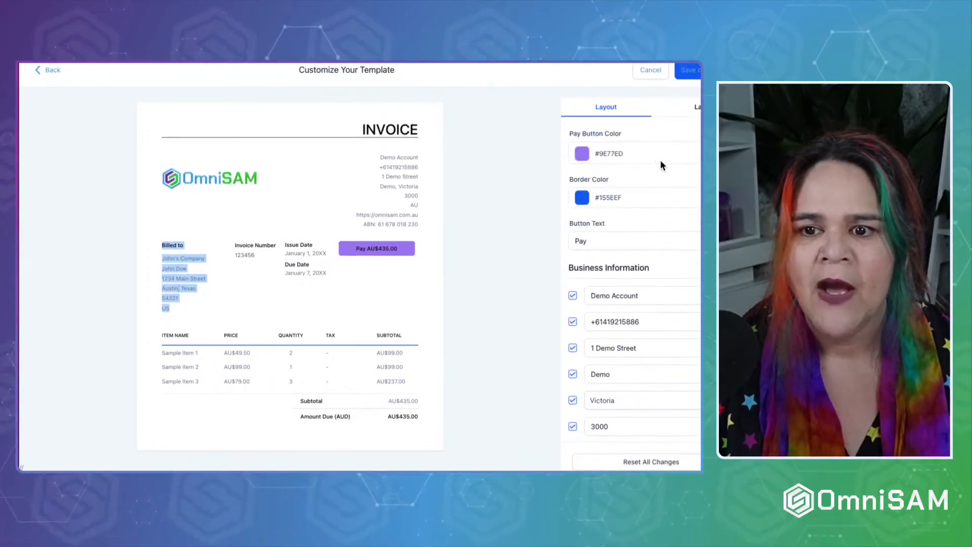
Try renaming the Quantity column label to Hours, undo it, and save the template.
click(695, 109)
click(617, 191)
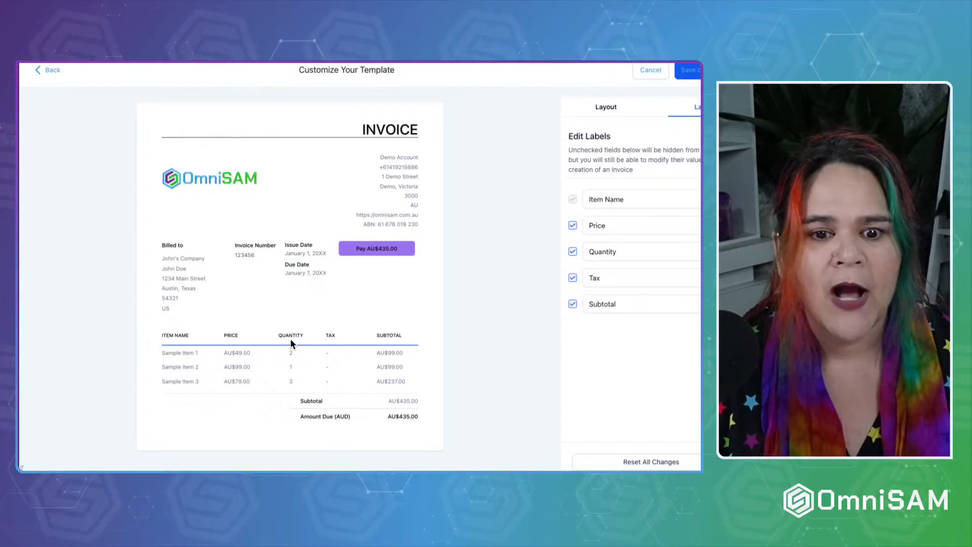
drag(627, 256, 581, 255)
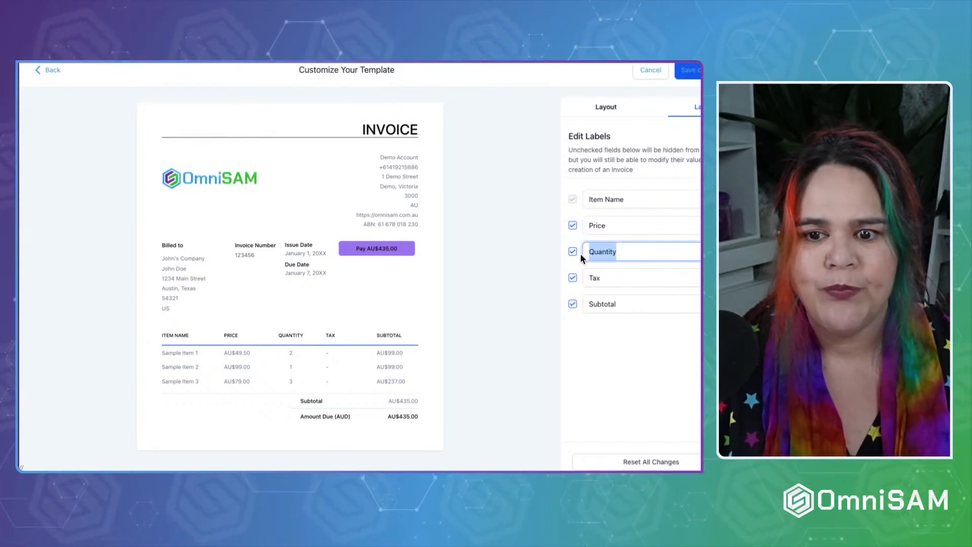
text(Hours)
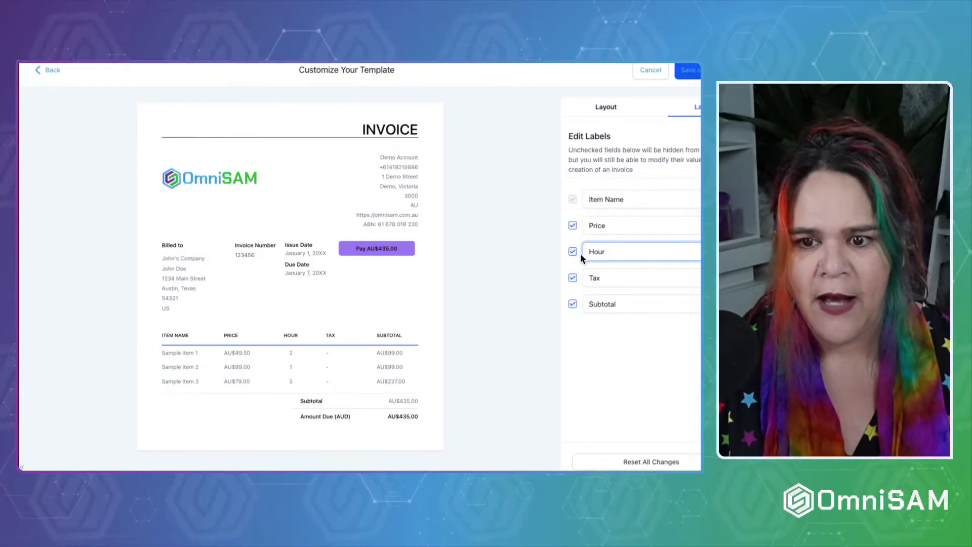
key(ctrl+z)
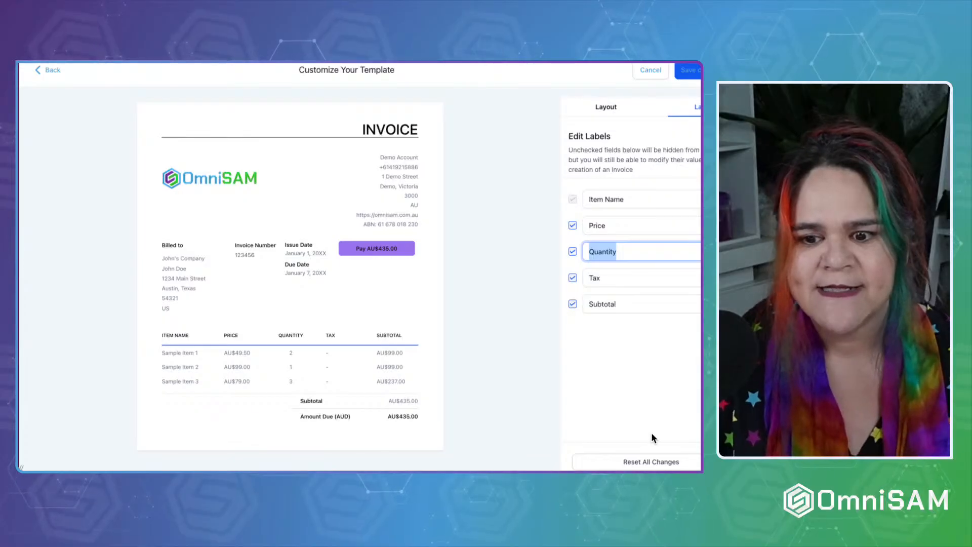
click(613, 108)
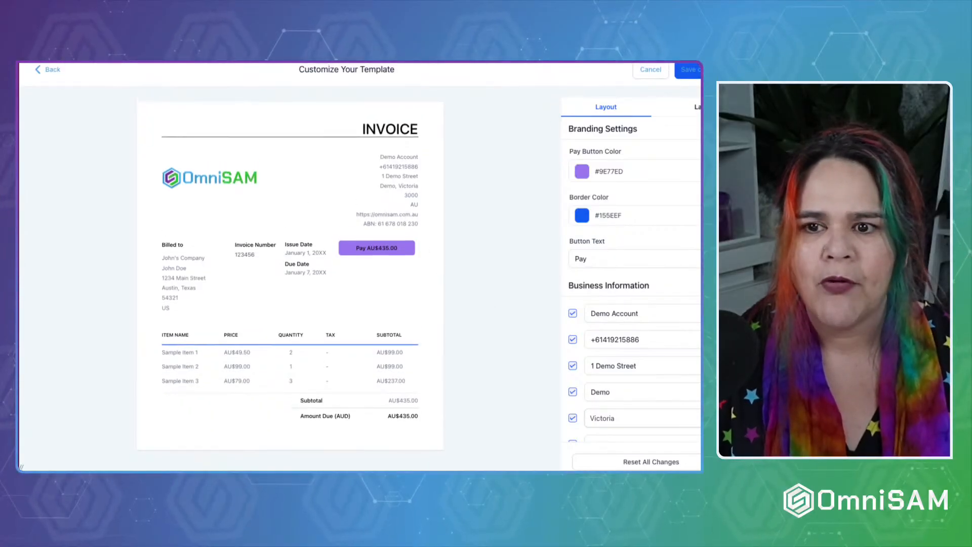
click(692, 75)
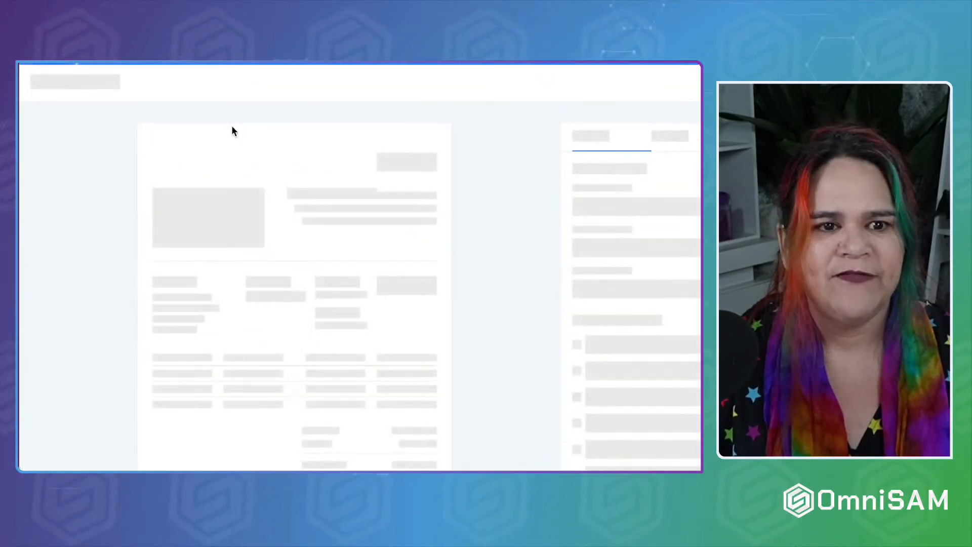
Leave the template editor and show the Title, Terms and Layout settings.
click(39, 78)
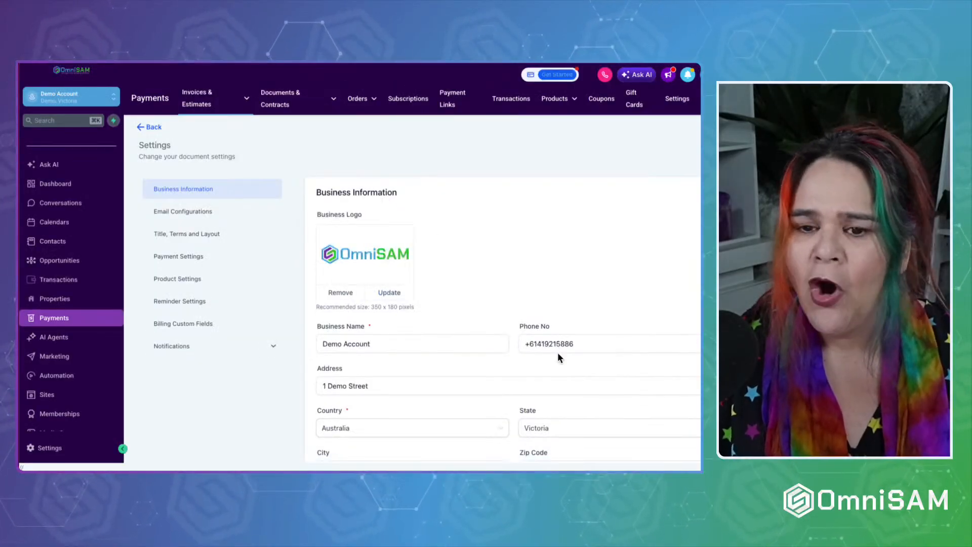
click(193, 212)
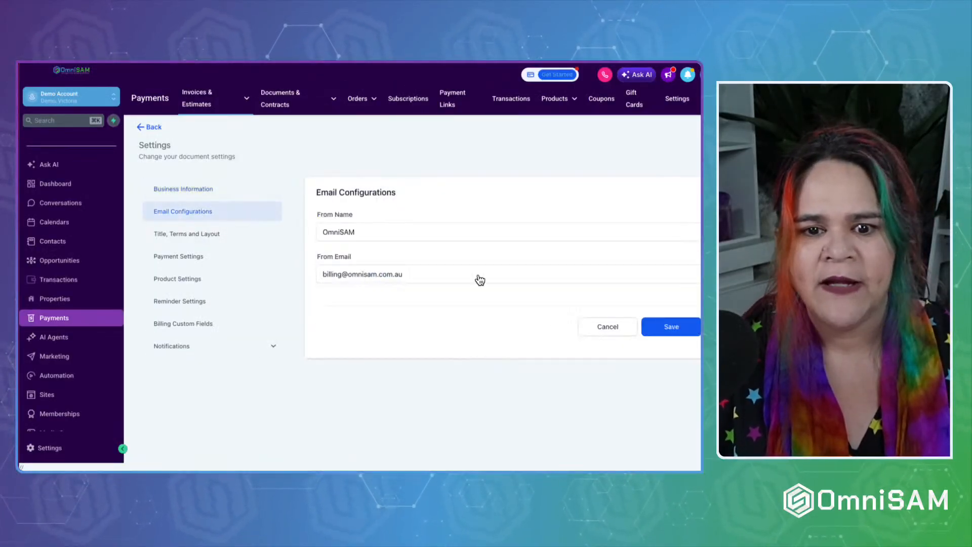
click(185, 234)
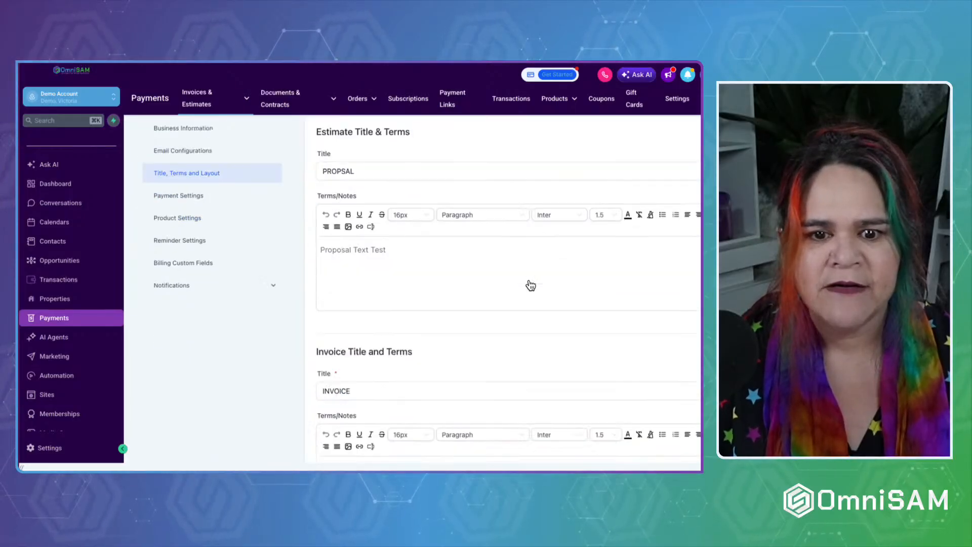
scroll(486, 273, down, 3)
scroll(236, 163, up, 3)
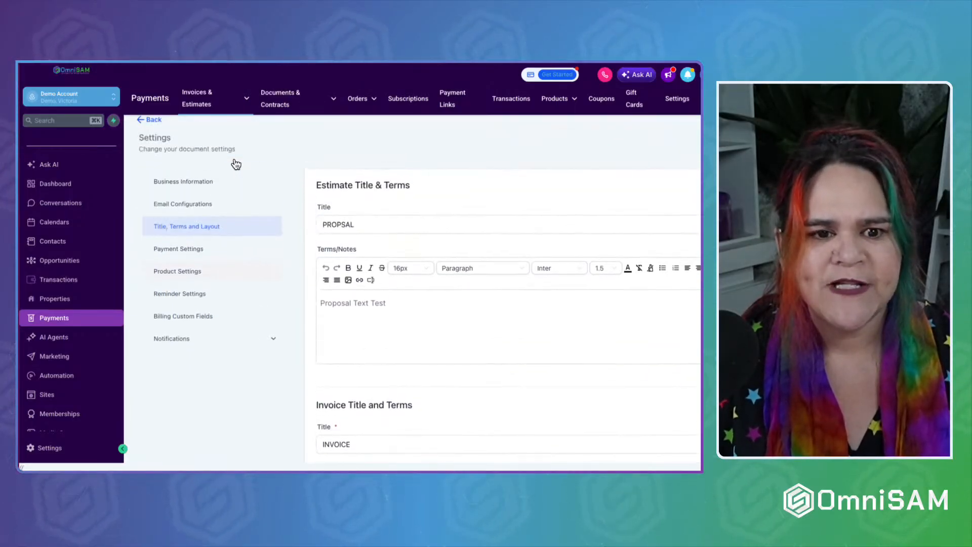
Open Payment Settings and look over the estimate expiry days and EST- prefix fields.
click(178, 250)
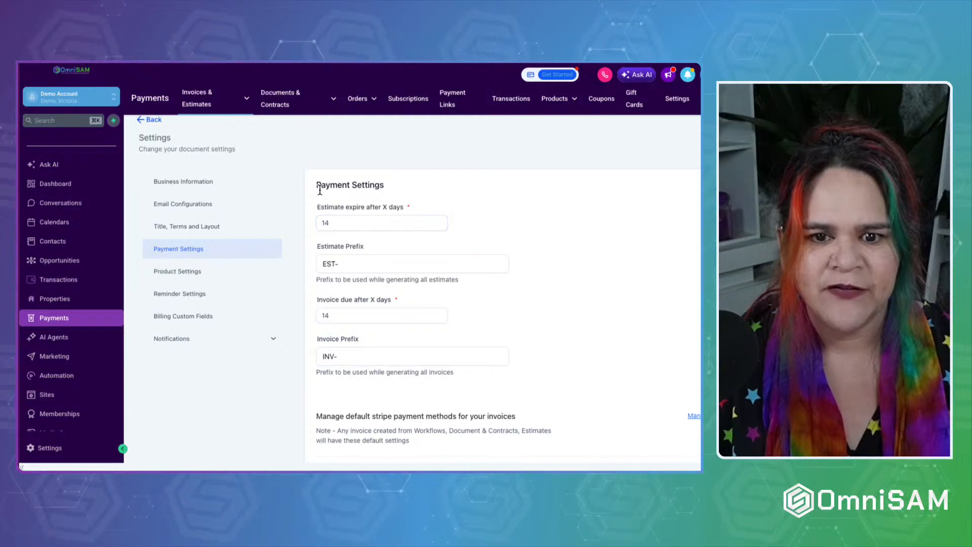
drag(314, 185, 424, 189)
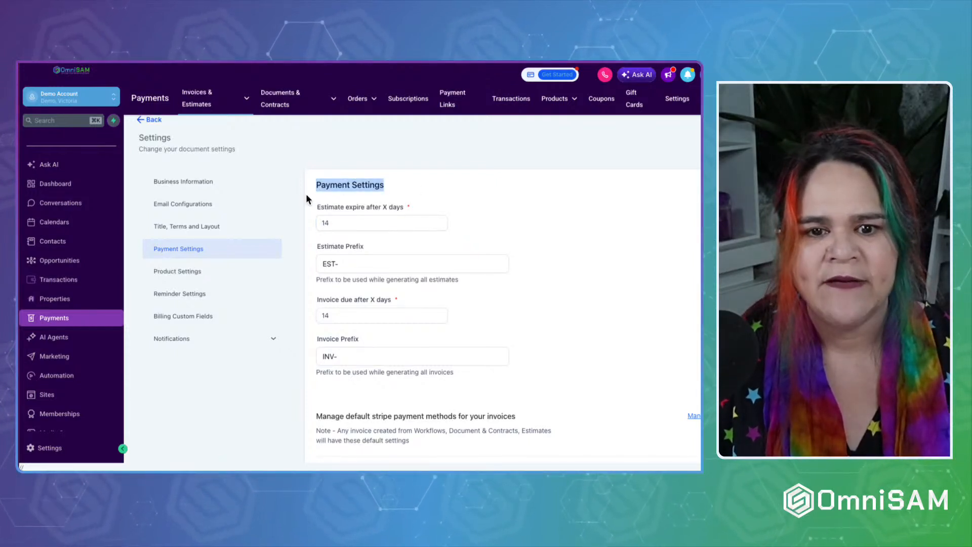
click(317, 208)
drag(317, 209, 405, 209)
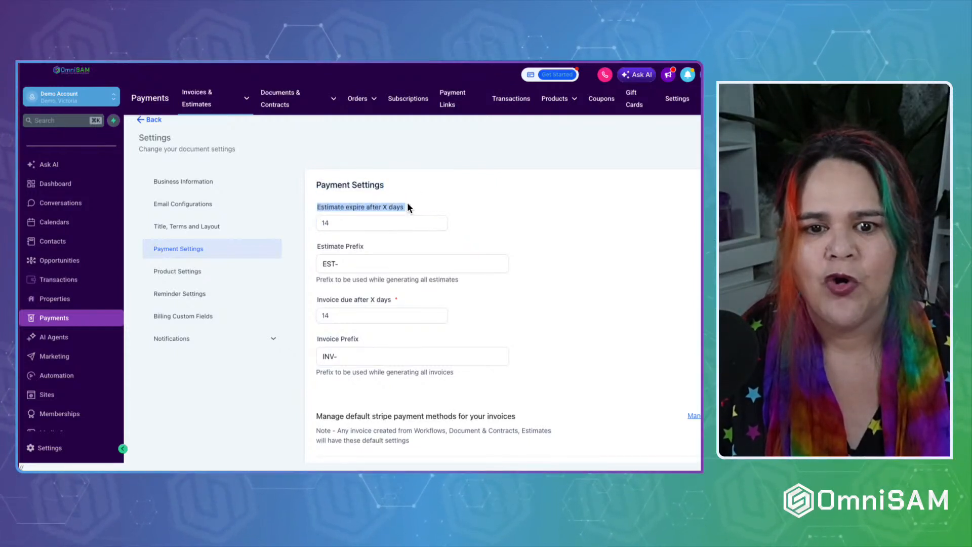
click(343, 220)
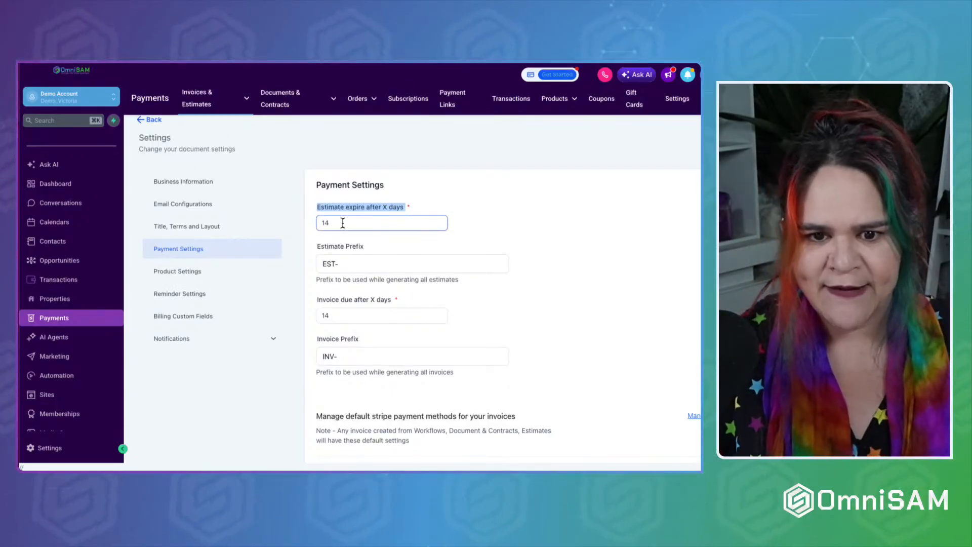
click(335, 265)
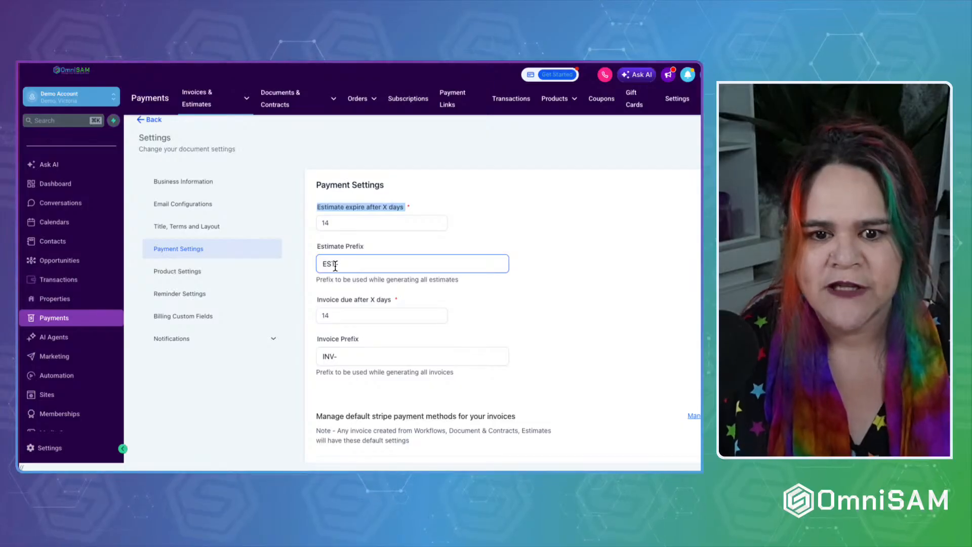
click(335, 265)
drag(334, 264, 322, 264)
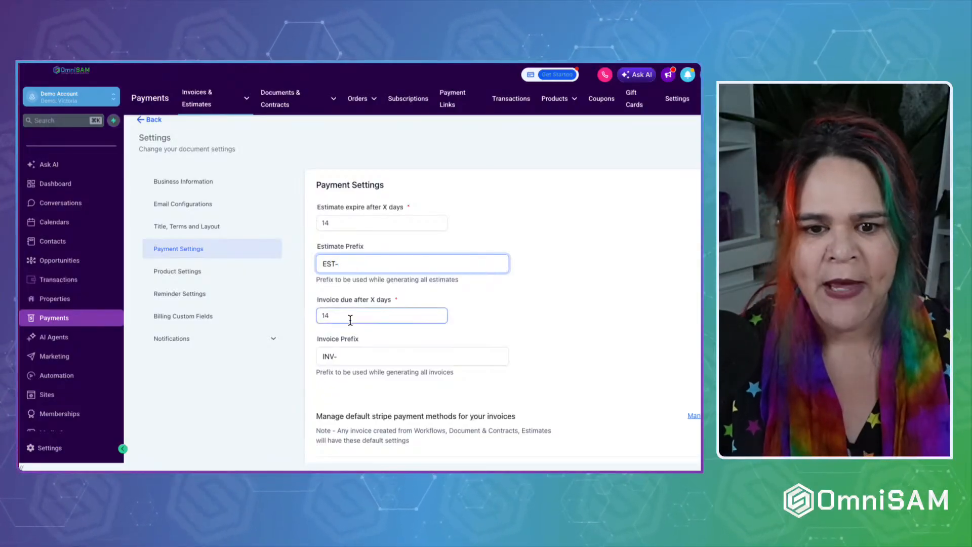
Change the invoice due period from 14 to 7 days.
scroll(348, 309, down, 1)
drag(343, 289, 303, 282)
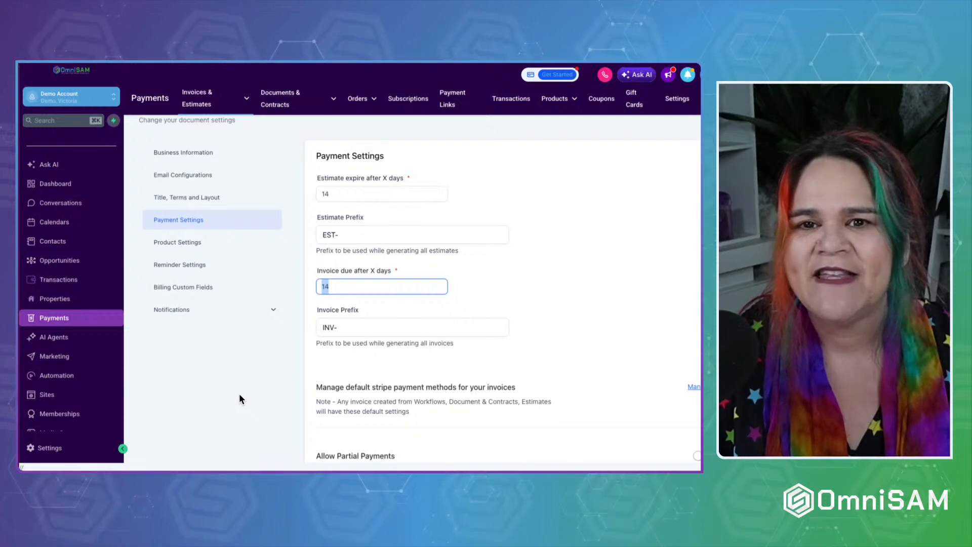
click(315, 272)
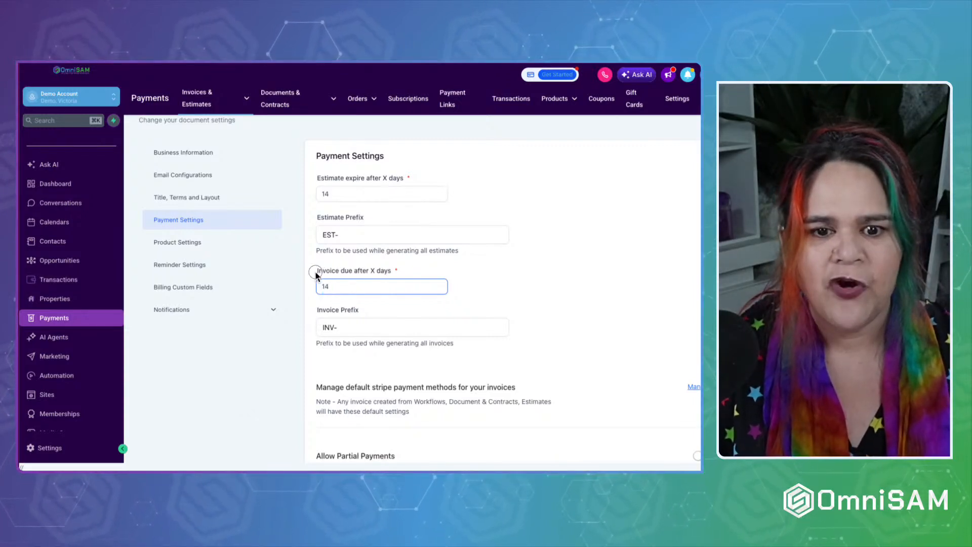
drag(315, 272, 415, 272)
drag(332, 286, 273, 287)
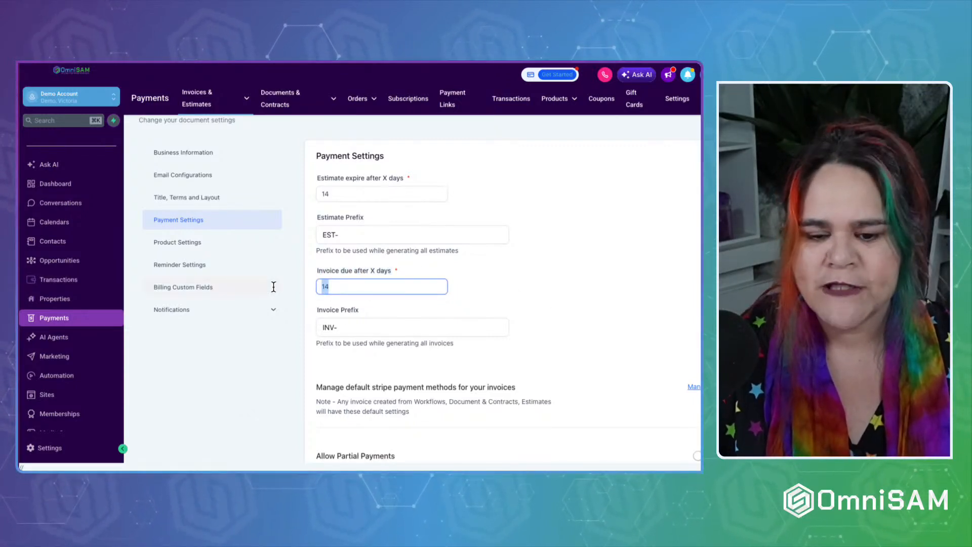
text(7)
click(366, 360)
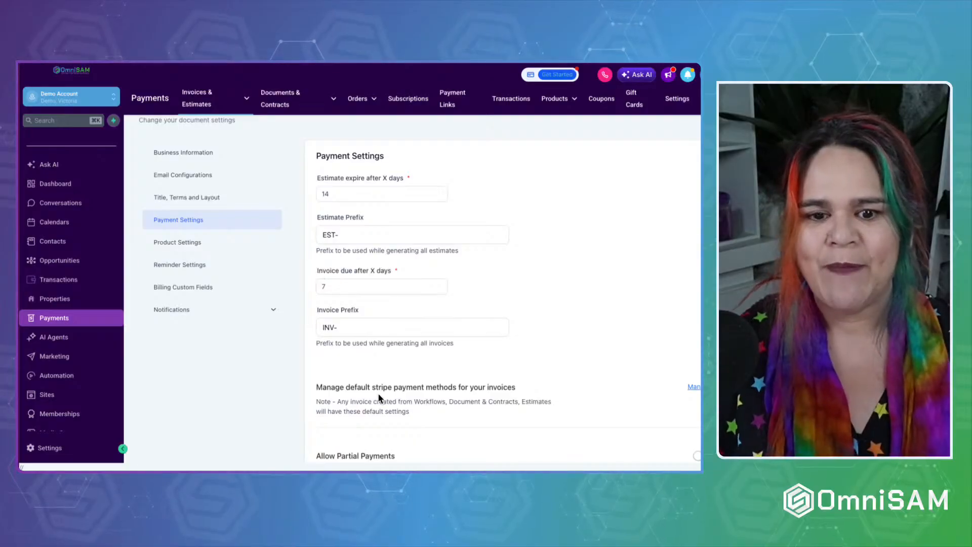
scroll(378, 366, down, 1)
Review the payment options and toggle Allow Partial Payments on, then back off.
scroll(378, 367, down, 1)
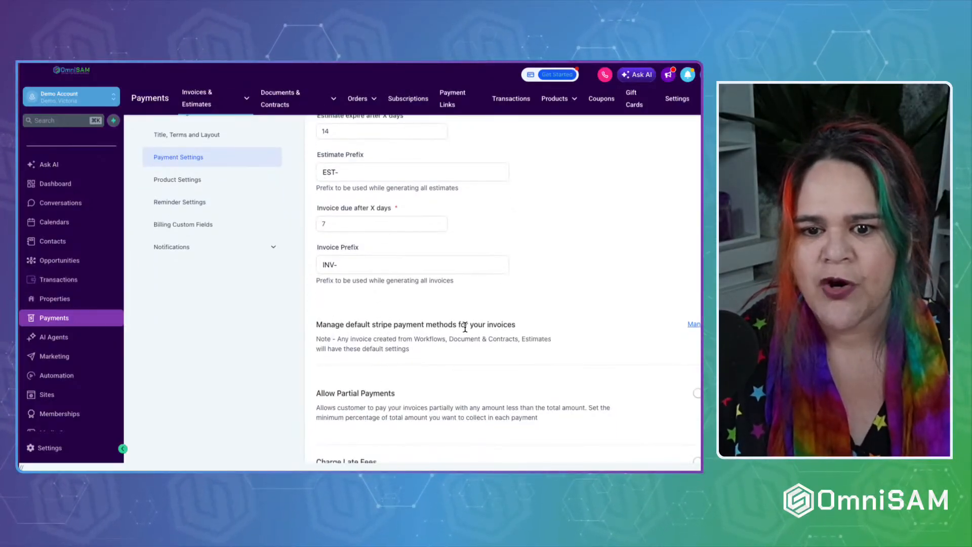
scroll(519, 358, down, 1)
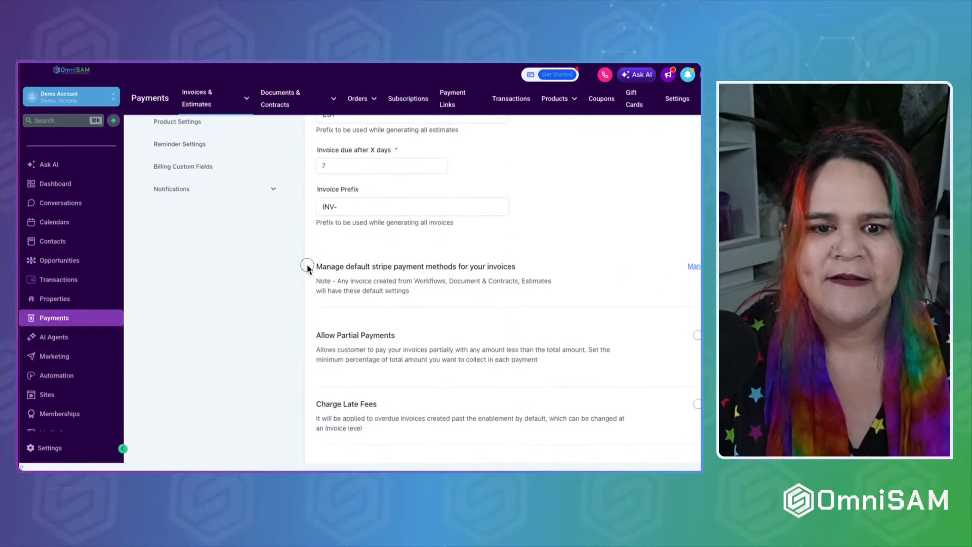
drag(309, 266, 550, 265)
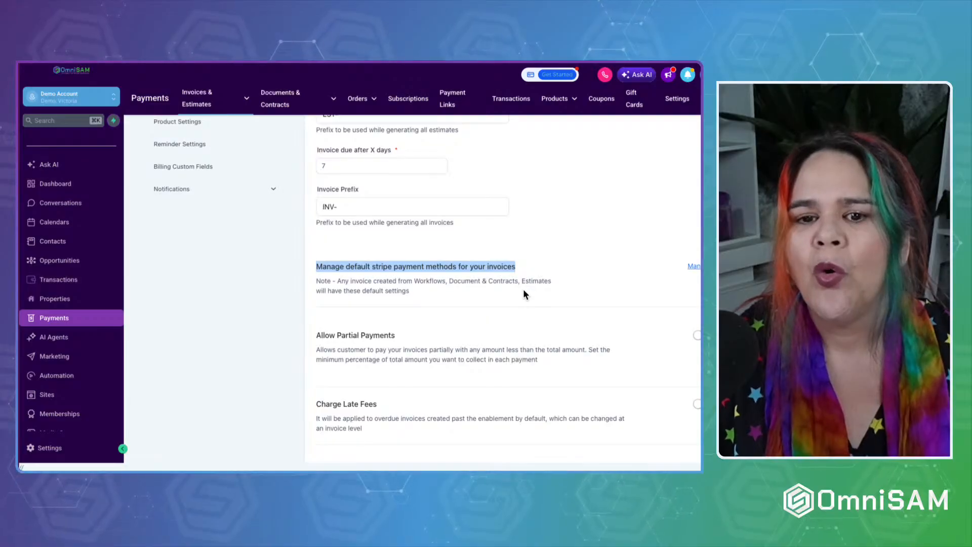
scroll(512, 302, down, 1)
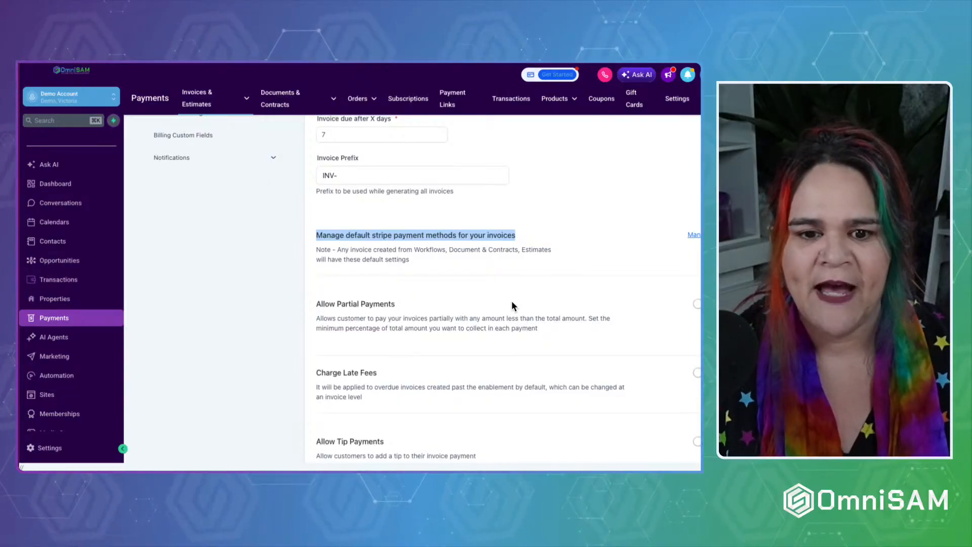
drag(316, 303, 396, 304)
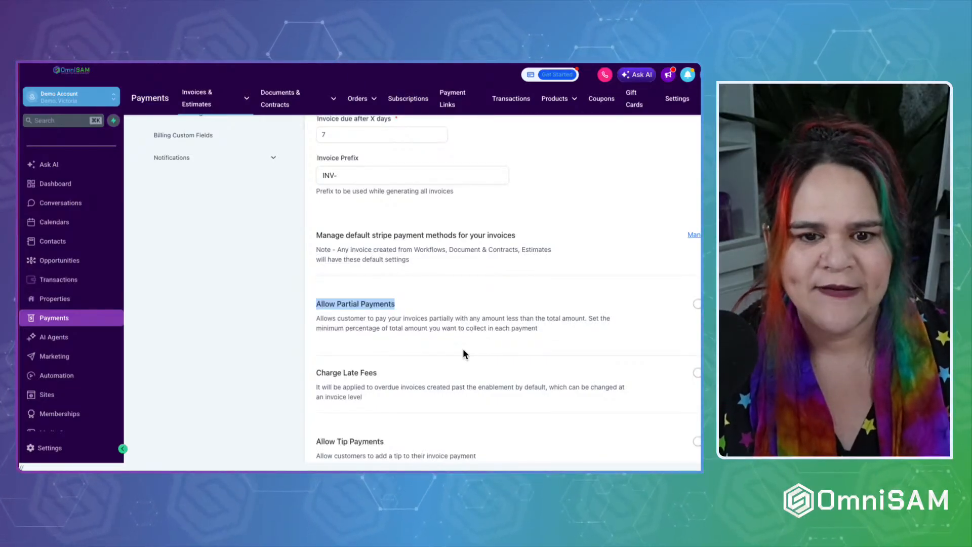
scroll(464, 353, down, 1)
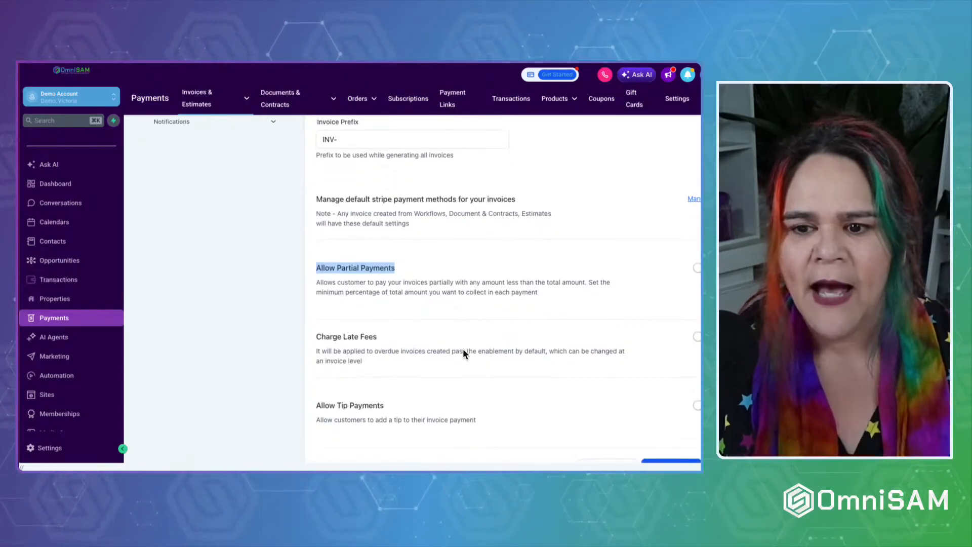
click(697, 268)
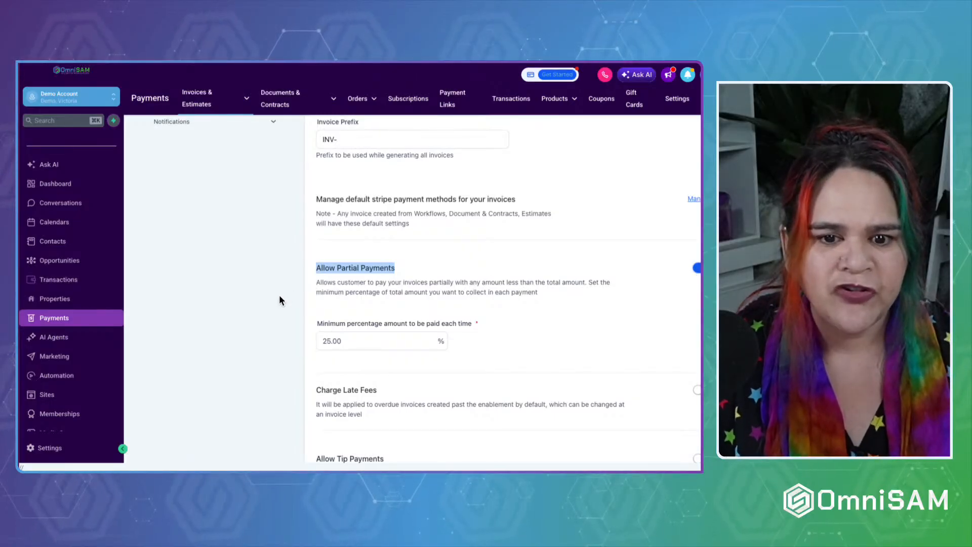
click(698, 268)
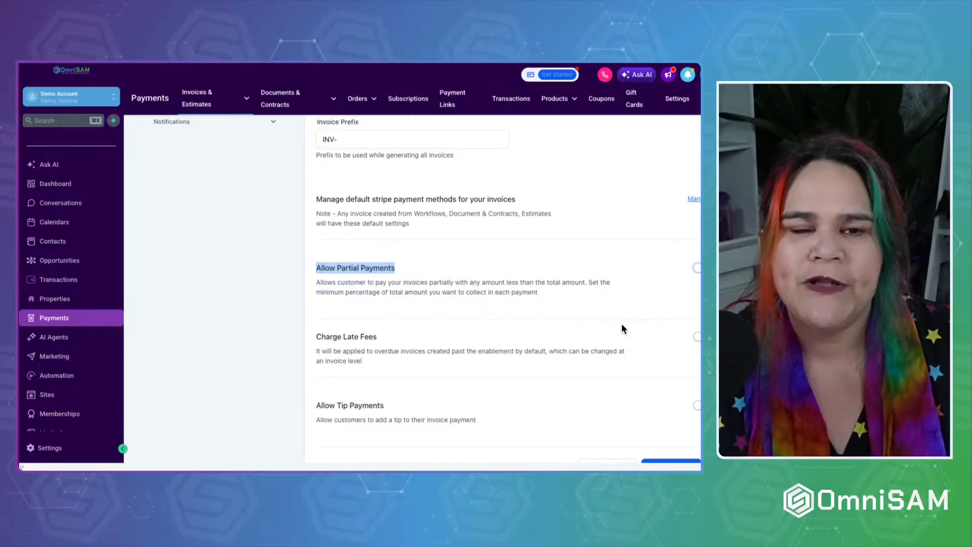
Turn on late fees, charged 1% monthly after a 10-day grace period.
scroll(511, 375, down, 1)
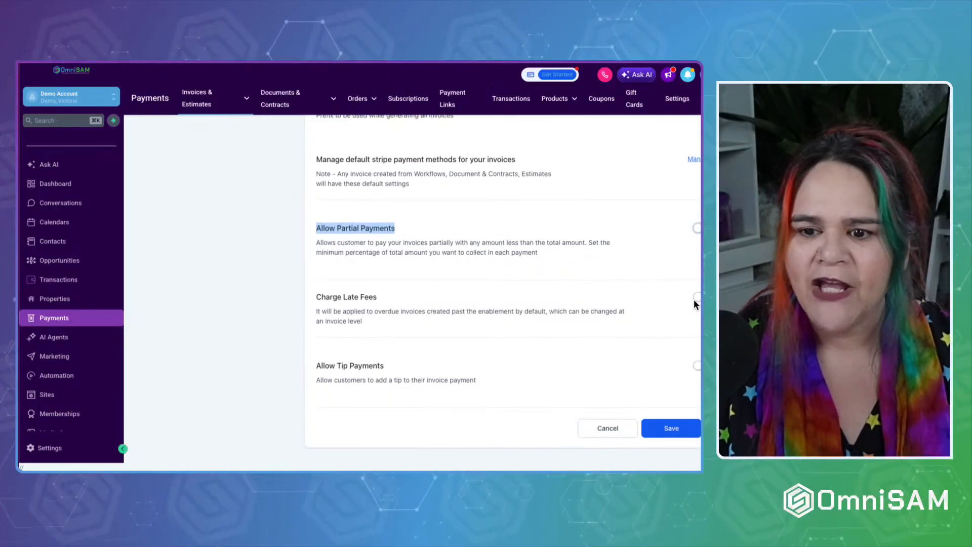
click(697, 298)
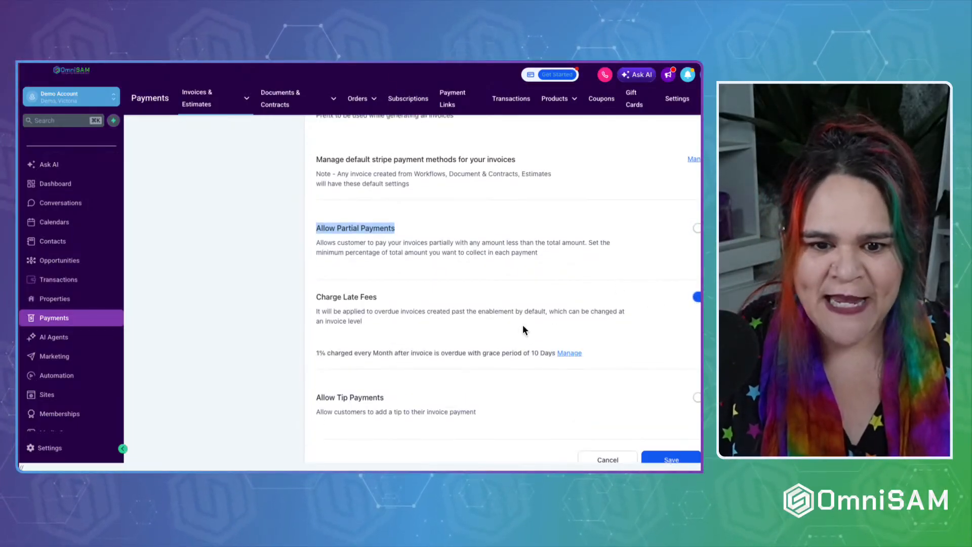
drag(315, 350, 516, 357)
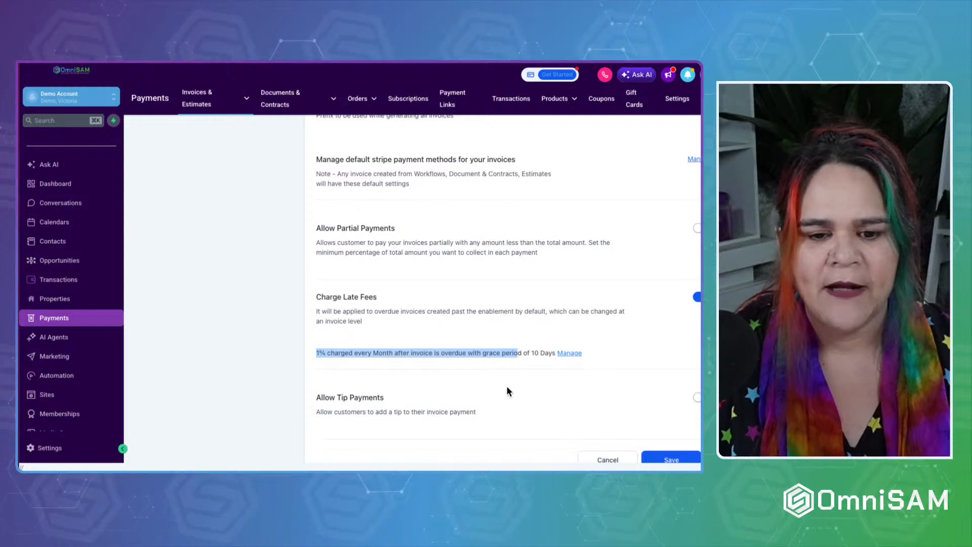
Try Allow Tip Payments and its tipping percentages, then switch tips back off.
scroll(504, 365, down, 1)
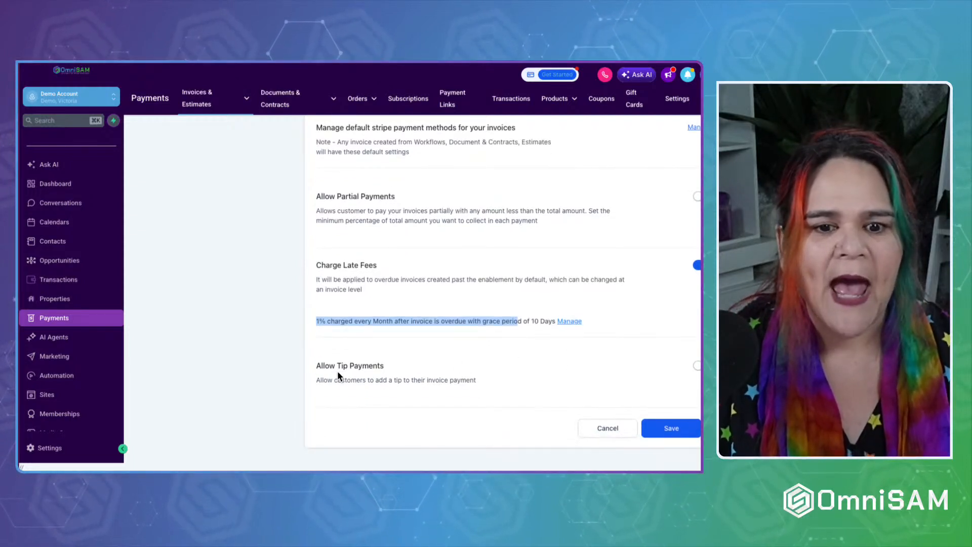
triple_click(311, 370)
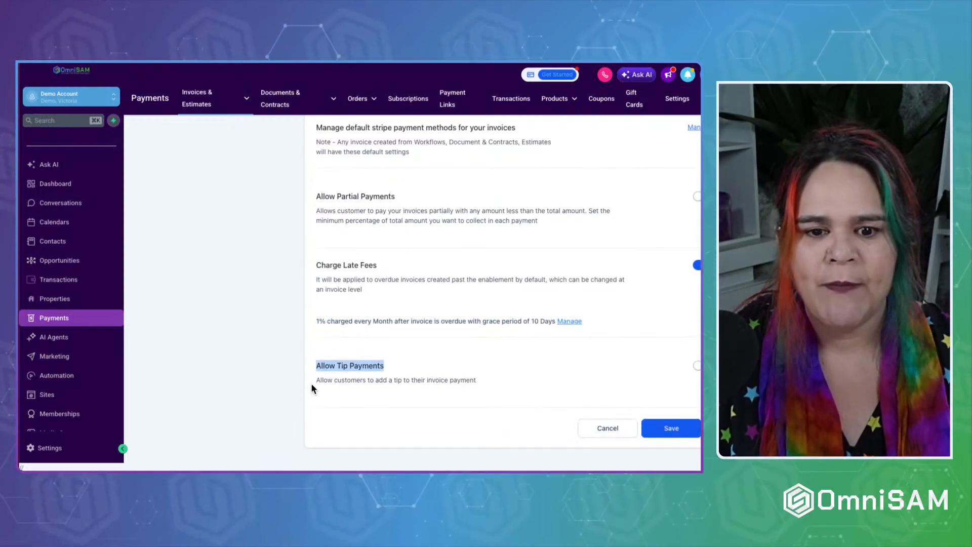
drag(318, 384, 485, 384)
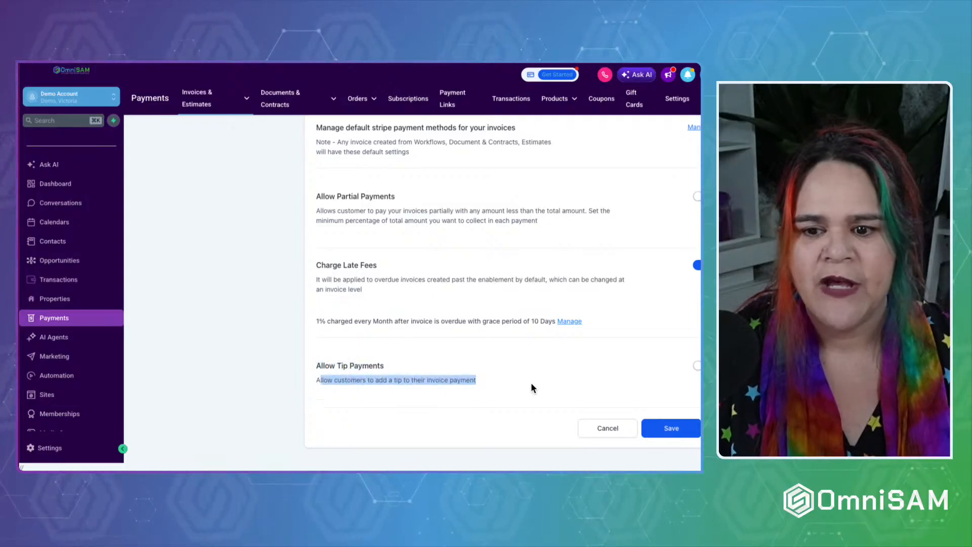
click(697, 365)
scroll(465, 415, down, 2)
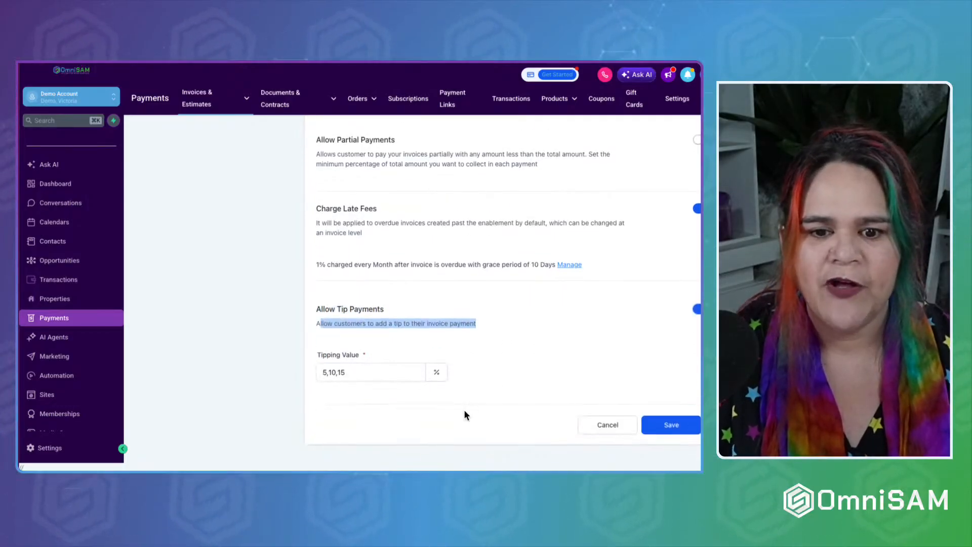
drag(373, 376, 229, 381)
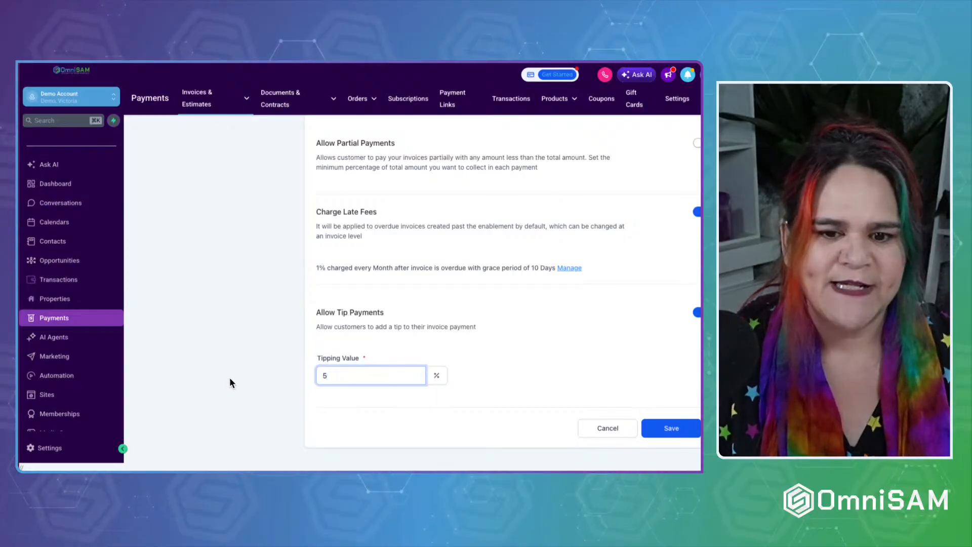
click(581, 388)
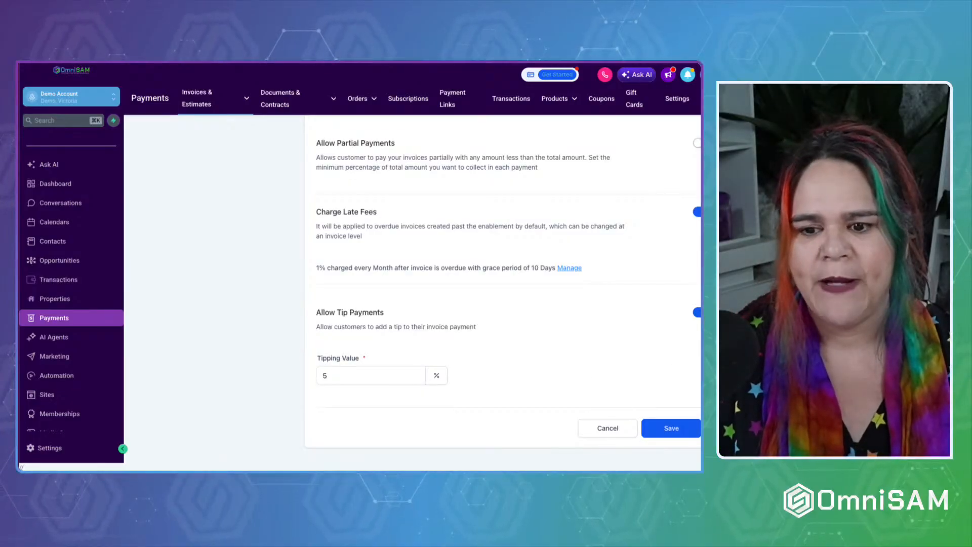
click(699, 312)
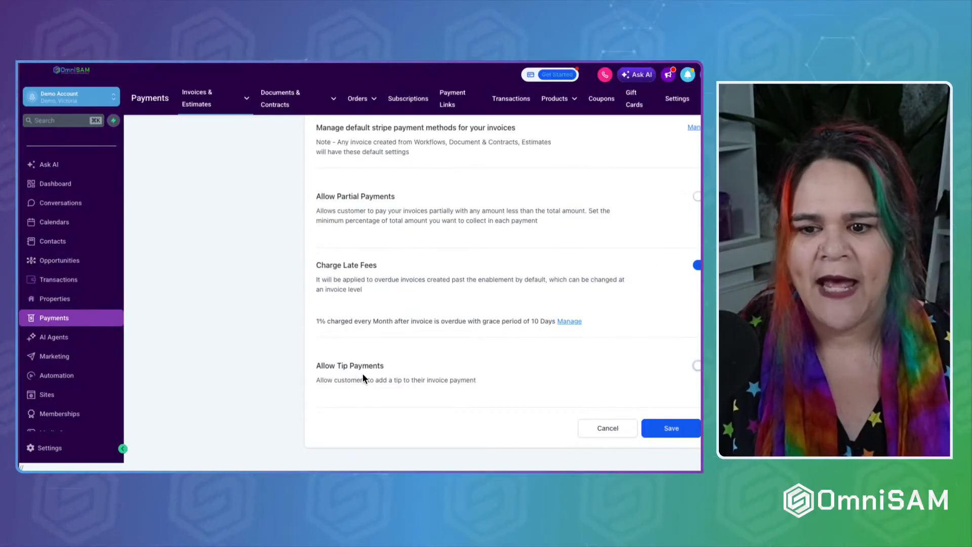
scroll(648, 312, up, 5)
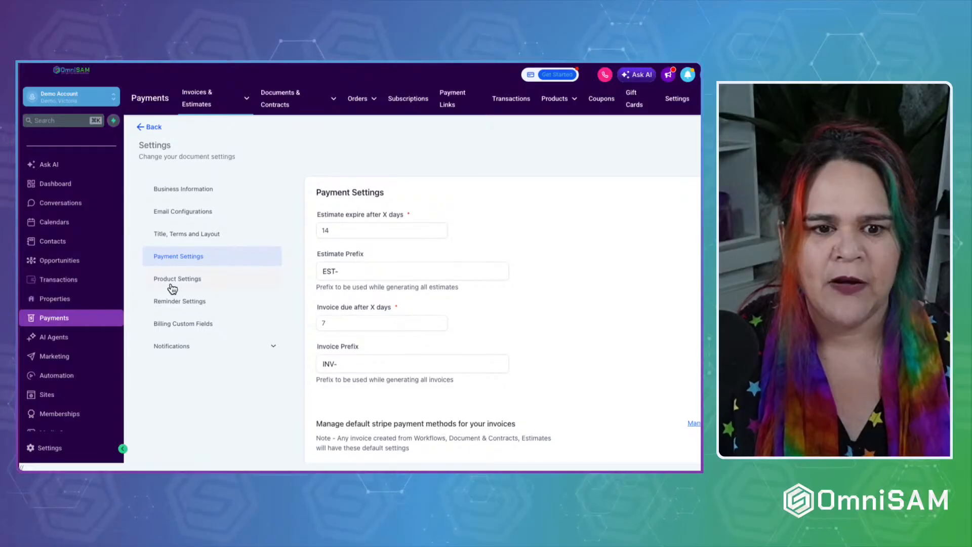
scroll(577, 365, down, 6)
Save payment settings, then save product settings with descriptions imported and made optional.
click(688, 433)
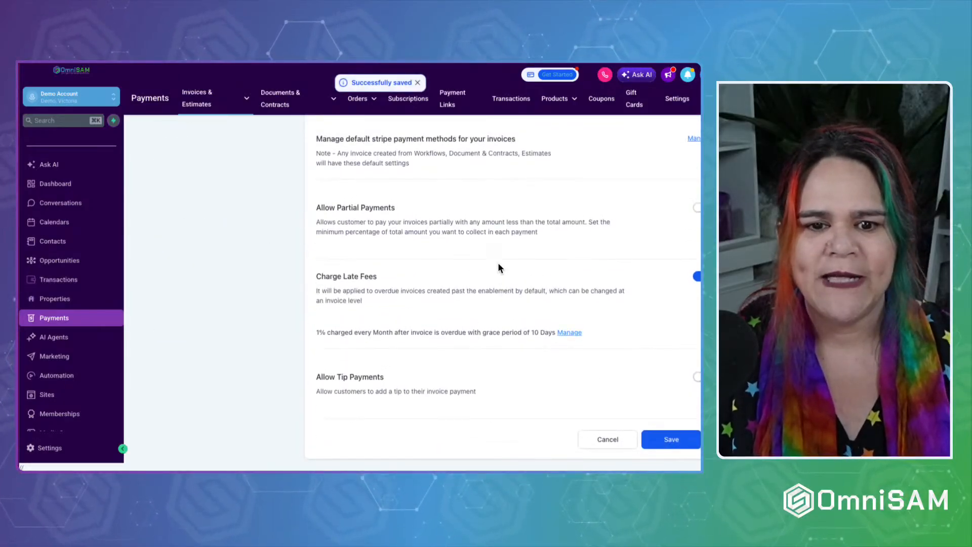
click(200, 280)
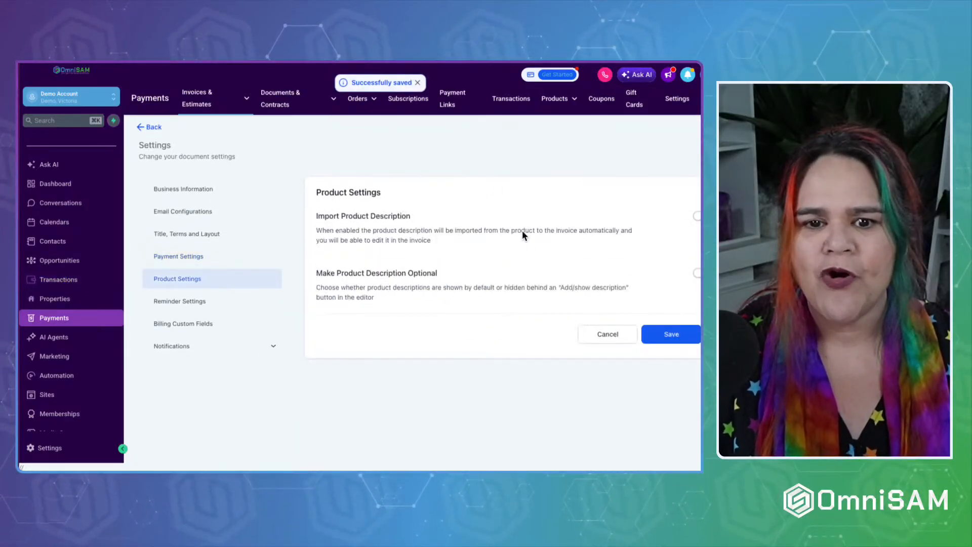
drag(317, 216, 523, 219)
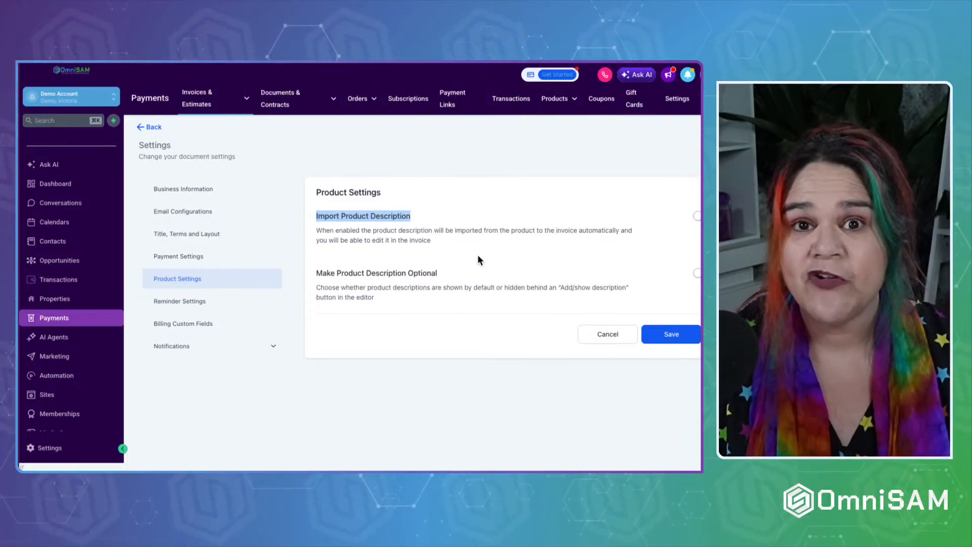
click(698, 217)
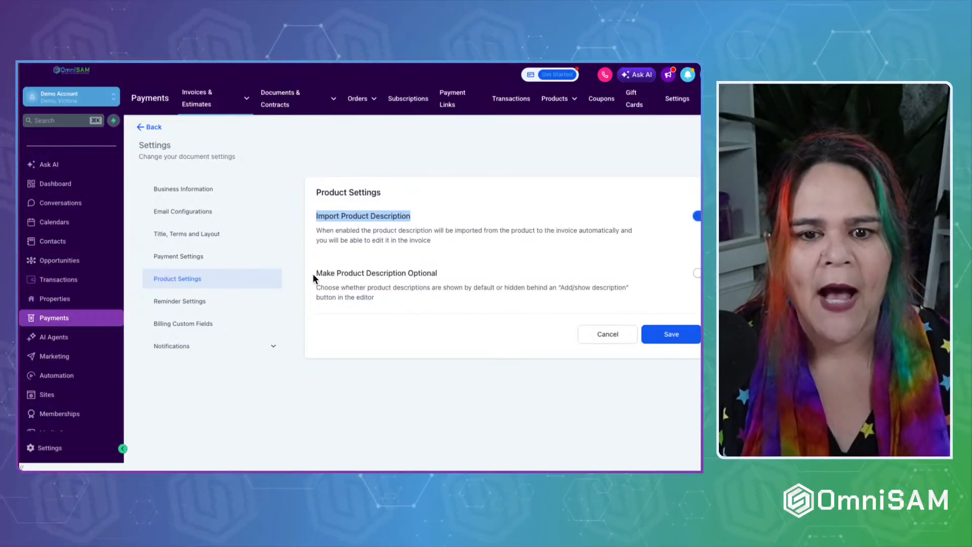
drag(313, 273, 450, 277)
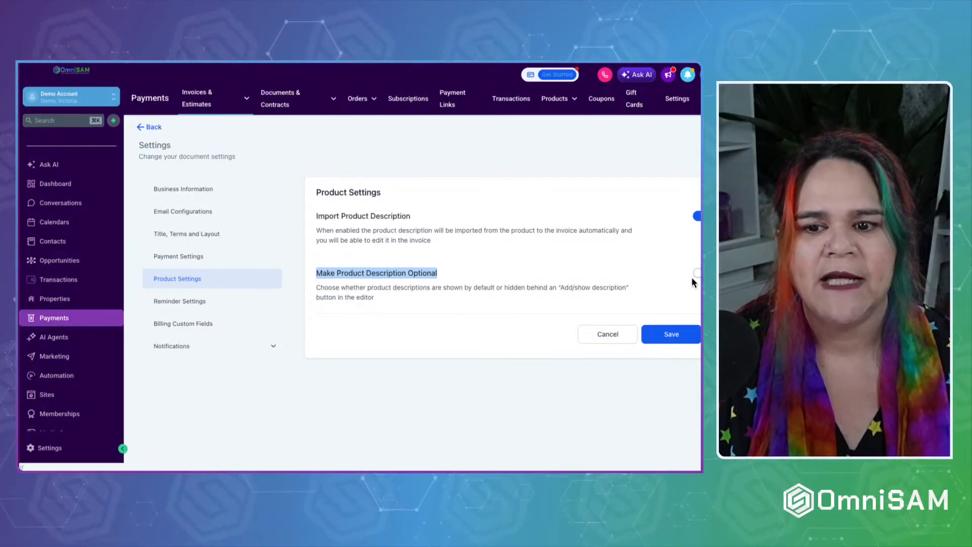
click(493, 324)
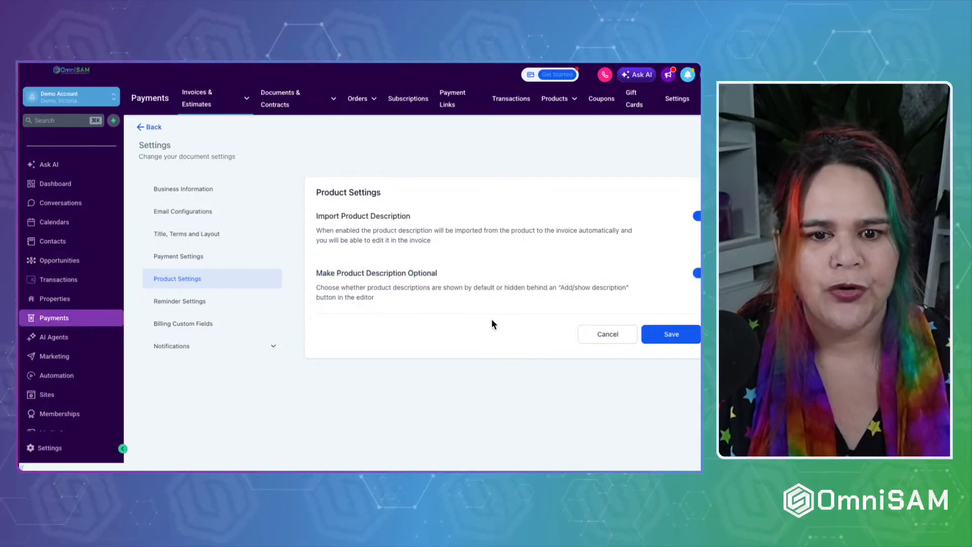
click(693, 343)
click(183, 302)
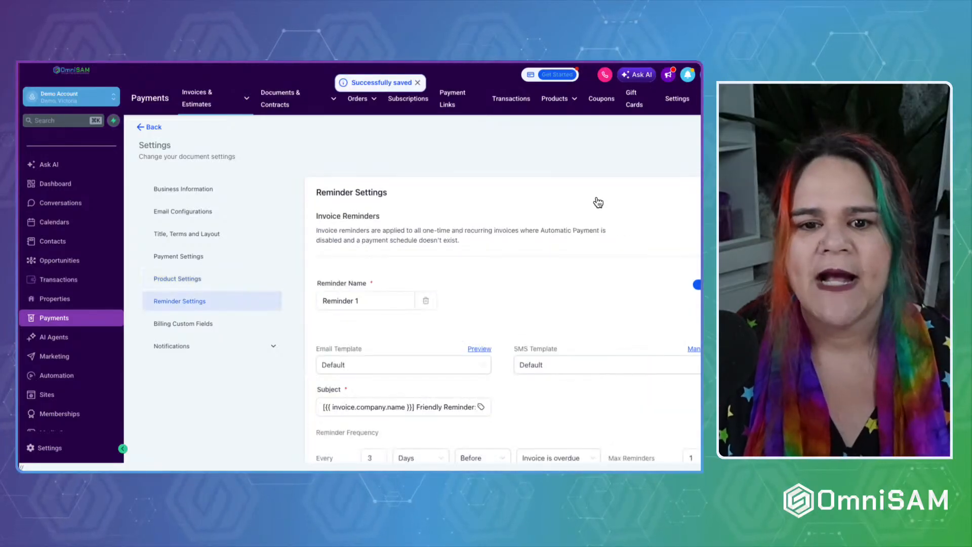
scroll(505, 253, down, 2)
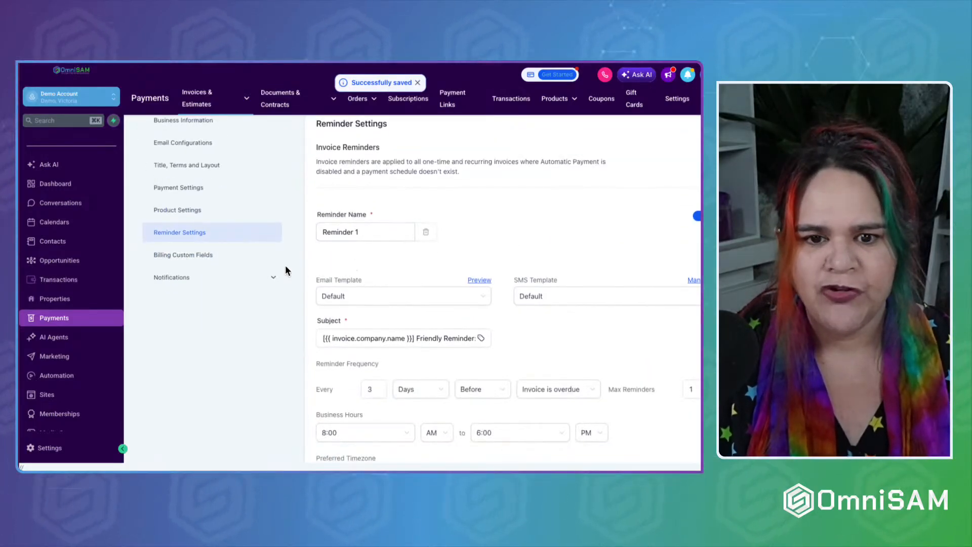
scroll(286, 271, down, 10)
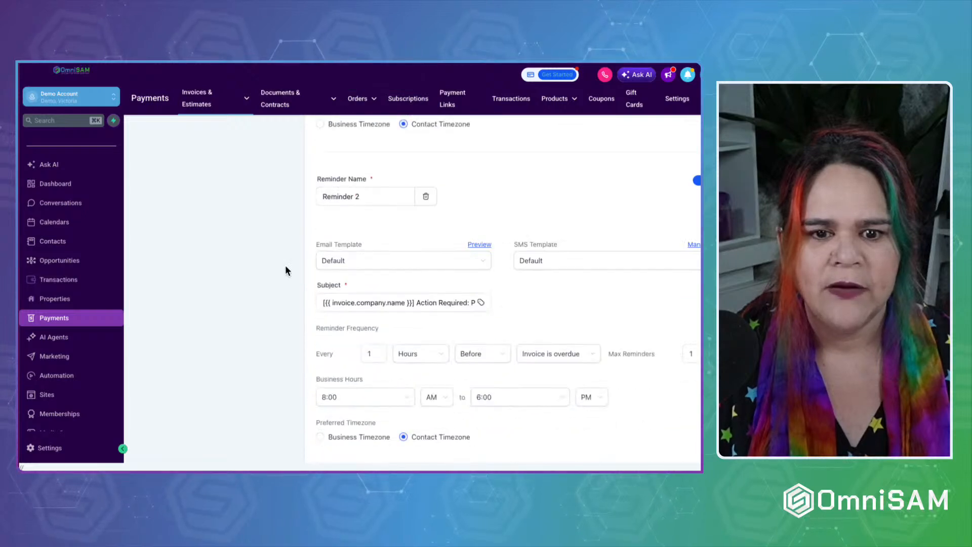
scroll(284, 265, down, 8)
scroll(284, 266, up, 2)
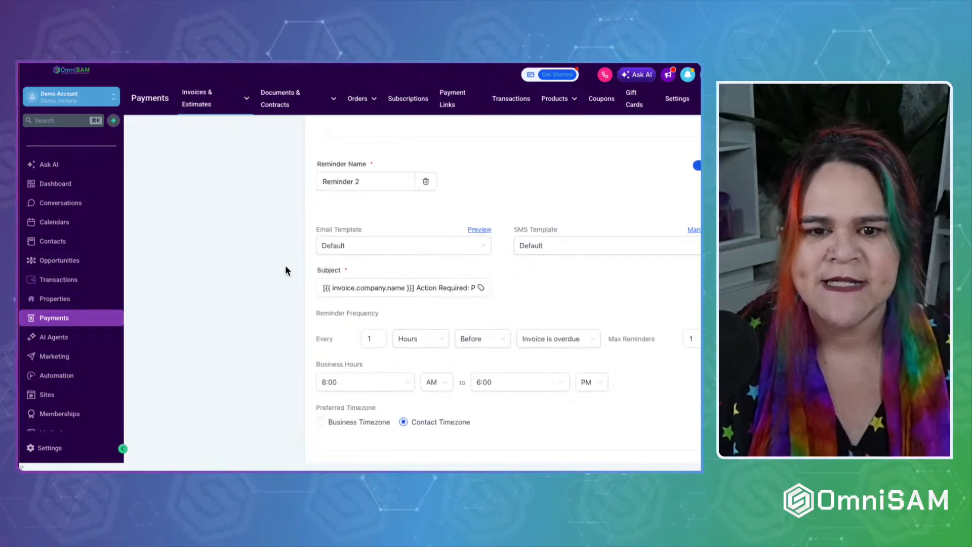
scroll(285, 266, up, 5)
scroll(285, 266, down, 15)
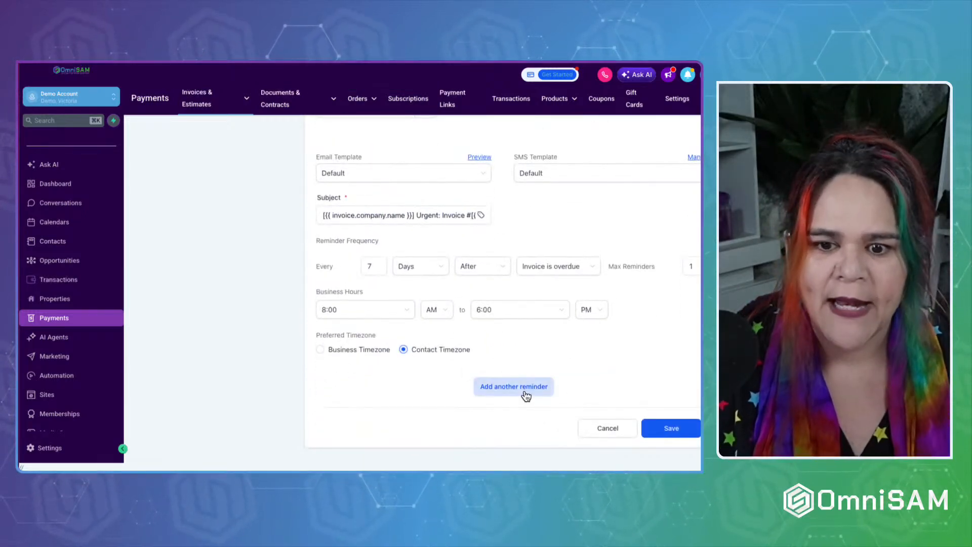
scroll(288, 283, up, 20)
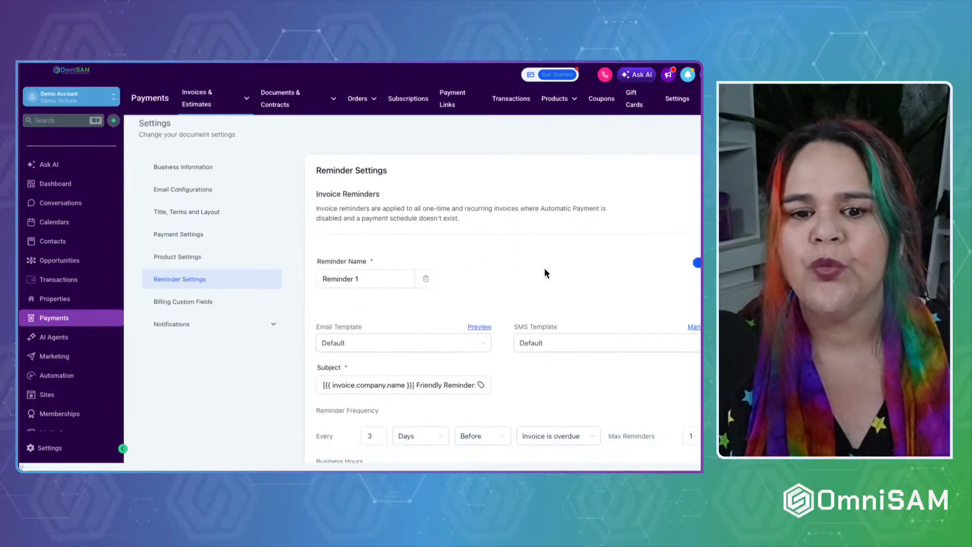
scroll(545, 269, down, 3)
scroll(545, 269, down, 1)
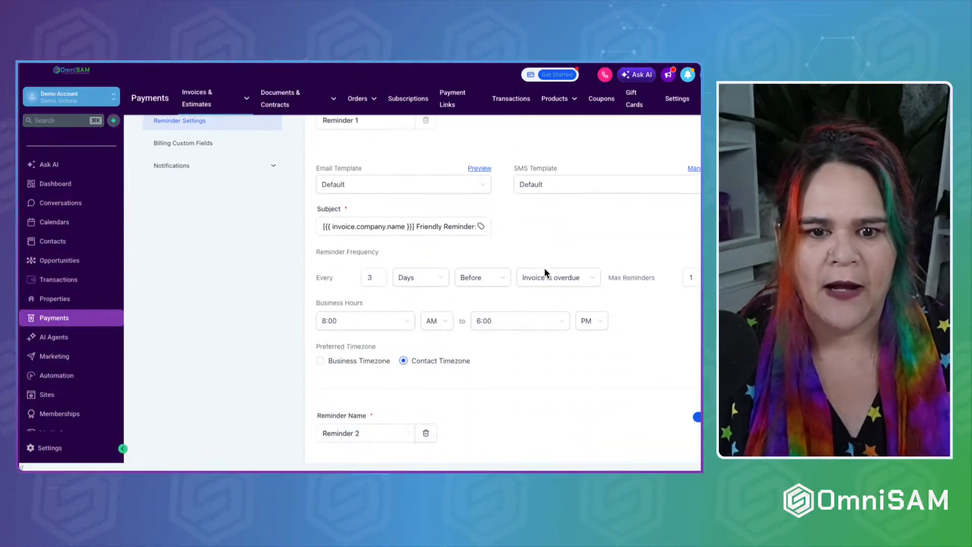
scroll(545, 267, down, 1)
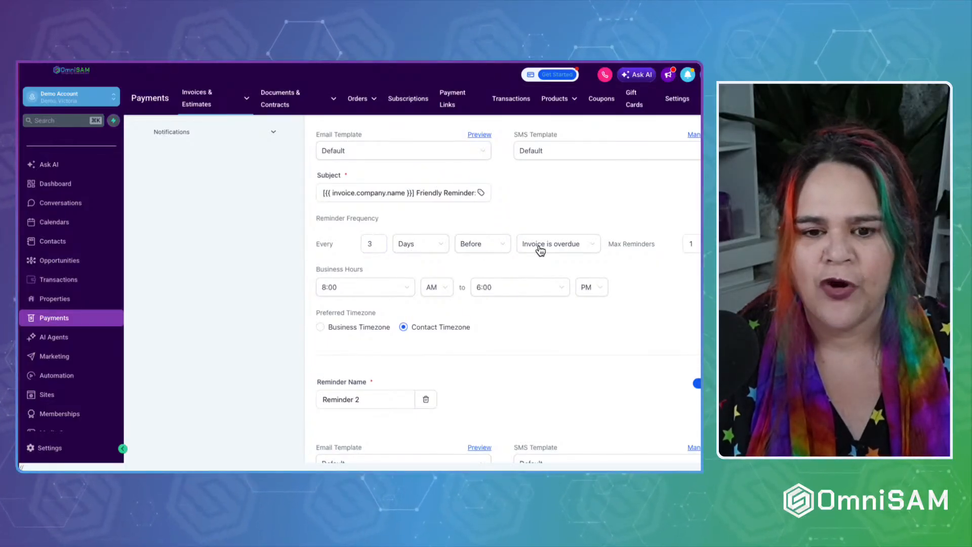
scroll(422, 311, down, 1)
scroll(532, 346, down, 5)
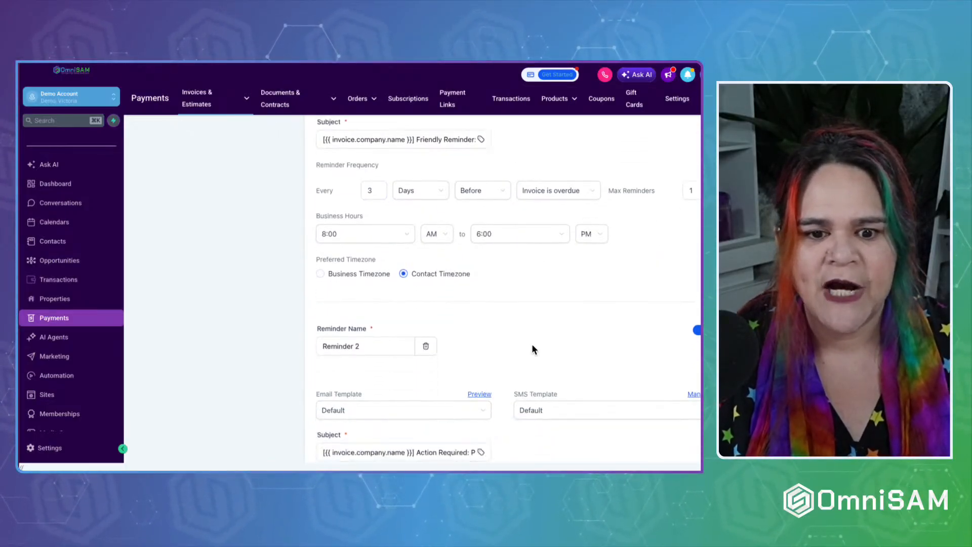
scroll(235, 370, down, 3)
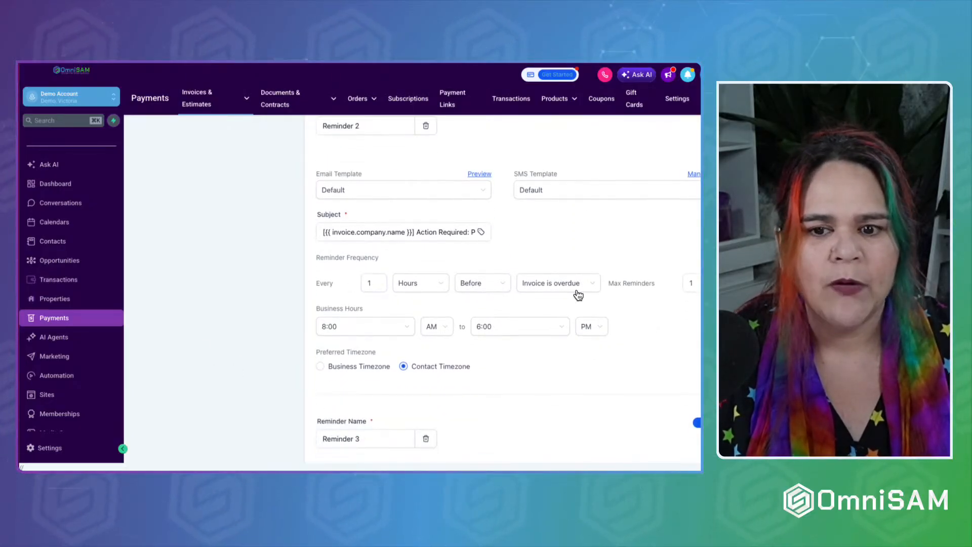
scroll(536, 375, down, 8)
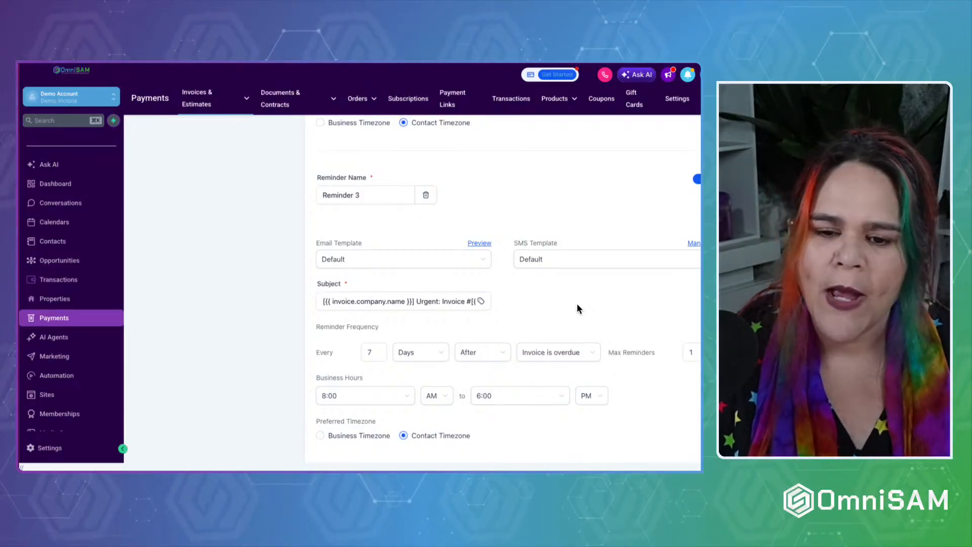
scroll(579, 308, down, 2)
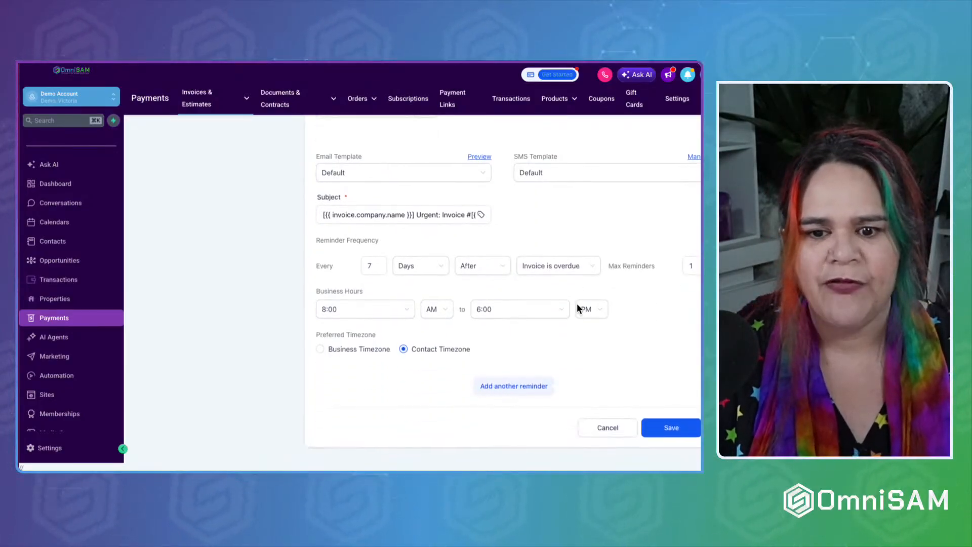
scroll(579, 308, up, 10)
scroll(579, 308, up, 4)
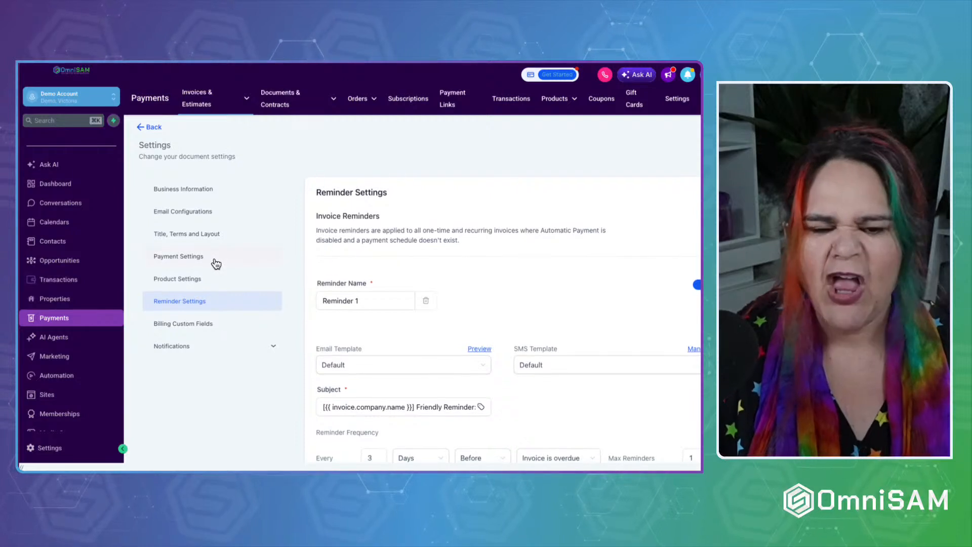
Add a Calendar ID billing custom field, remove it so none remain, and expand Notifications.
click(183, 330)
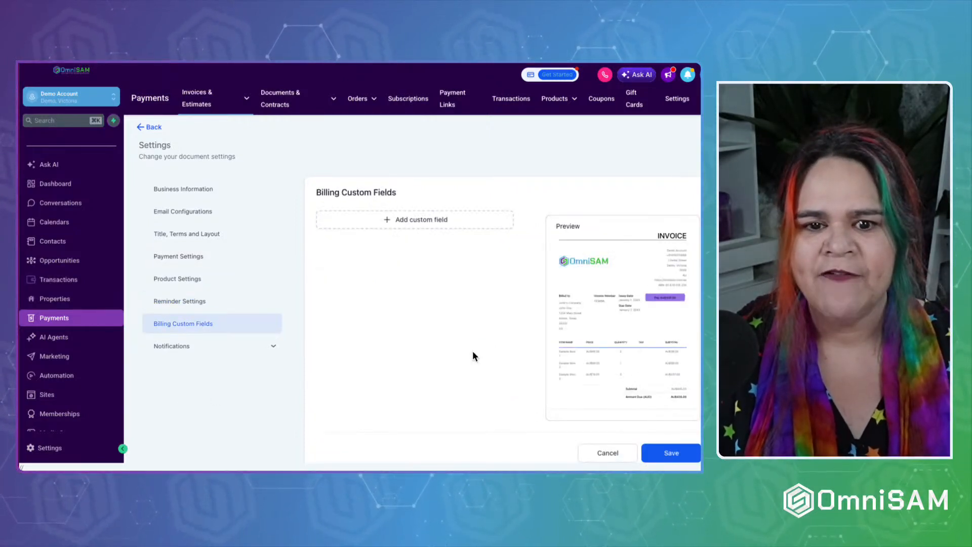
click(386, 225)
click(375, 234)
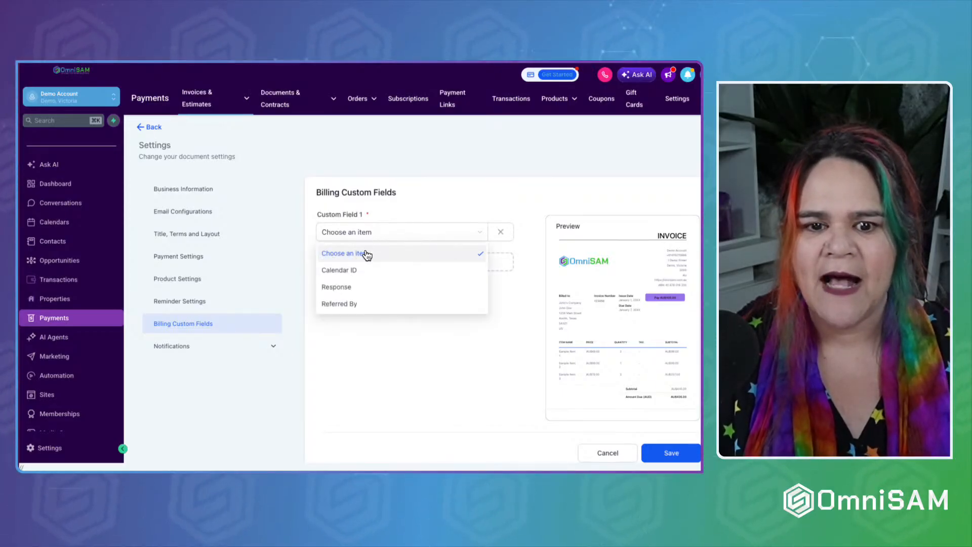
click(345, 268)
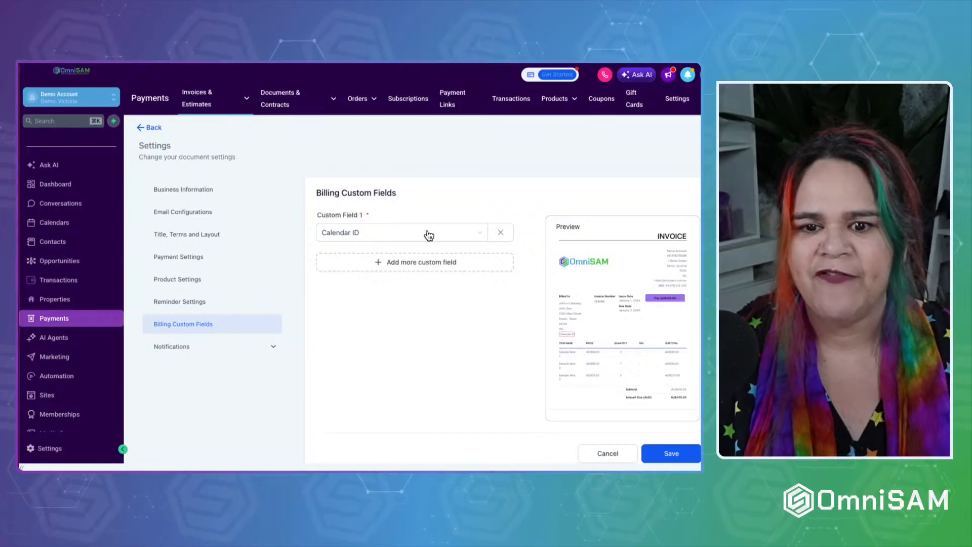
click(499, 234)
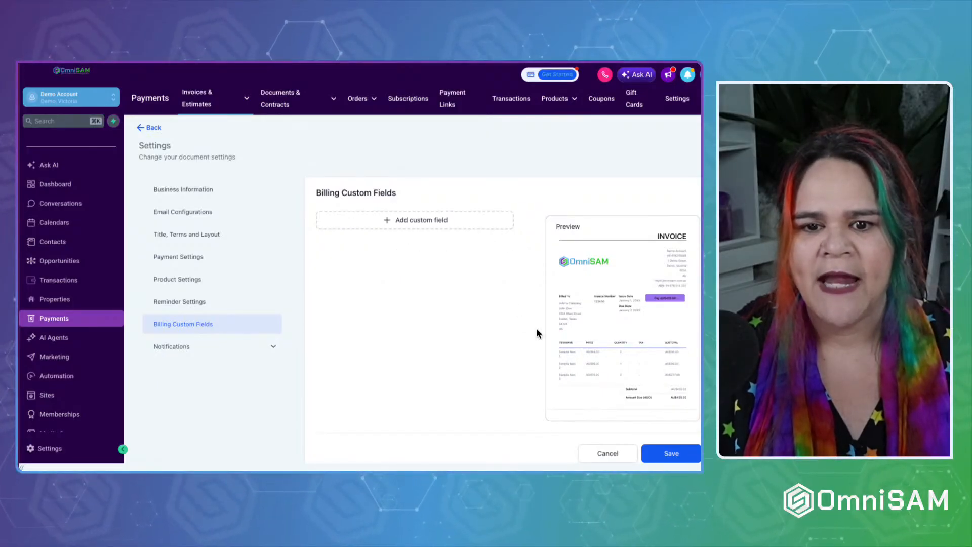
click(451, 224)
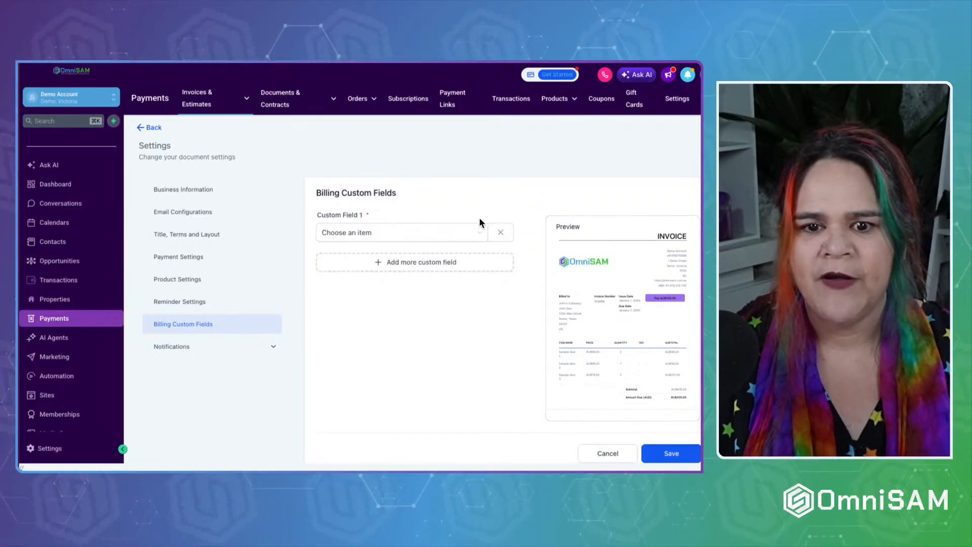
click(496, 235)
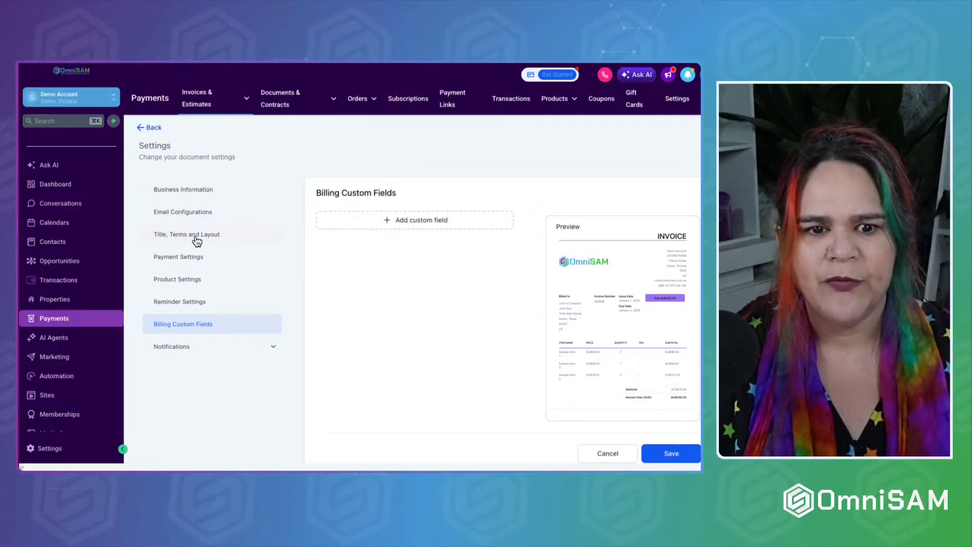
click(183, 347)
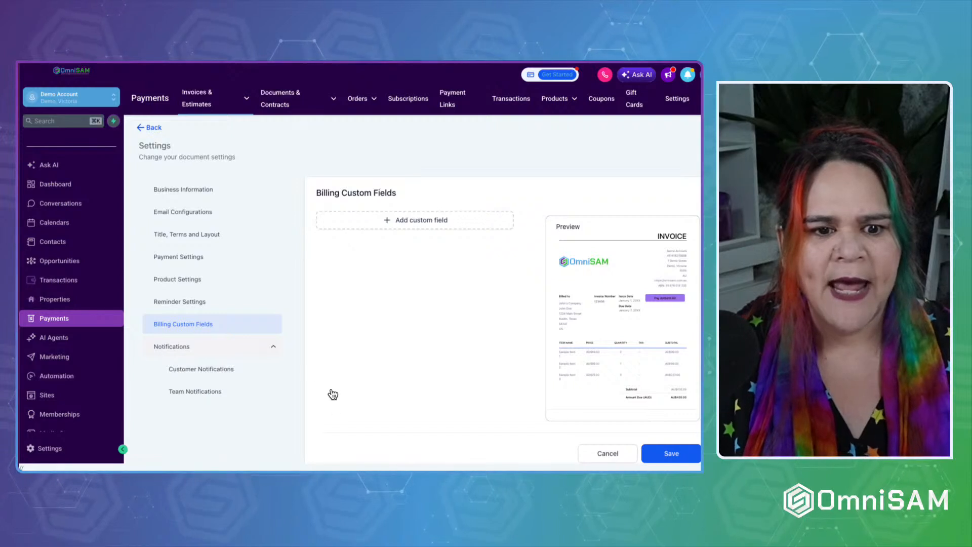
Open Customer Notifications and select the company placeholder in the Invoice received subject.
click(200, 370)
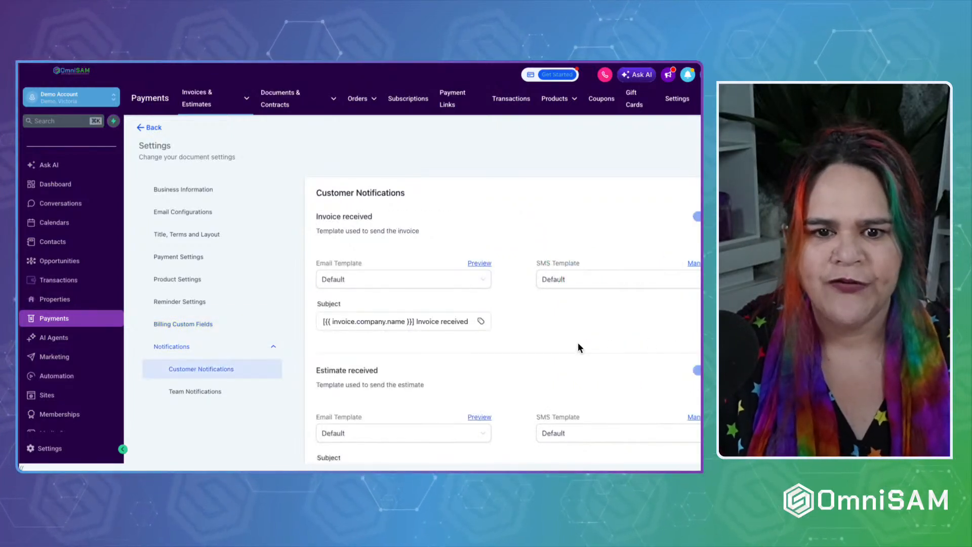
scroll(578, 343, down, 3)
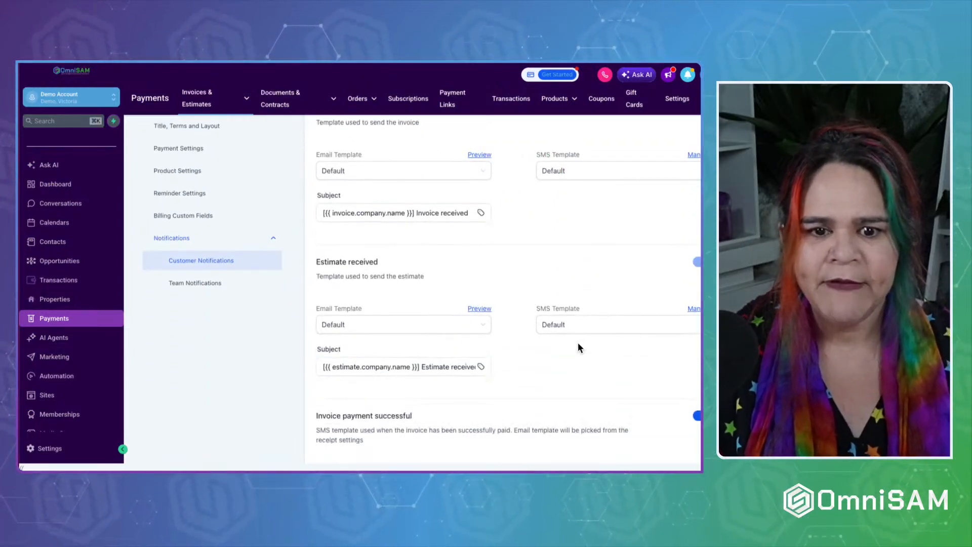
scroll(578, 342, up, 3)
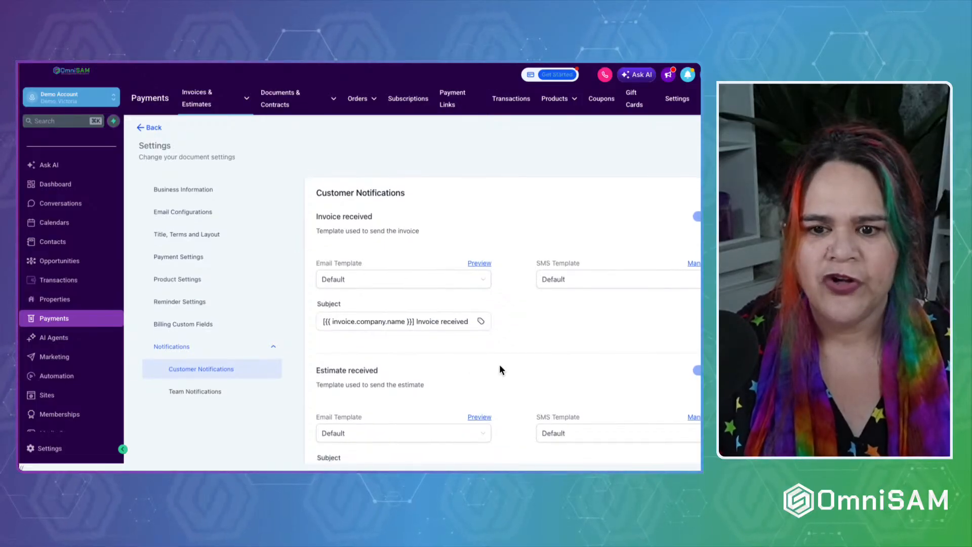
click(363, 324)
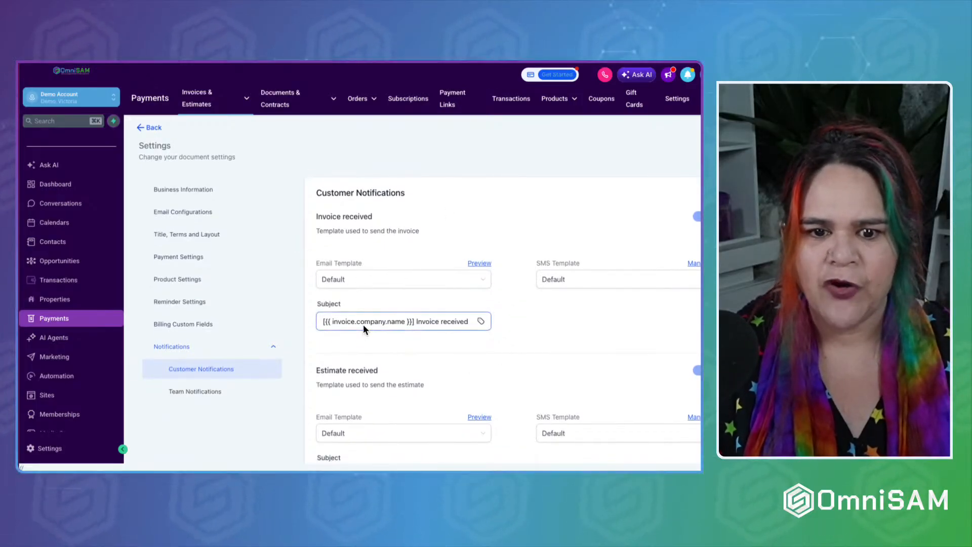
drag(414, 322, 286, 327)
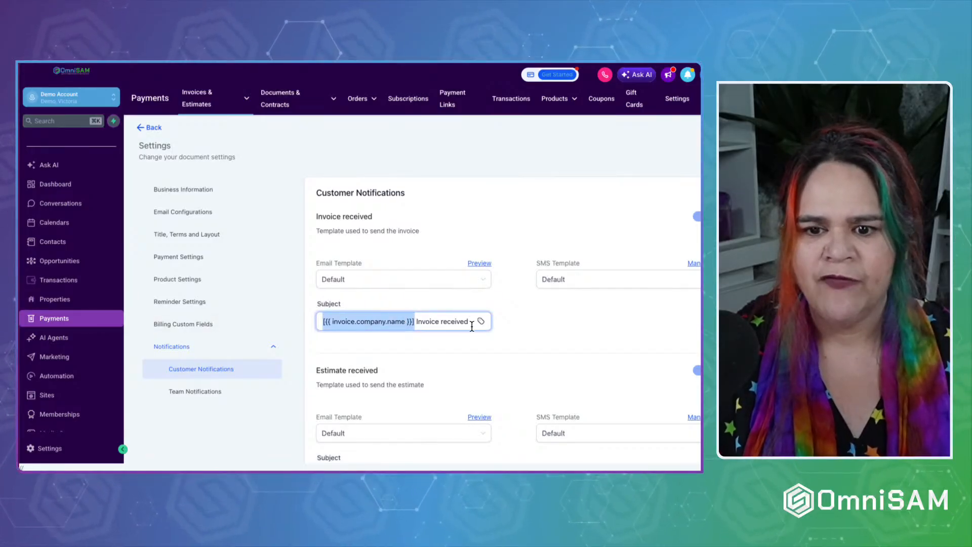
Scroll back to Invoice received and open its email template preview.
scroll(514, 338, down, 2)
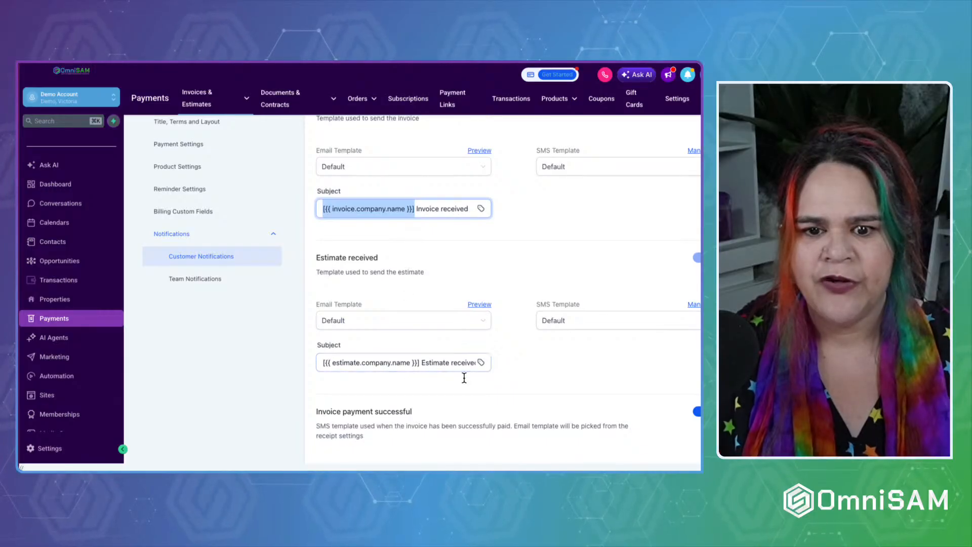
scroll(445, 356, right, 1)
scroll(511, 384, down, 3)
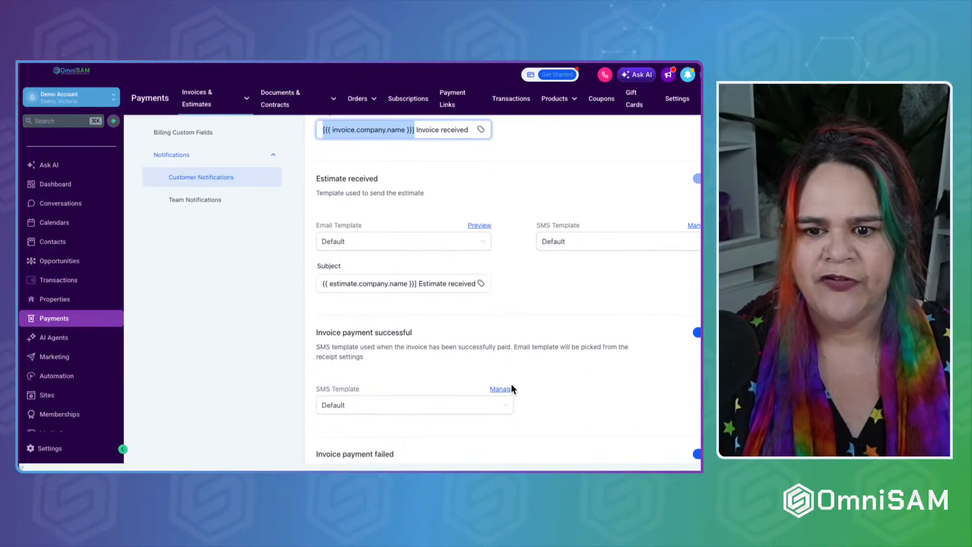
scroll(511, 384, down, 4)
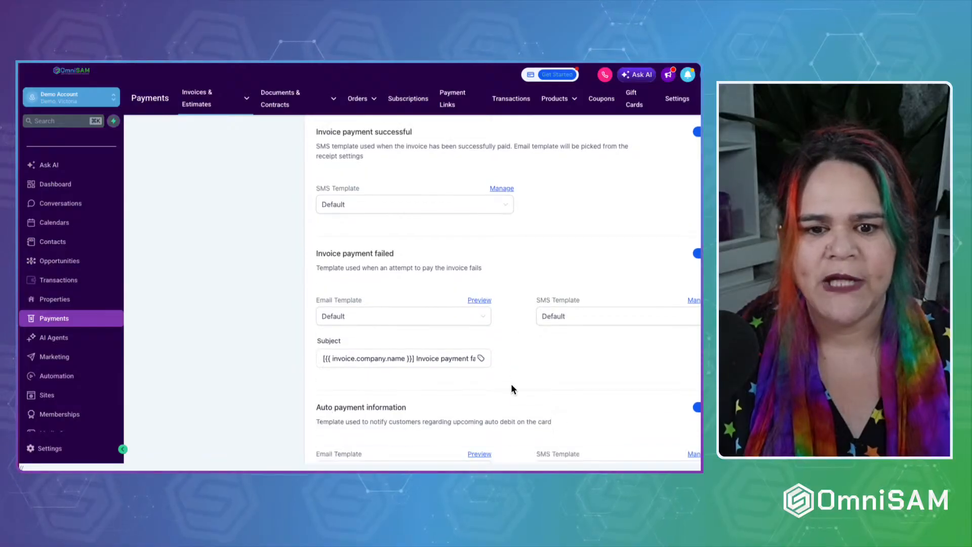
scroll(511, 388, down, 5)
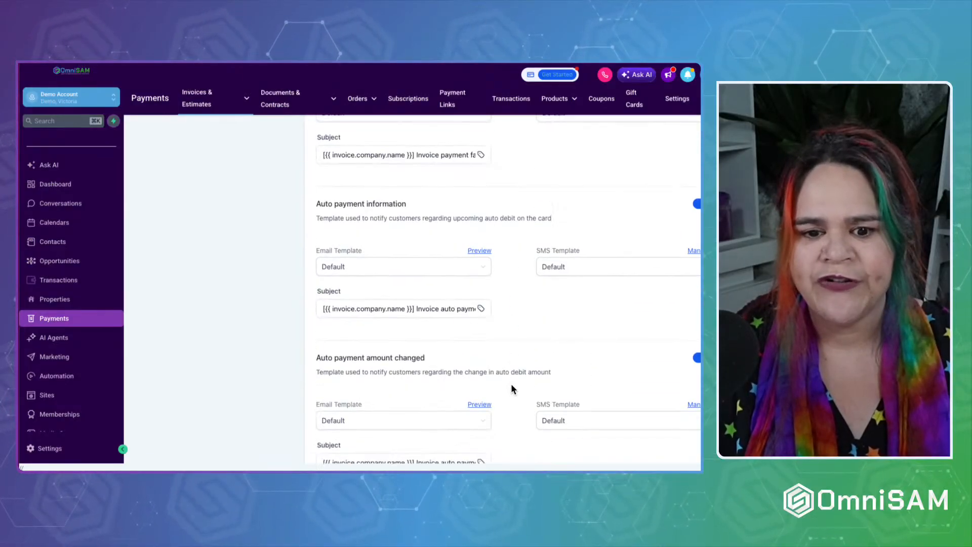
scroll(511, 388, down, 5)
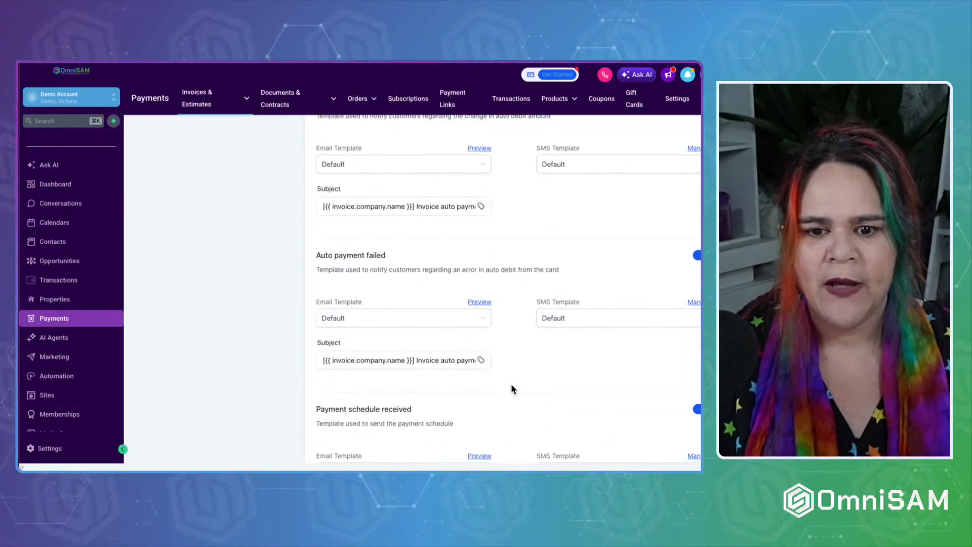
scroll(513, 389, down, 1)
scroll(512, 388, up, 15)
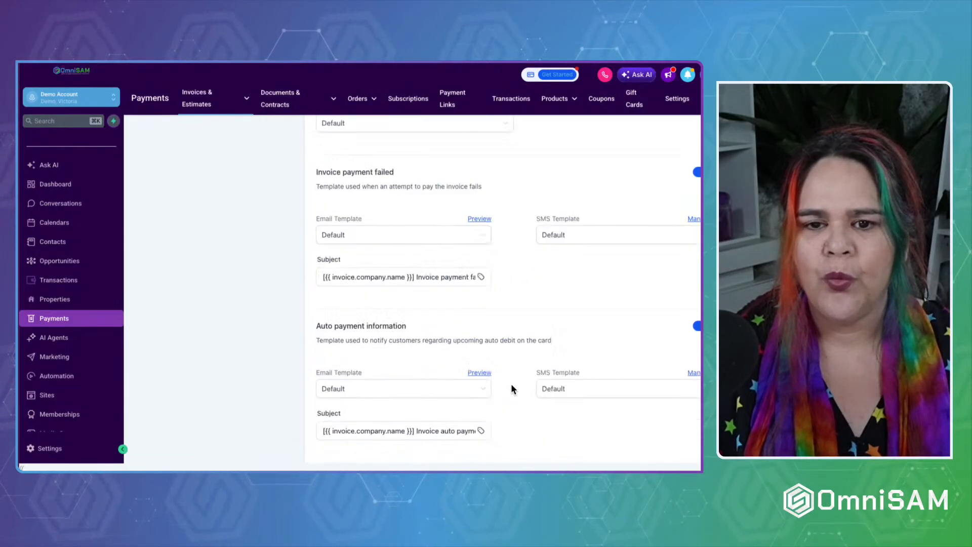
scroll(511, 392, up, 1)
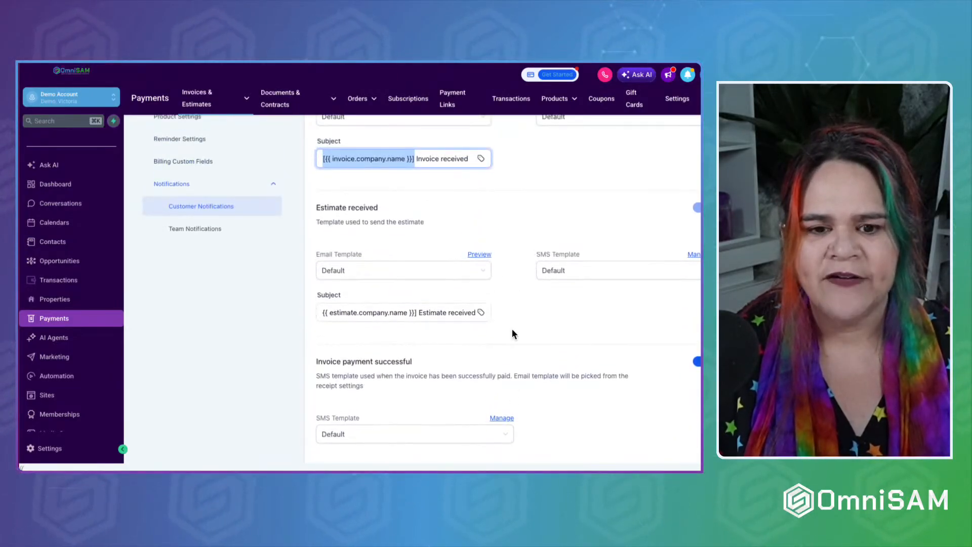
scroll(524, 208, up, 2)
scroll(524, 208, up, 1)
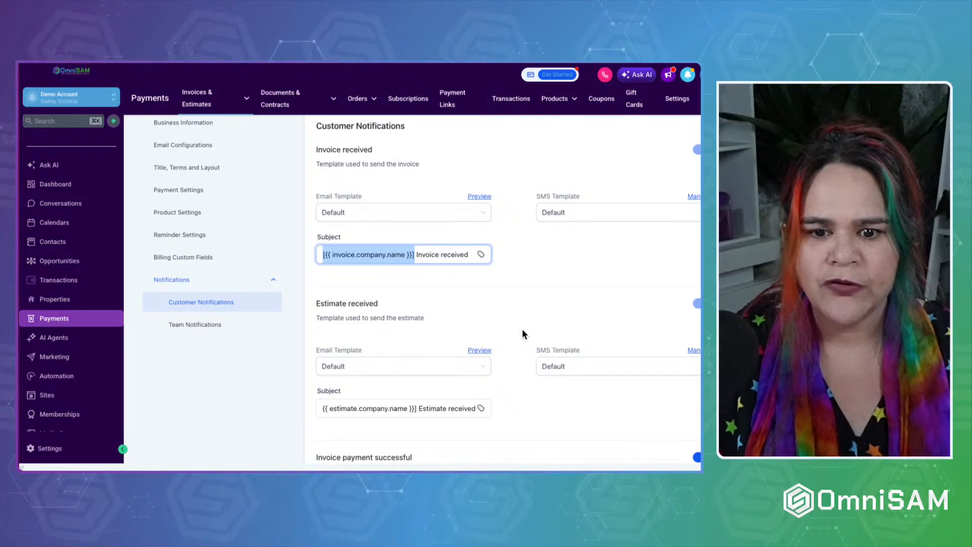
click(481, 196)
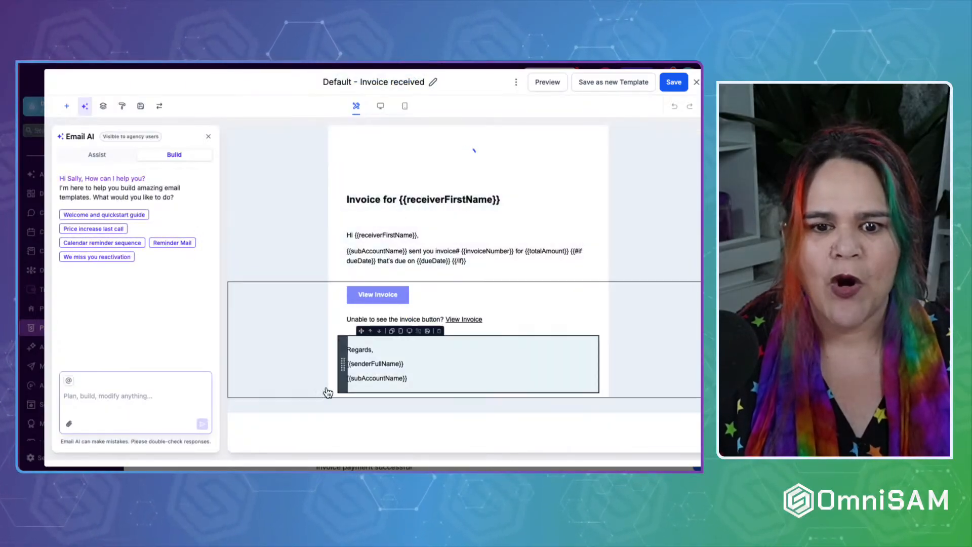
Colour the View Invoice button background green #46b348.
click(279, 393)
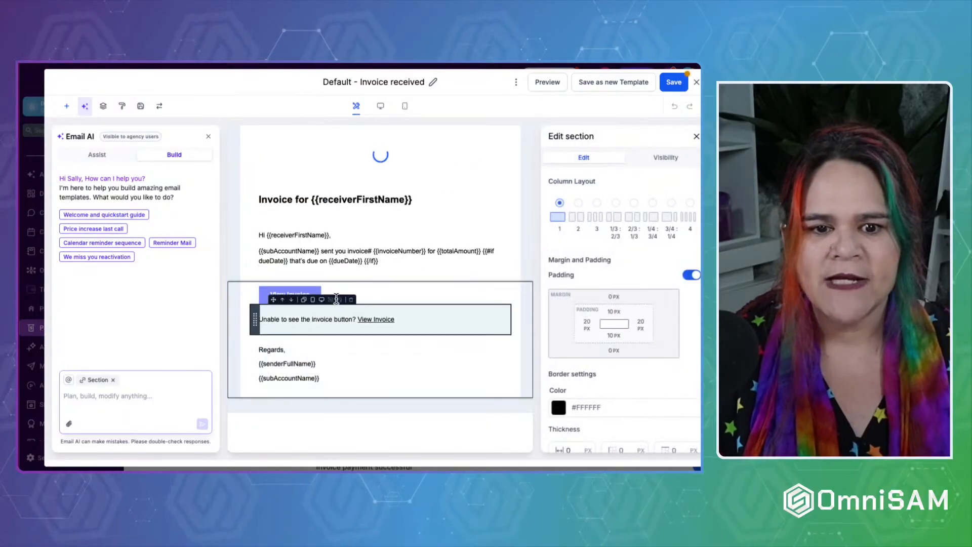
click(273, 296)
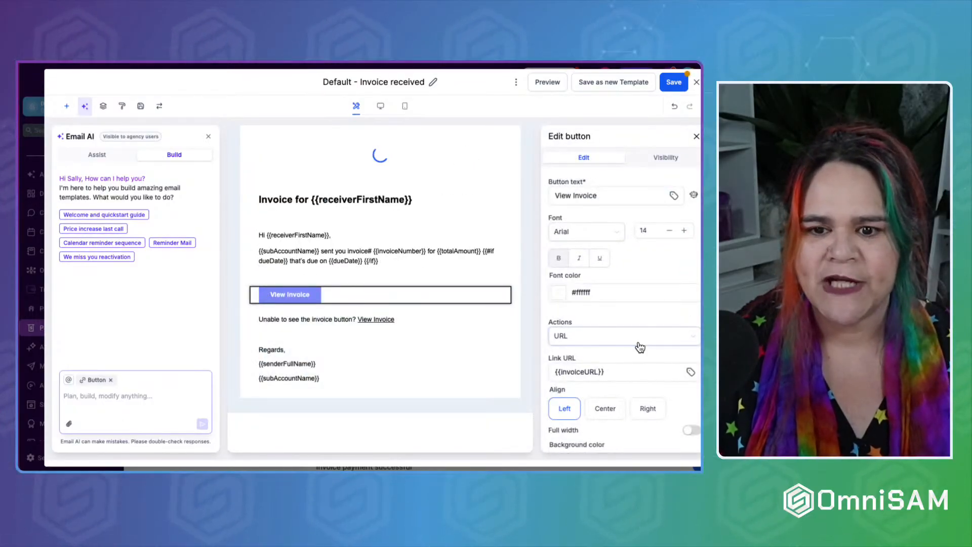
scroll(640, 347, down, 4)
click(559, 291)
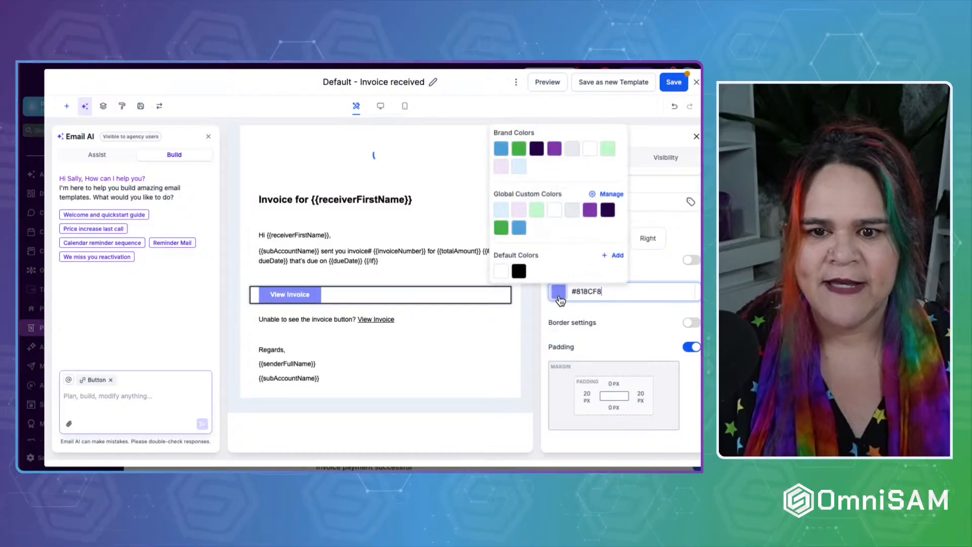
click(518, 148)
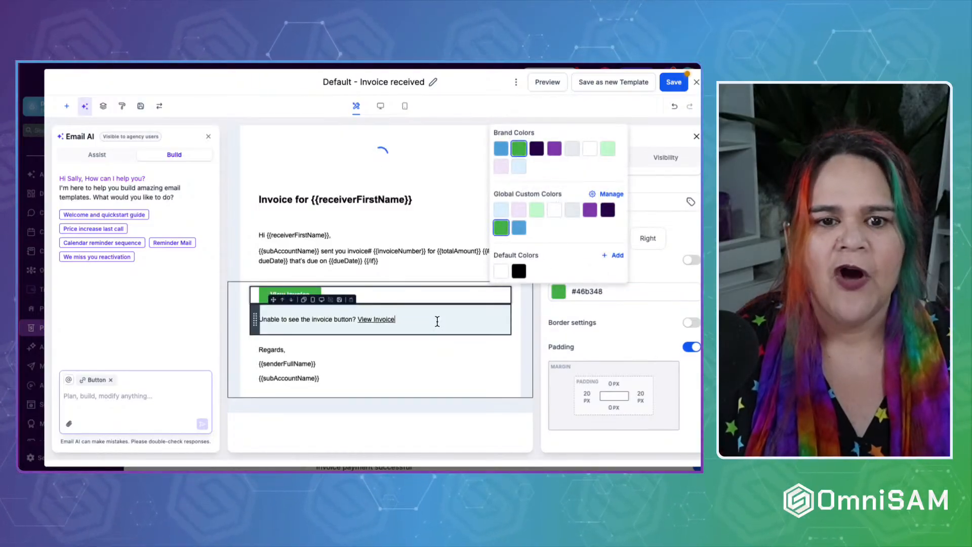
click(376, 319)
Select the empty header logo image and replace it from the media library.
click(366, 138)
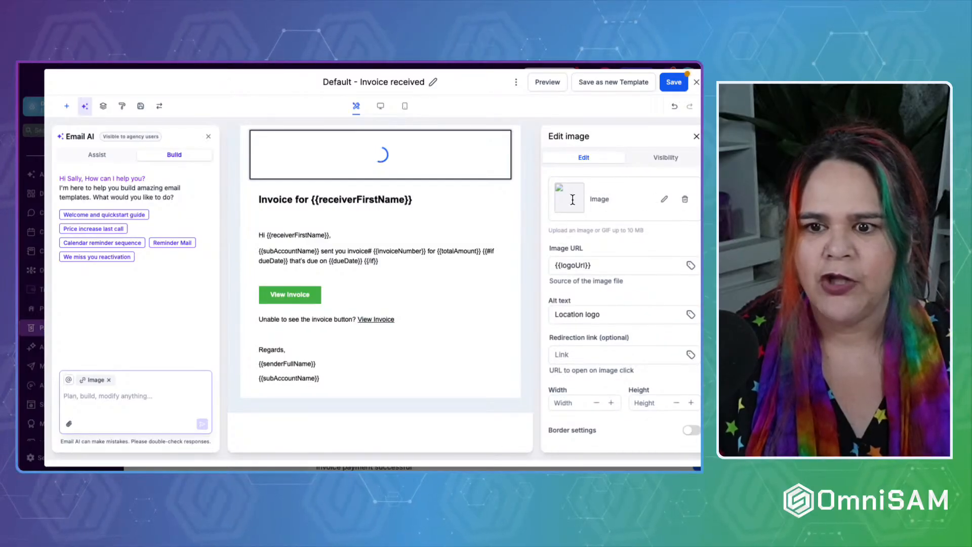
click(663, 199)
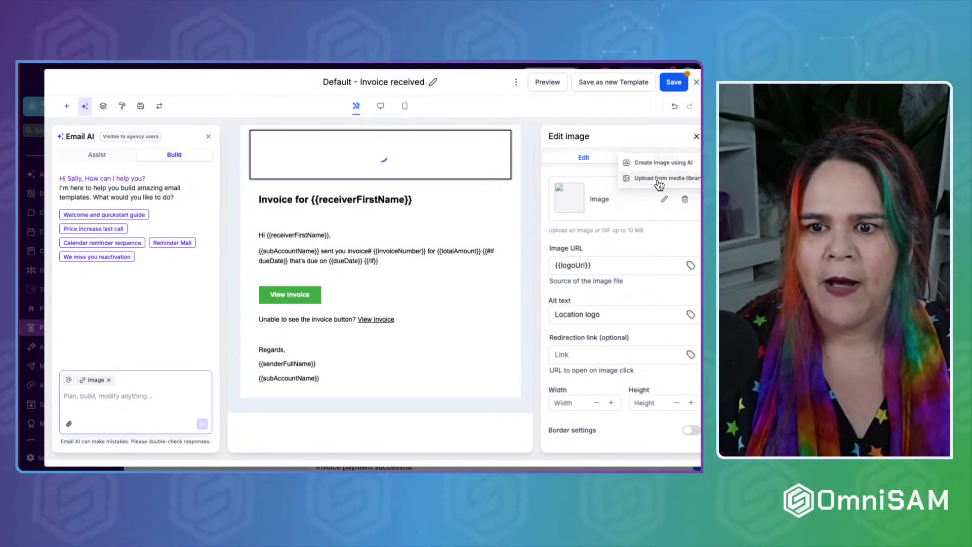
click(662, 179)
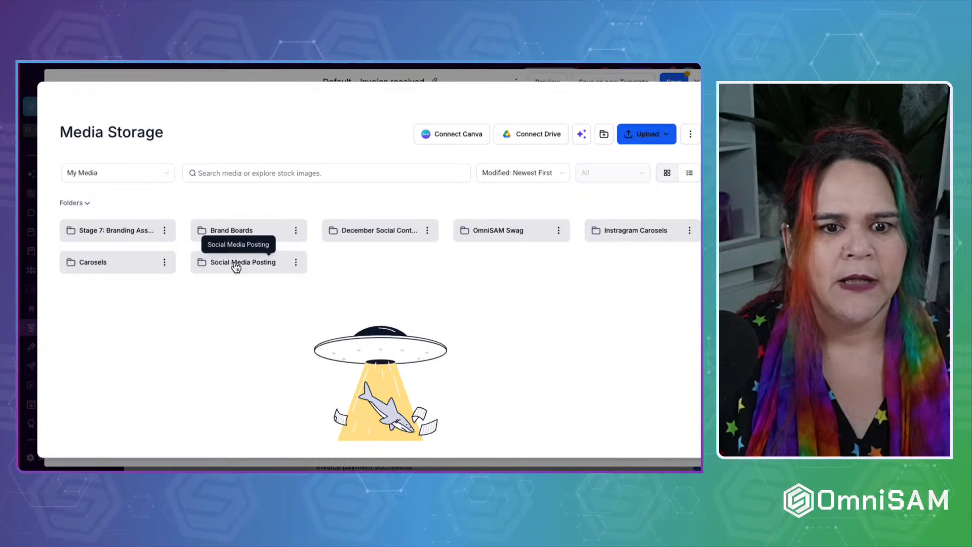
Insert the wide OmniSAM logo from Stage 7: Branding Assets > Logo as the email header image.
click(123, 233)
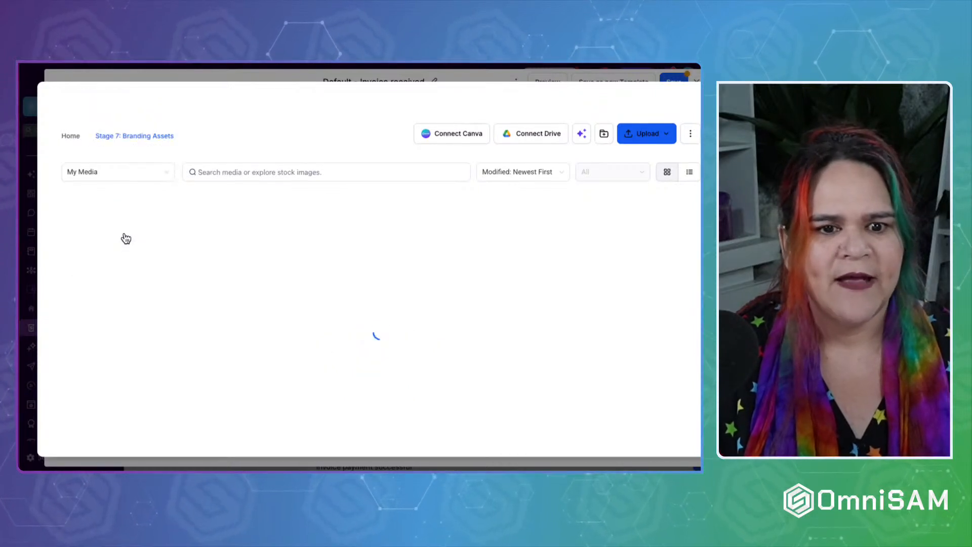
click(521, 232)
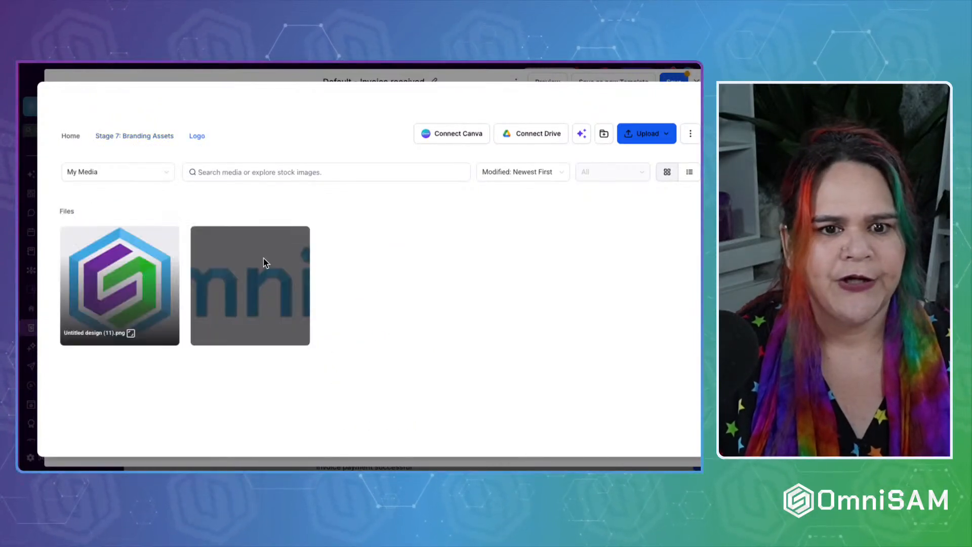
click(232, 276)
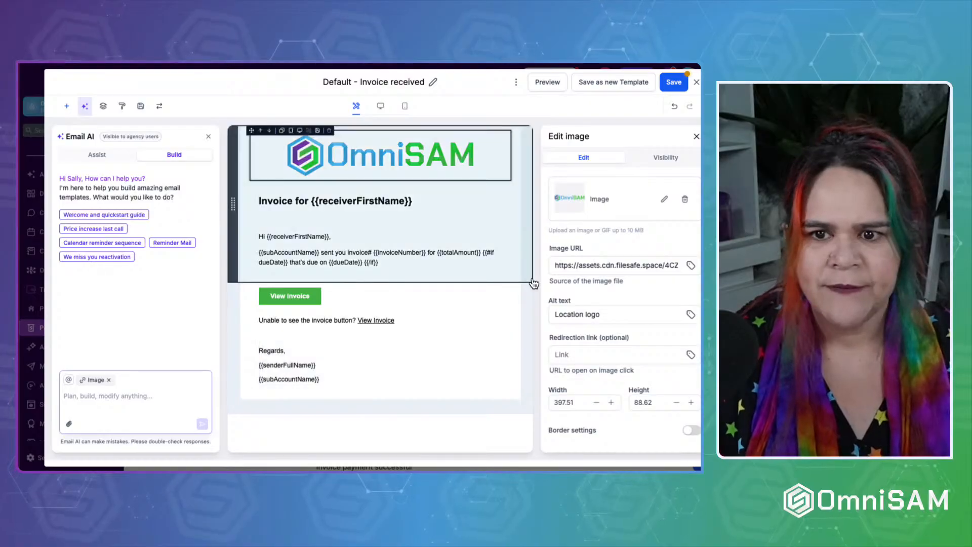
Check the logo in the mobile preview, then return to desktop and normal editing view.
scroll(637, 340, down, 4)
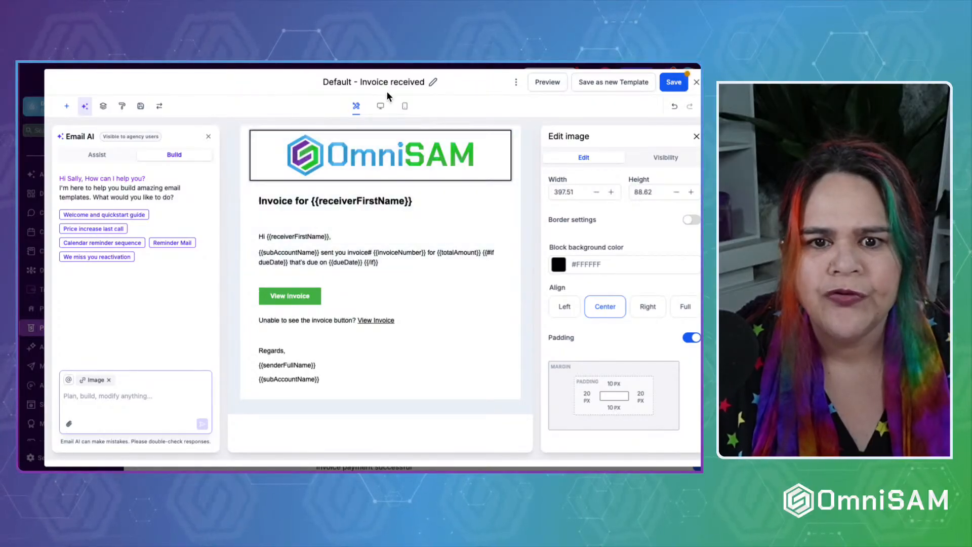
click(405, 106)
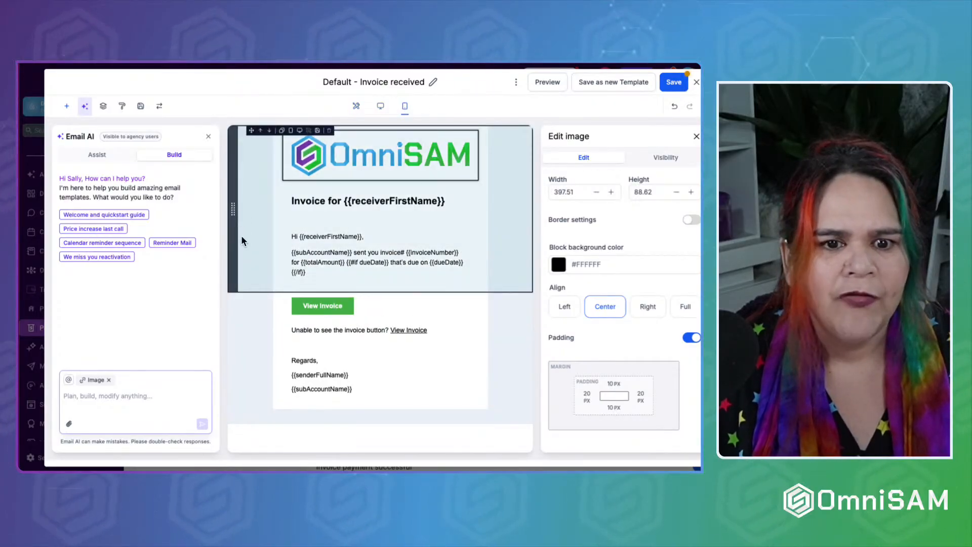
click(381, 106)
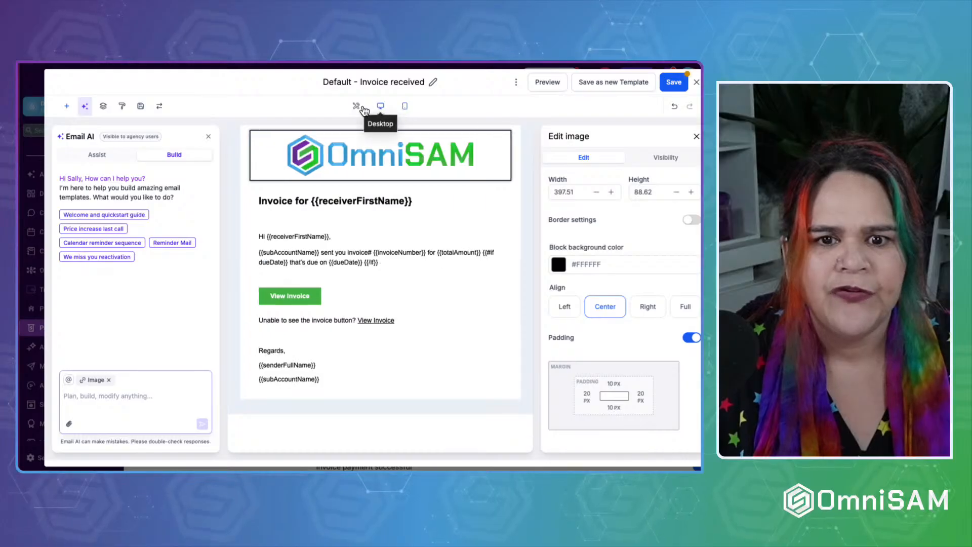
click(356, 107)
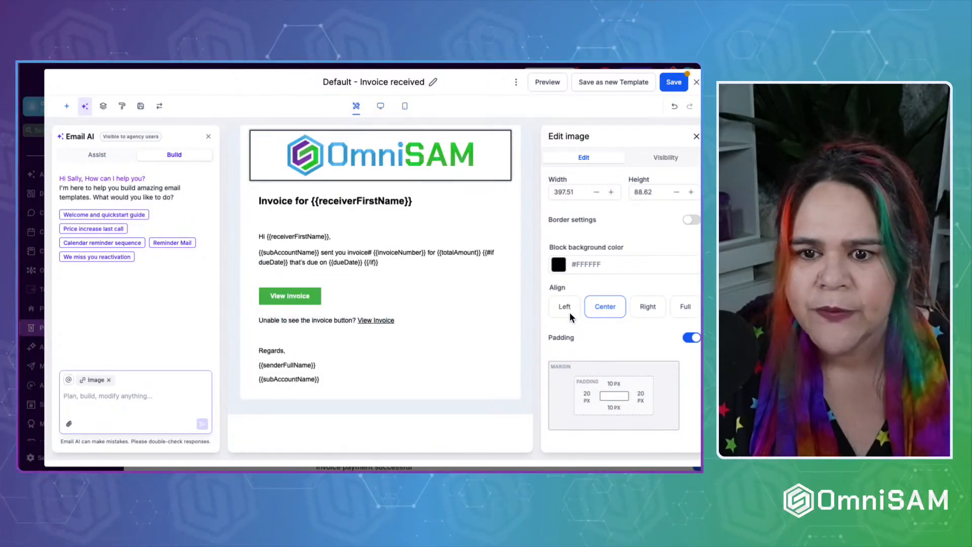
scroll(619, 219, up, 2)
scroll(618, 219, up, 2)
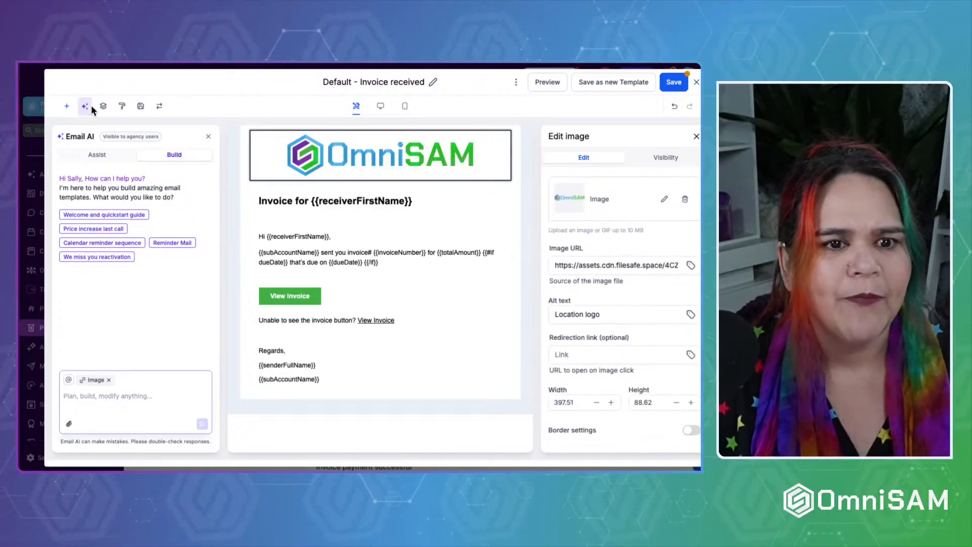
In the Template appearance settings, leave background #EAF0F6 unchanged and start adding a background image.
click(122, 107)
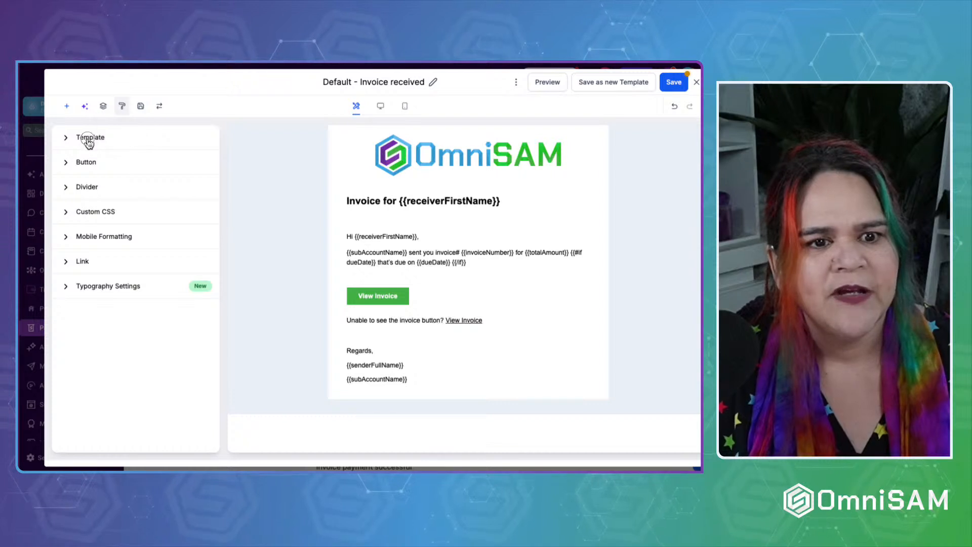
click(87, 138)
click(67, 177)
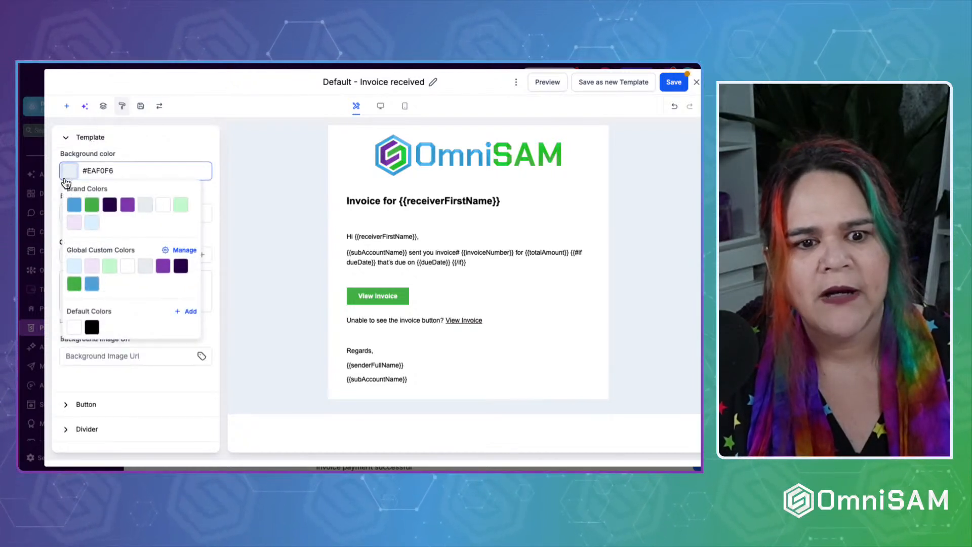
click(144, 161)
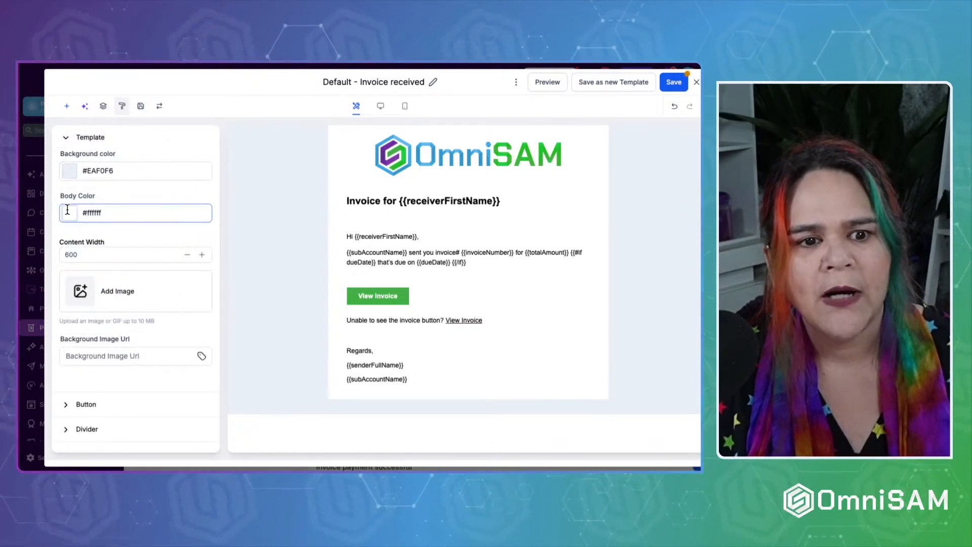
click(80, 290)
Apply the pink sparkly sunset picture from the Social Media Posting folder as the template background.
click(142, 258)
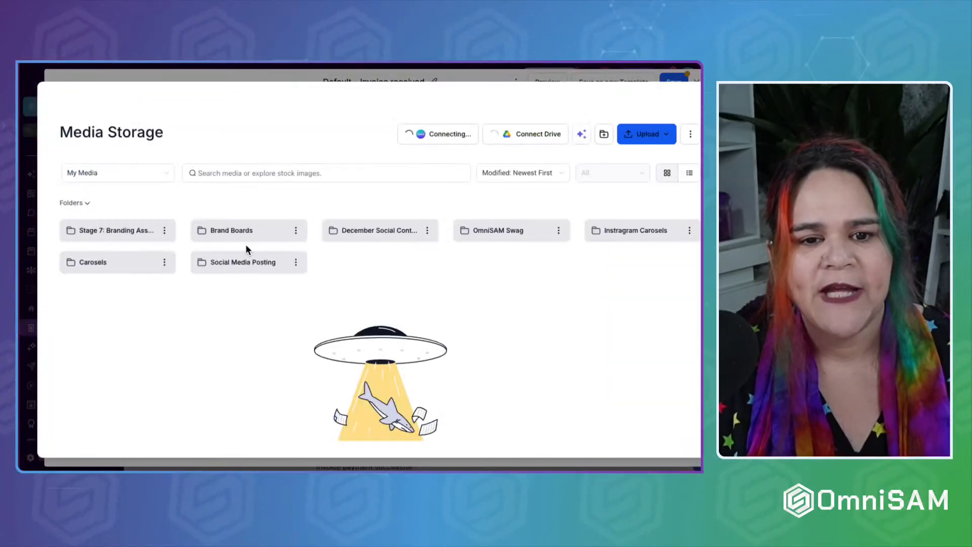
click(240, 229)
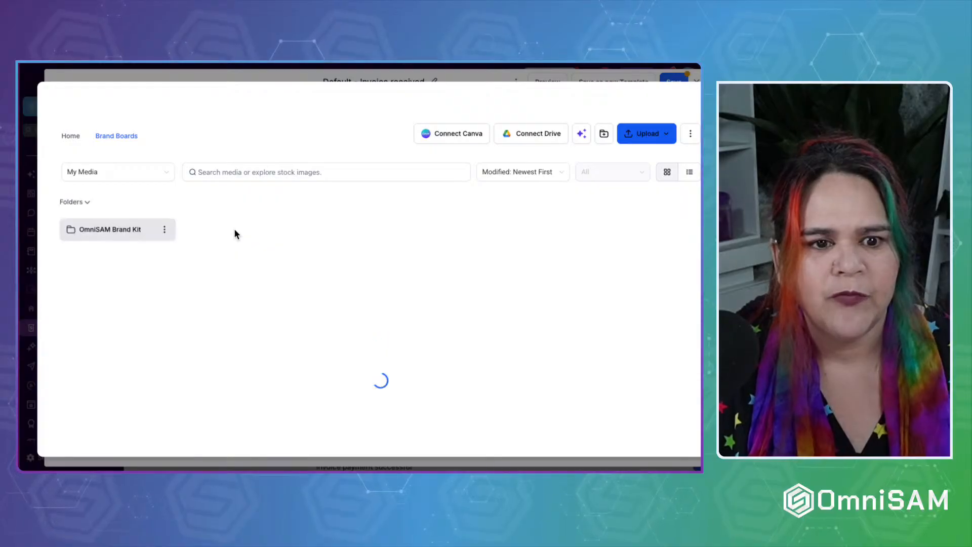
click(123, 228)
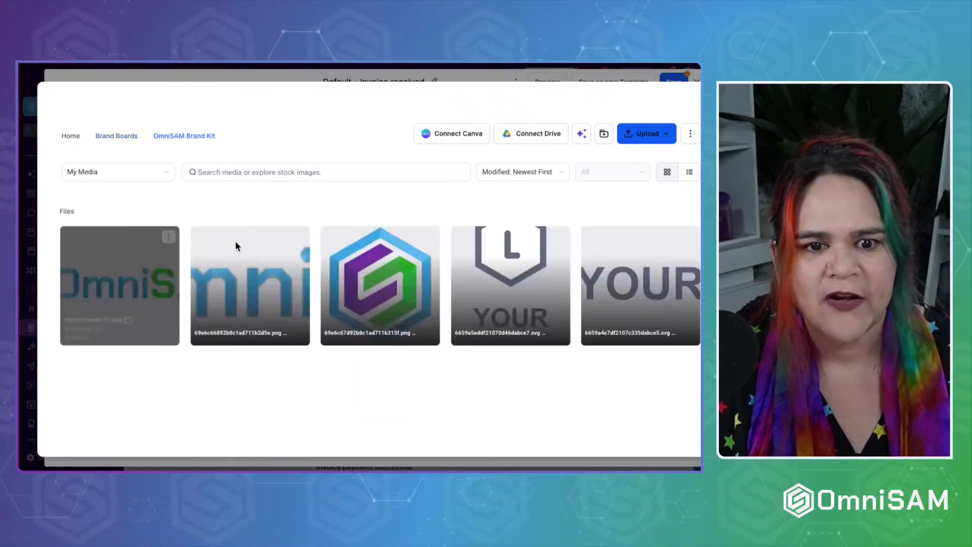
click(114, 137)
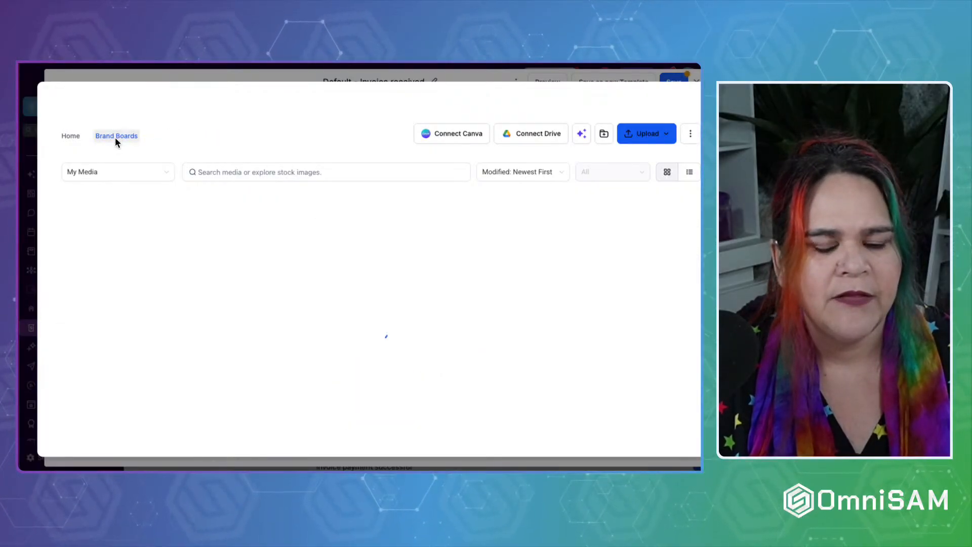
click(70, 136)
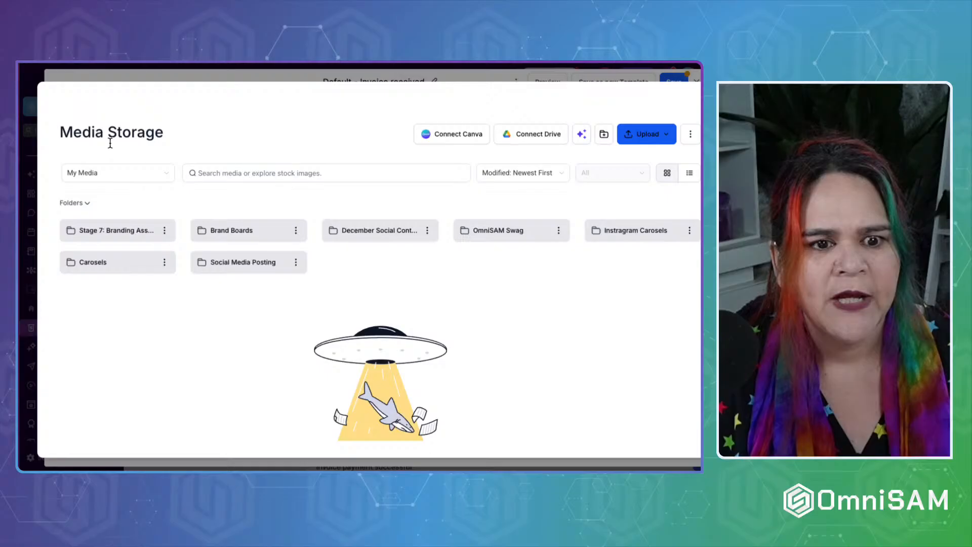
click(149, 230)
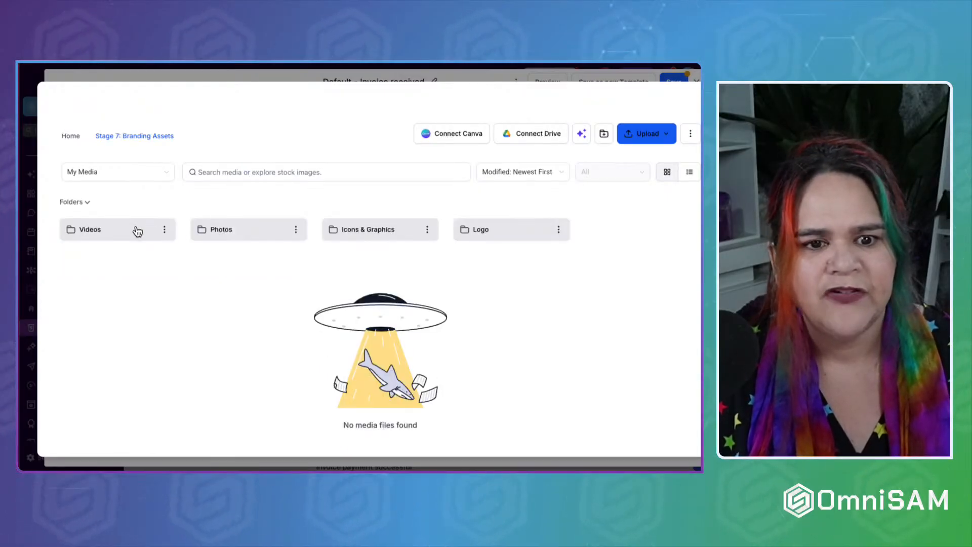
click(253, 232)
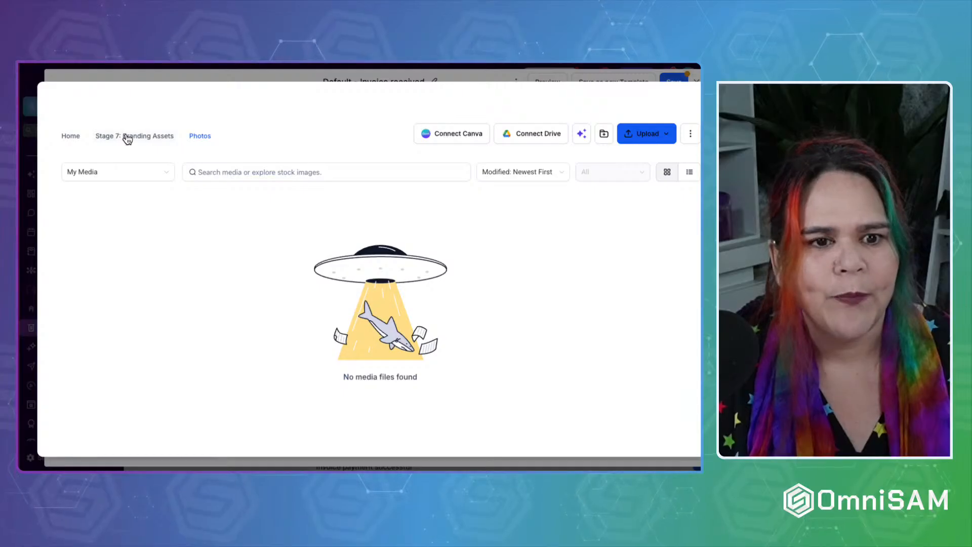
click(71, 136)
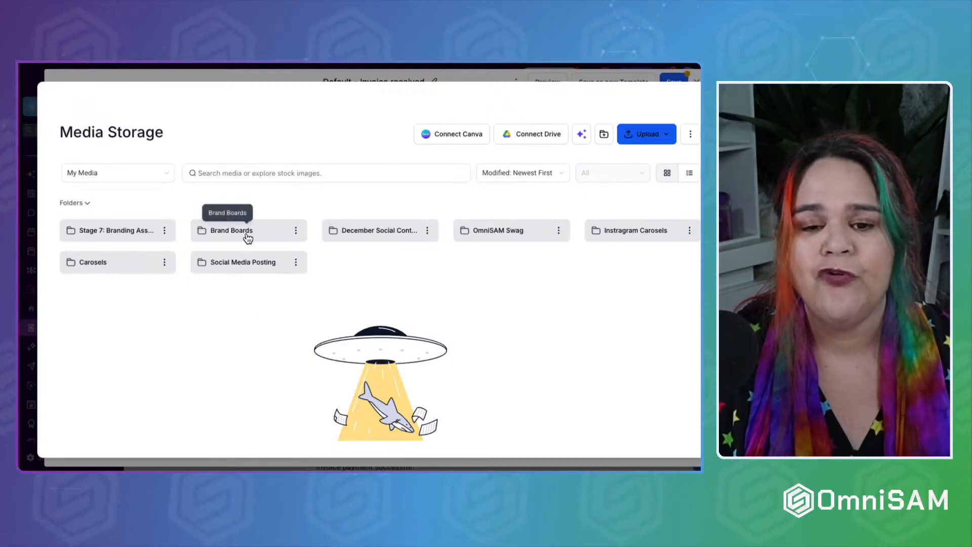
click(222, 262)
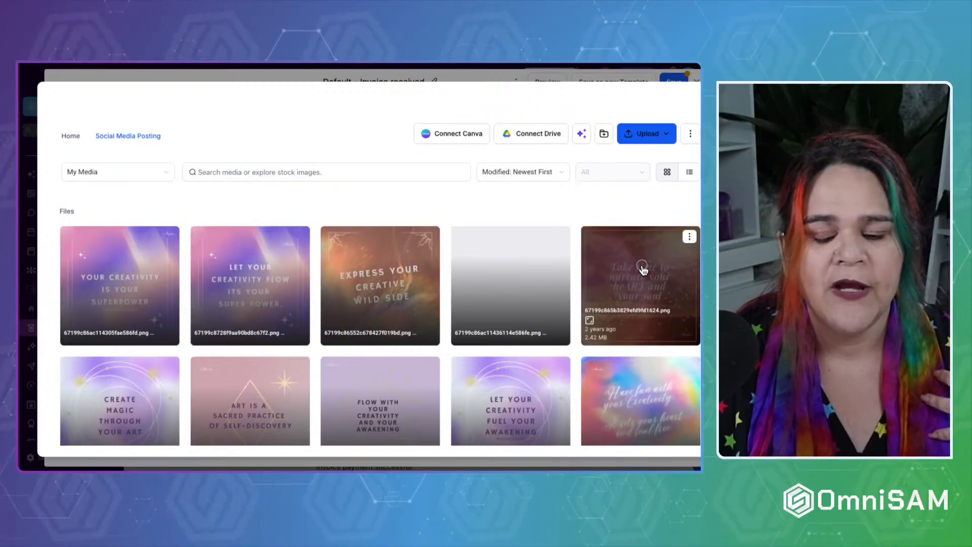
click(640, 273)
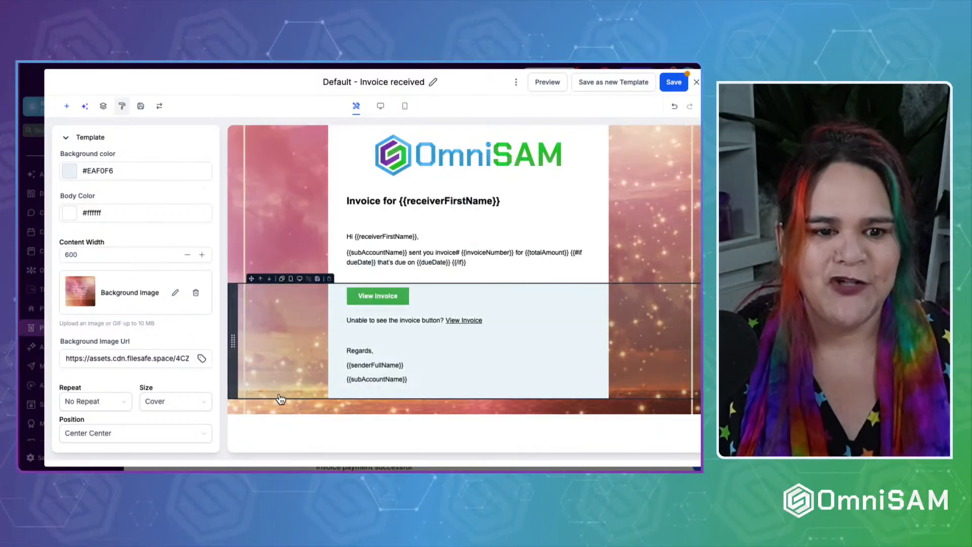
Expand the Button, Divider, Custom CSS and Mobile Formatting appearance sections.
scroll(106, 370, down, 4)
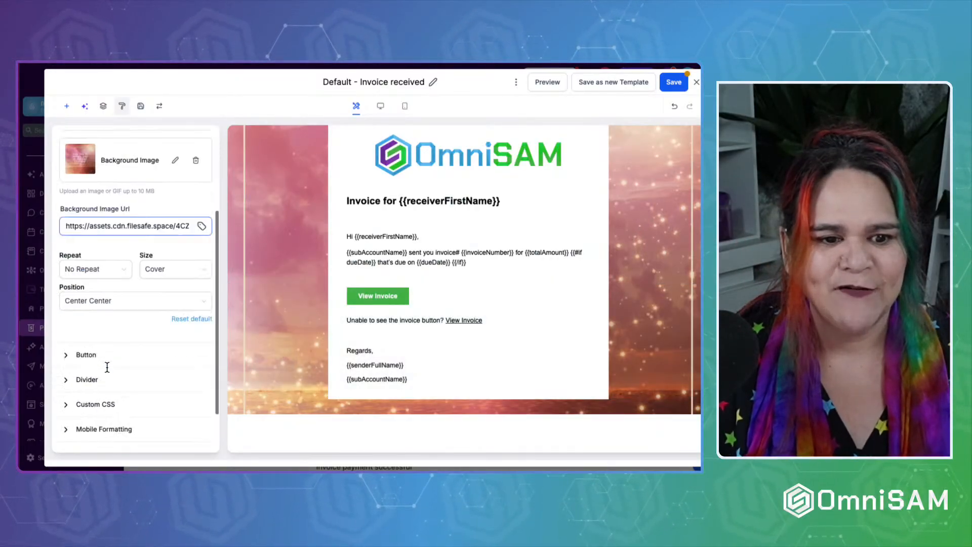
click(87, 308)
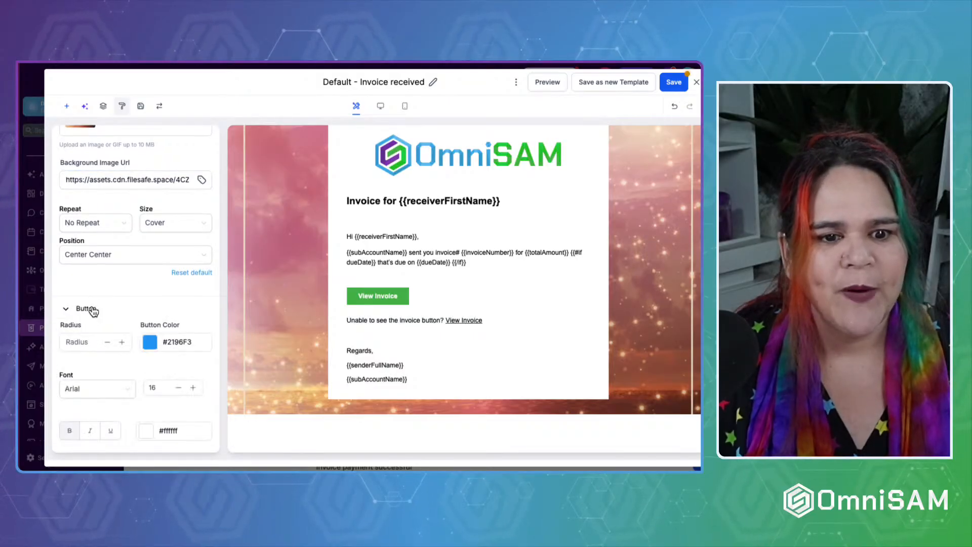
scroll(91, 309, down, 2)
scroll(86, 330, down, 1)
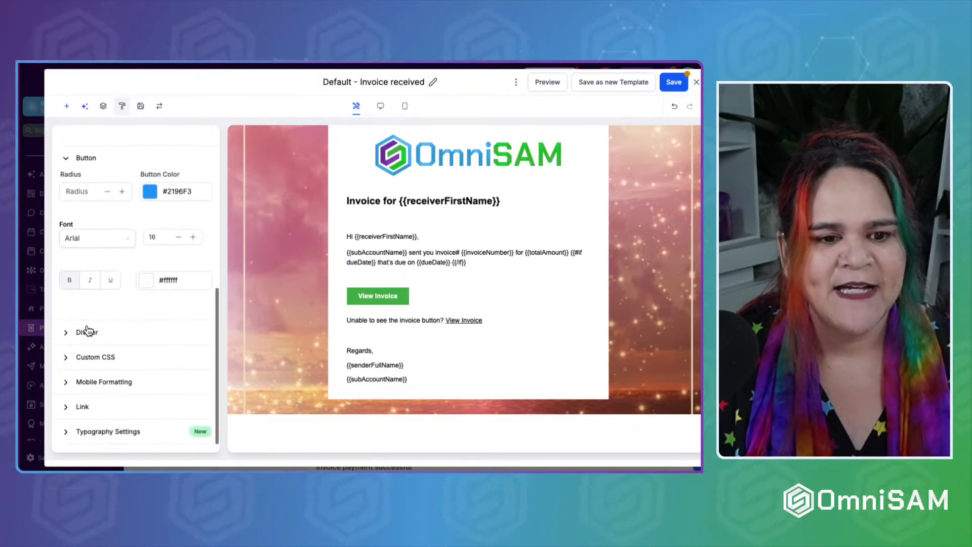
click(86, 331)
scroll(86, 337, down, 1)
scroll(87, 341, down, 1)
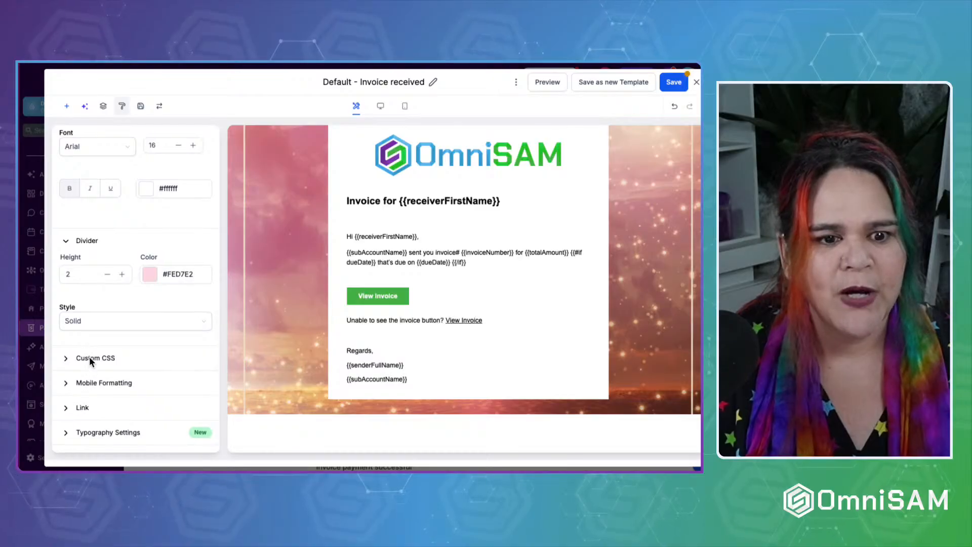
click(89, 357)
scroll(90, 359, down, 4)
click(92, 385)
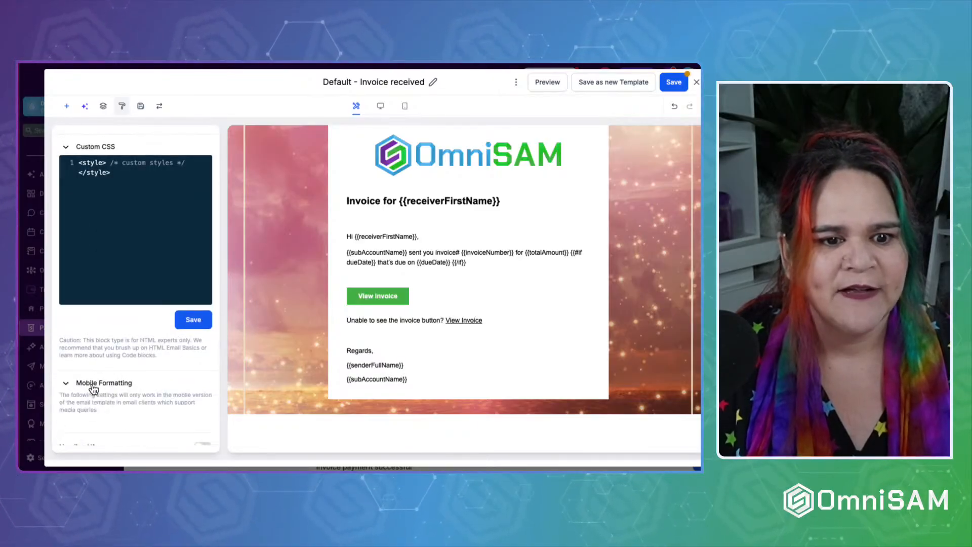
scroll(93, 389, down, 4)
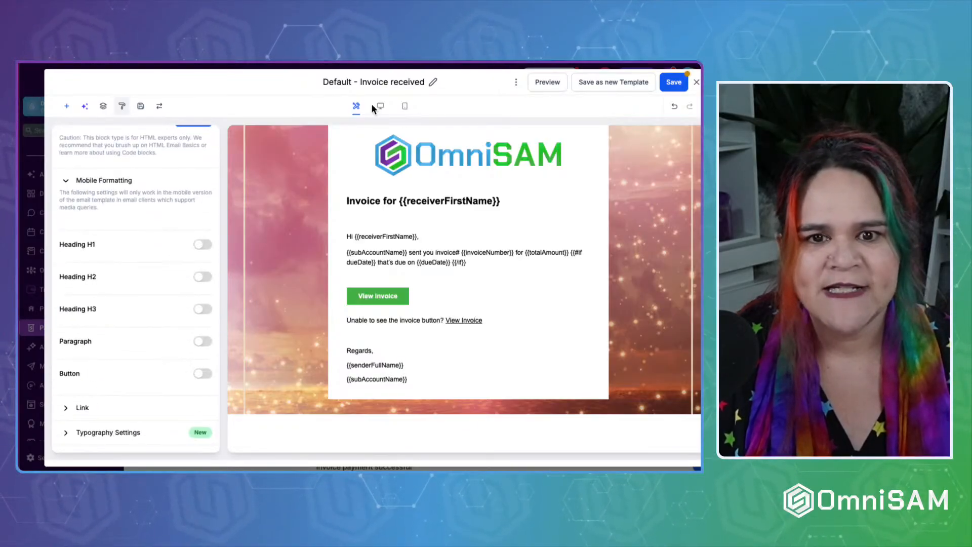
Preview the email at mobile and desktop widths, then save the Invoice received template and close the editor.
click(405, 107)
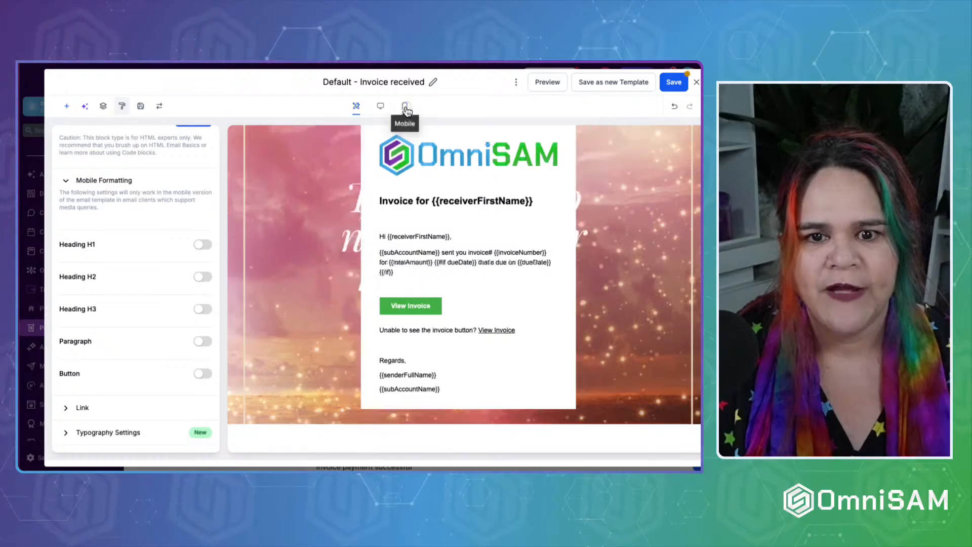
click(380, 106)
scroll(163, 239, up, 10)
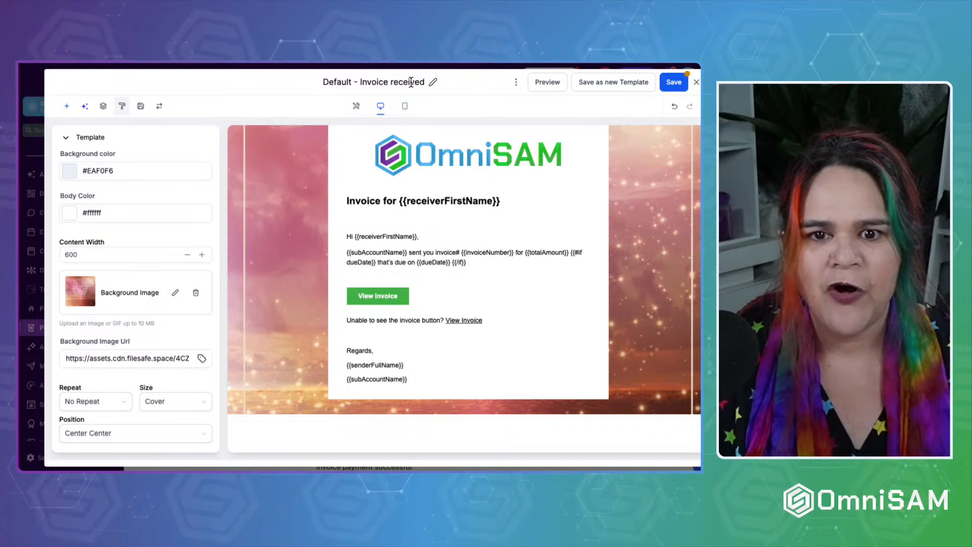
click(676, 84)
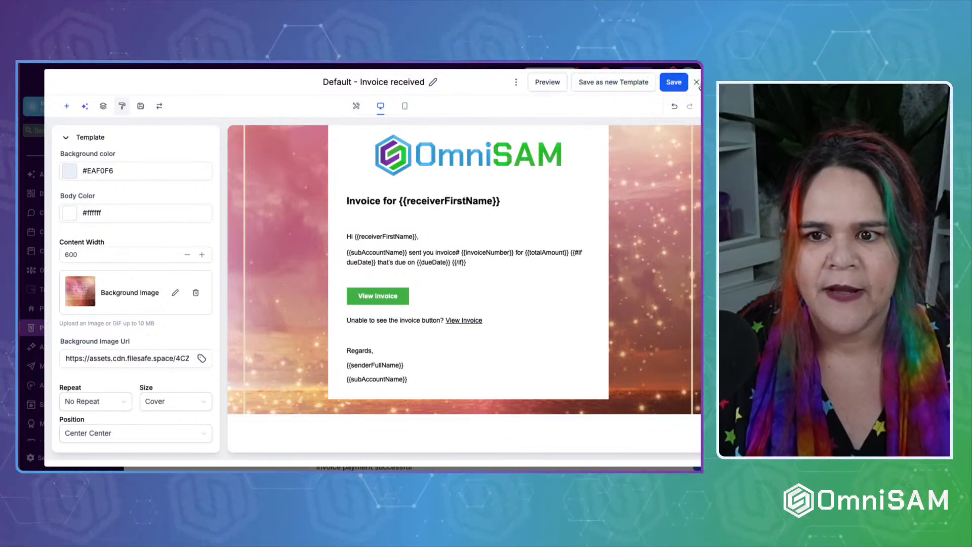
click(697, 87)
scroll(440, 248, down, 2)
scroll(440, 247, up, 1)
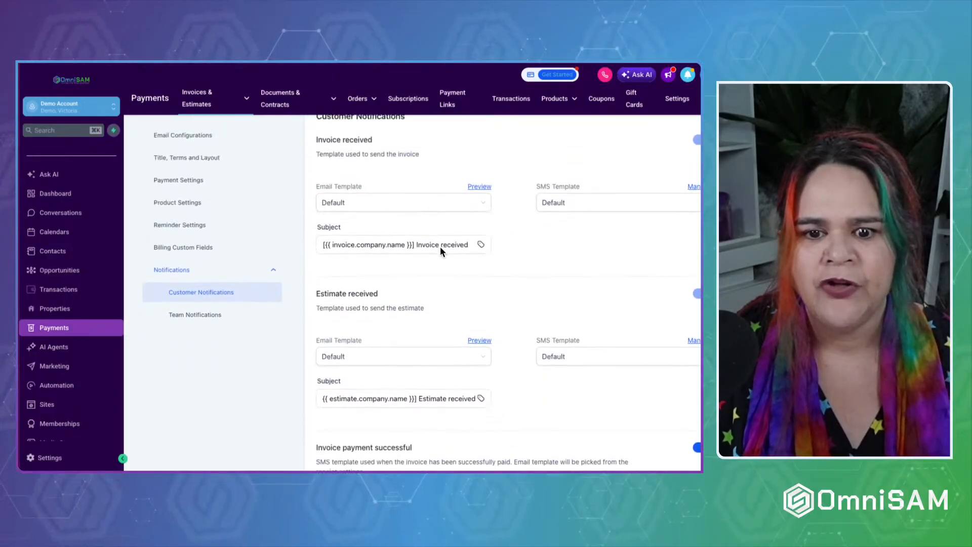
click(478, 340)
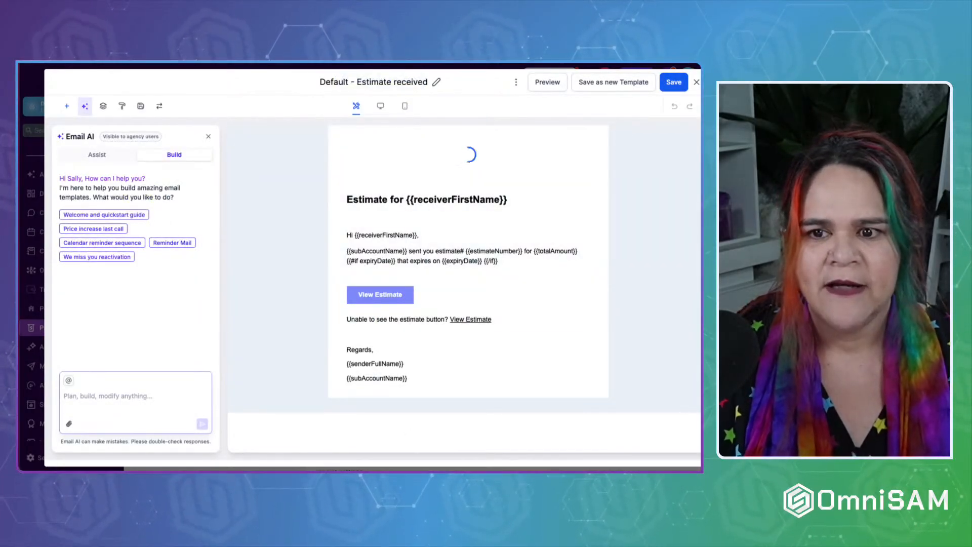
click(697, 82)
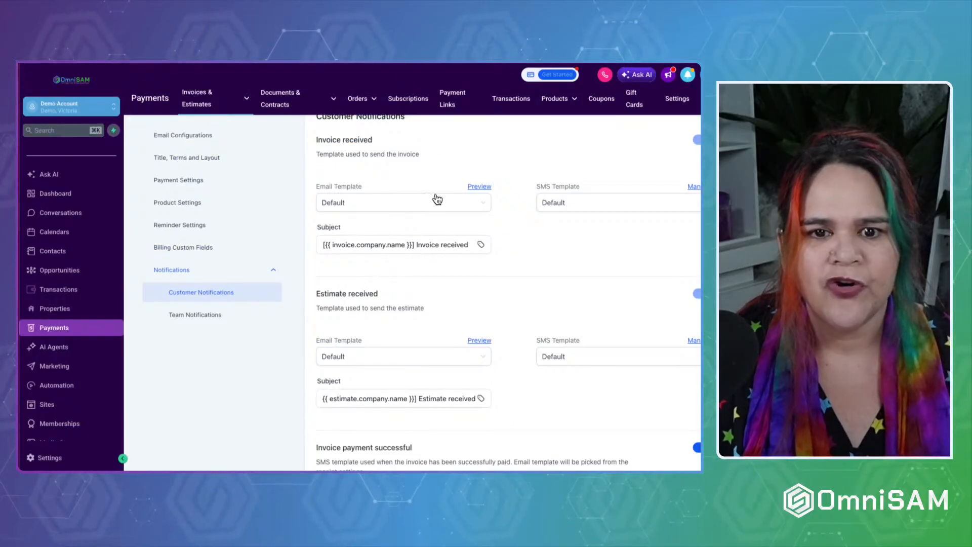
scroll(429, 274, down, 5)
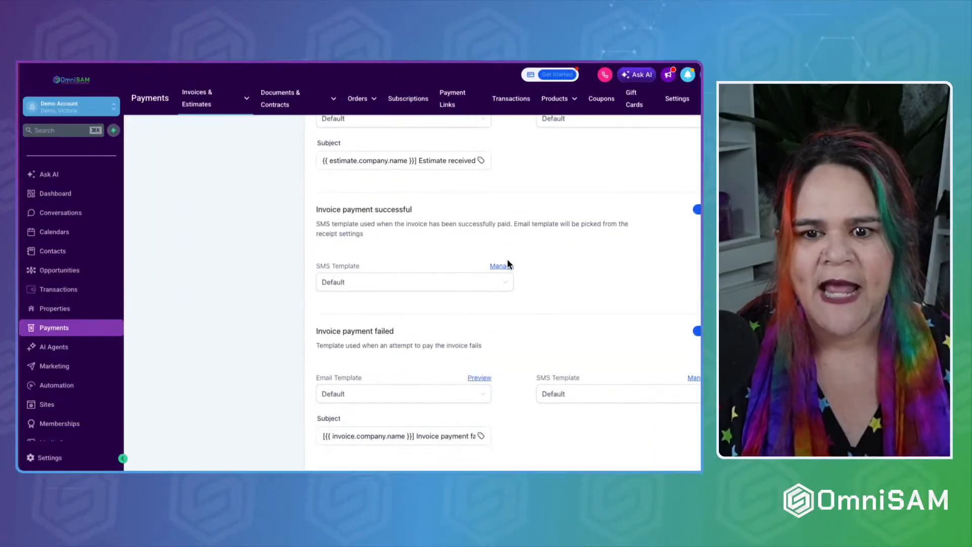
scroll(489, 336, down, 1)
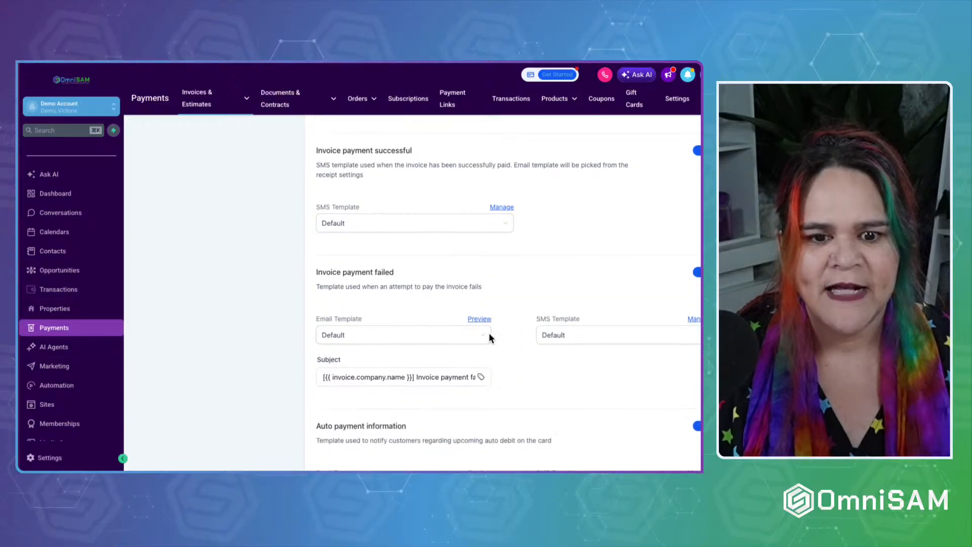
scroll(528, 393, down, 2)
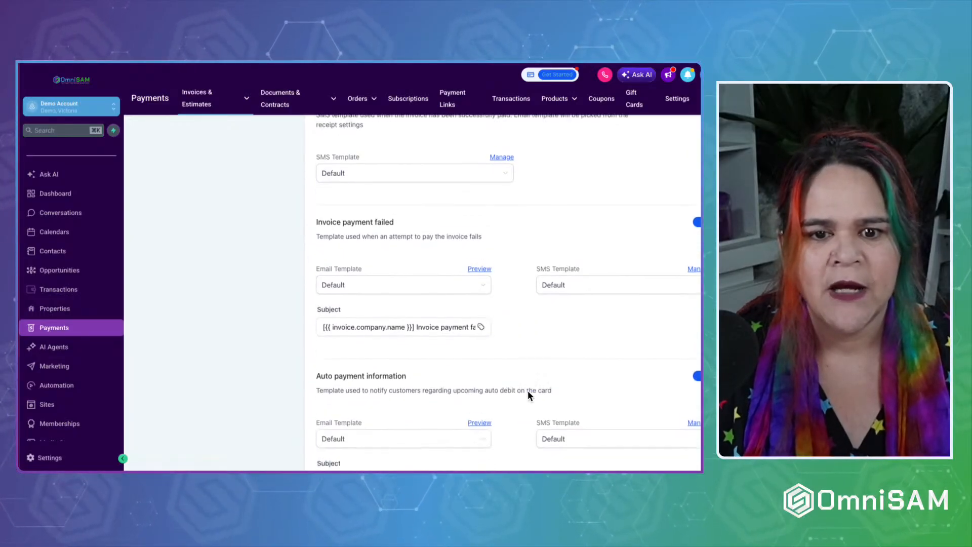
scroll(527, 392, down, 3)
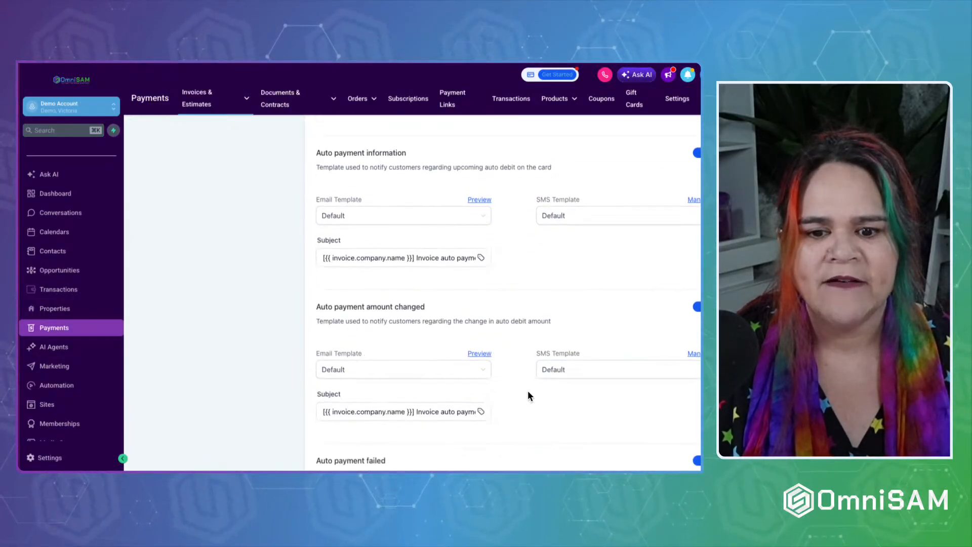
scroll(527, 392, down, 2)
scroll(528, 394, down, 4)
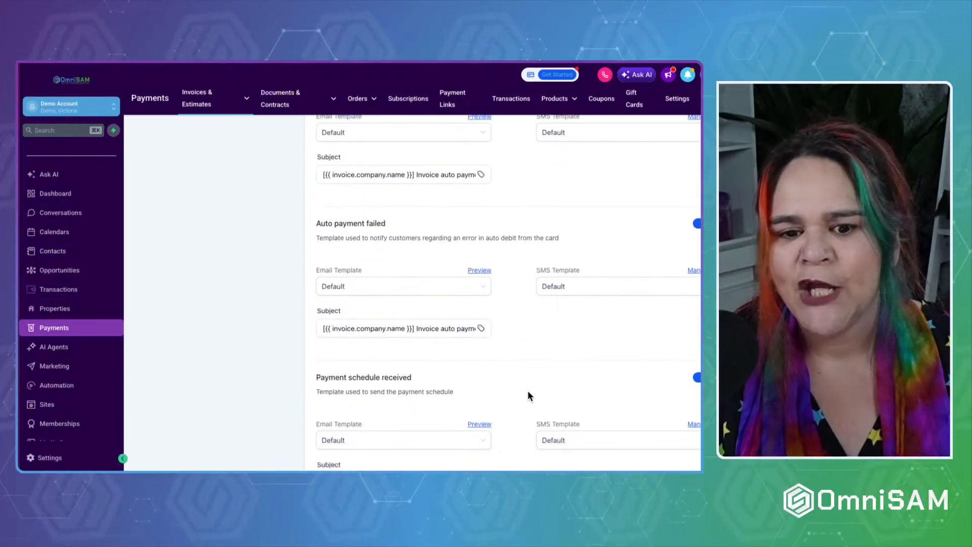
scroll(528, 390, up, 12)
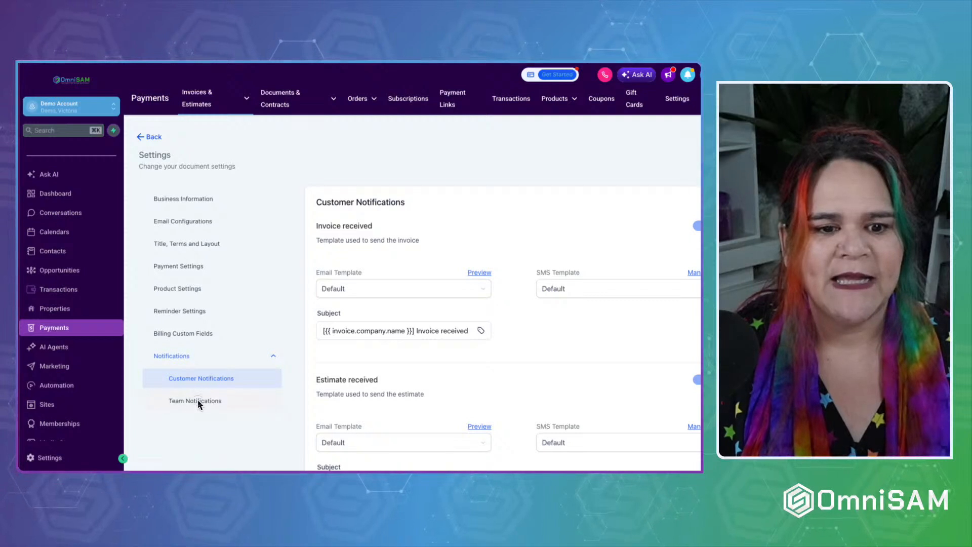
Open Team Notifications and highlight headings starting with Invoice payment successful.
click(198, 400)
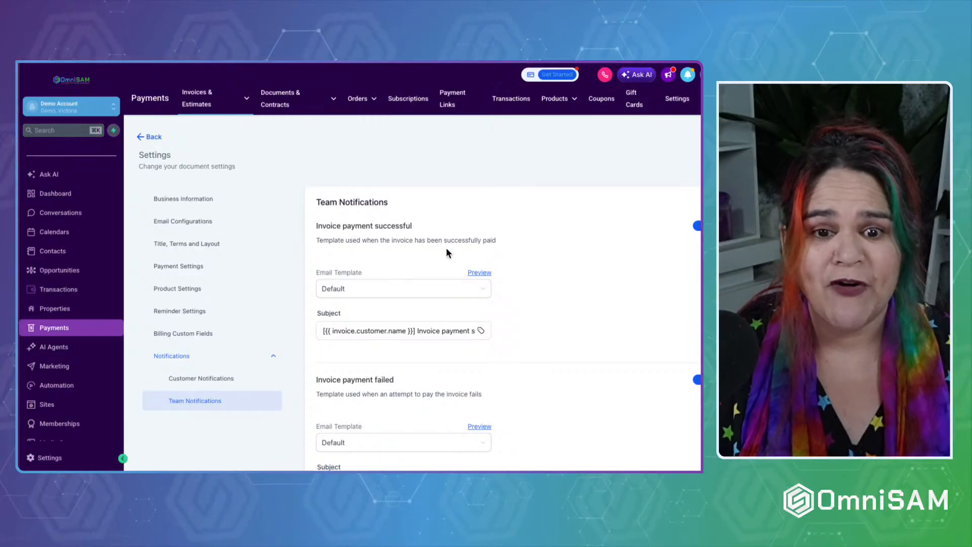
drag(318, 228, 395, 231)
scroll(426, 226, down, 2)
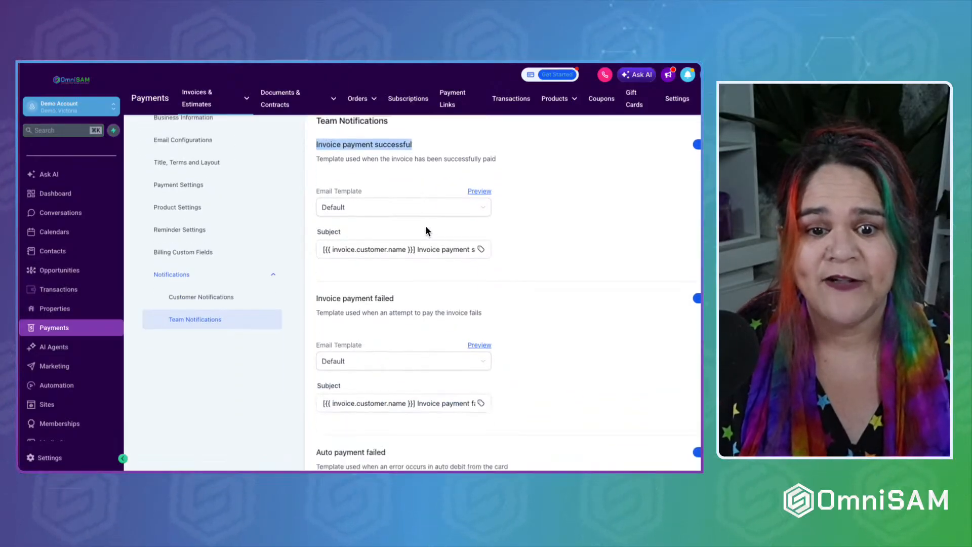
drag(316, 270, 425, 275)
scroll(426, 269, down, 3)
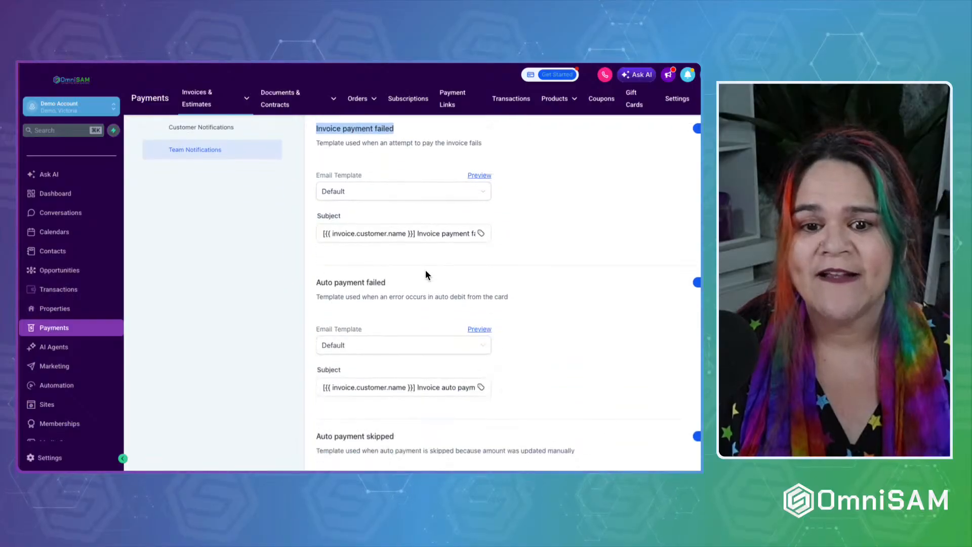
drag(316, 268, 415, 269)
scroll(414, 269, down, 3)
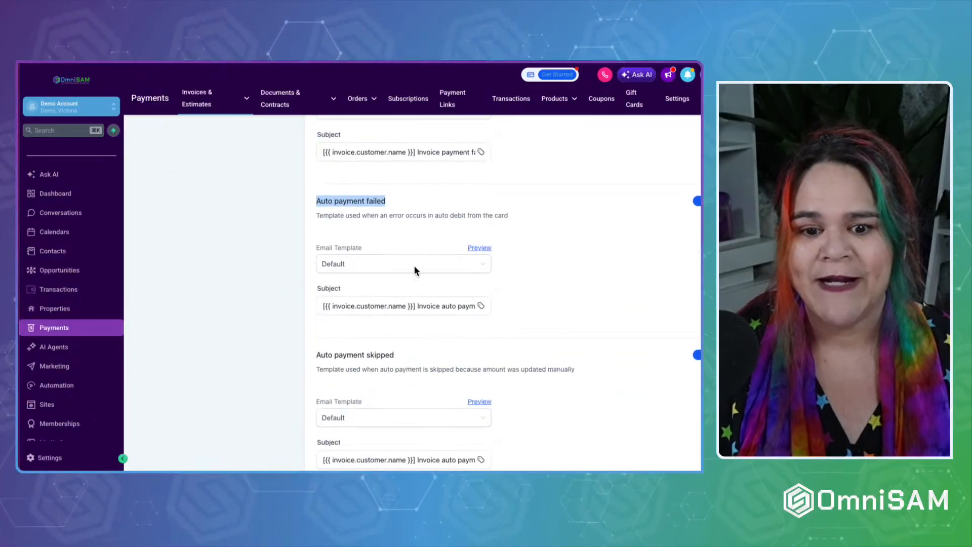
drag(317, 256, 425, 281)
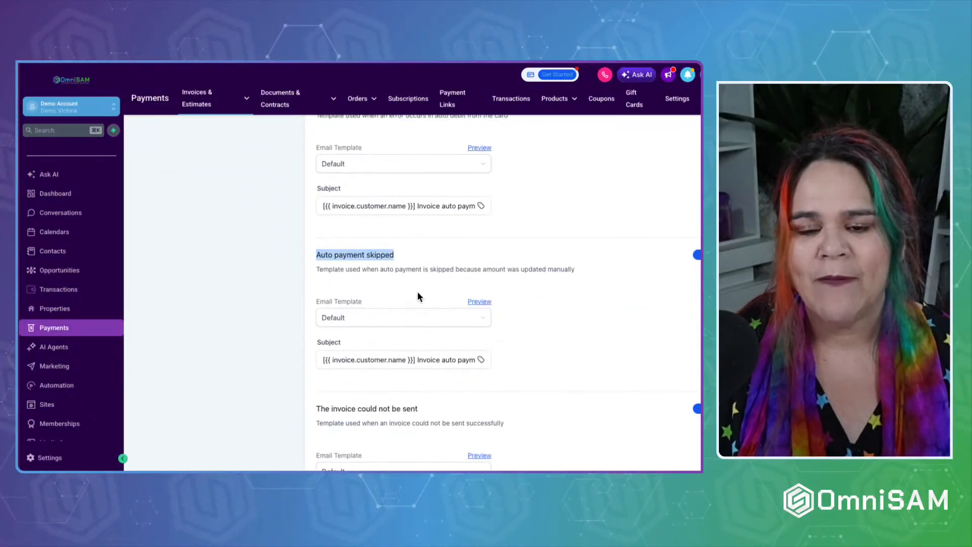
Highlight the remaining notification headings through Estimate declined successfully, then scroll back up.
scroll(417, 290, down, 3)
drag(316, 247, 451, 248)
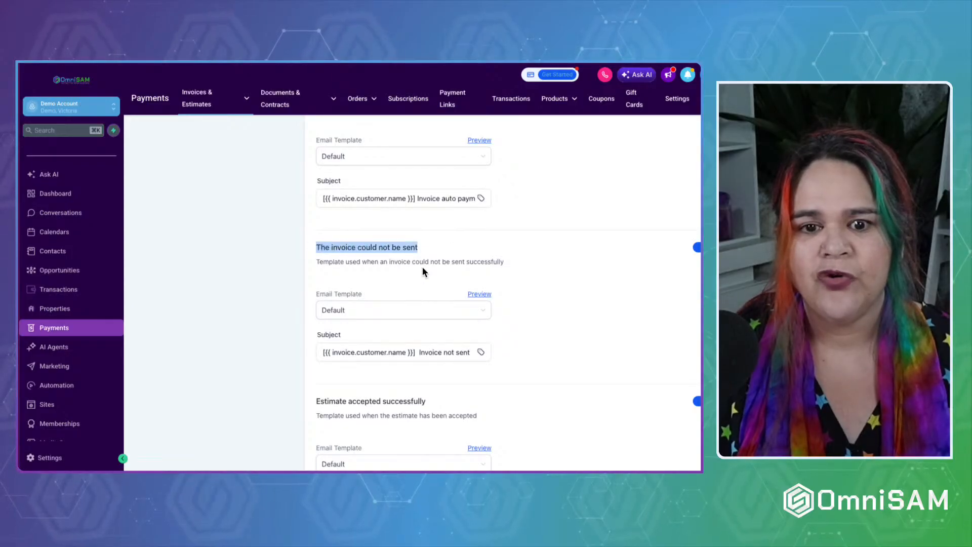
scroll(423, 266, down, 4)
drag(314, 208, 427, 209)
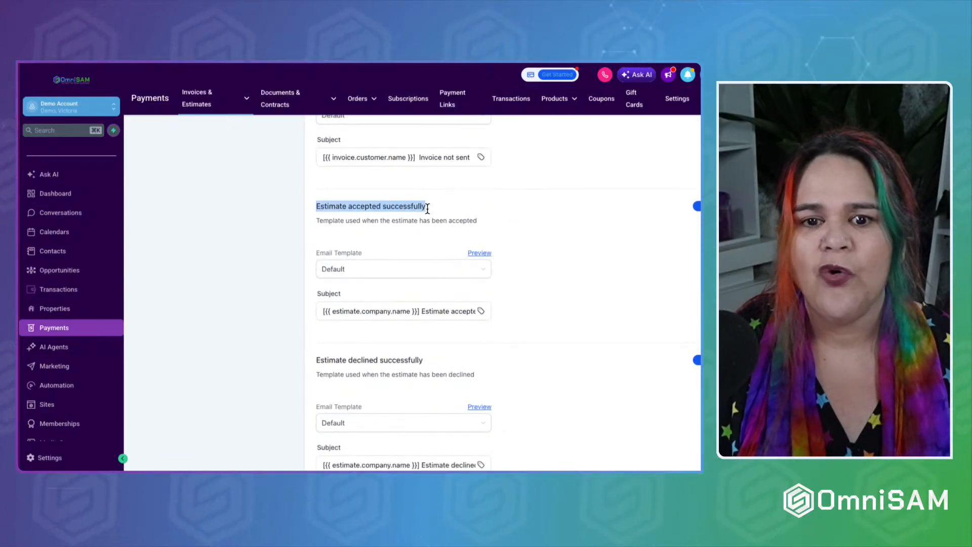
scroll(424, 219, down, 2)
drag(316, 280, 466, 278)
scroll(463, 301, up, 9)
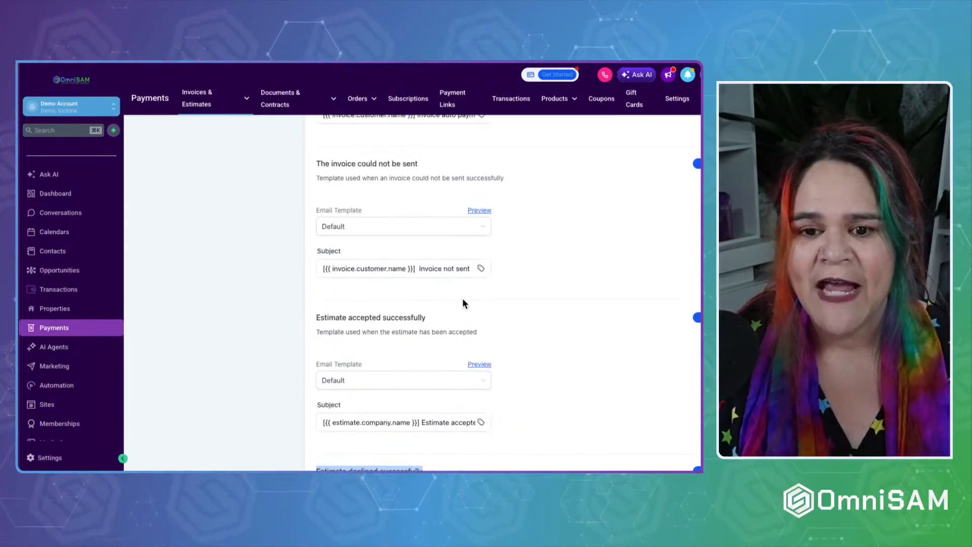
scroll(462, 298, up, 6)
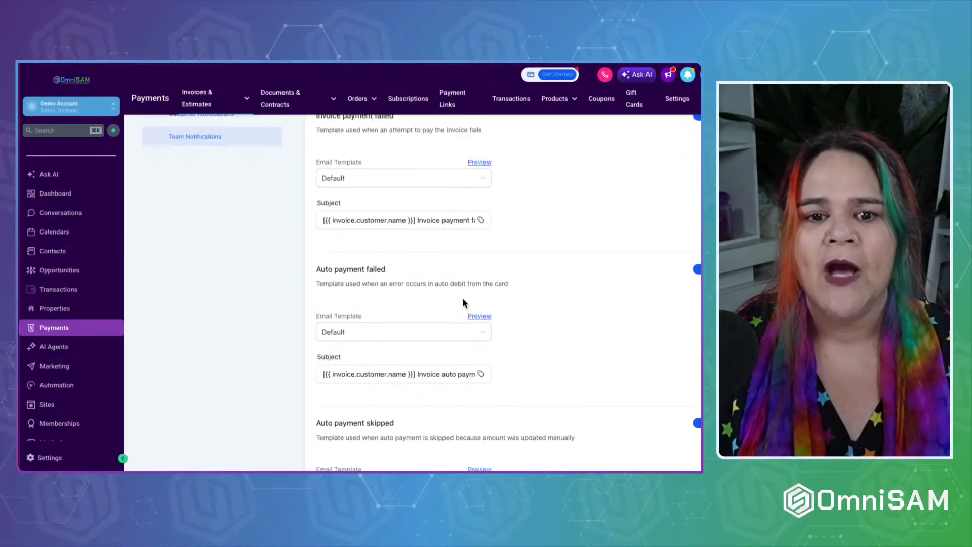
scroll(347, 219, up, 3)
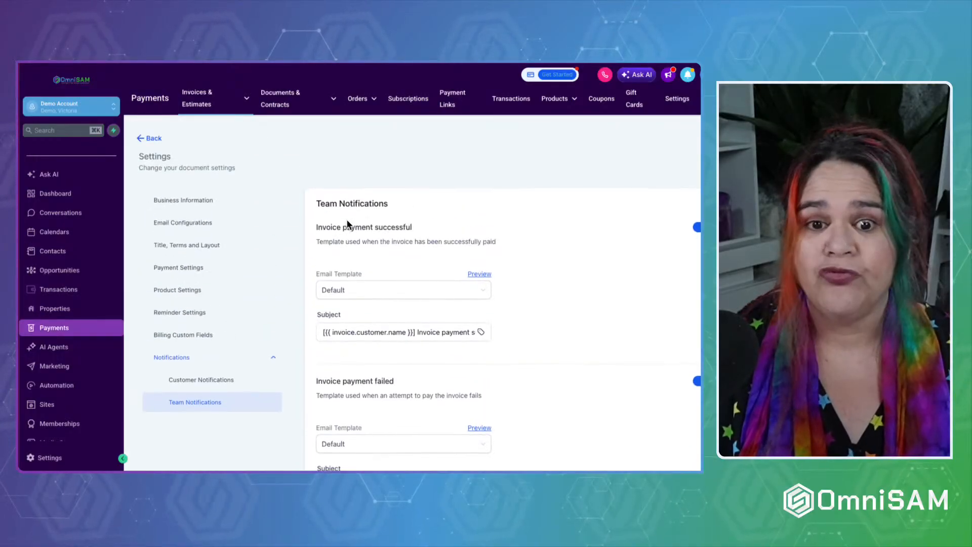
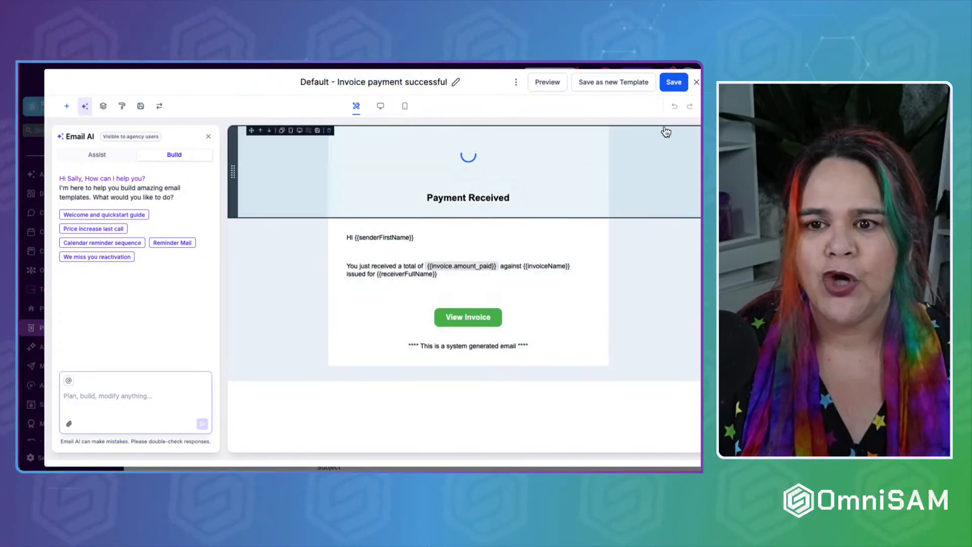
Close the payment-received email template editor and go back to the Invoices list.
click(696, 83)
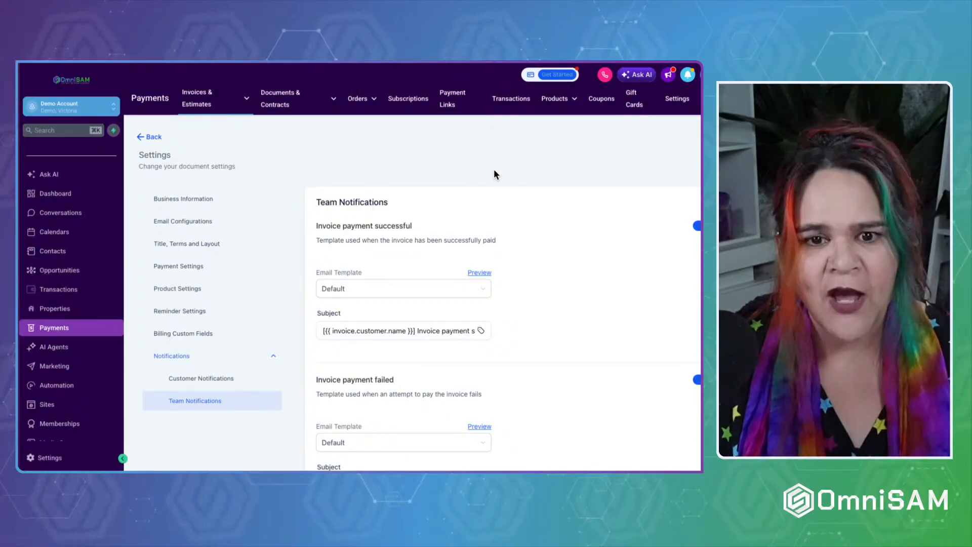
click(152, 137)
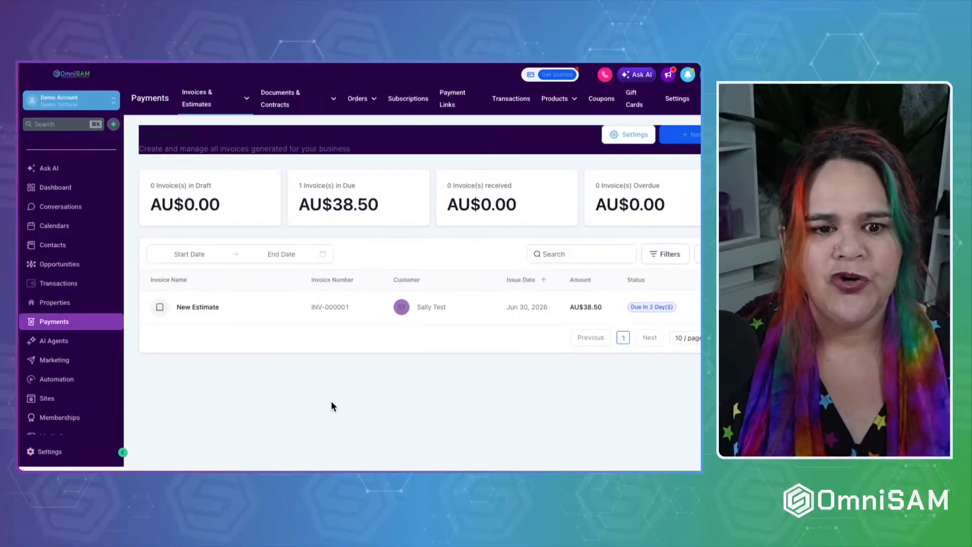
View Recurring Invoices, then the Templates page filtered to estimate templates.
mouse_move(214, 112)
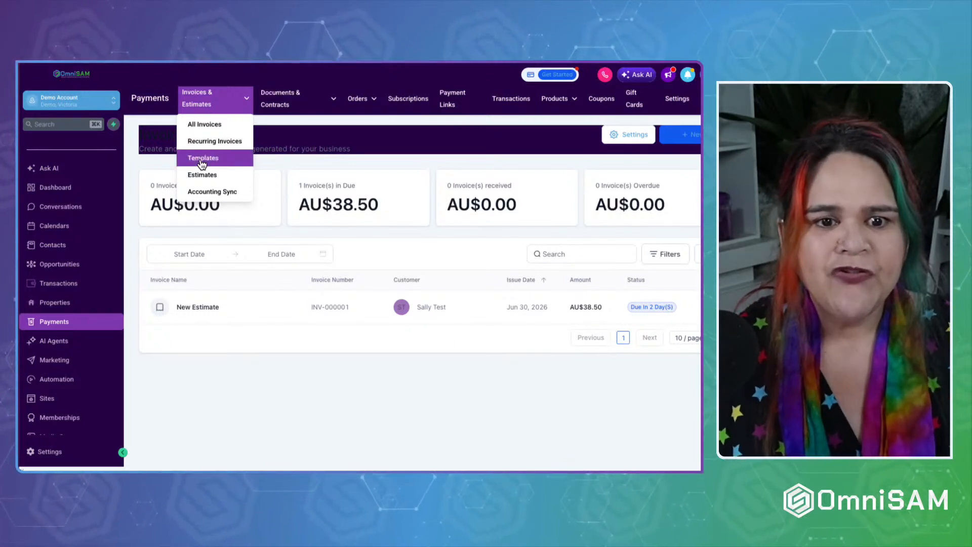
click(214, 142)
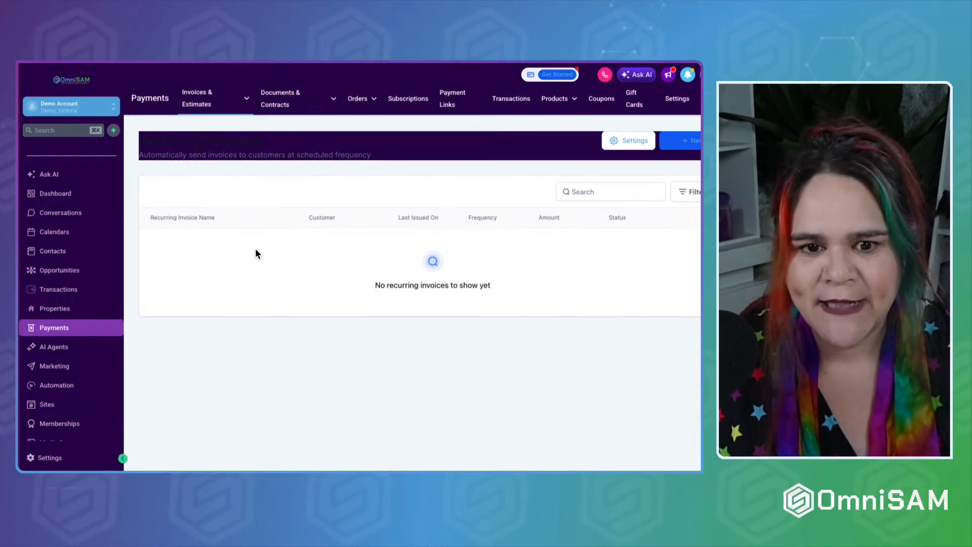
click(213, 104)
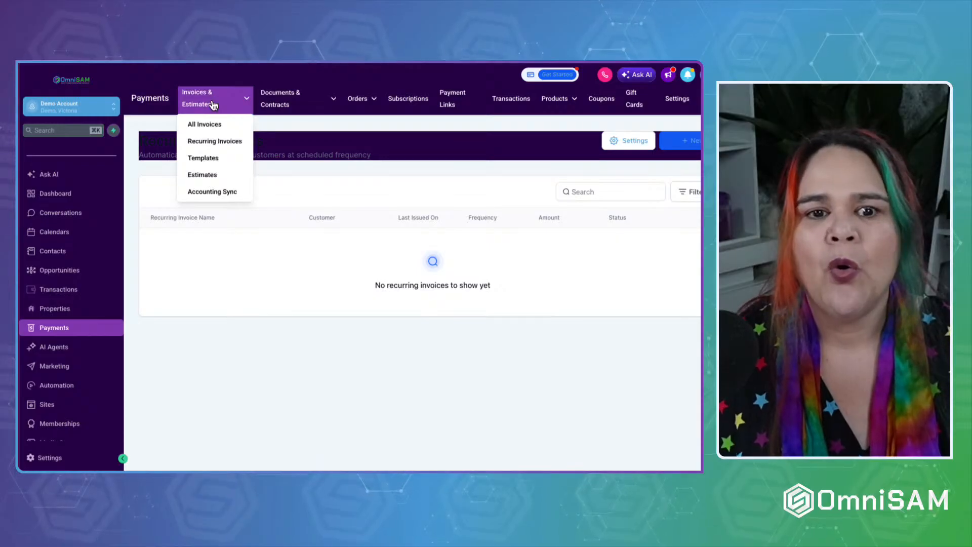
click(210, 165)
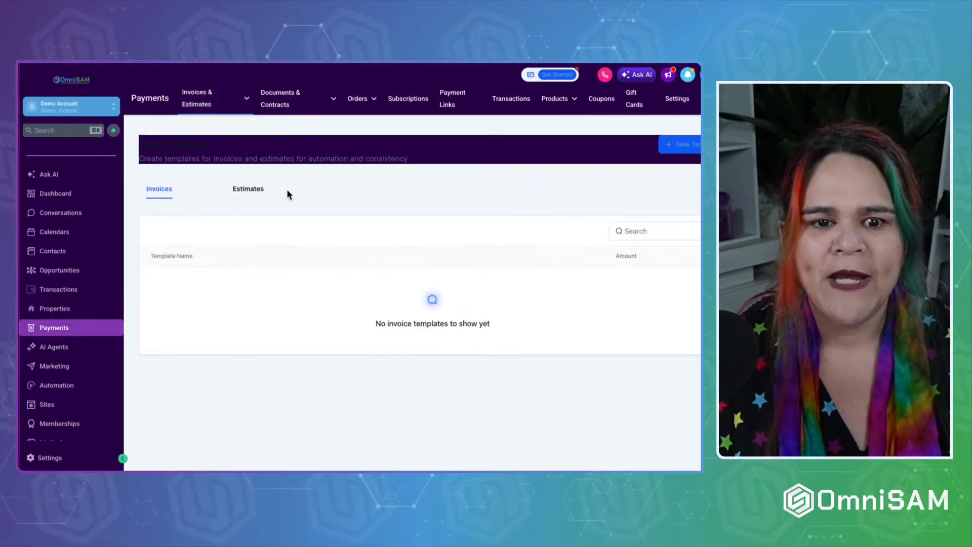
click(251, 194)
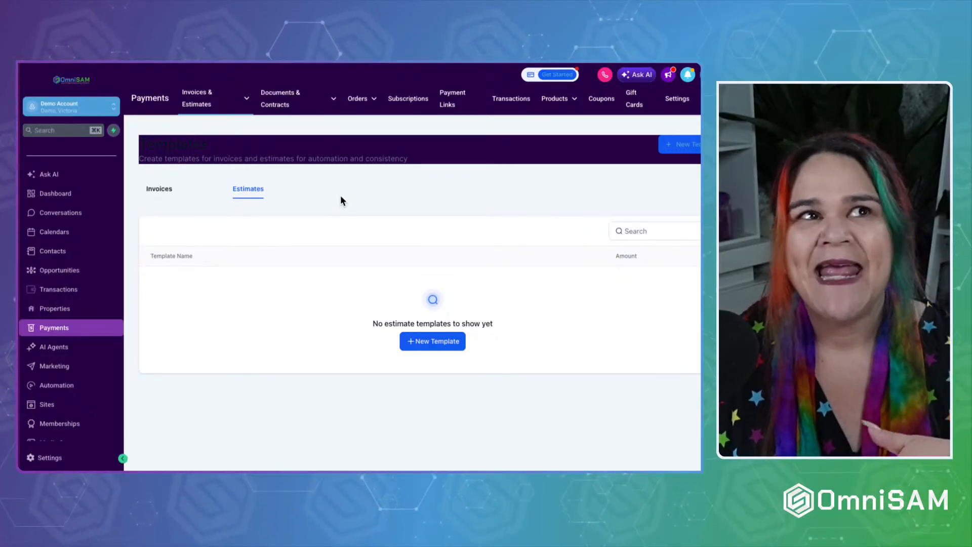
Filter Estimates by Draft, Sent, Accepted, Declined and Invoiced, then view Accounting Sync.
click(208, 98)
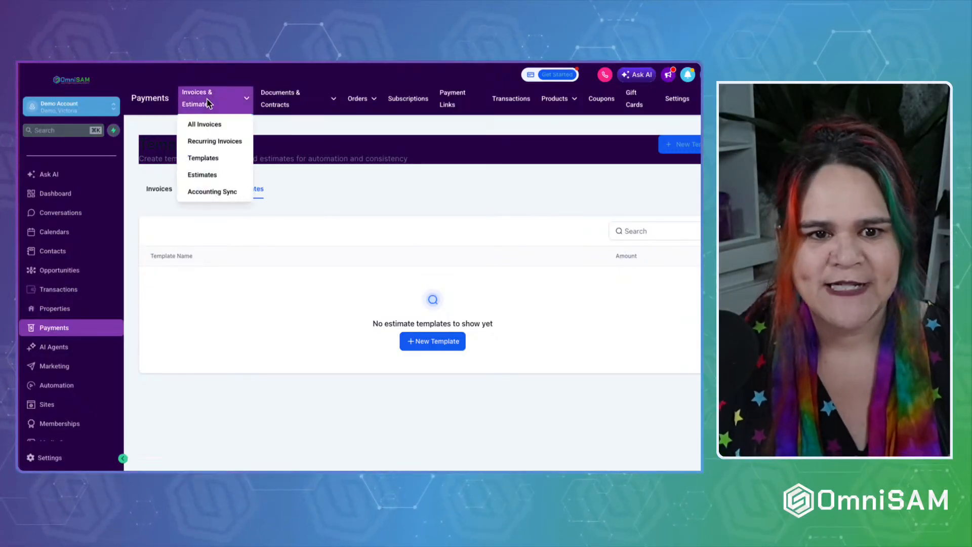
click(203, 175)
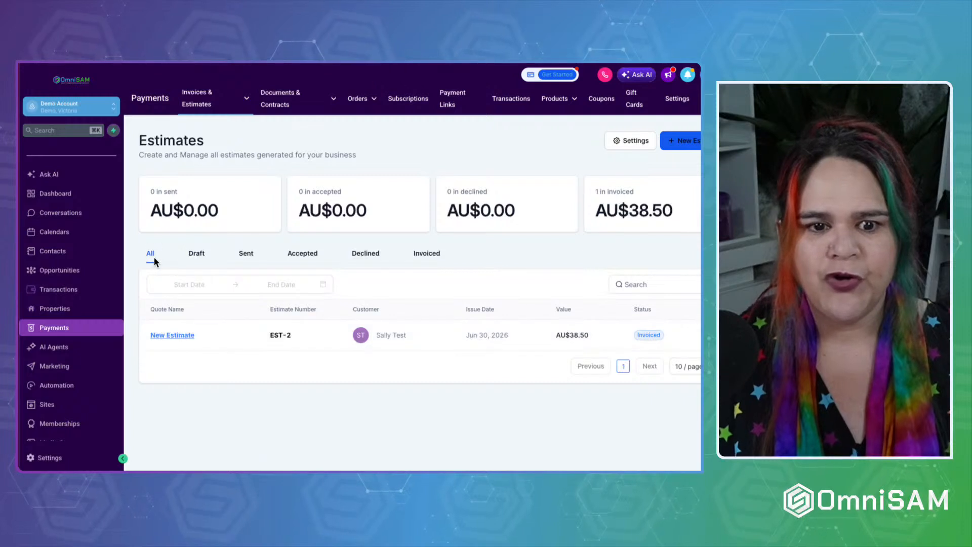
click(198, 256)
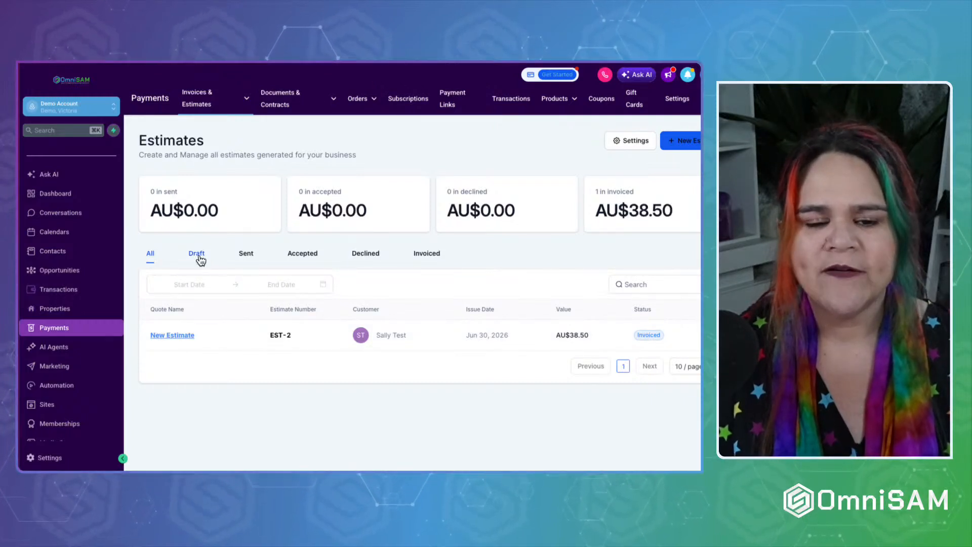
click(246, 255)
click(307, 257)
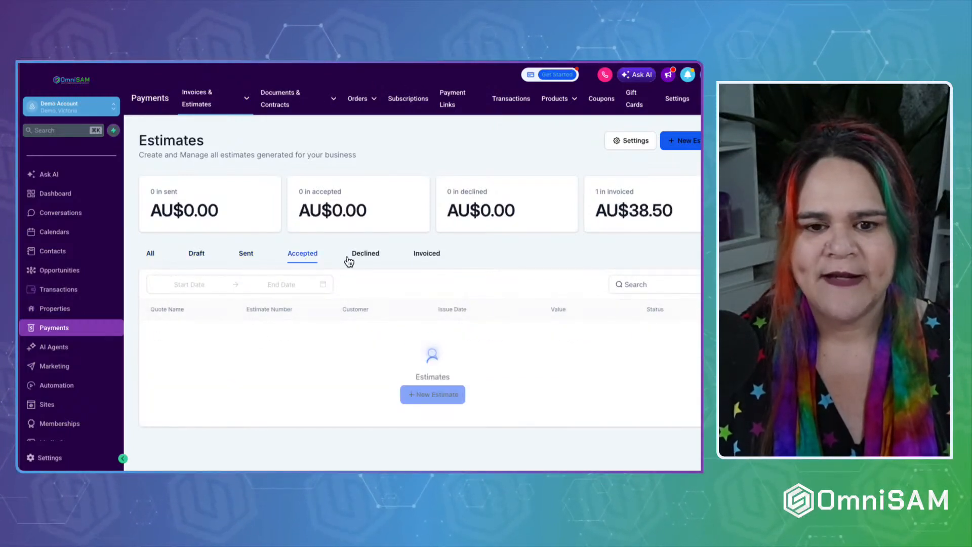
click(357, 255)
click(428, 254)
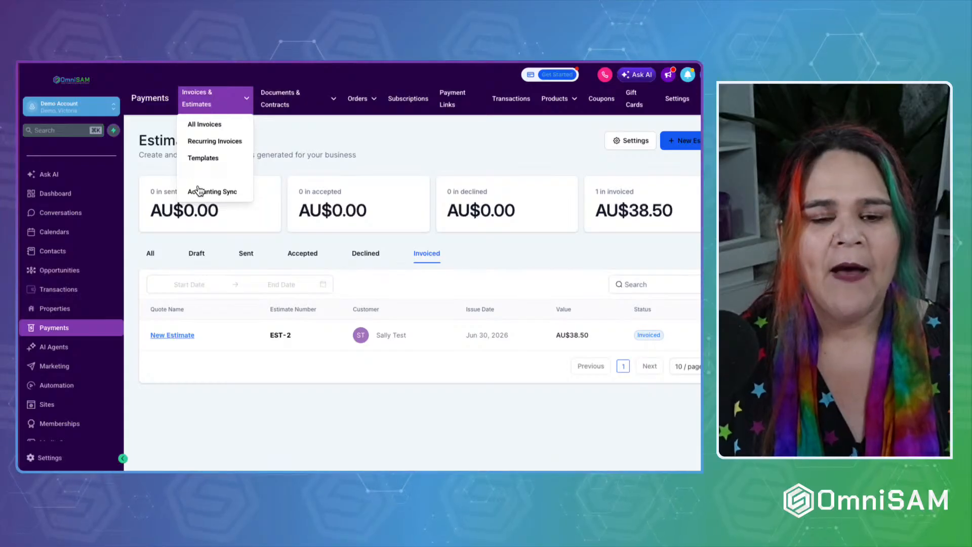
mouse_move(202, 108)
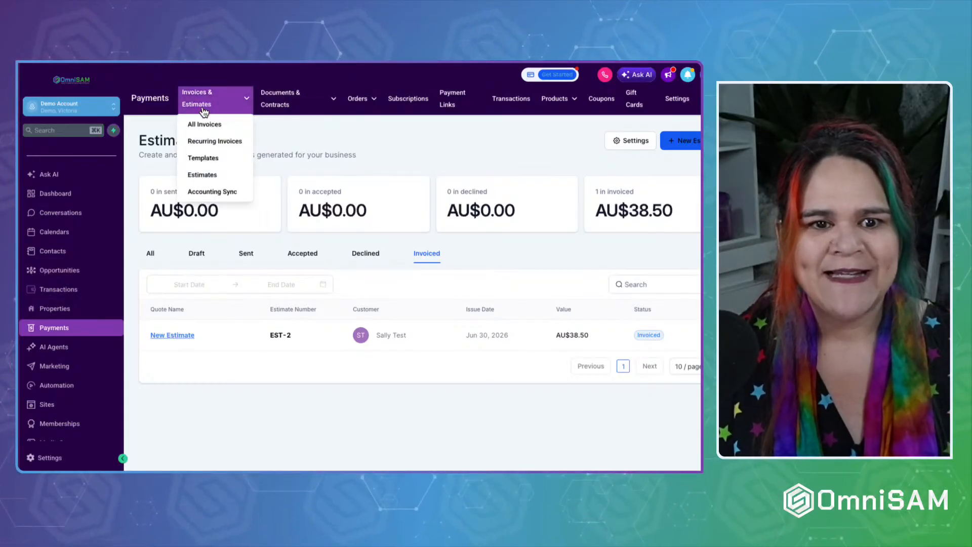
click(203, 193)
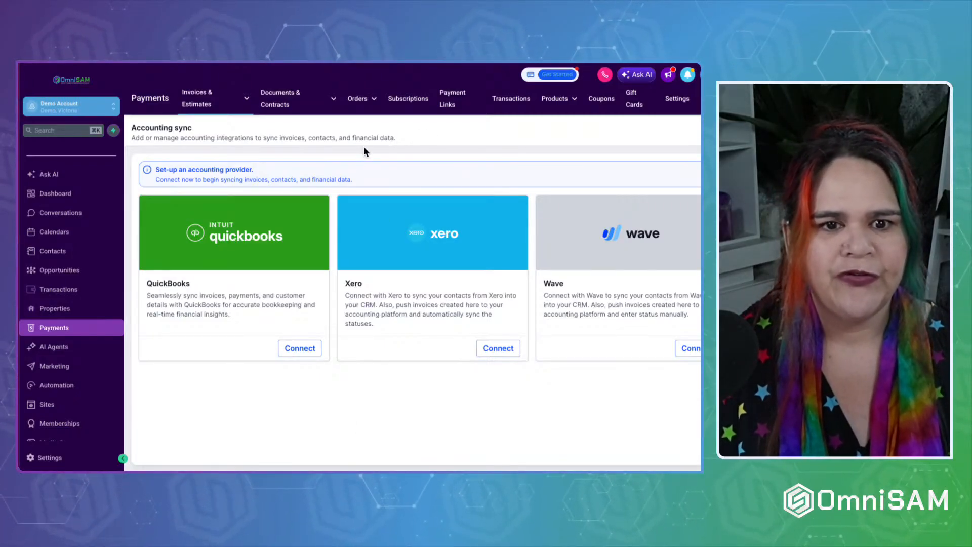
Browse All Documents & Contracts and All Invoices, then start new one-time invoice INV-000002.
mouse_move(281, 99)
click(275, 125)
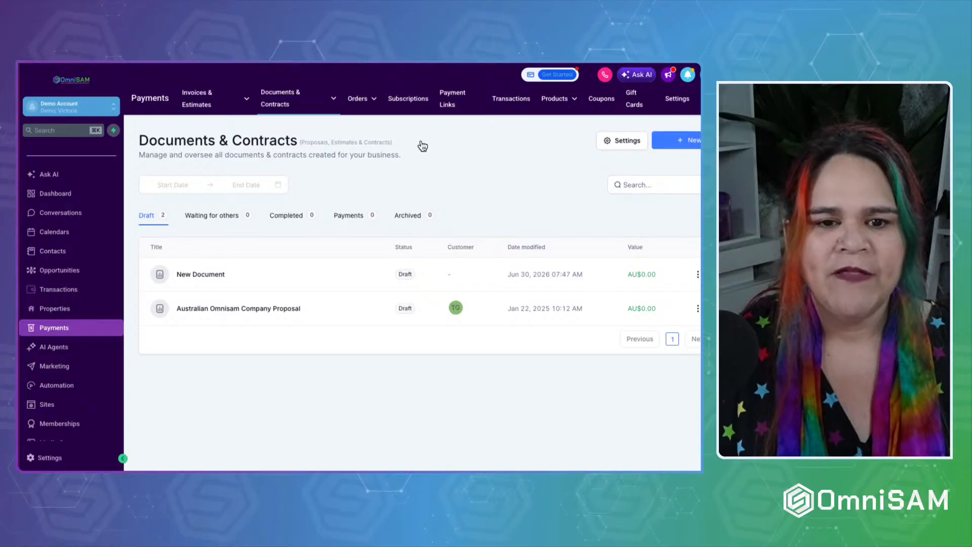
mouse_move(288, 105)
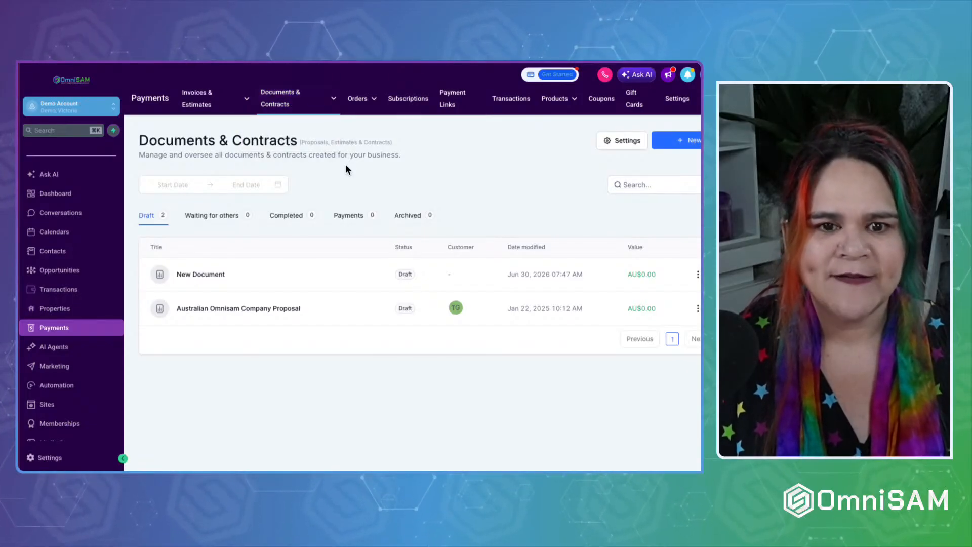
mouse_move(187, 96)
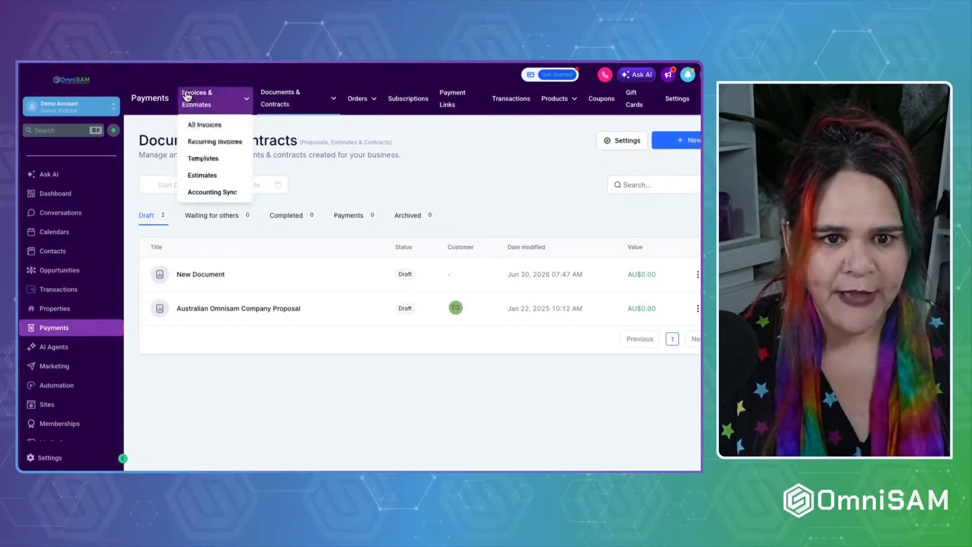
click(197, 127)
mouse_move(278, 104)
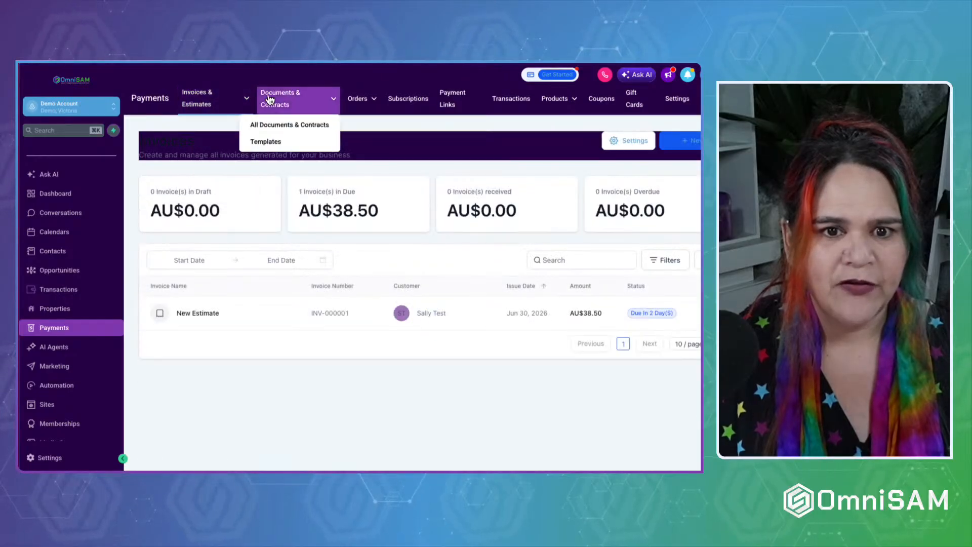
click(274, 127)
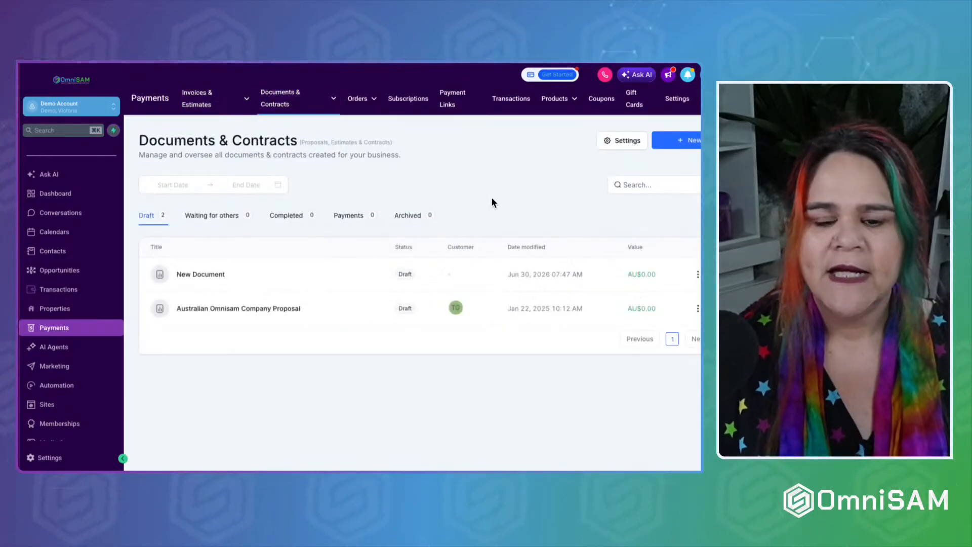
mouse_move(207, 99)
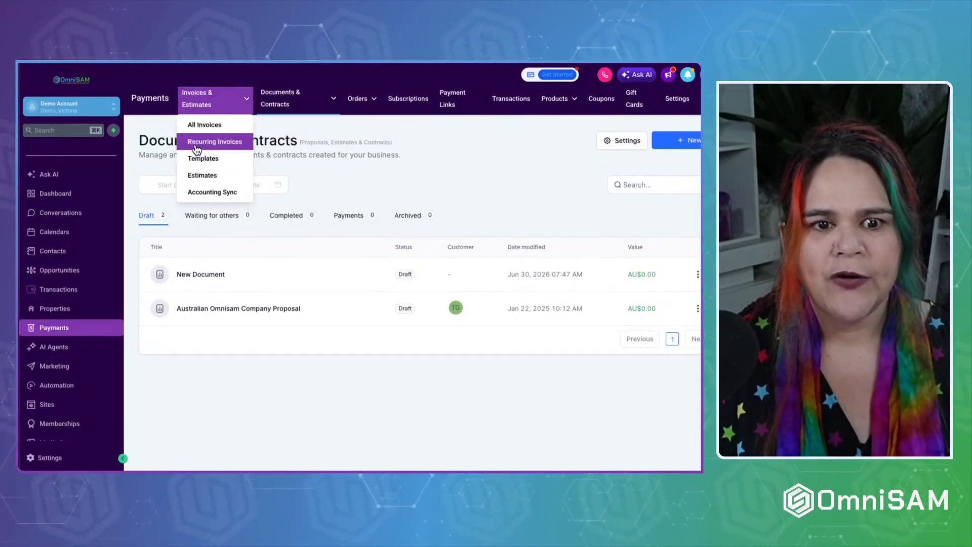
click(196, 125)
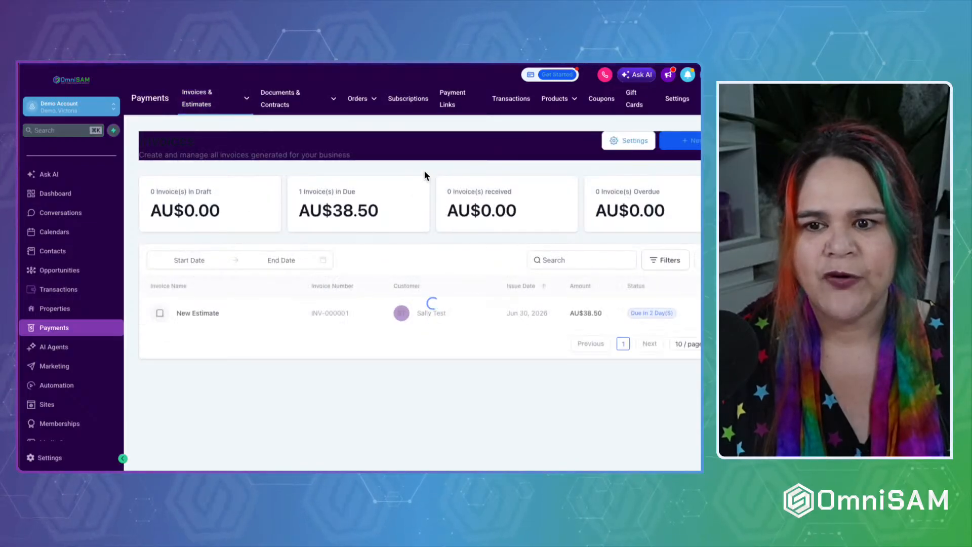
click(693, 147)
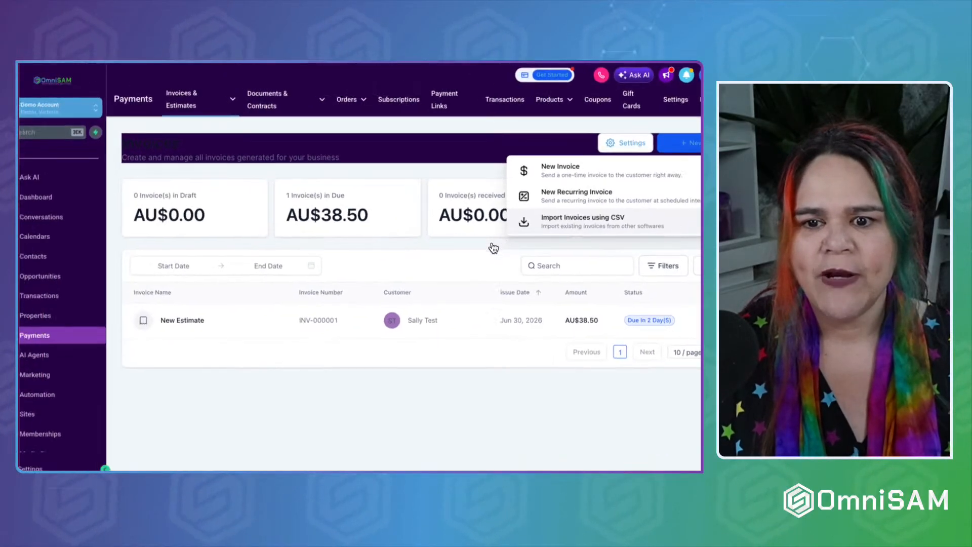
click(568, 168)
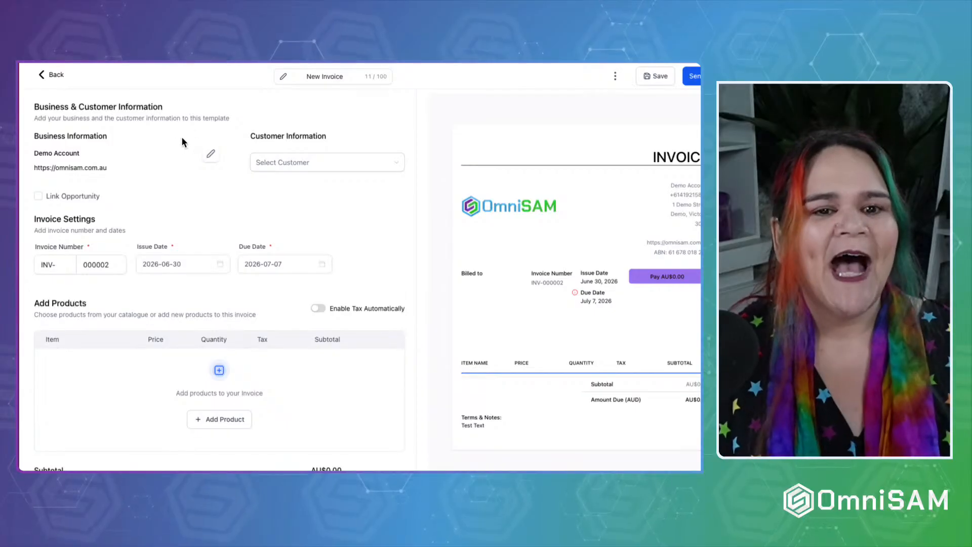
Bill the demo customer, keep issue date 30 June 2026, and set due date 28 July 2026.
click(282, 162)
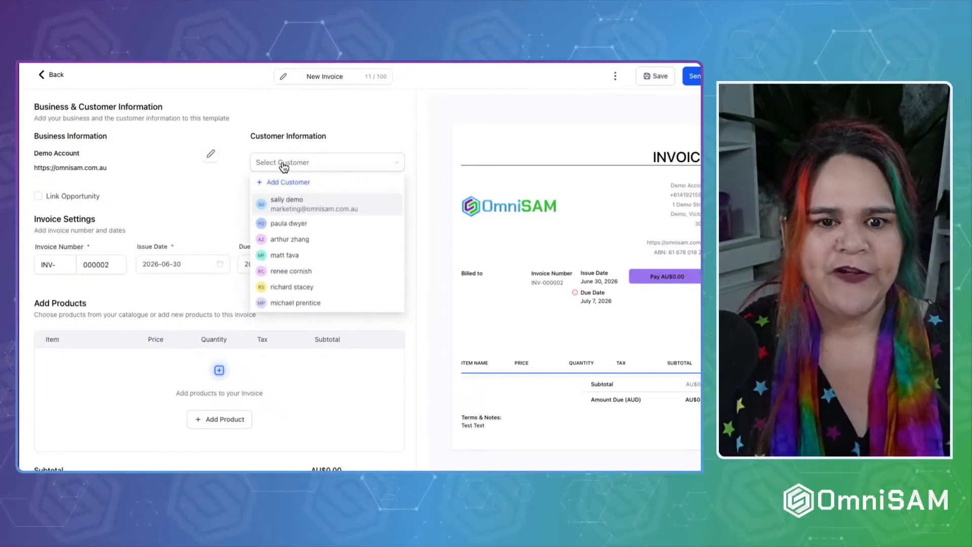
click(290, 205)
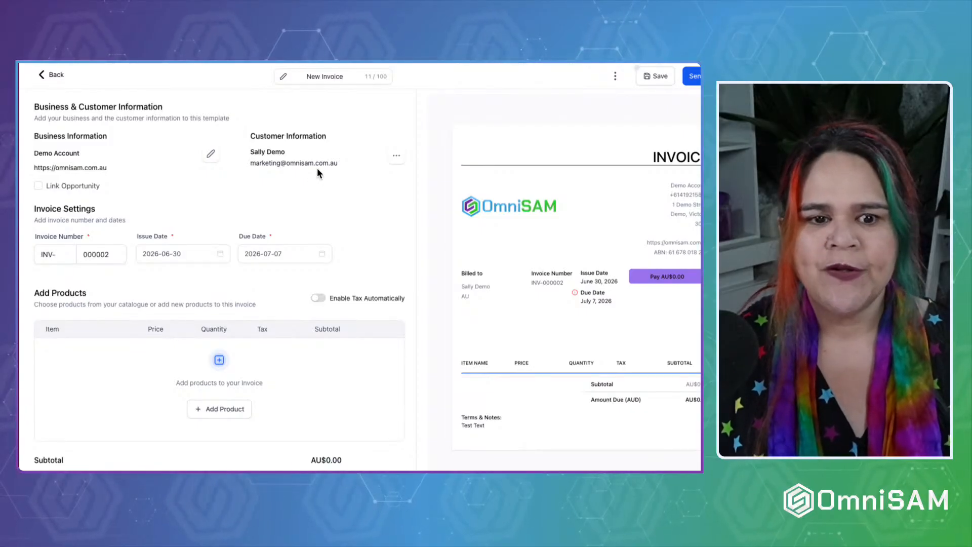
double_click(105, 254)
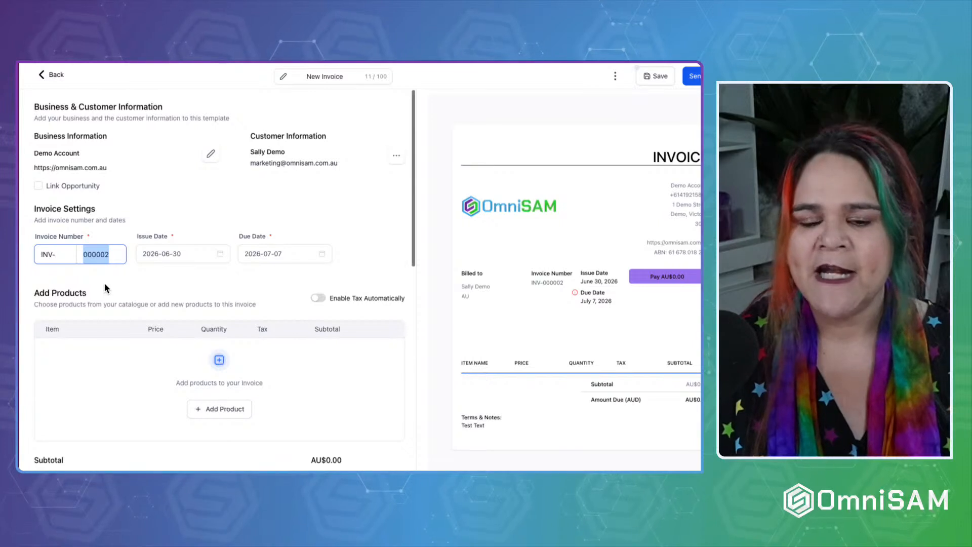
click(174, 258)
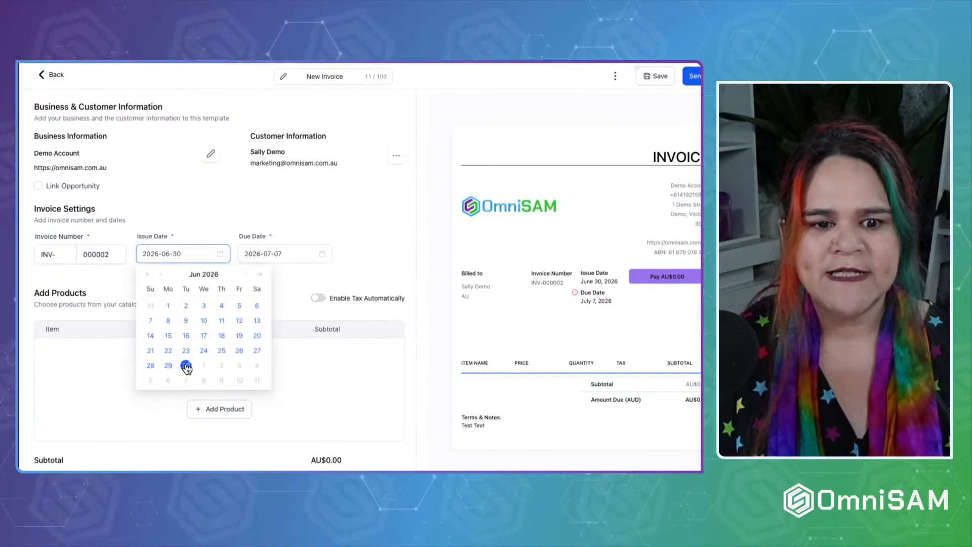
click(186, 364)
click(284, 253)
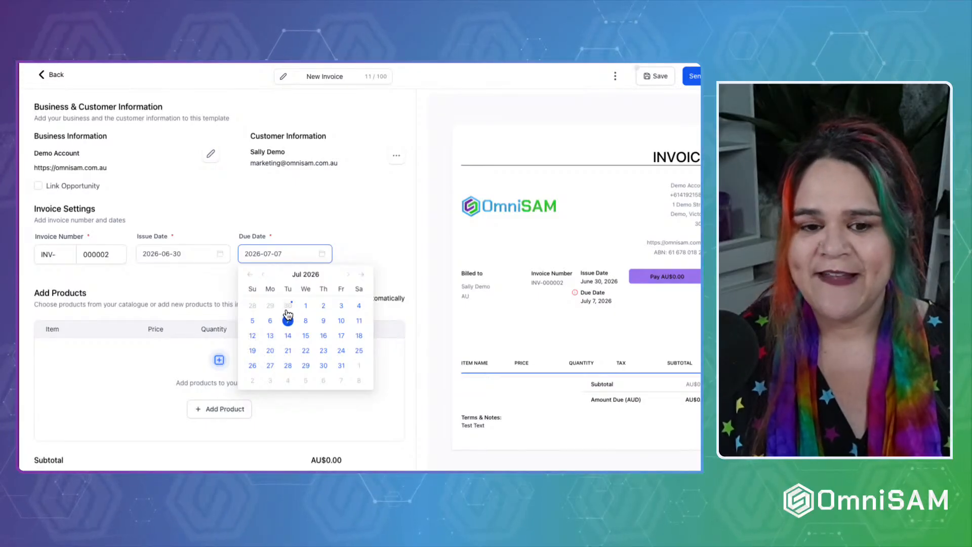
click(287, 365)
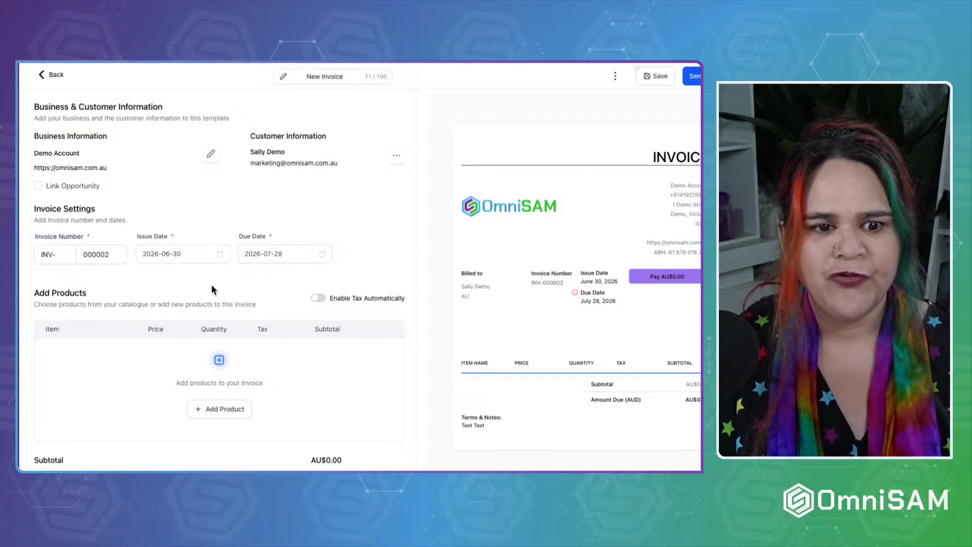
Add a Unisex t-shirt XS / Black Heather line at AU$29.50 and show its description.
scroll(211, 286, down, 1)
click(219, 352)
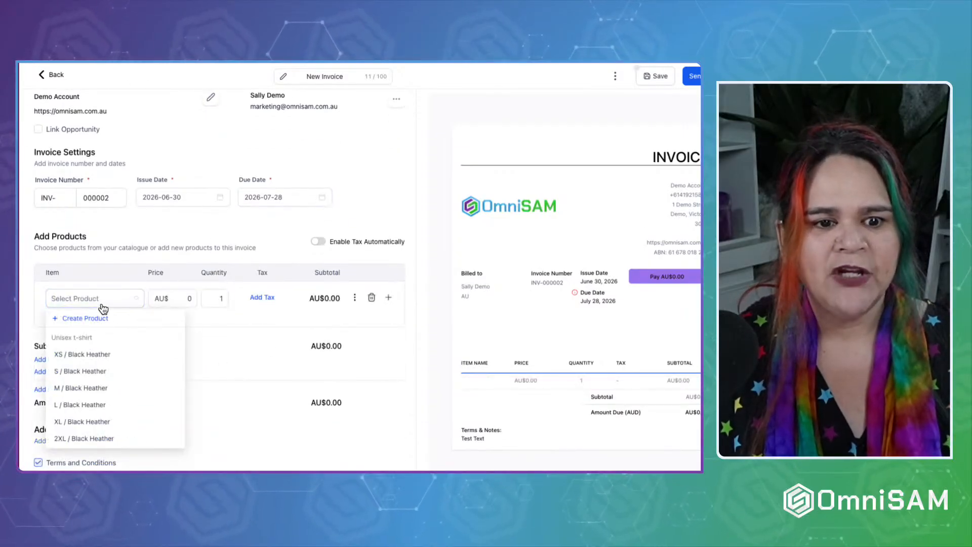
click(96, 354)
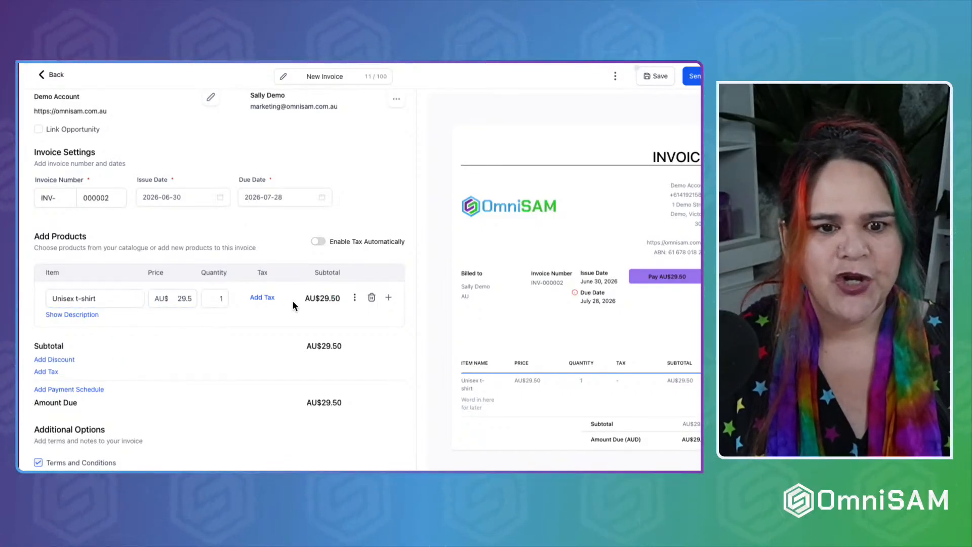
click(89, 315)
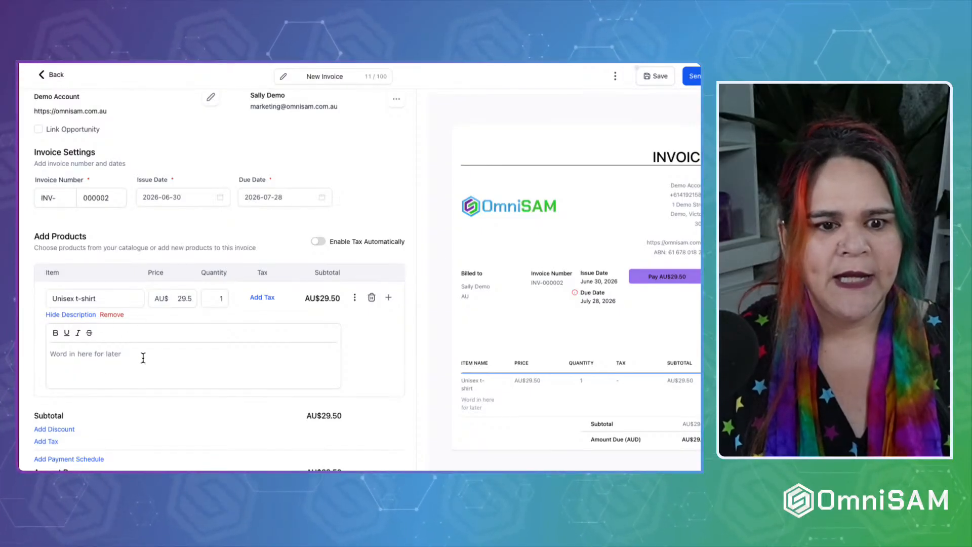
Test-edit the t-shirt description, restore the original text, and add an empty second product line.
drag(143, 354, 50, 354)
text(dsssssss)
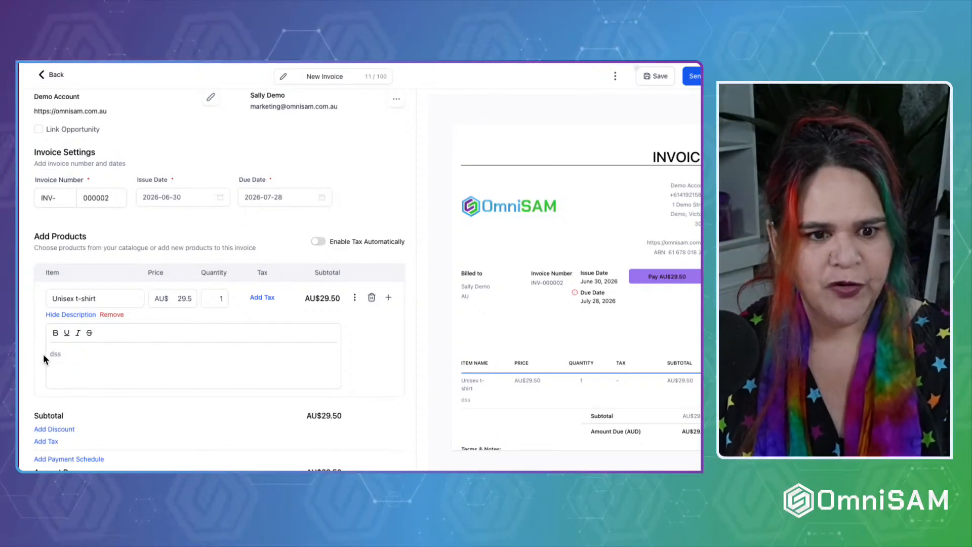
key(BackSpace)
key(BackSpace)
key(BackSpace)
text(dsssssss)
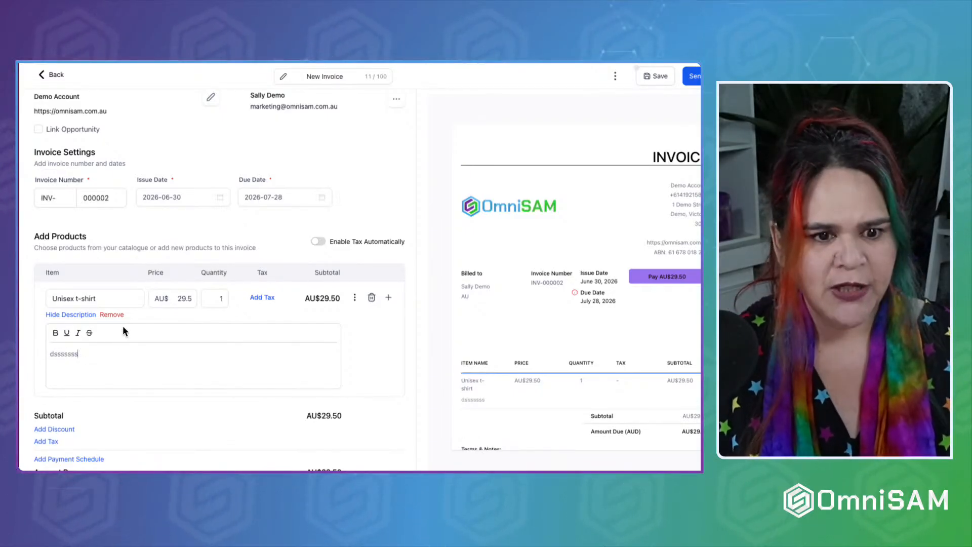
key(ctrl+z)
triple_click(99, 355)
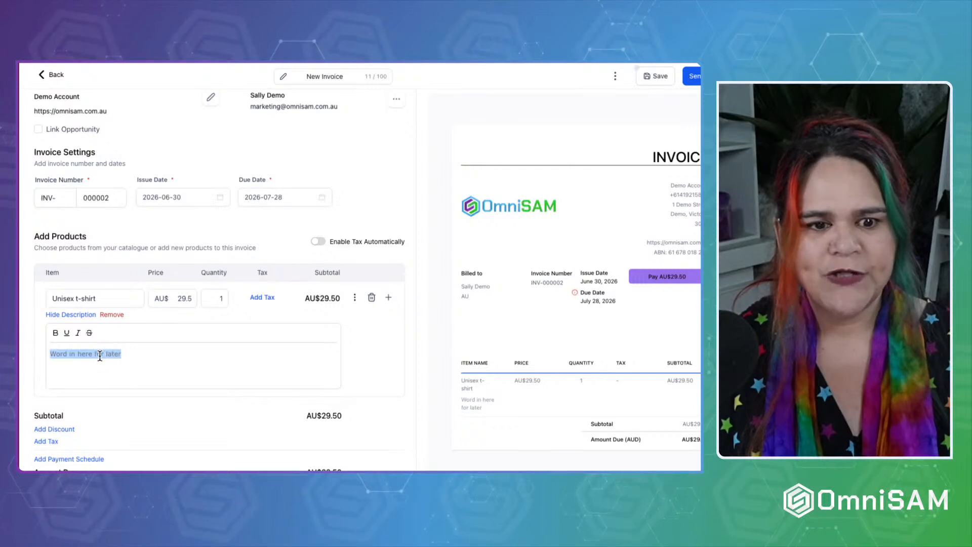
click(168, 314)
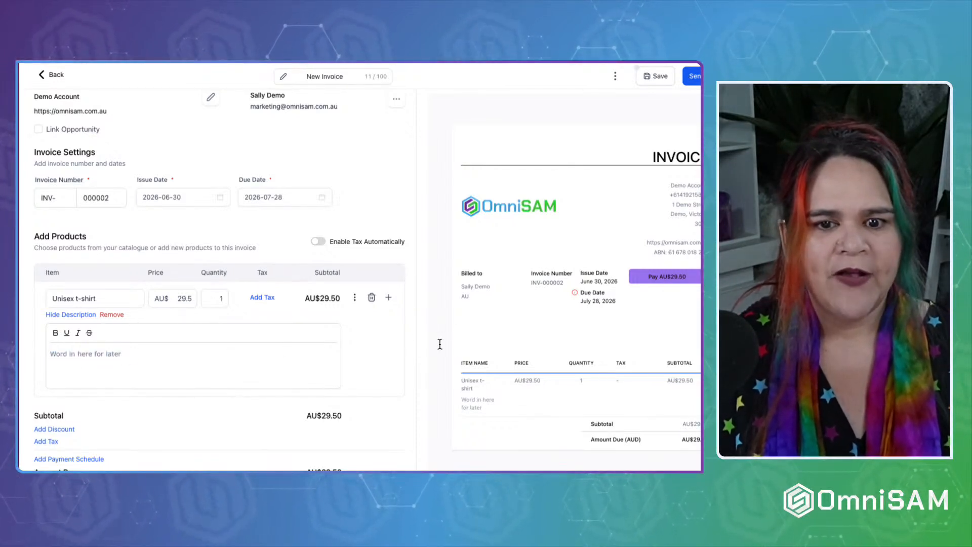
click(389, 297)
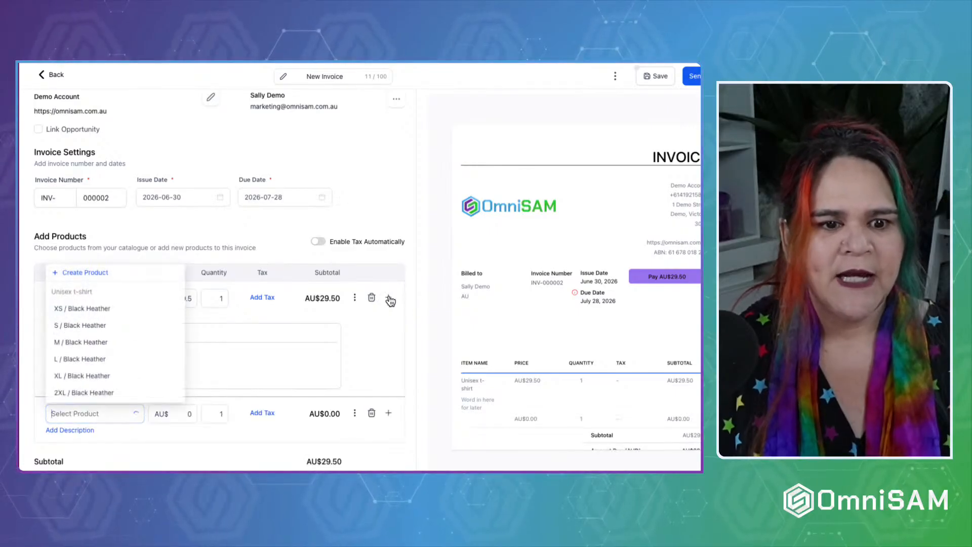
Create a new Service product named SEO Audit with price name SEO Audit and amount 250.
click(76, 270)
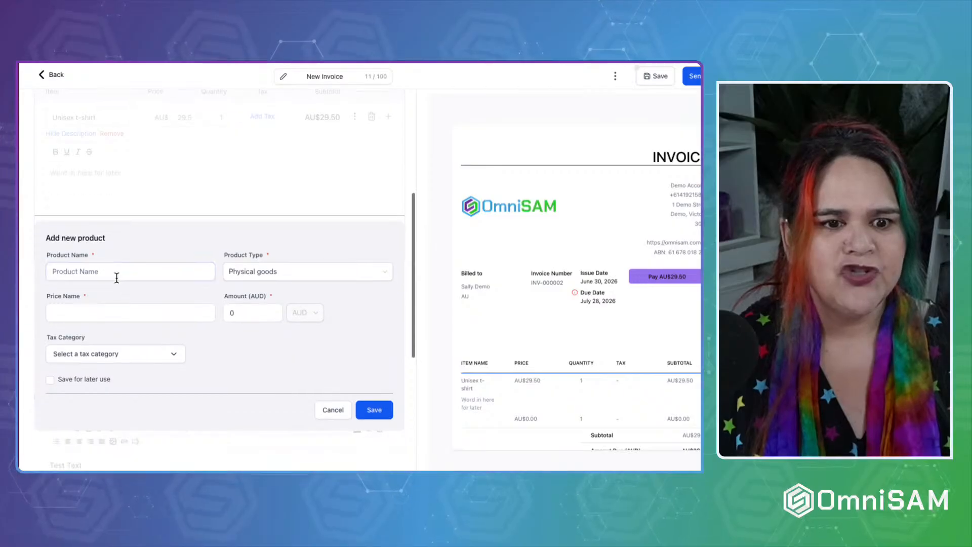
click(116, 274)
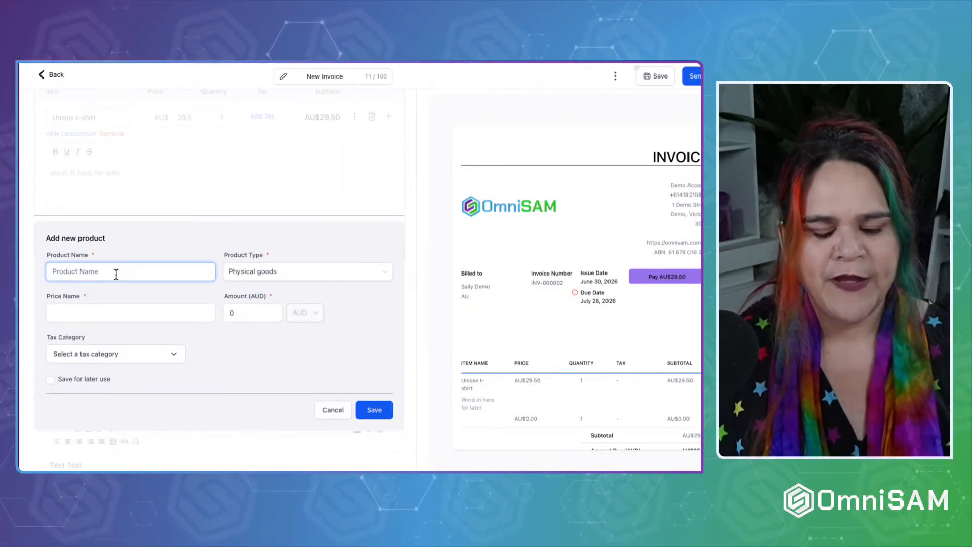
text(SEO Audit)
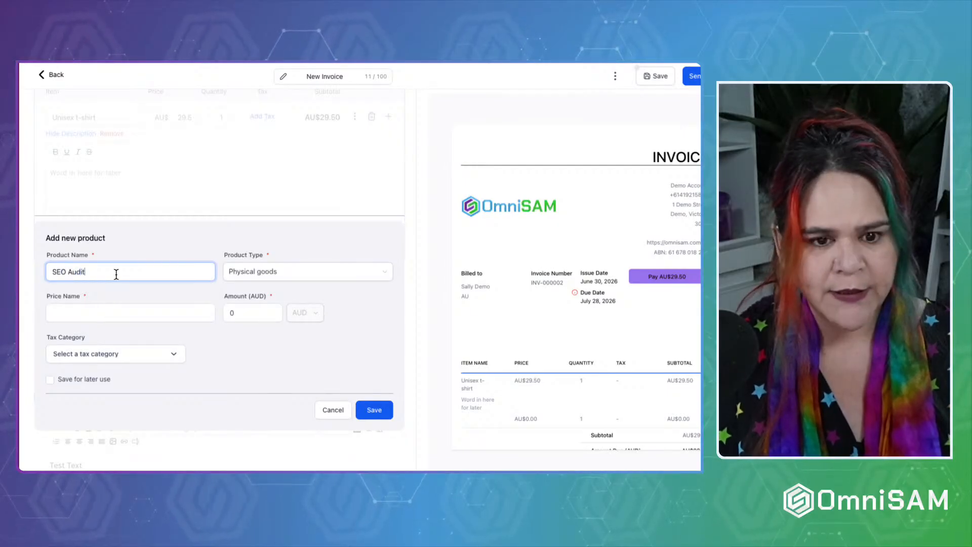
click(297, 272)
click(238, 327)
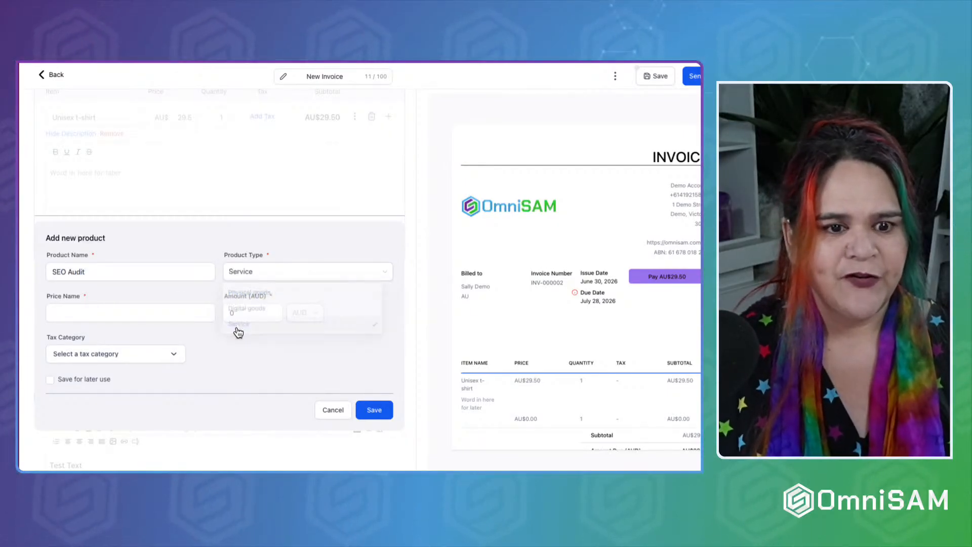
click(121, 313)
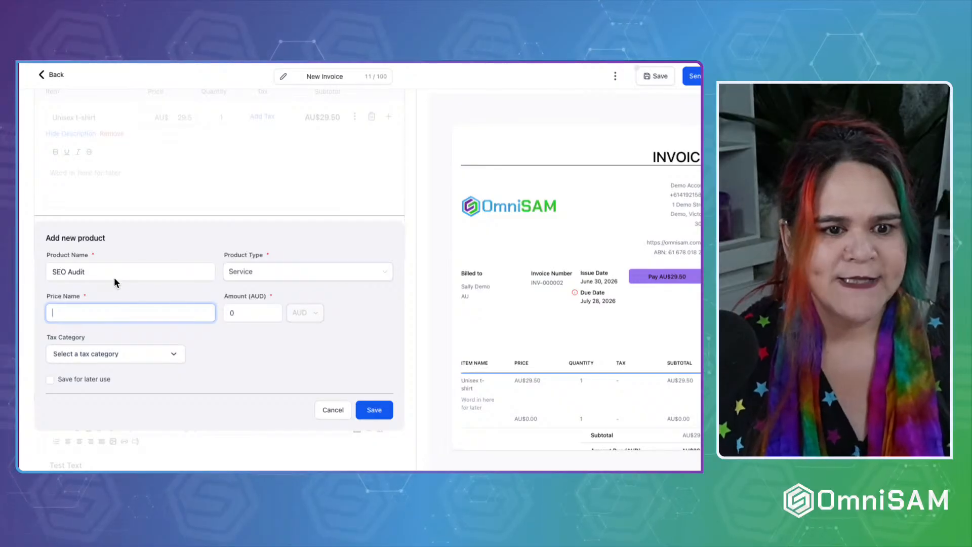
drag(113, 278, 41, 276)
key(ctrl+c)
click(62, 315)
key(ctrl+v)
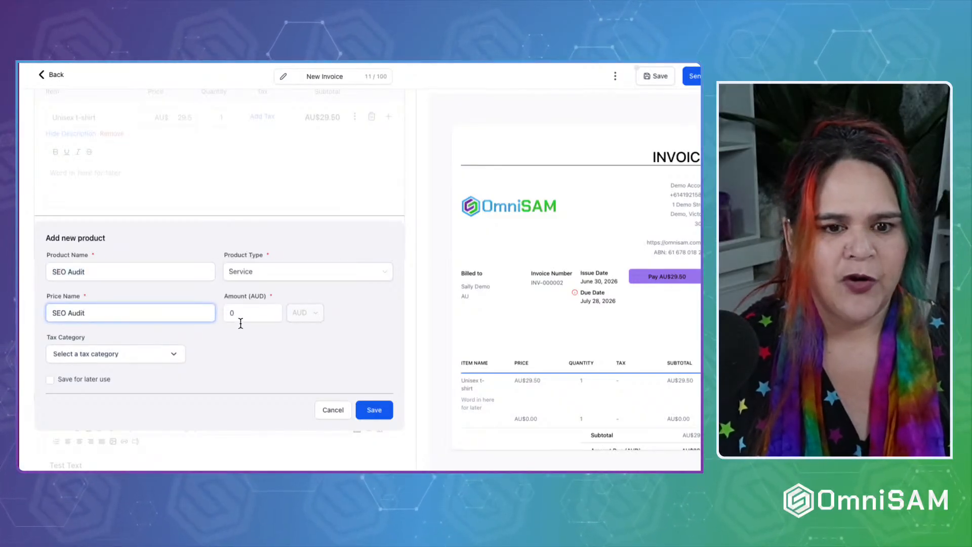
key(Tab)
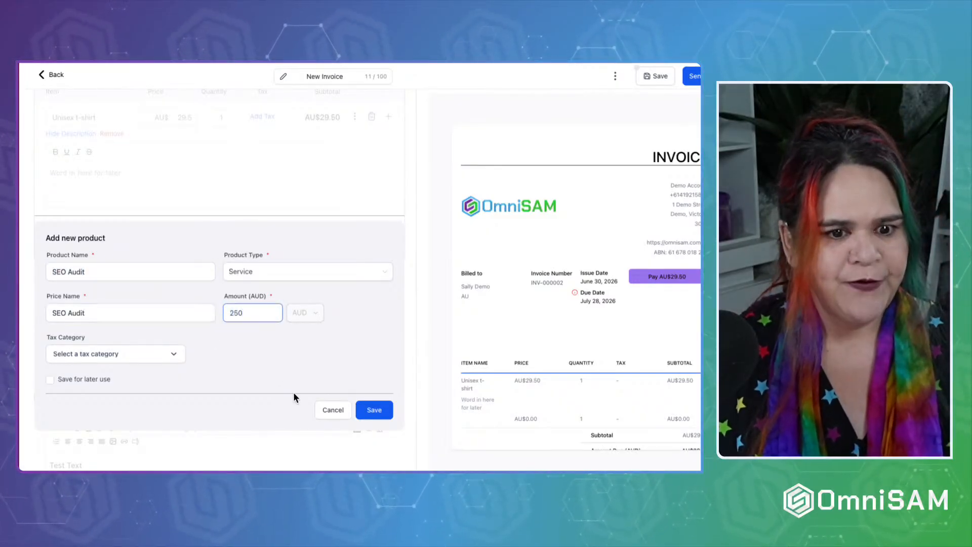
click(294, 393)
Set its tax category to Advertising Agency Services, save it for later use, and add it to the invoice.
click(77, 356)
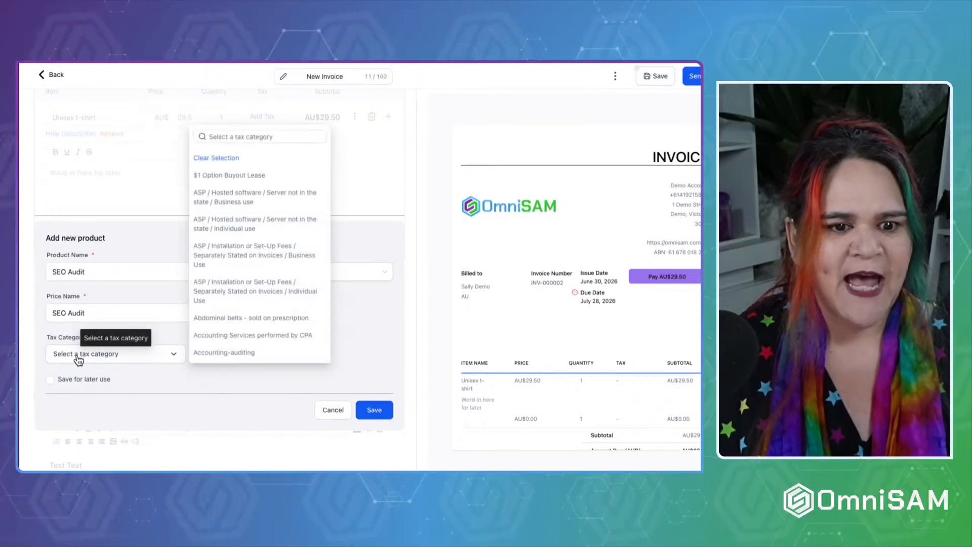
click(271, 136)
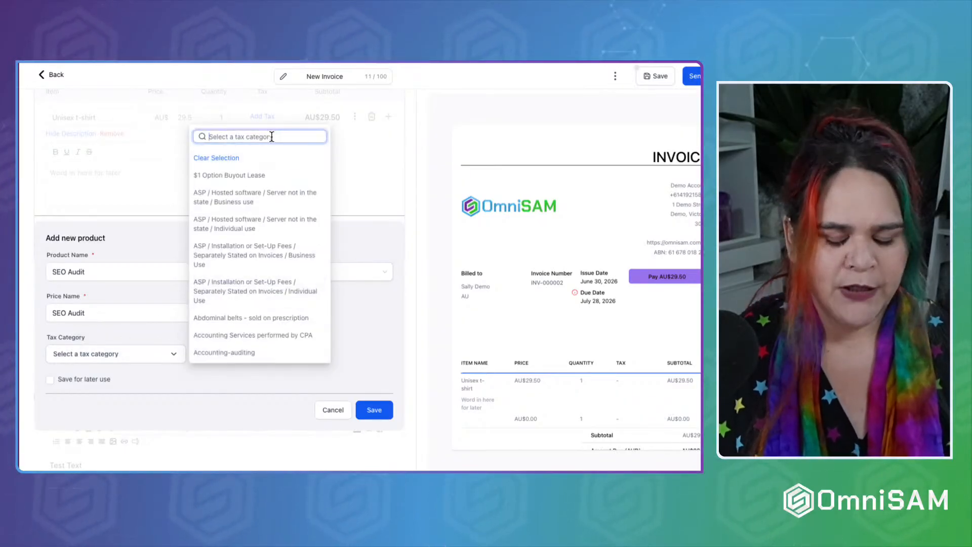
text(service)
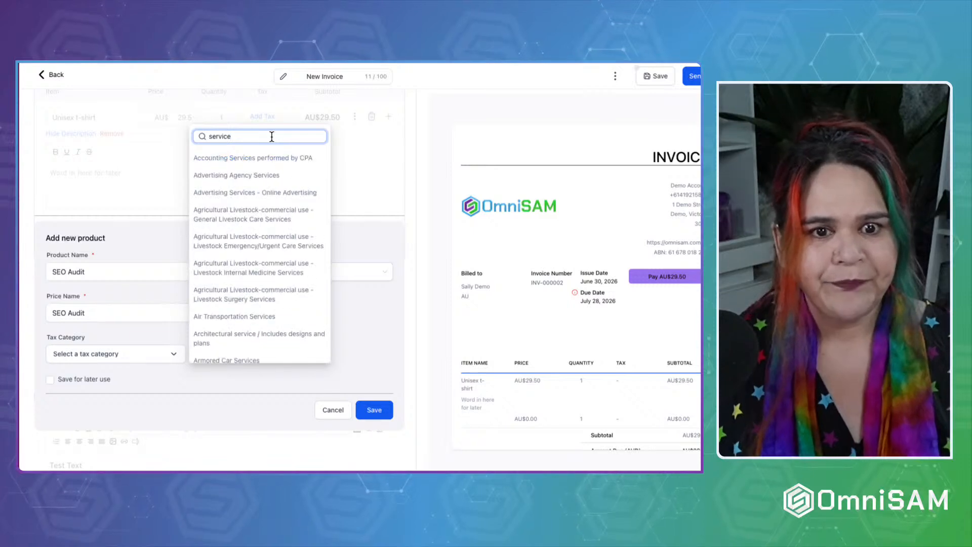
click(238, 173)
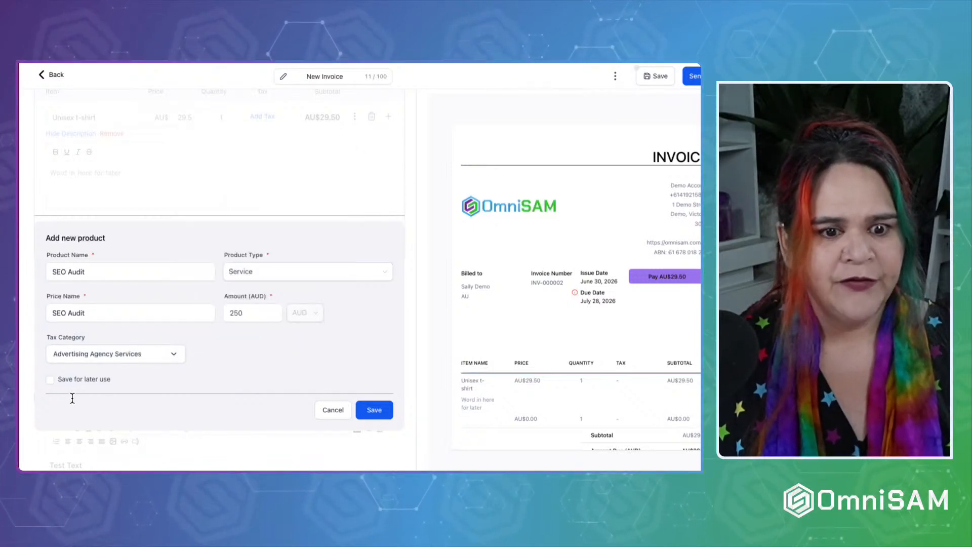
scroll(71, 397, down, 1)
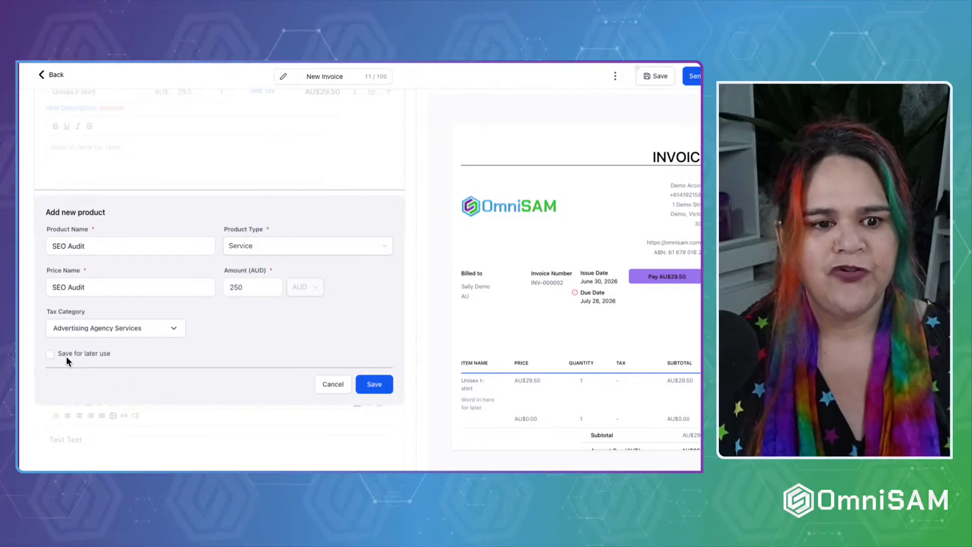
click(51, 355)
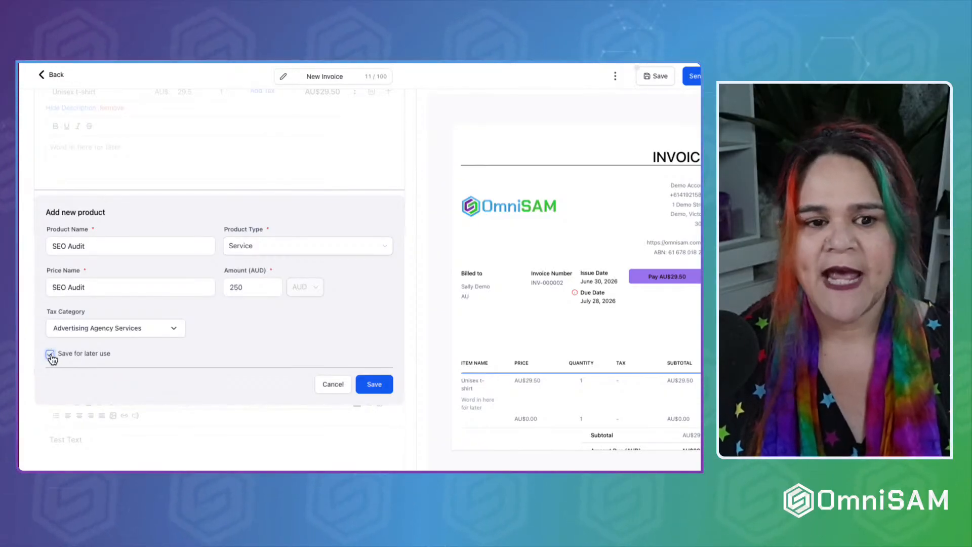
click(371, 385)
Collapse the t-shirt line's description.
scroll(151, 250, up, 3)
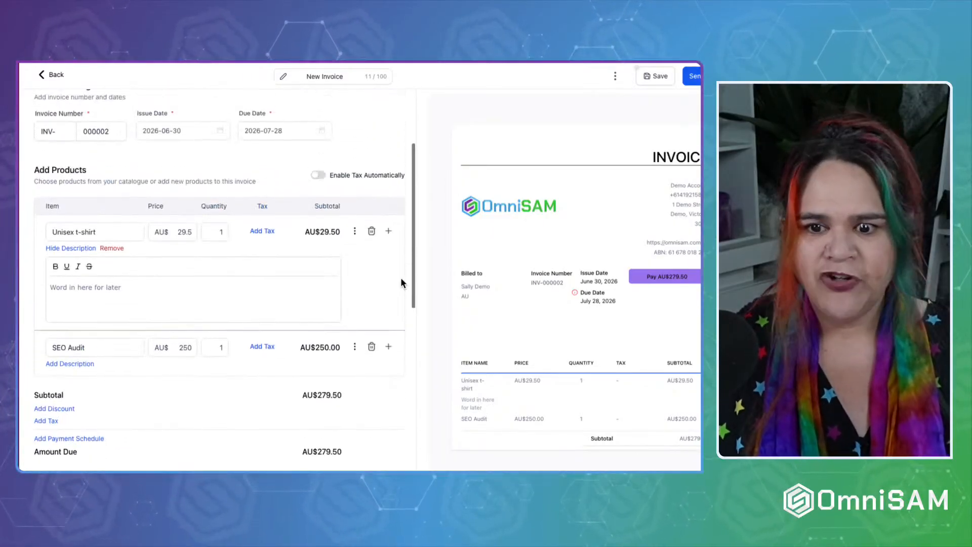
scroll(601, 395, down, 1)
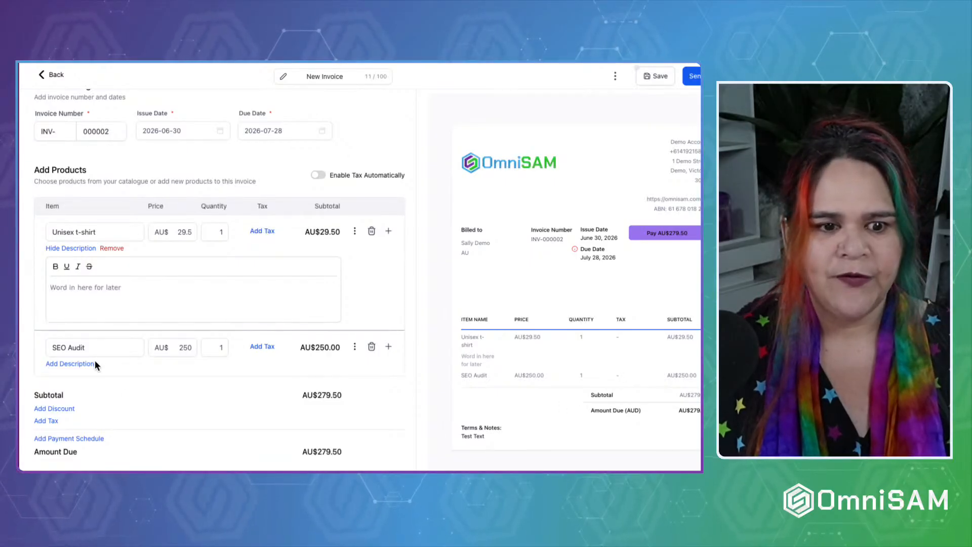
scroll(148, 397, down, 3)
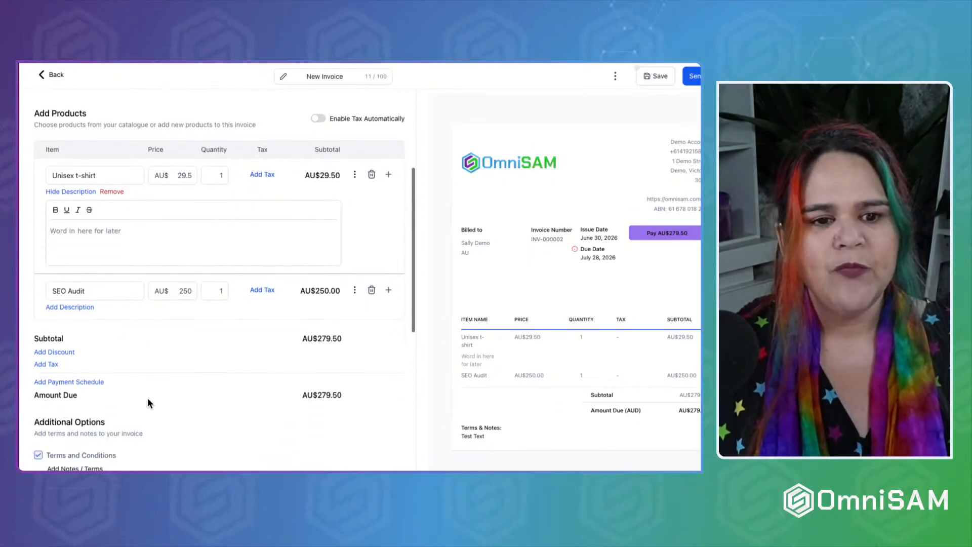
triple_click(157, 207)
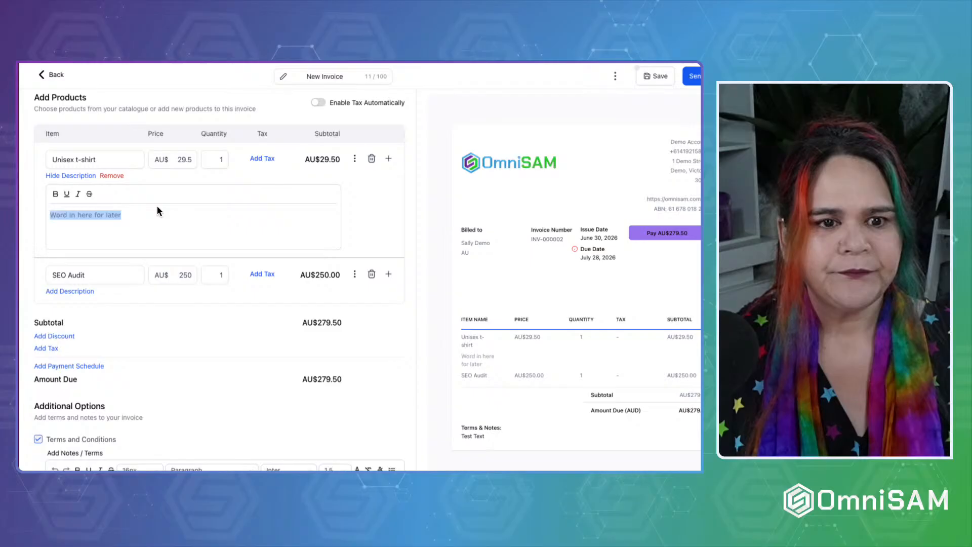
click(85, 177)
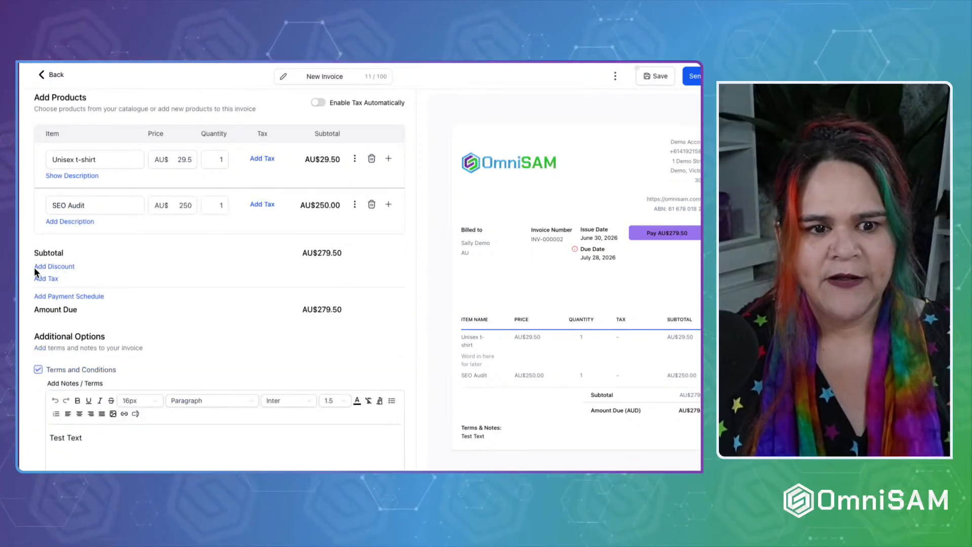
Apply a 50% percentage discount to the invoice.
click(52, 267)
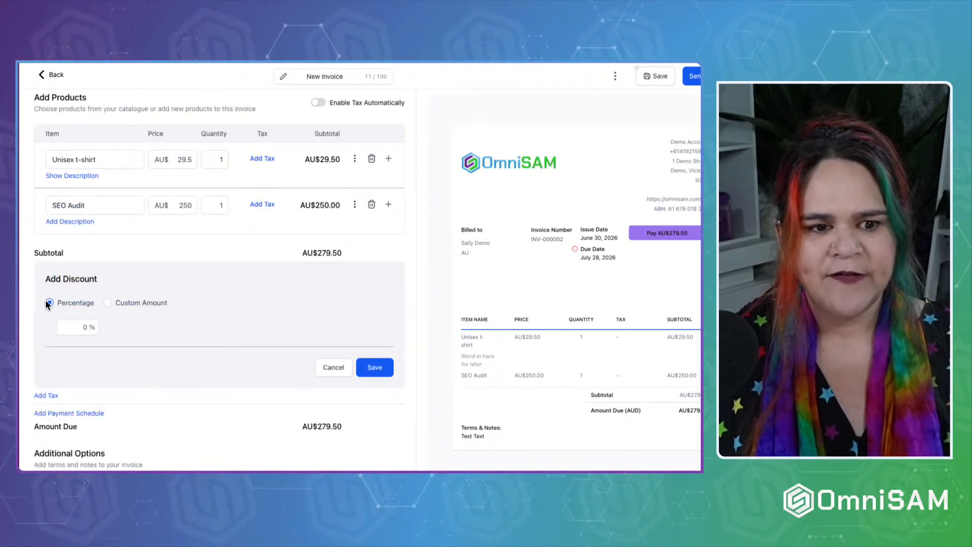
click(147, 304)
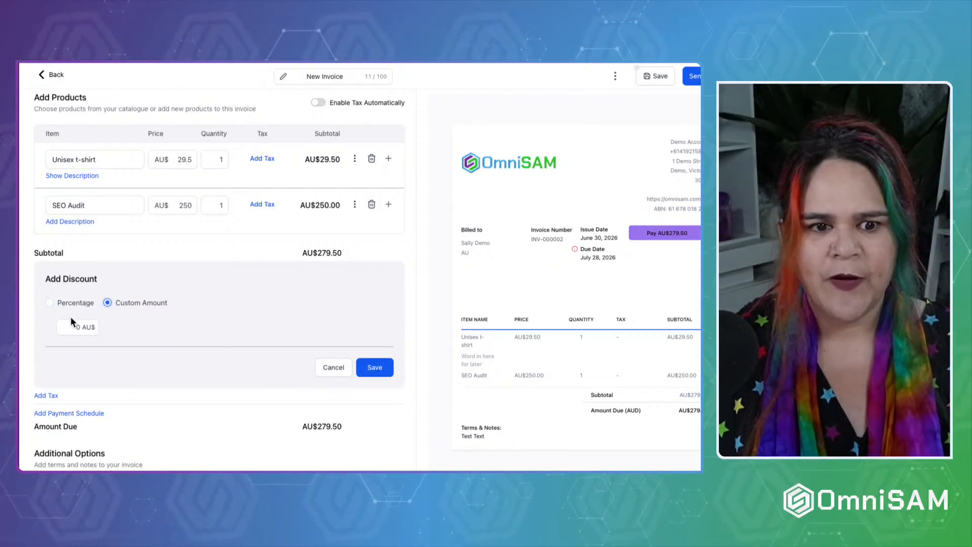
click(61, 326)
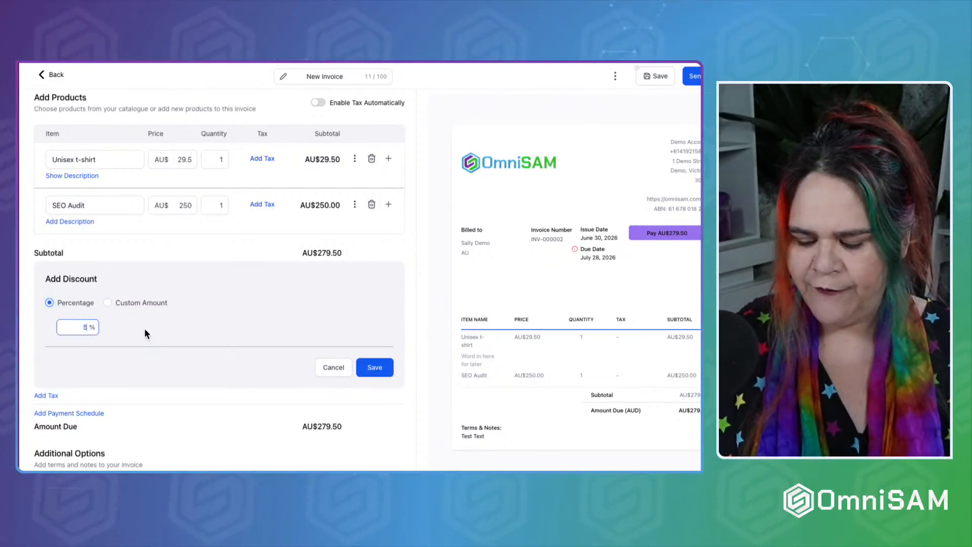
text(50)
click(375, 367)
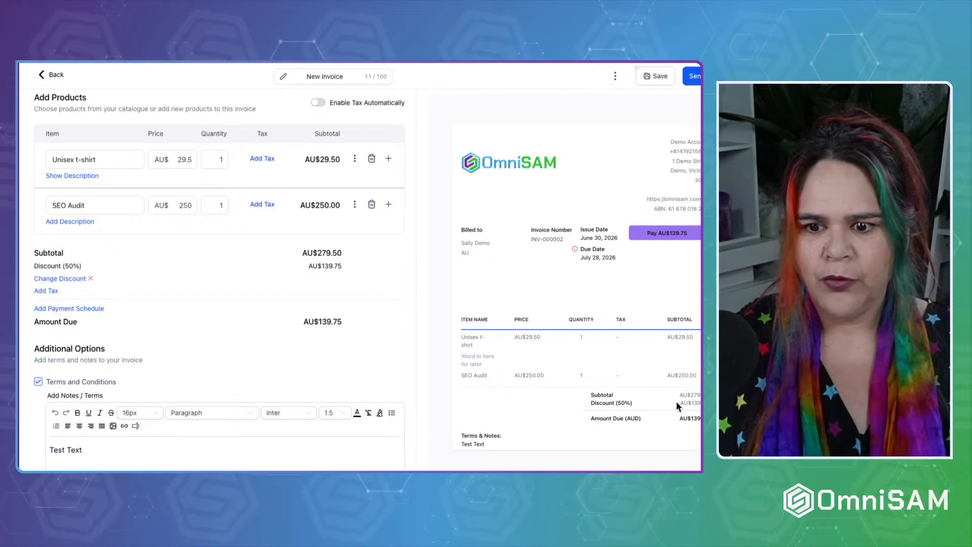
drag(677, 405, 460, 374)
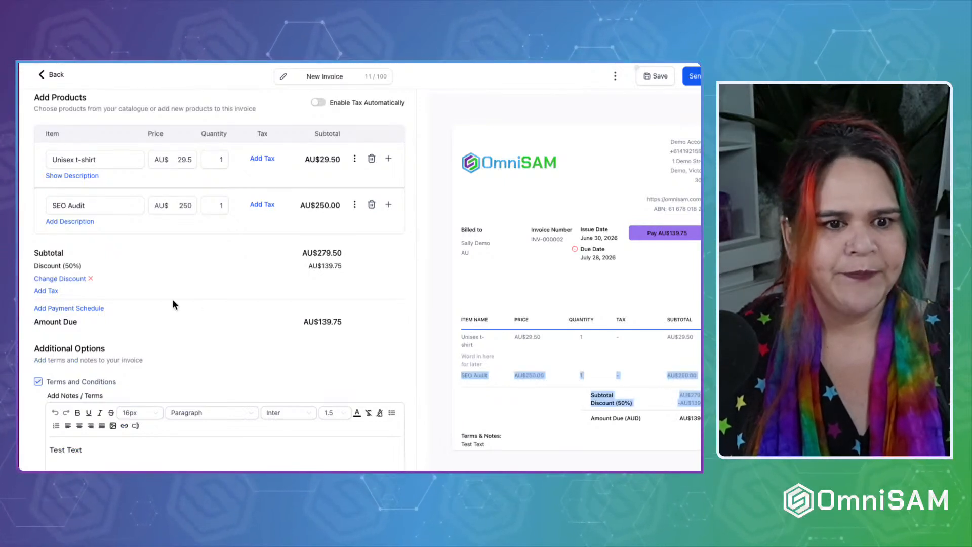
Add GST 10% tax to the invoice items, bringing the amount due to AU$153.73.
click(47, 292)
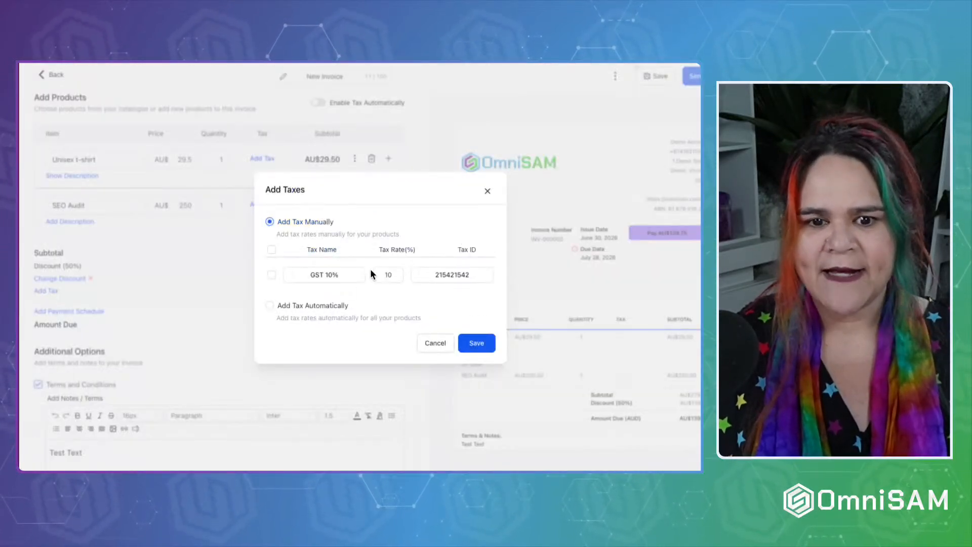
click(271, 275)
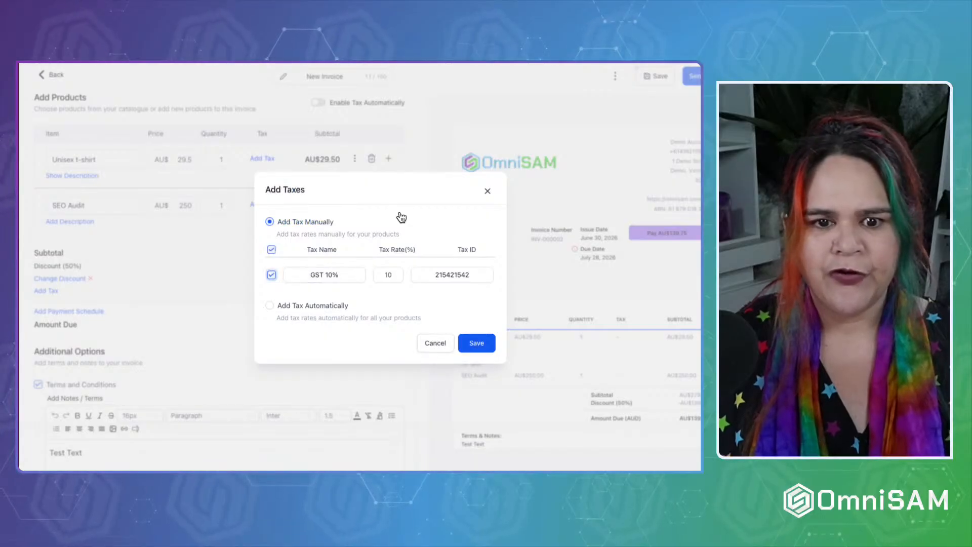
click(476, 342)
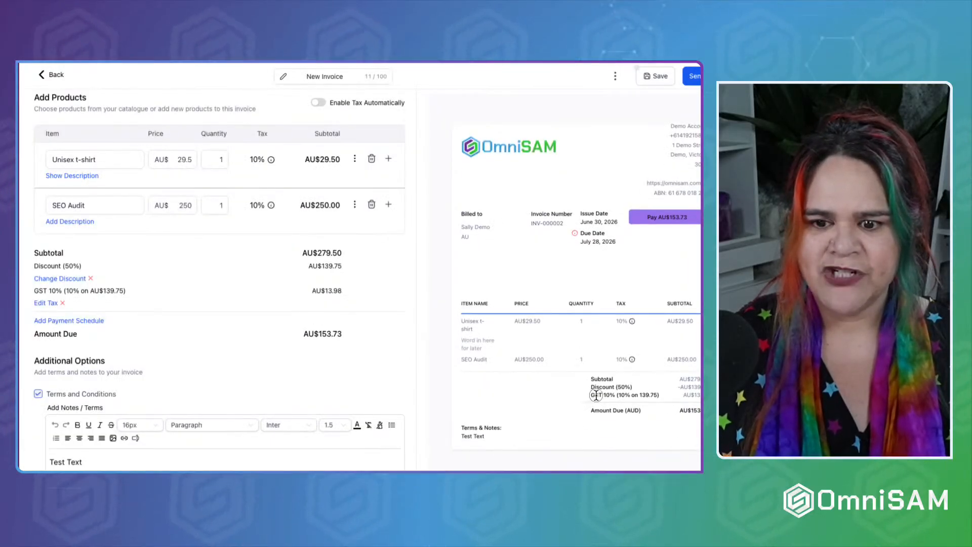
triple_click(596, 395)
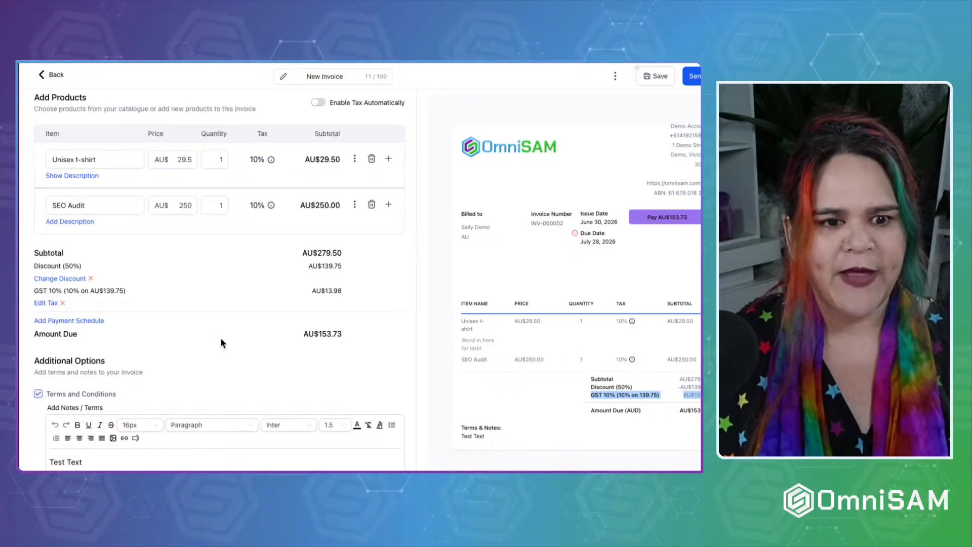
Scroll down to the Terms & Notes section and select its 'Test Text' note.
scroll(207, 339, down, 1)
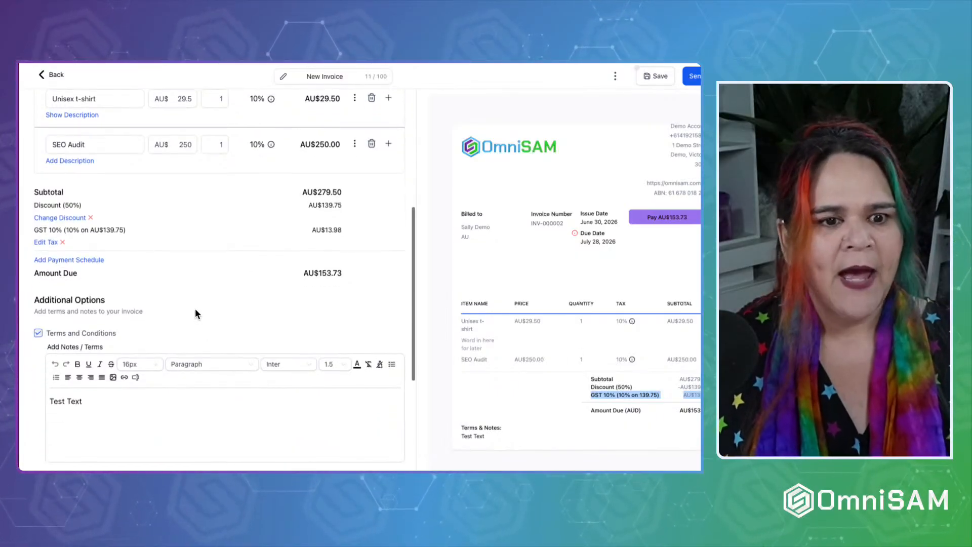
scroll(196, 310, down, 1)
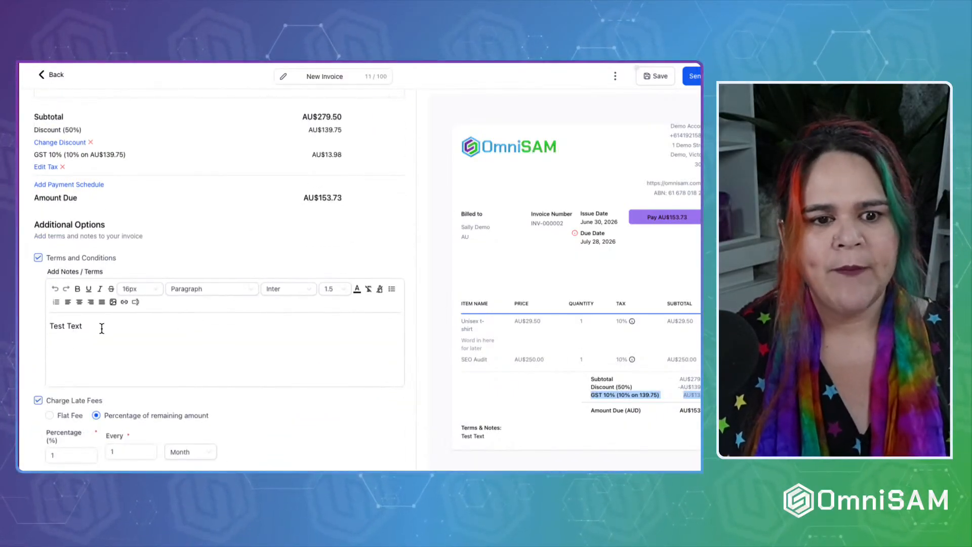
drag(99, 327, 31, 328)
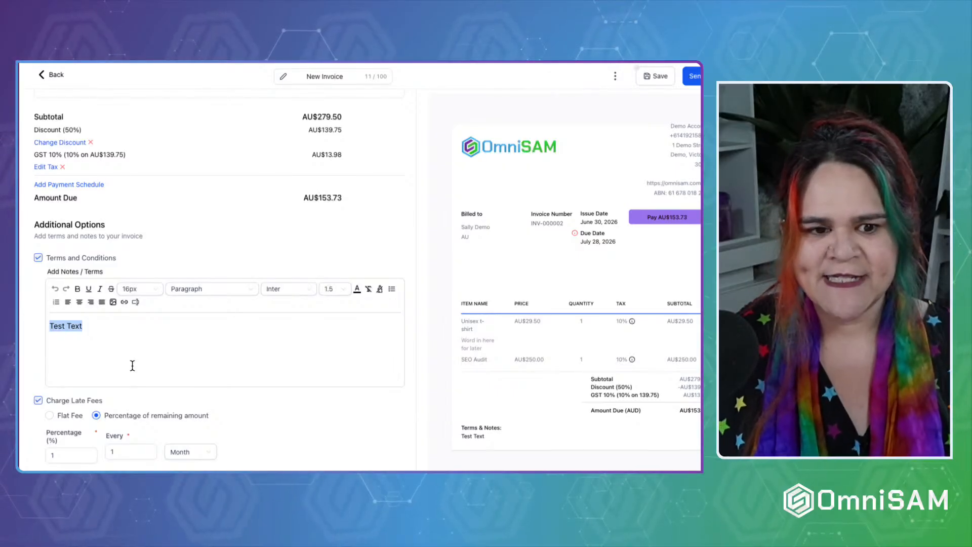
click(112, 356)
drag(84, 326, 48, 328)
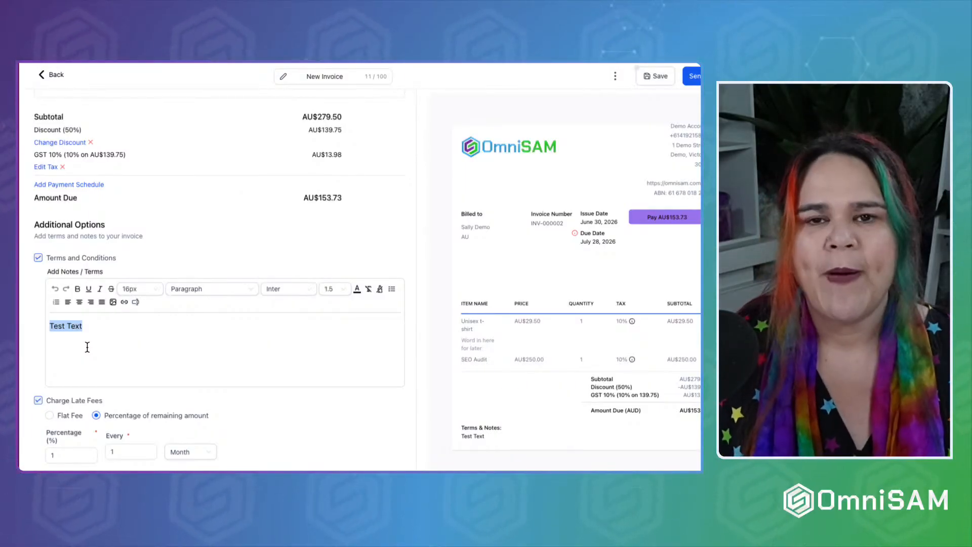
Turn off Charge Late Fees and leave Add Attachment unchecked.
scroll(87, 347, down, 3)
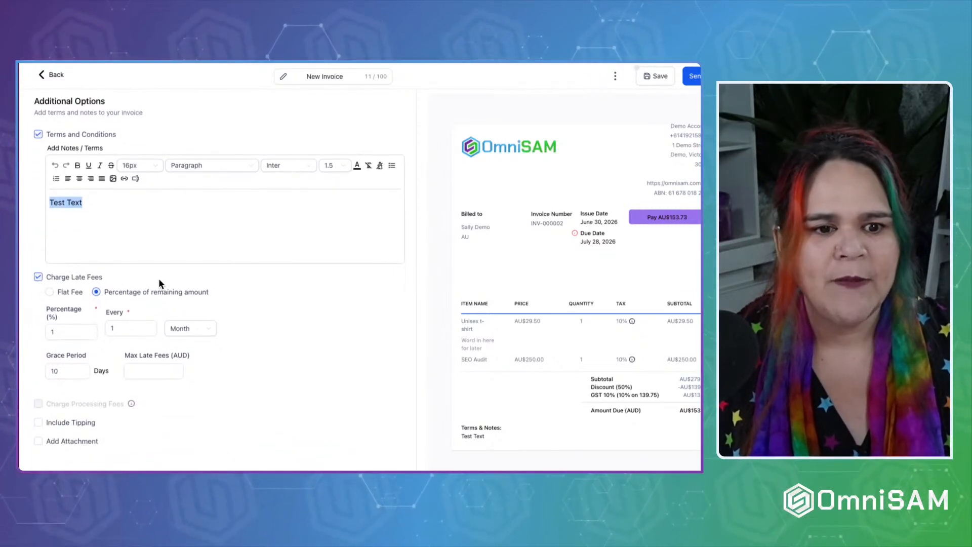
click(39, 278)
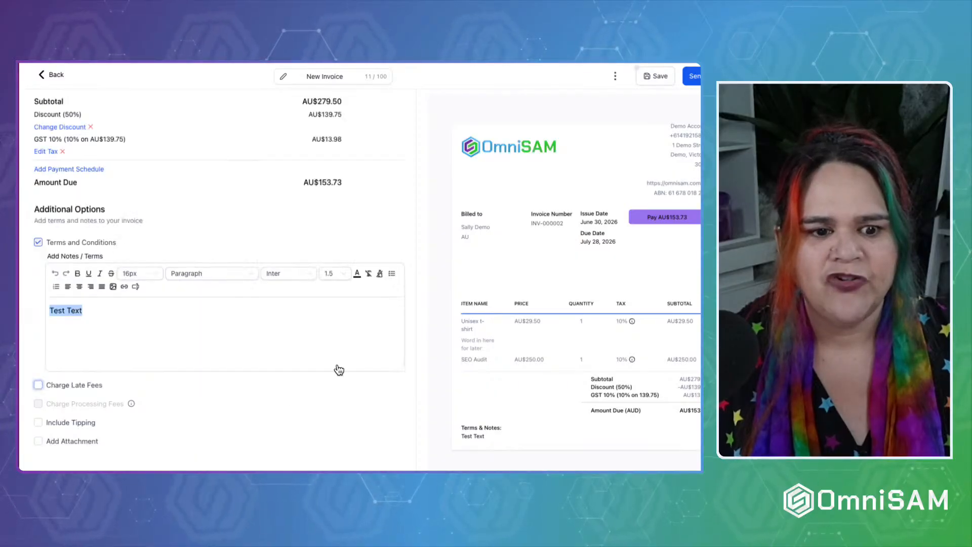
click(38, 441)
scroll(163, 429, down, 1)
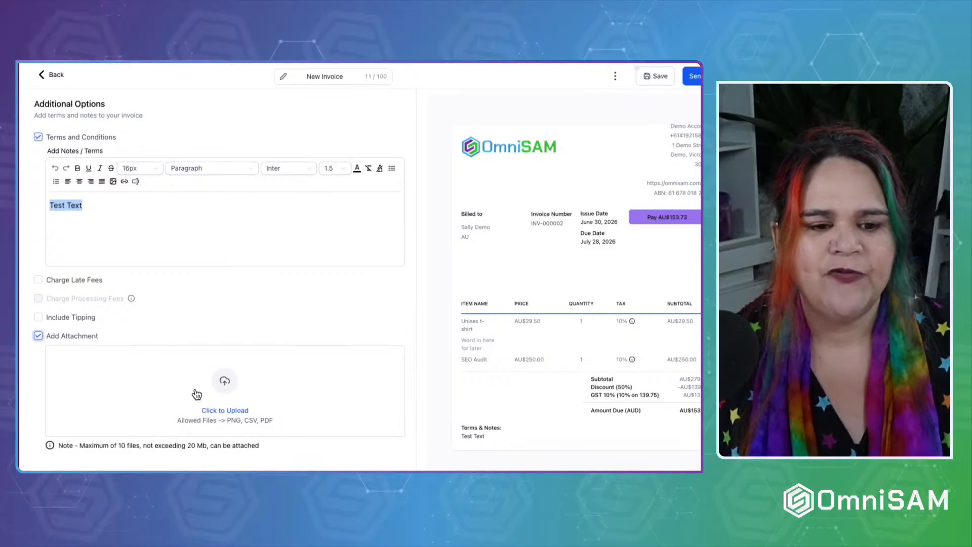
click(71, 336)
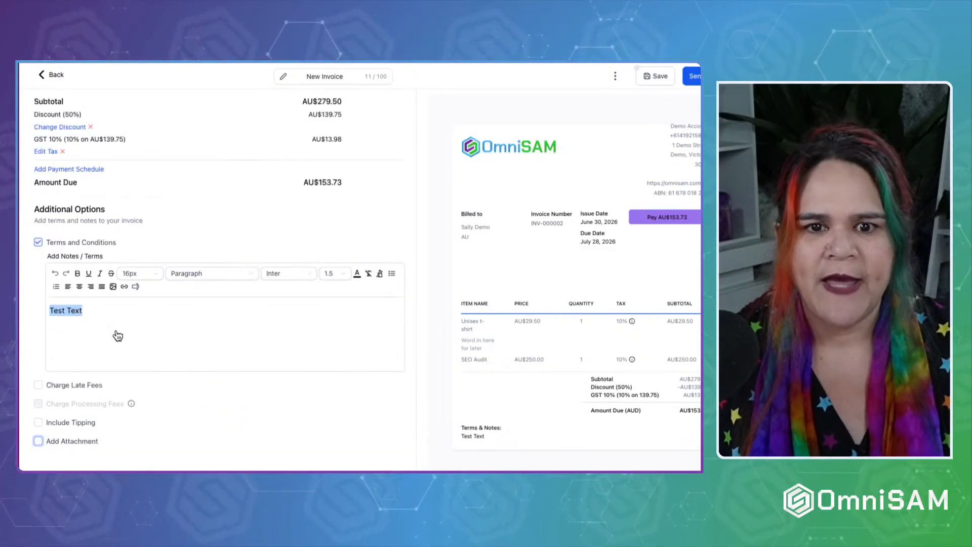
scroll(201, 287, up, 7)
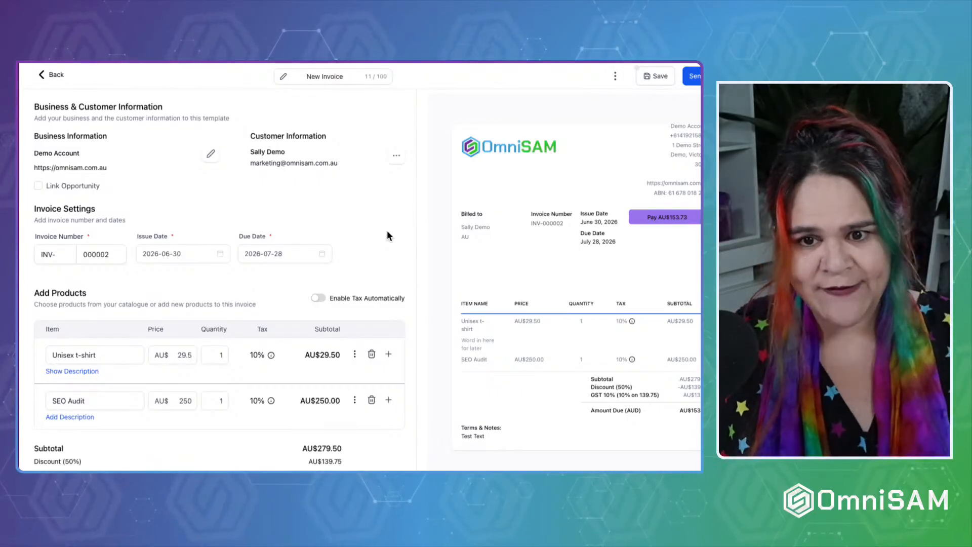
Preview the invoice as the customer sees it, then return to the editor.
click(616, 76)
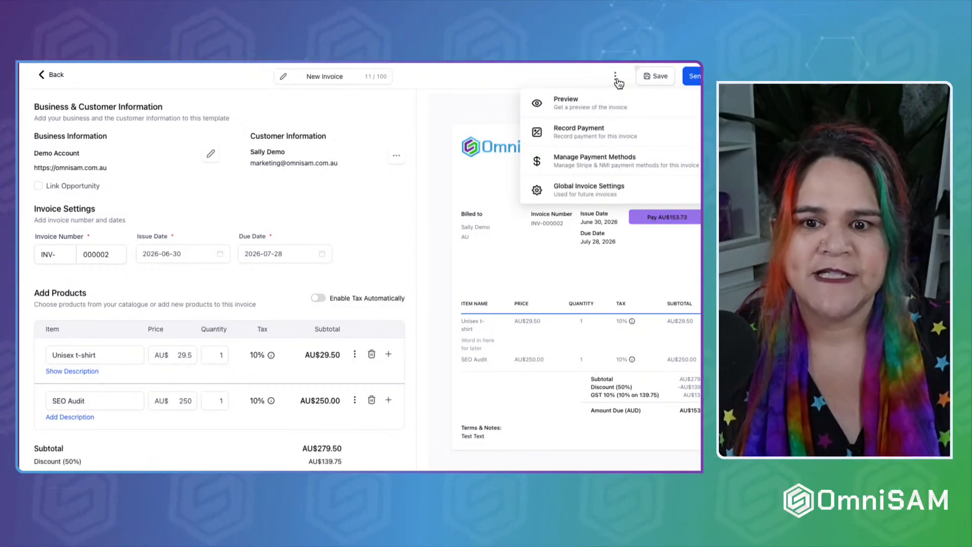
click(577, 104)
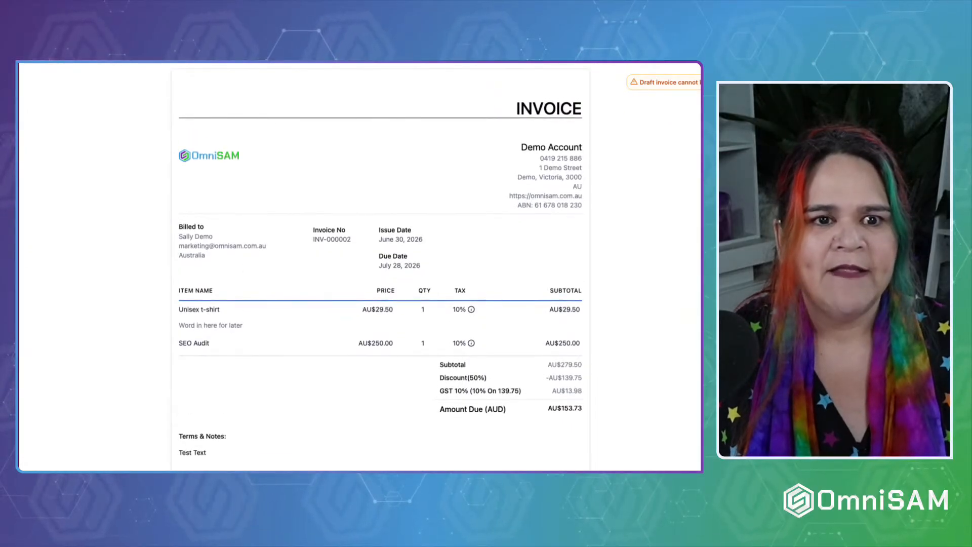
key(ctrl+w)
click(710, 76)
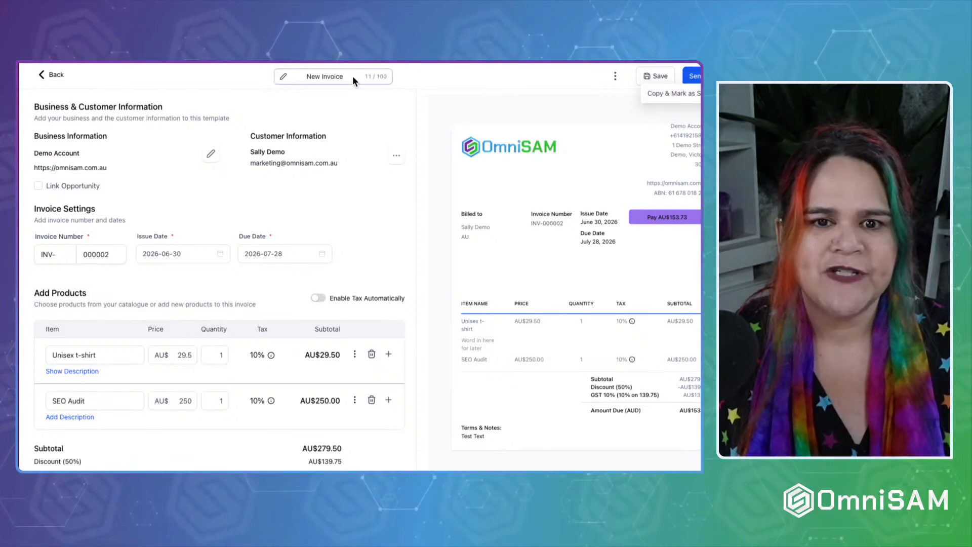
Rename the invoice title to 'SEO Audit for' followed by the client's first name.
double_click(325, 76)
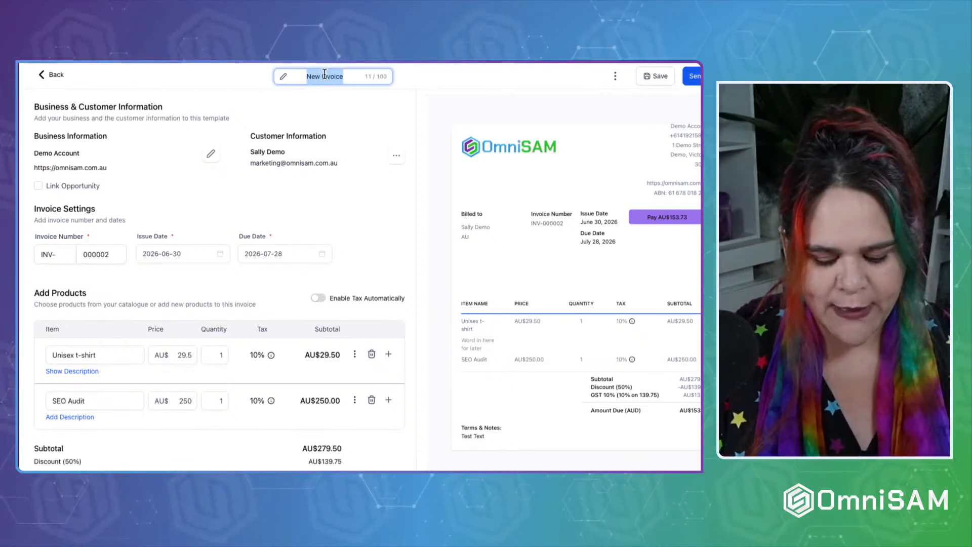
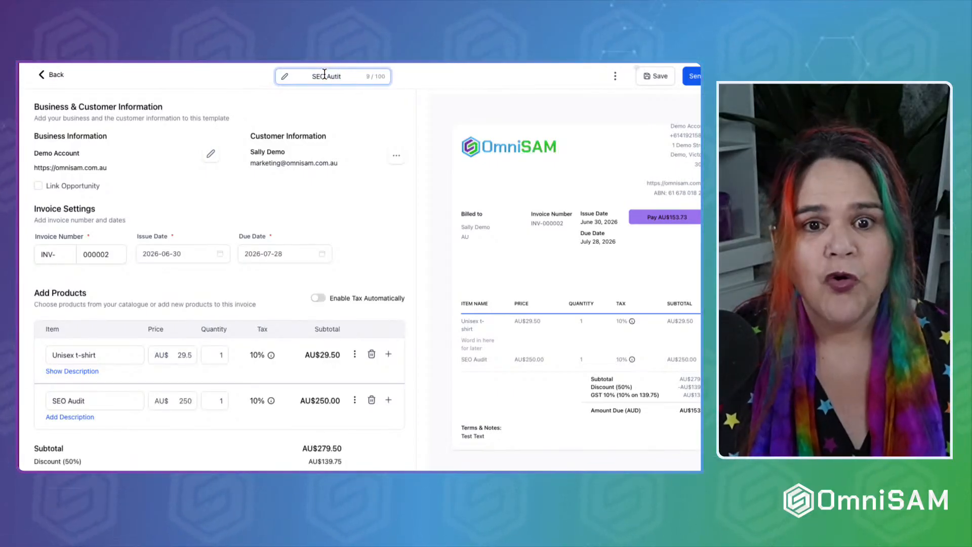
key(BackSpace)
key(BackSpace)
key(BackSpace)
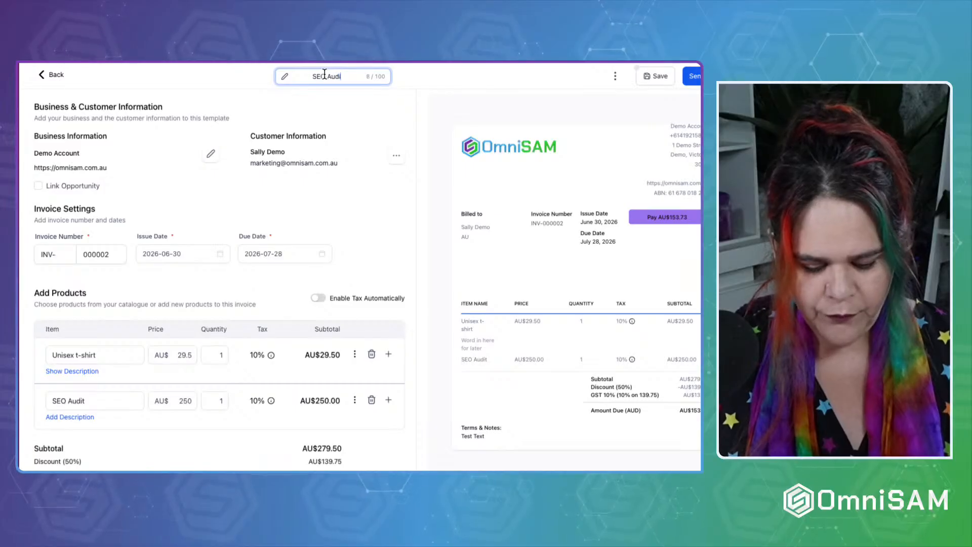
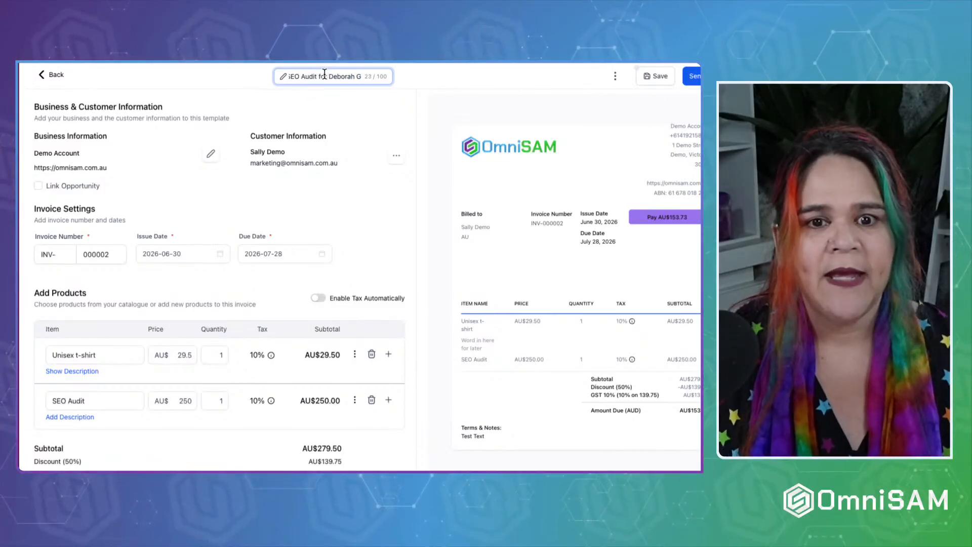
click(516, 110)
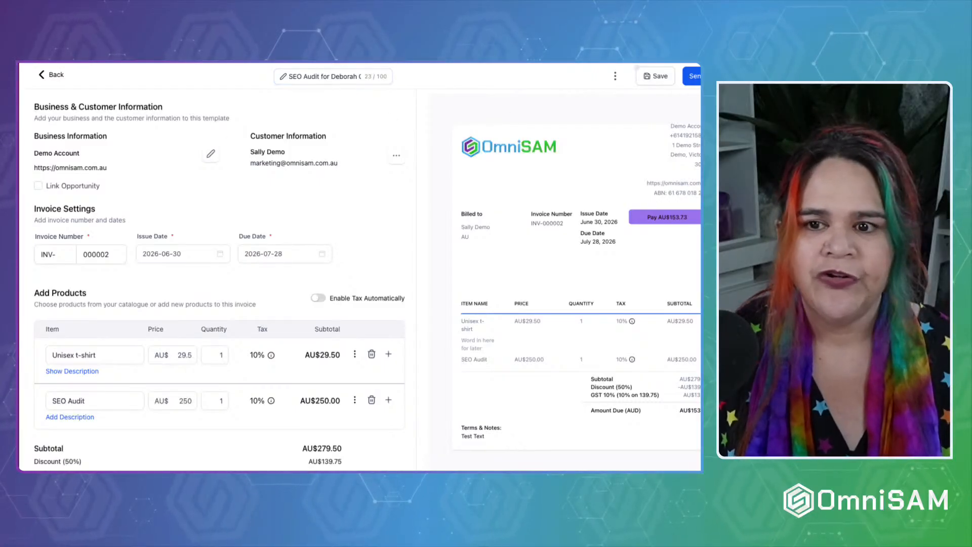
Send invoice INV-000002 live to the customer by email.
click(697, 78)
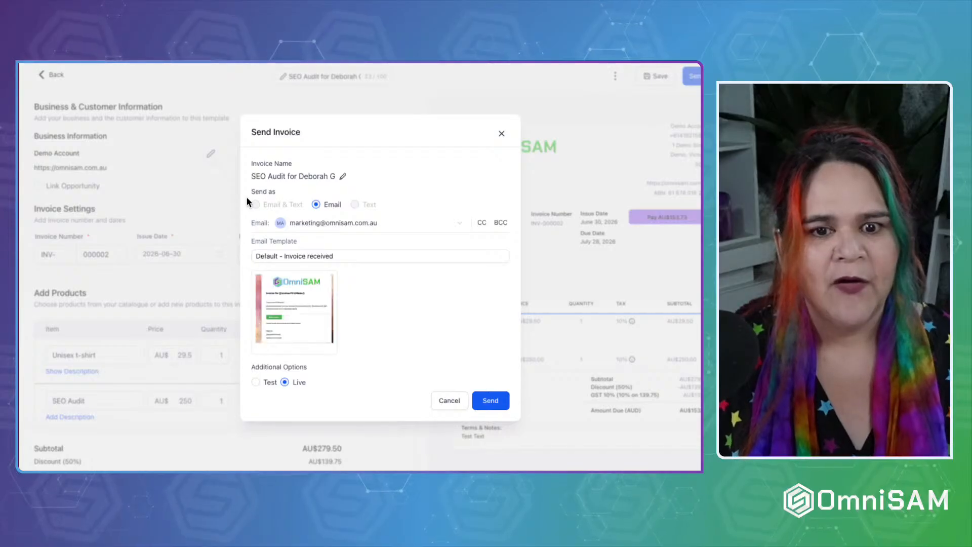
mouse_move(258, 300)
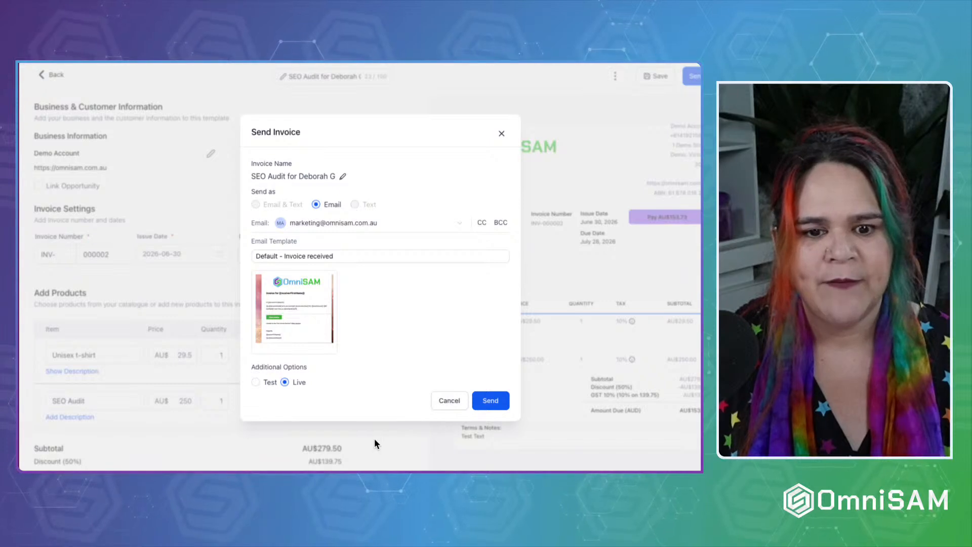
click(487, 405)
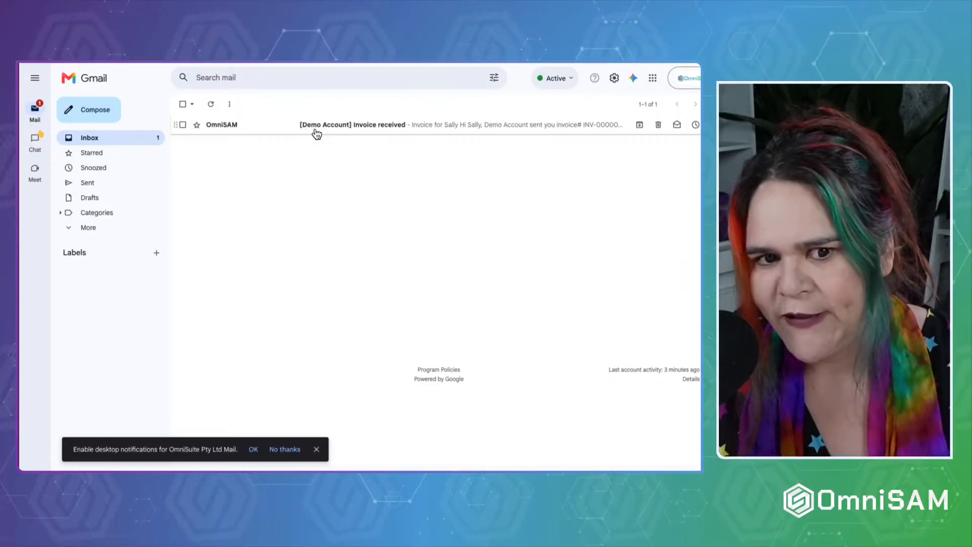
Open the invoice from the Gmail email, start paying AU$153.73, then close the payment form unpaid.
click(286, 126)
scroll(340, 285, down, 3)
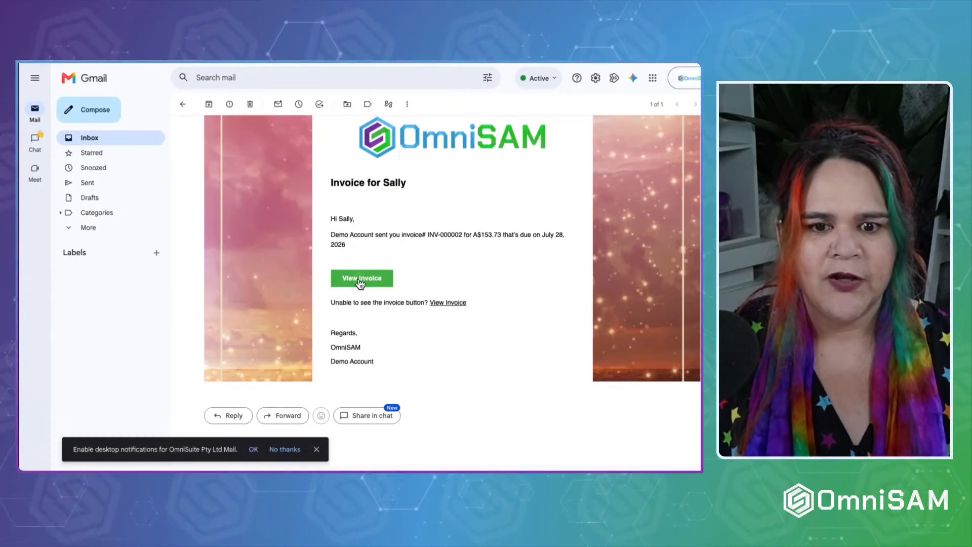
click(360, 280)
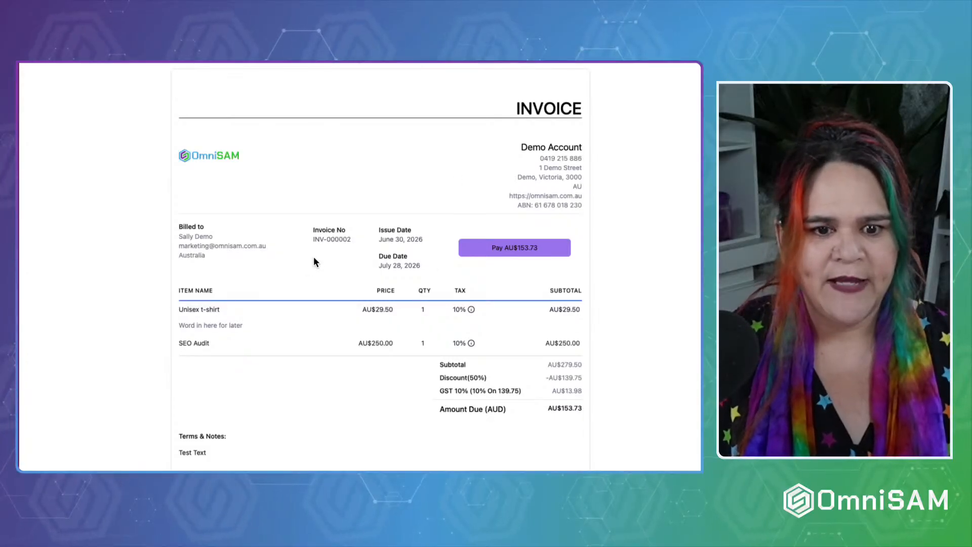
scroll(314, 256, down, 2)
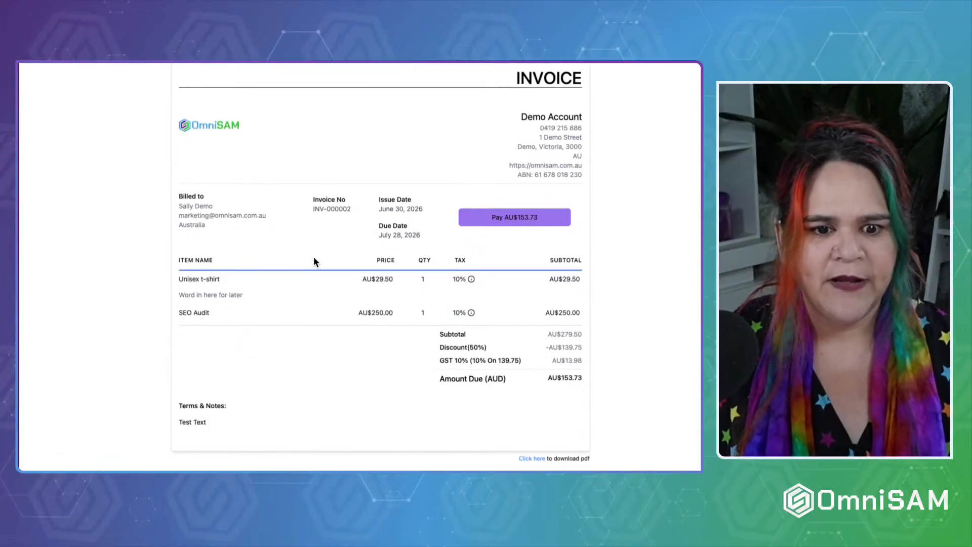
click(518, 221)
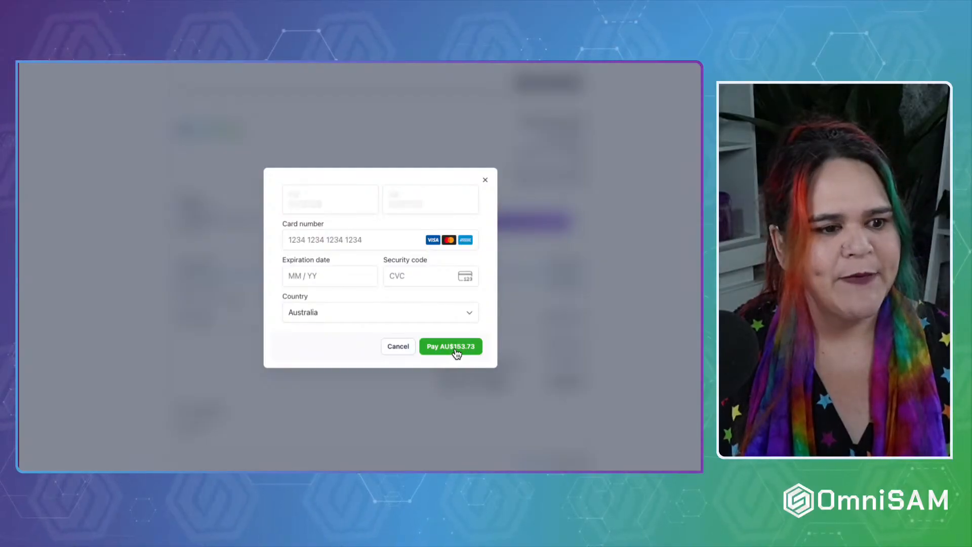
click(485, 181)
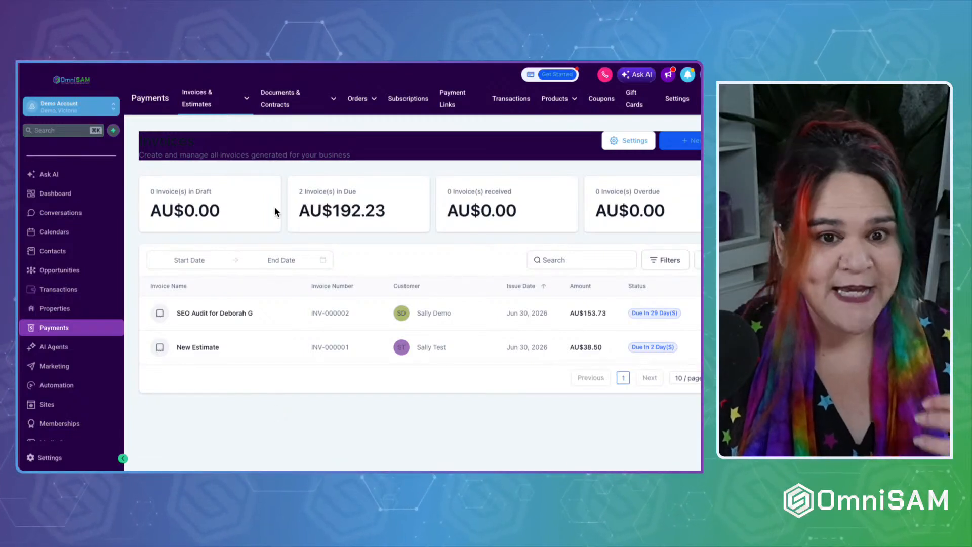
Start a new estimate from the Estimates list and select the demo customer.
click(212, 105)
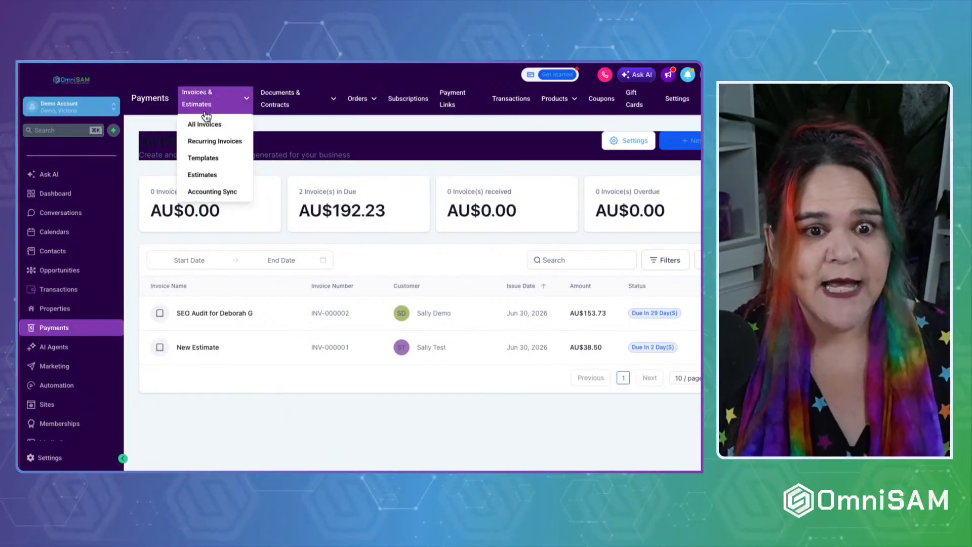
click(202, 176)
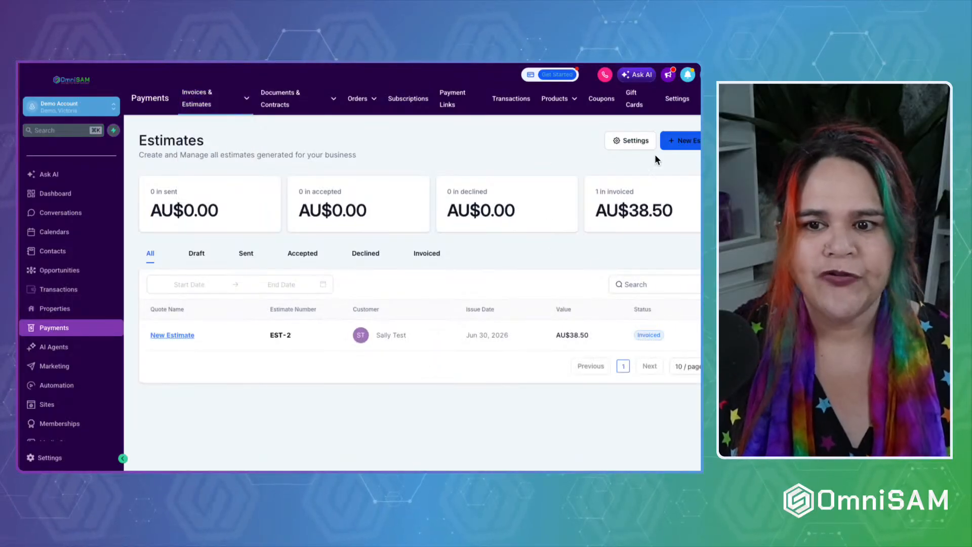
click(698, 140)
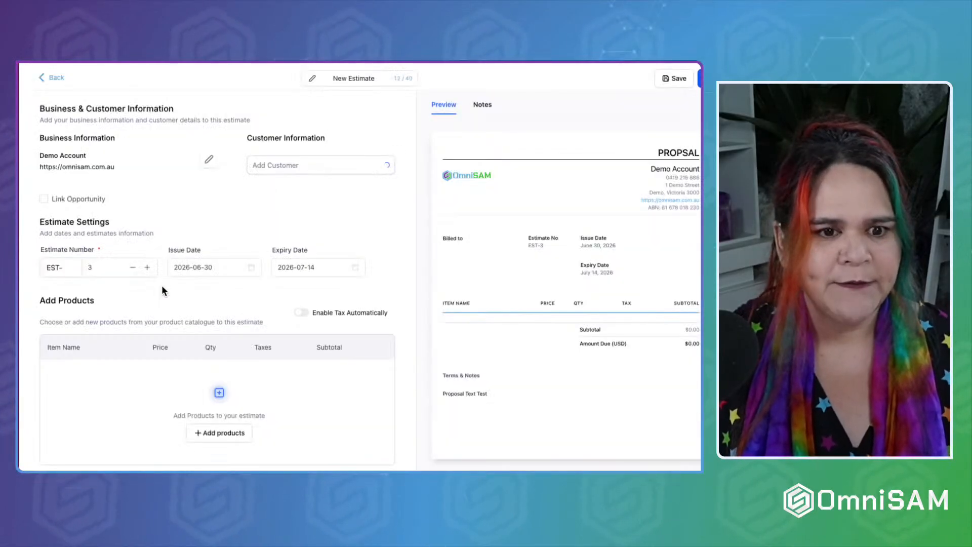
click(284, 167)
click(278, 211)
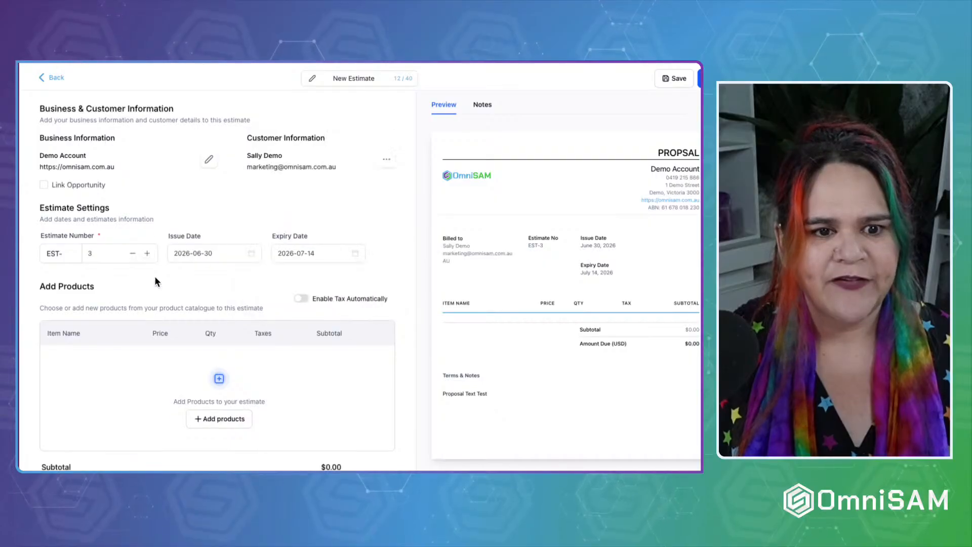
click(56, 254)
Add one SEO Audit product line at AU$250.00 to the estimate.
scroll(193, 354, down, 2)
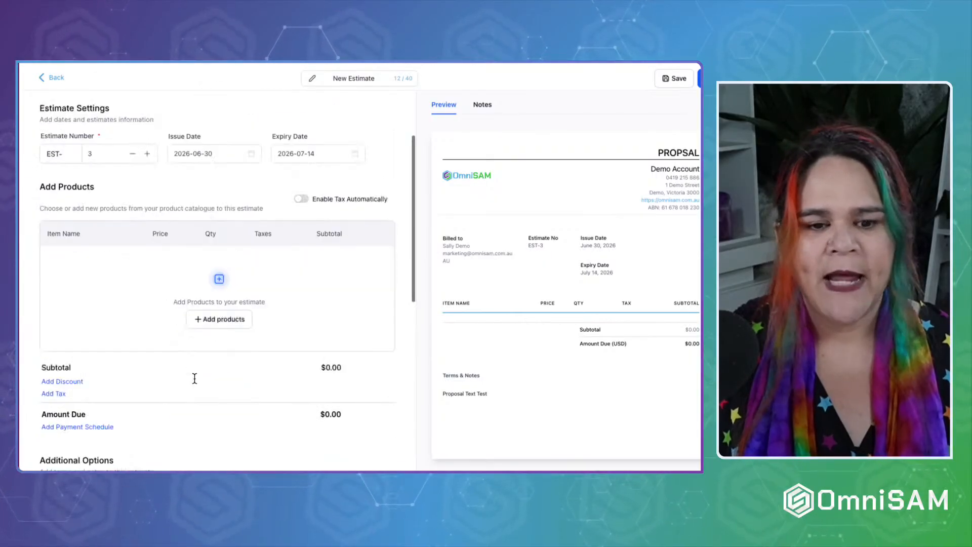
click(221, 320)
click(109, 260)
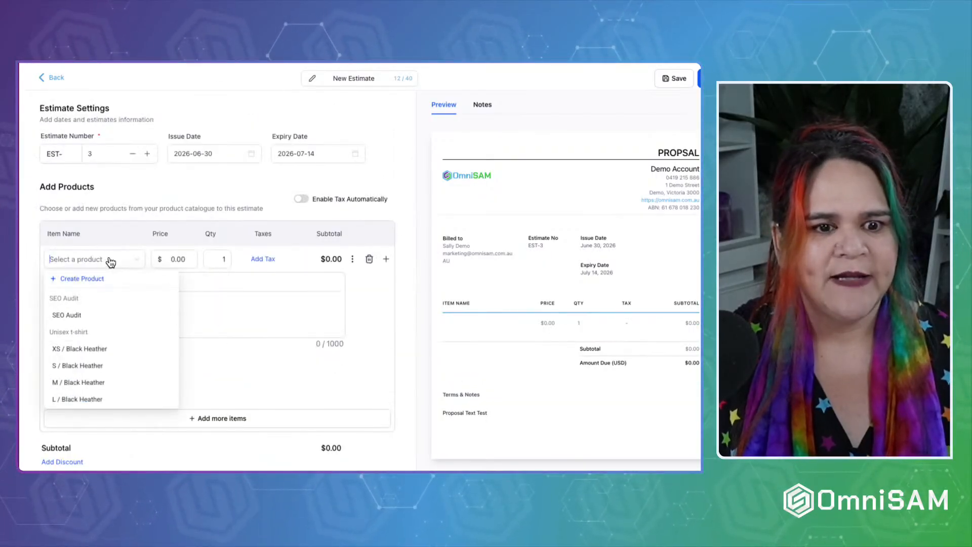
click(72, 314)
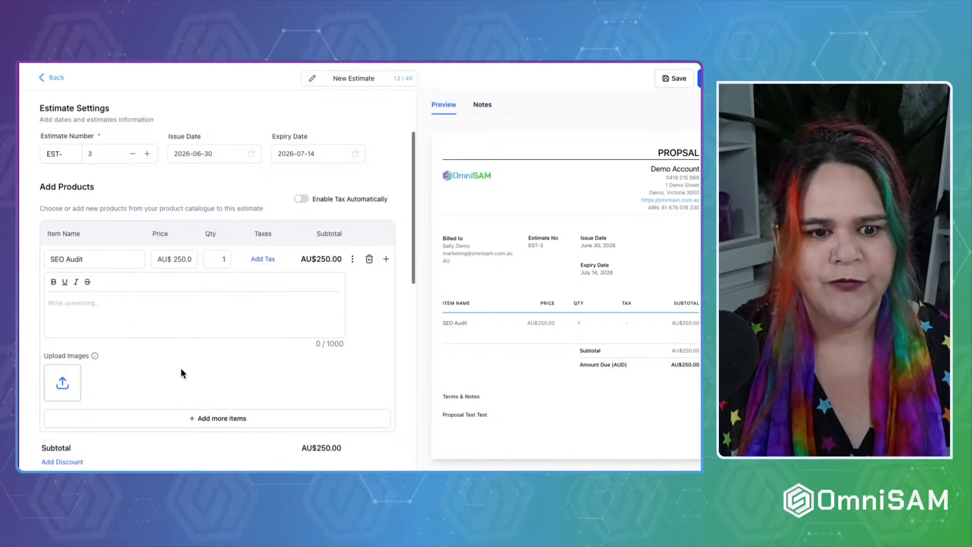
scroll(181, 371, down, 4)
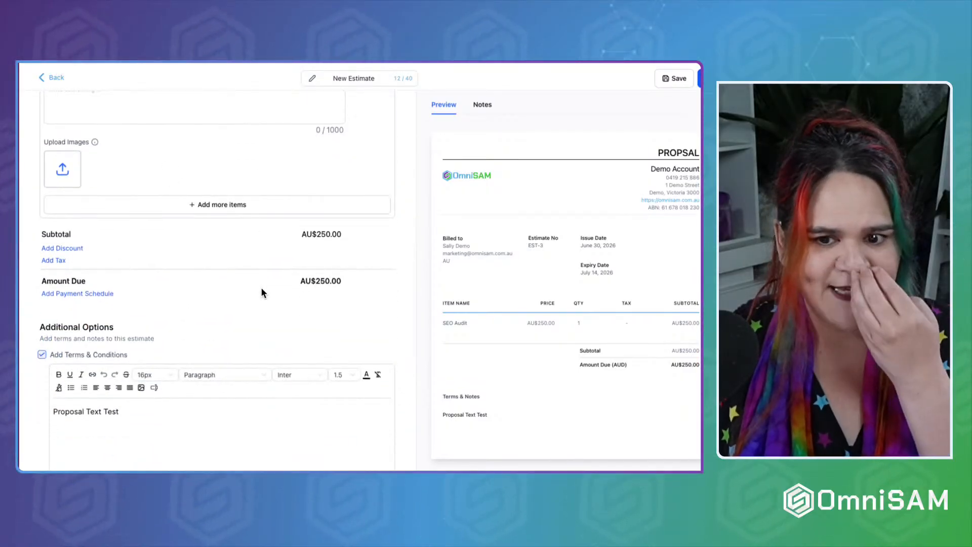
scroll(260, 288, down, 5)
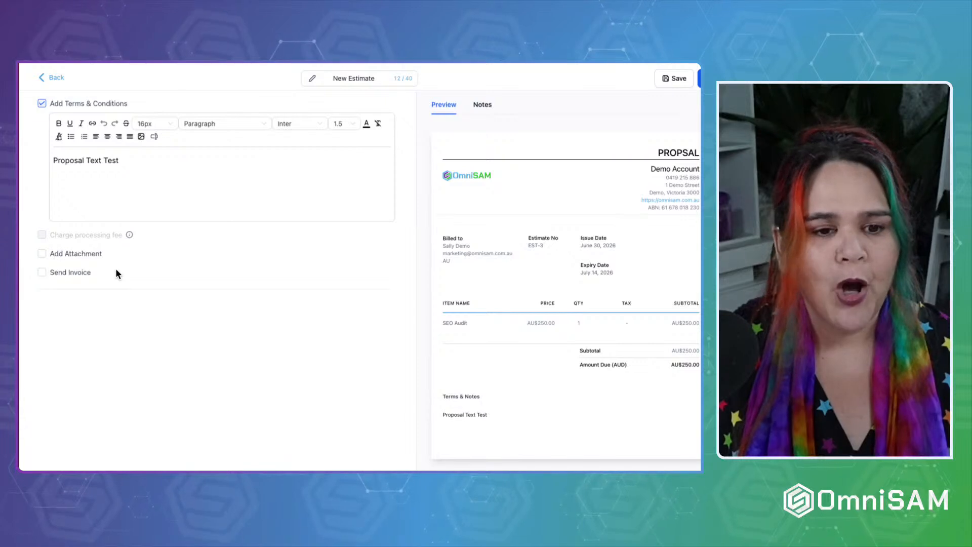
Tick Send Invoice on estimate EST-3 and try sending it, which returns an error.
click(61, 272)
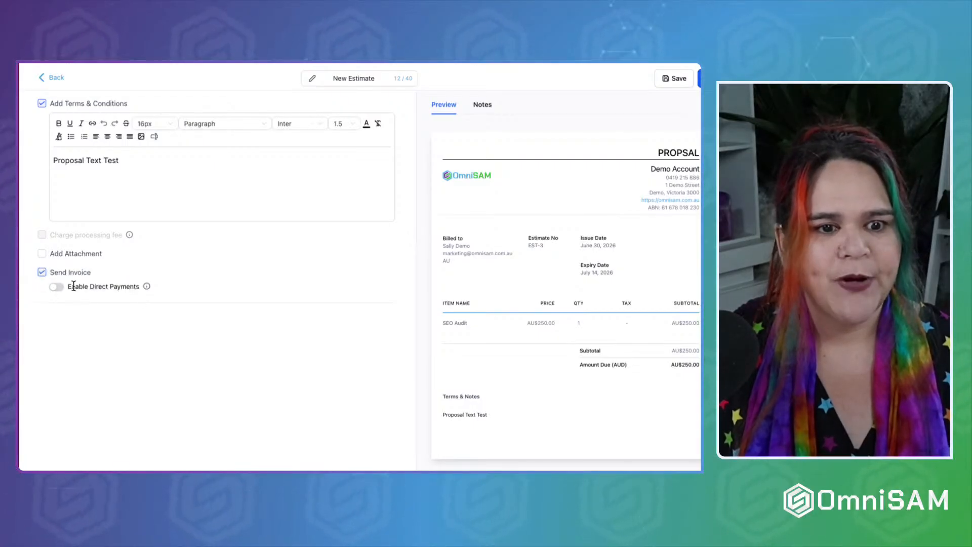
scroll(212, 287, up, 10)
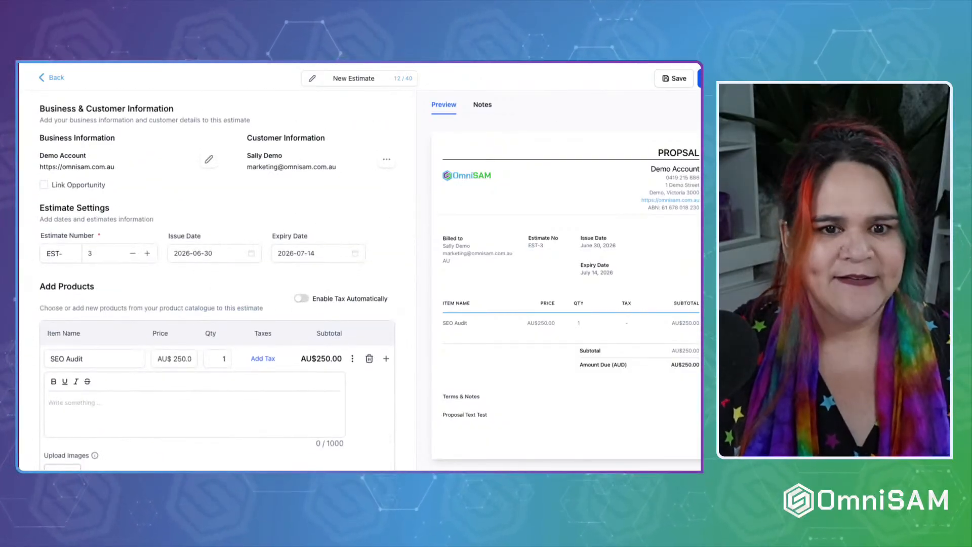
click(700, 79)
click(462, 357)
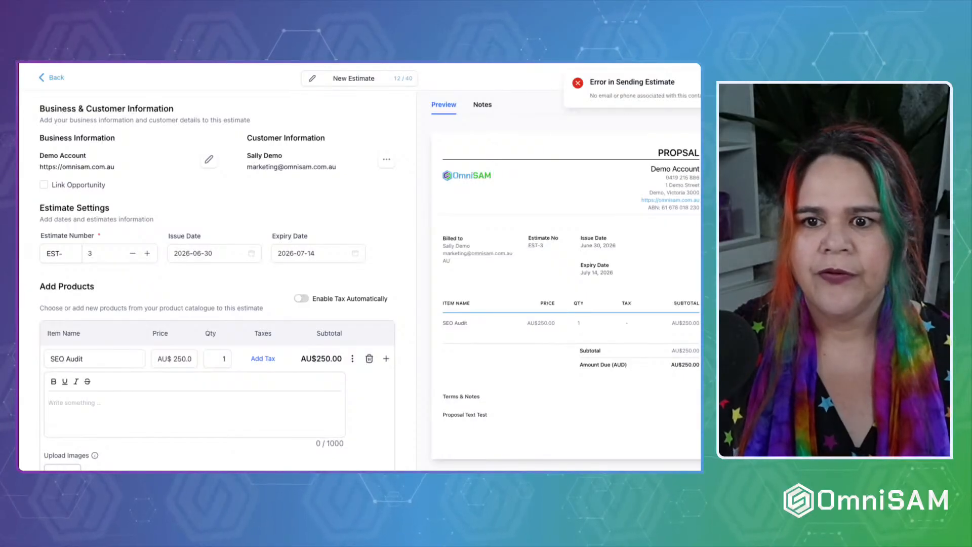
scroll(219, 247, down, 8)
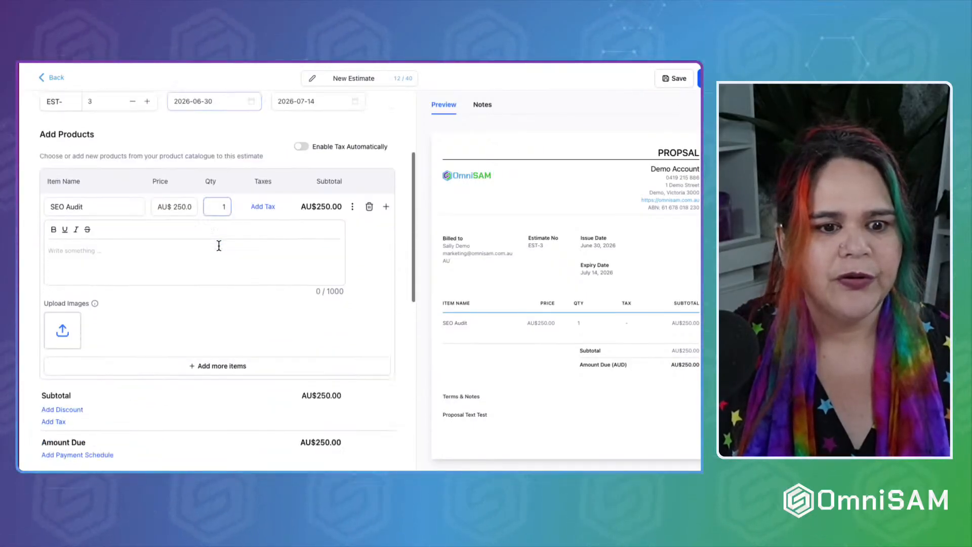
scroll(219, 246, down, 4)
scroll(219, 246, up, 11)
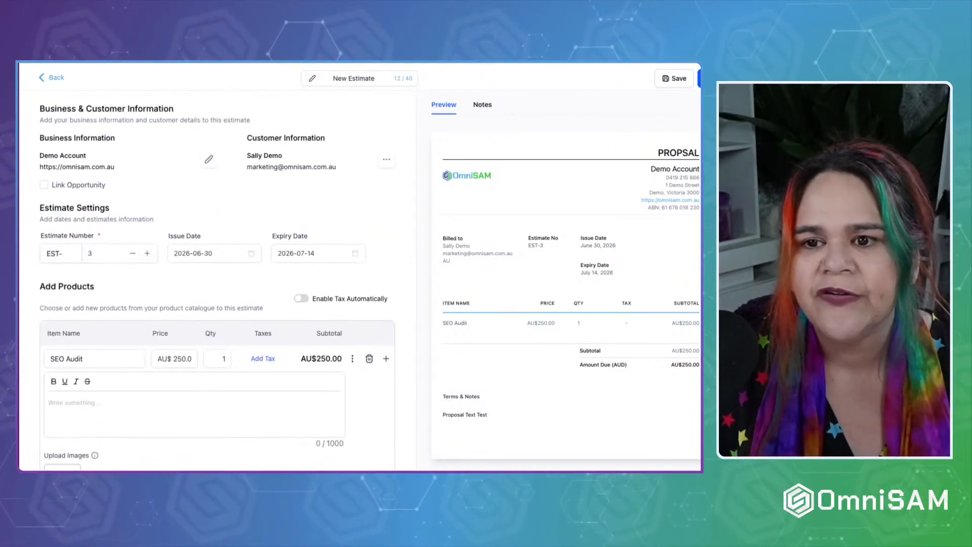
Append the client's first name to the end of the estimate title.
click(359, 77)
key(Right)
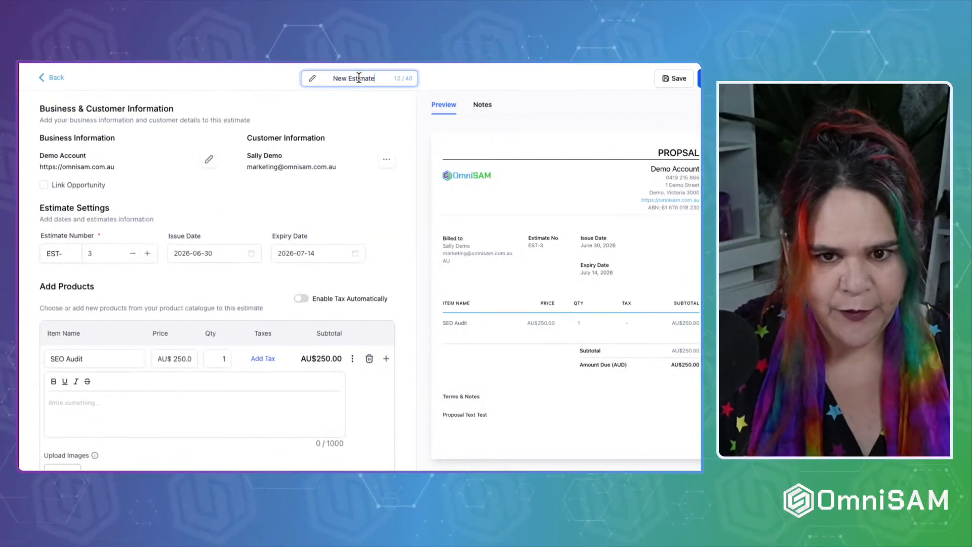
text(Deborah)
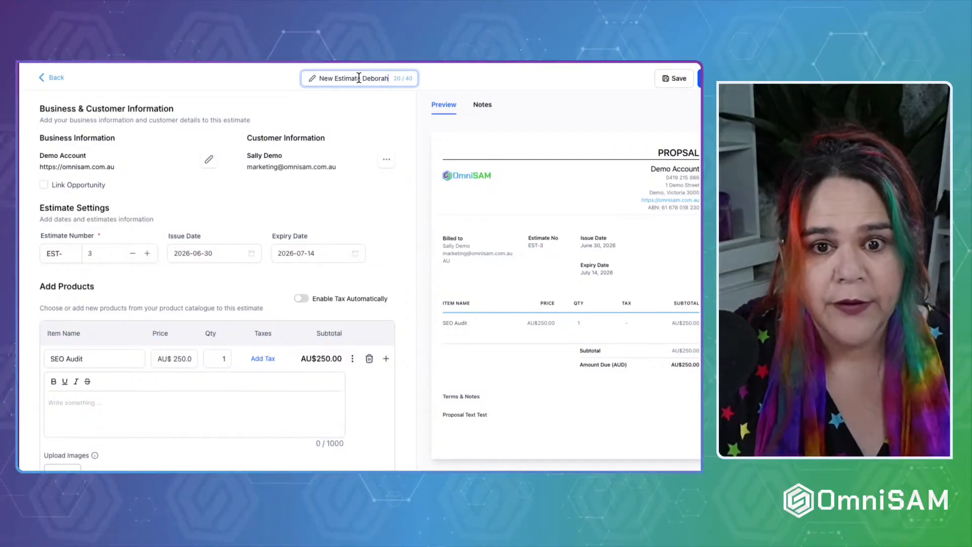
click(596, 83)
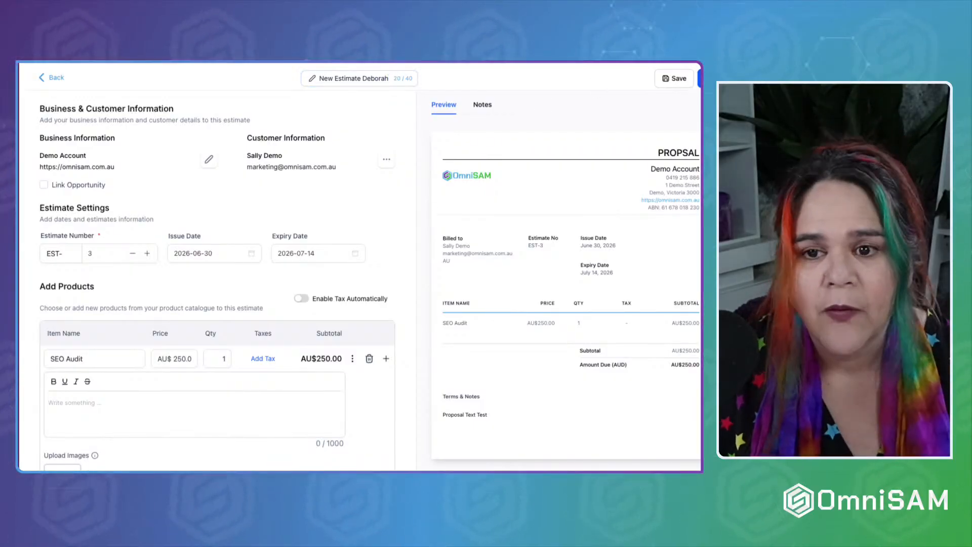
Send estimate EST-3 live, choosing Email only as the send method.
click(701, 79)
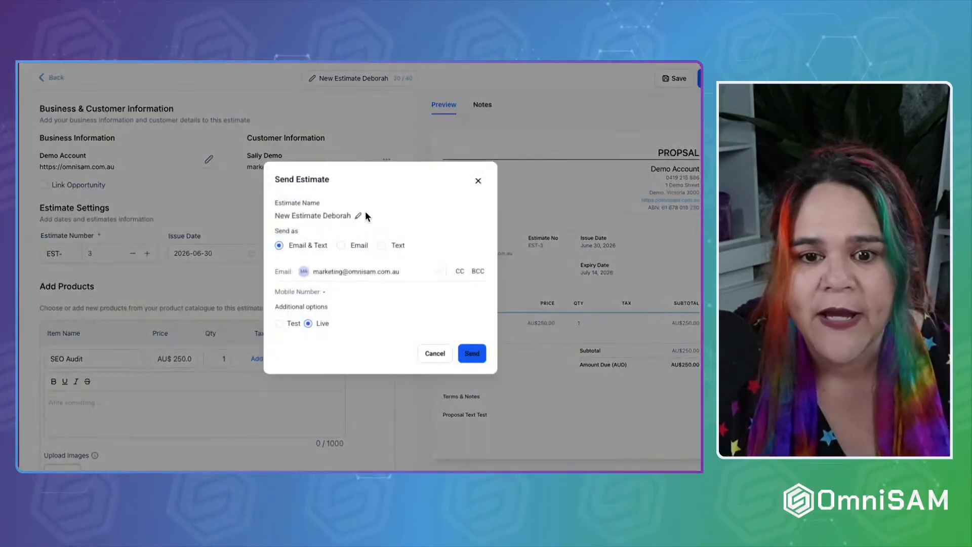
click(354, 245)
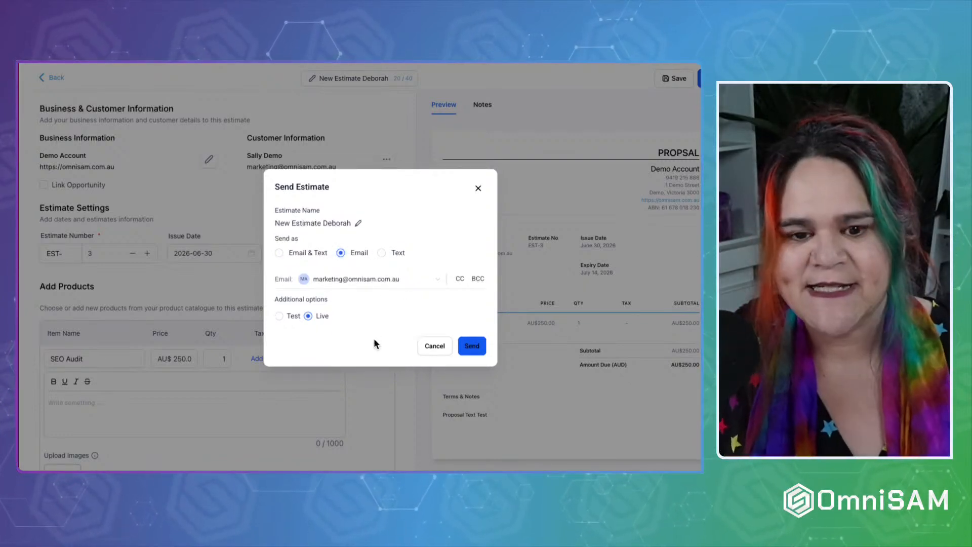
click(477, 349)
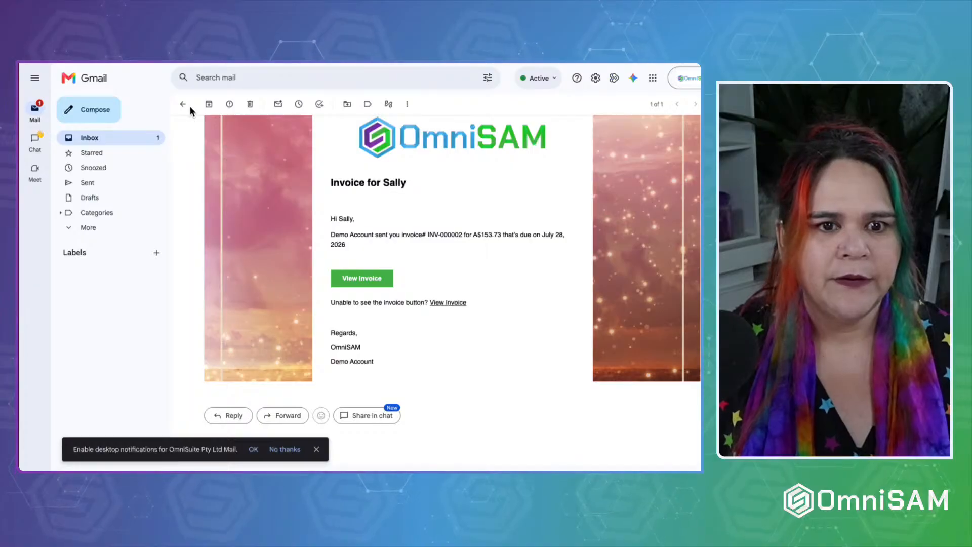
Open the Estimate received email in Gmail, view the estimate online and accept it.
click(187, 106)
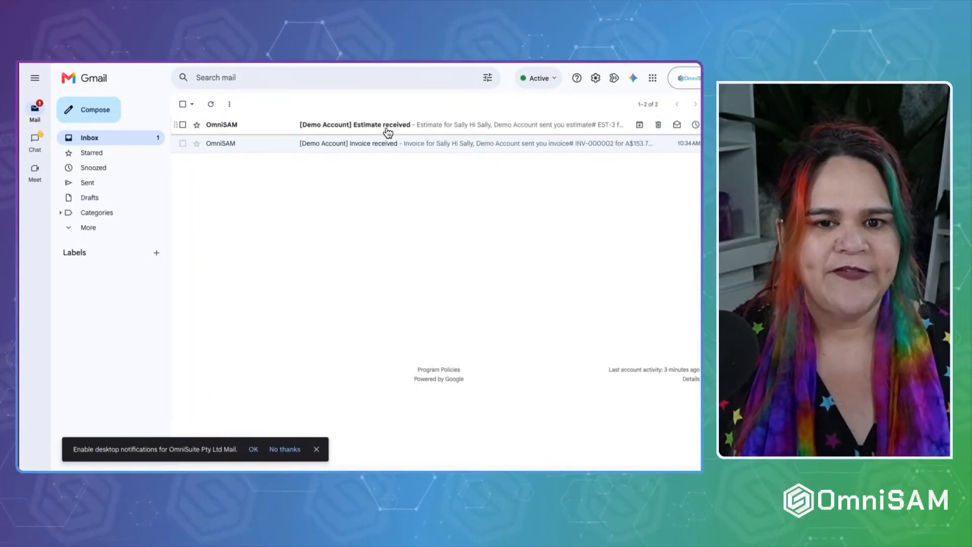
click(427, 128)
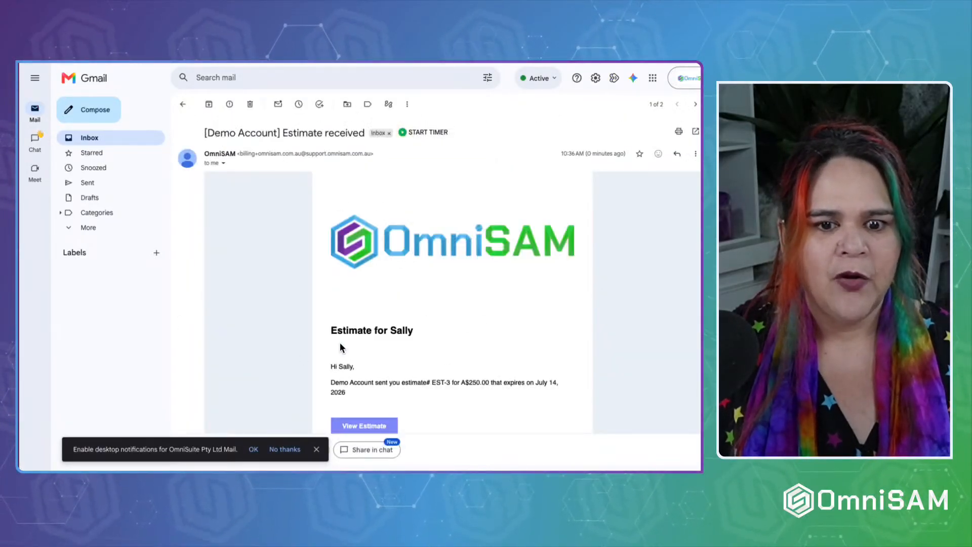
scroll(339, 342, down, 3)
click(369, 305)
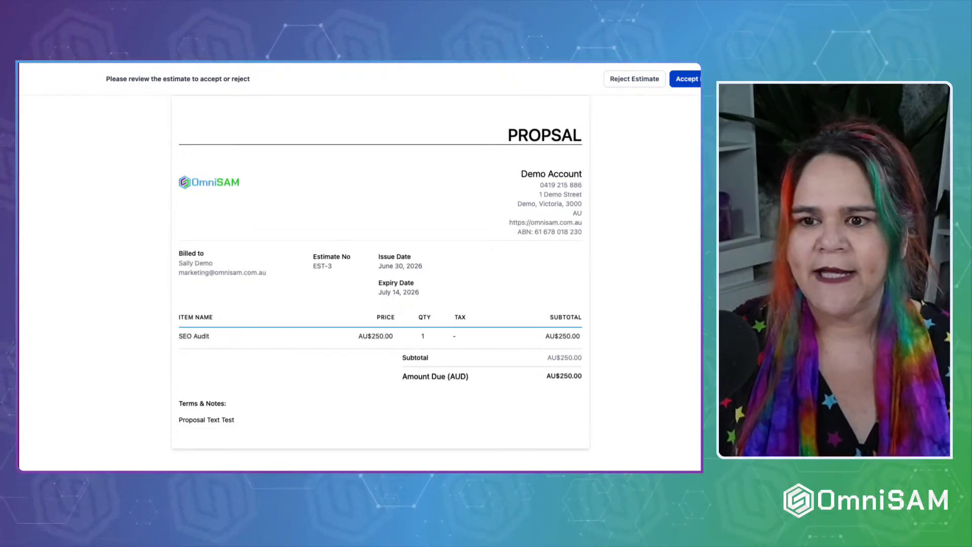
click(686, 79)
click(469, 299)
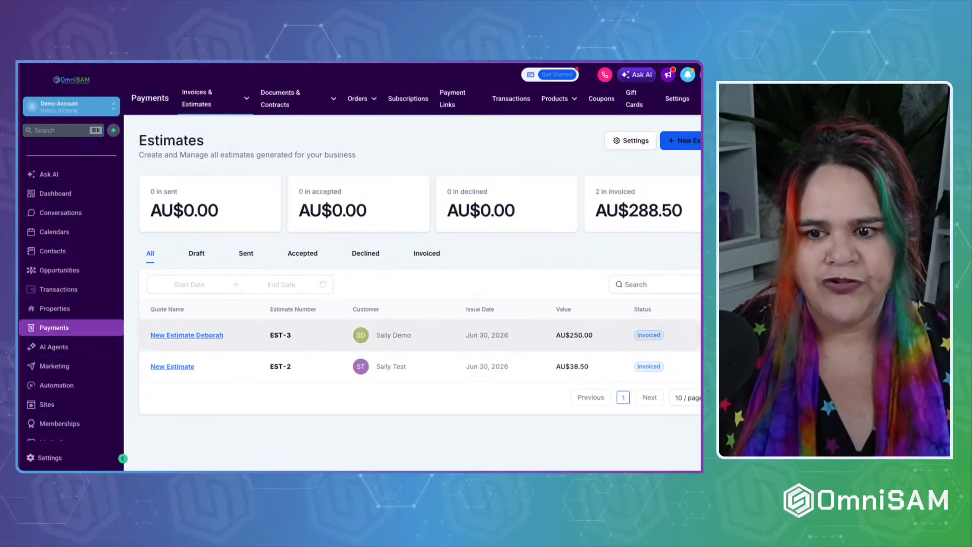
Check EST-3's actions, then open the invoice email and start paying the AU$250.00 invoice.
click(702, 335)
click(474, 412)
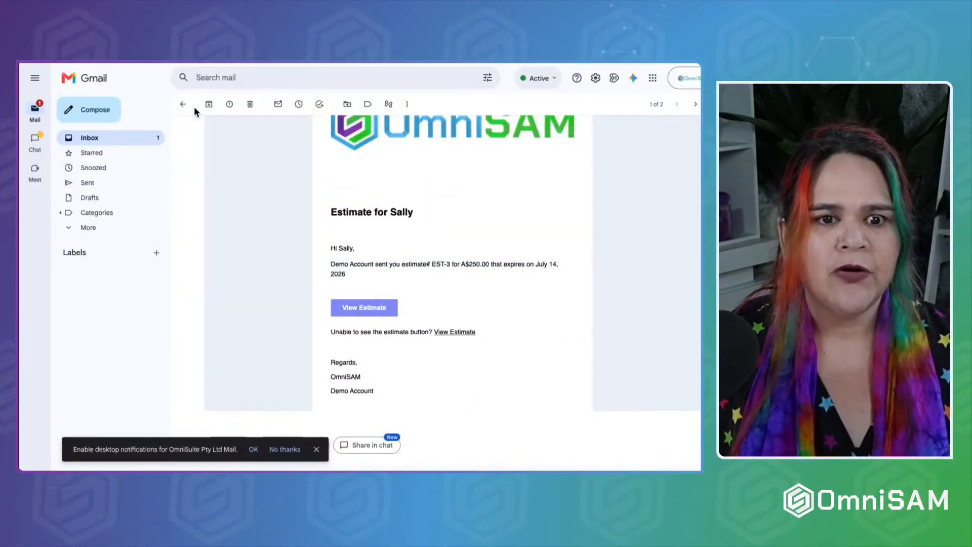
click(182, 103)
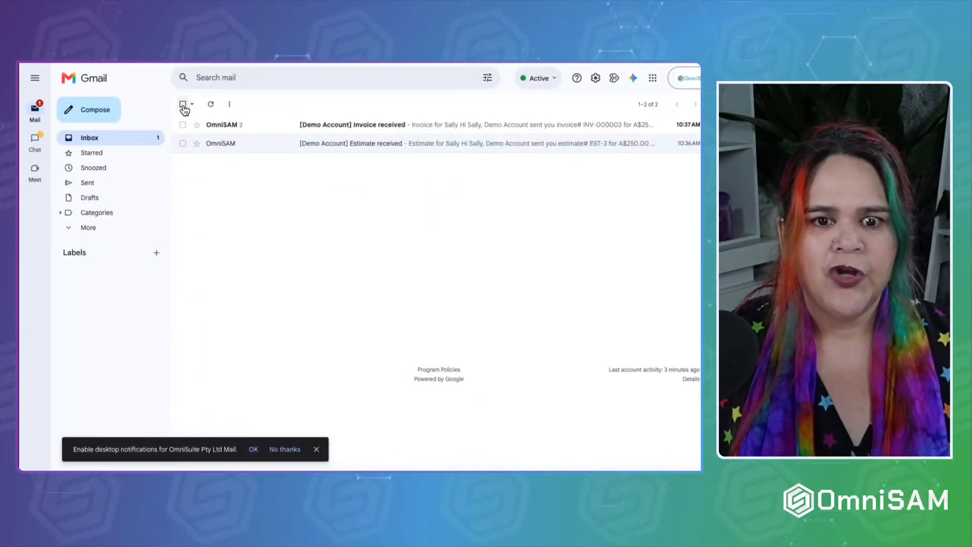
click(407, 126)
scroll(284, 335, down, 2)
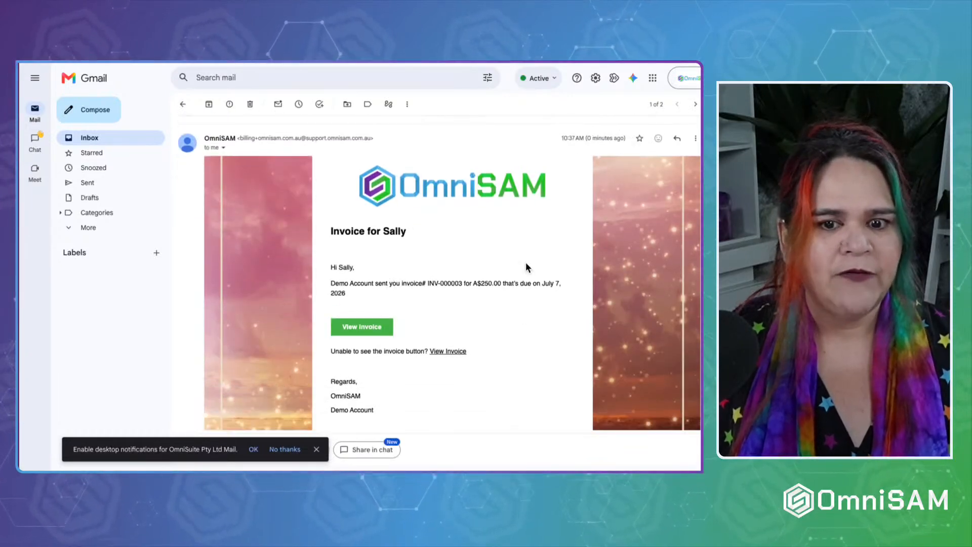
click(354, 331)
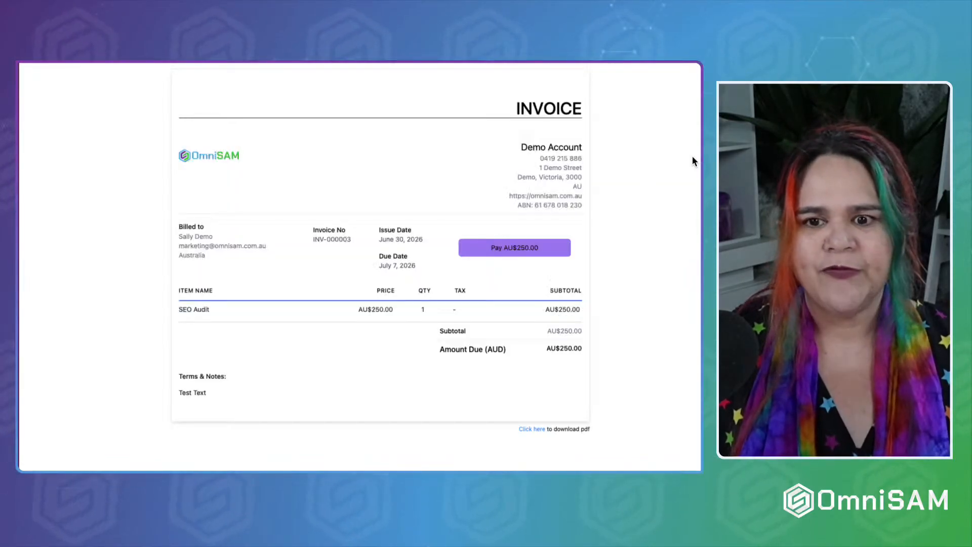
click(522, 247)
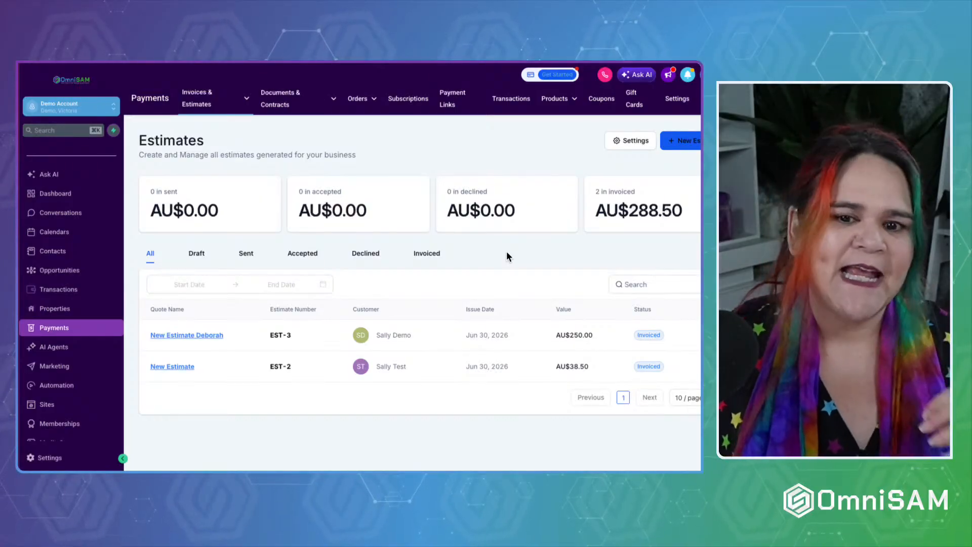
Go to All Documents & Contracts and choose + New > Upload existing PDFs.
click(457, 160)
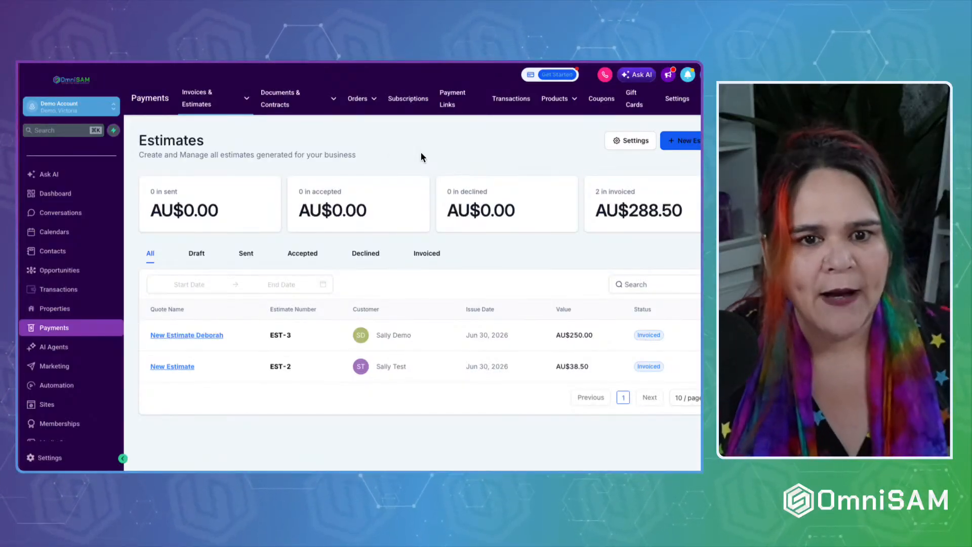
click(284, 105)
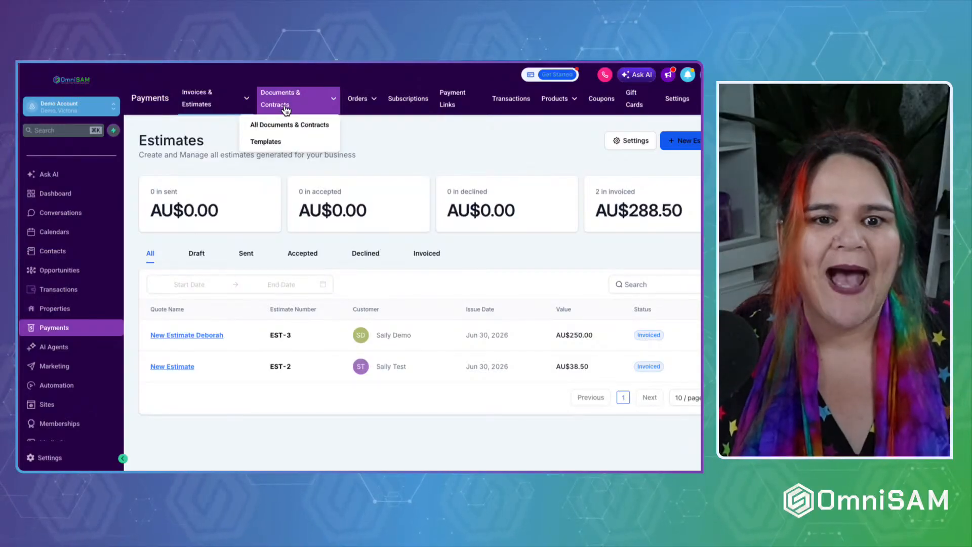
click(284, 126)
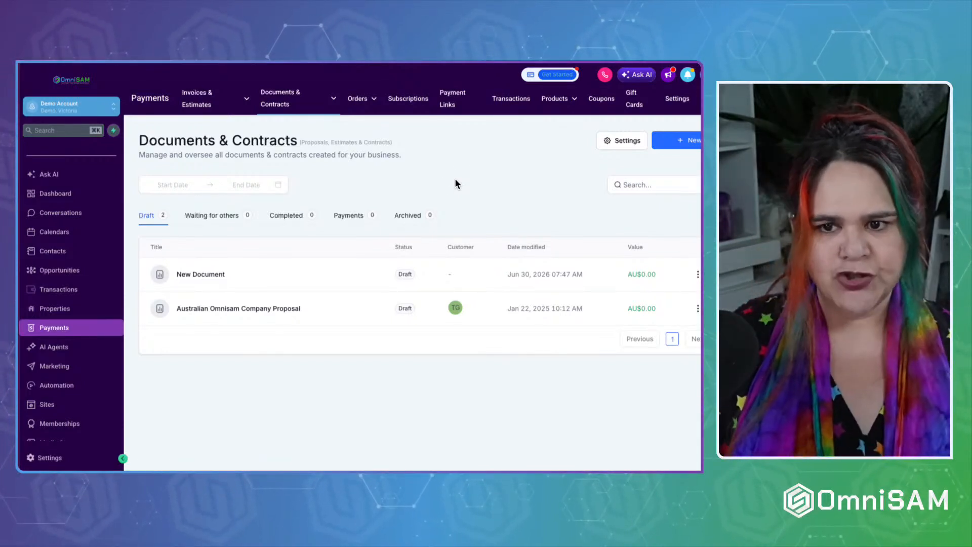
click(688, 142)
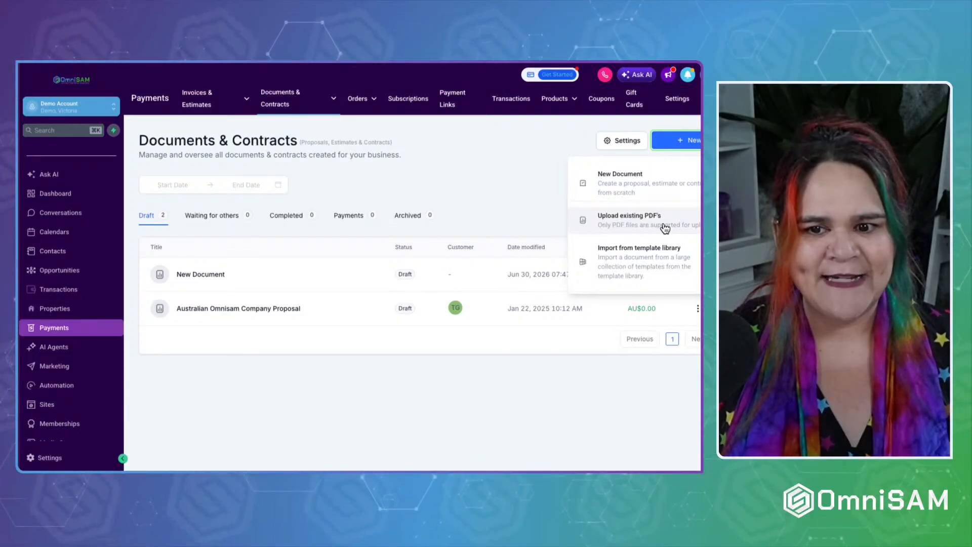
click(612, 226)
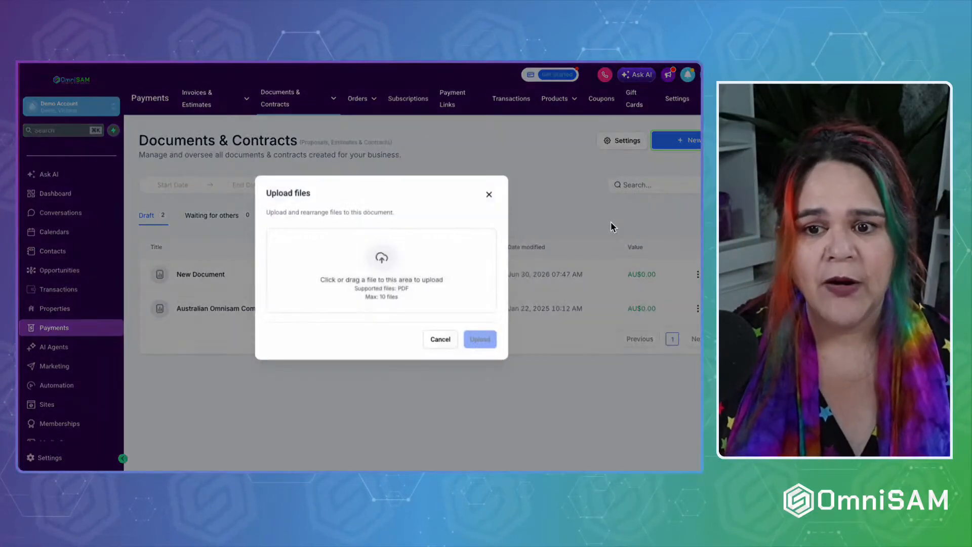
Pick the CRM for Personal Trainers in Melbourne PDF and upload it as a new document.
click(349, 275)
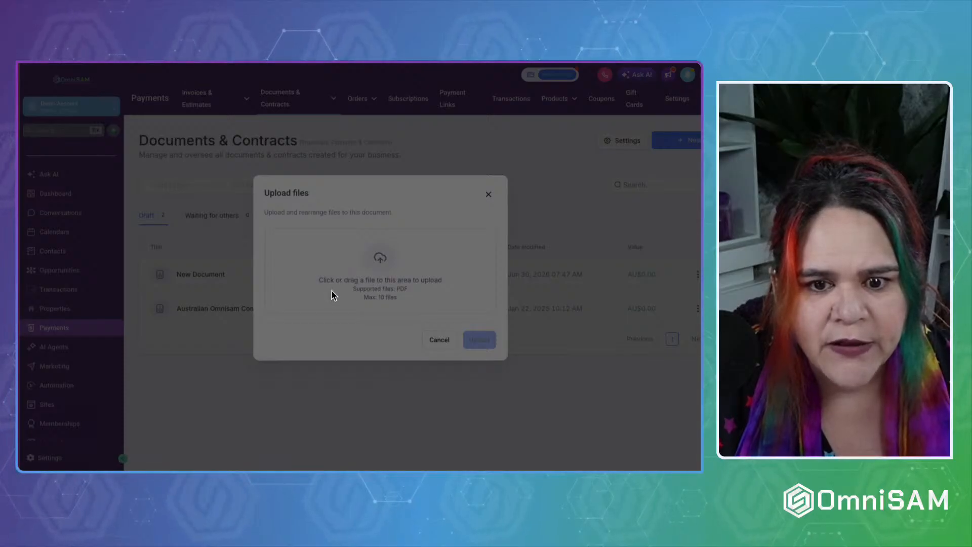
click(542, 368)
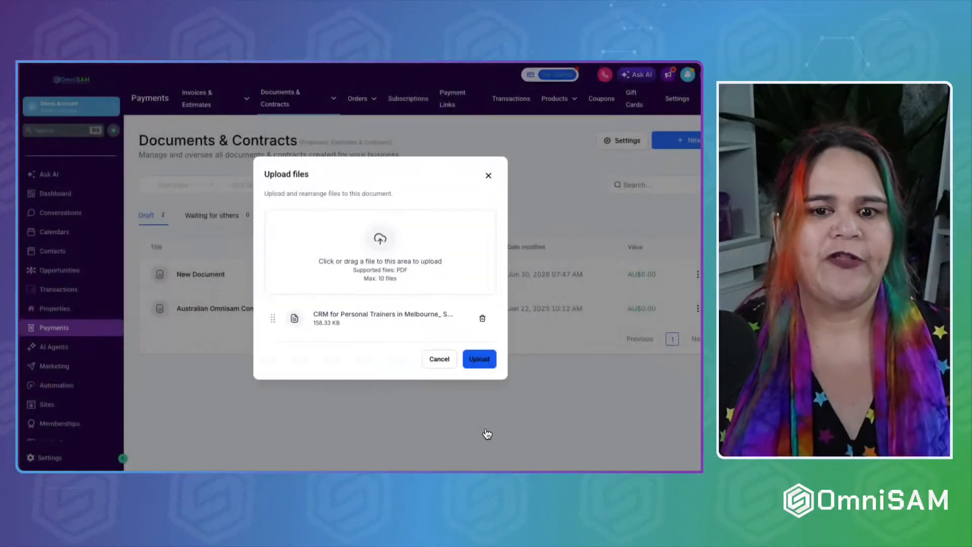
click(489, 361)
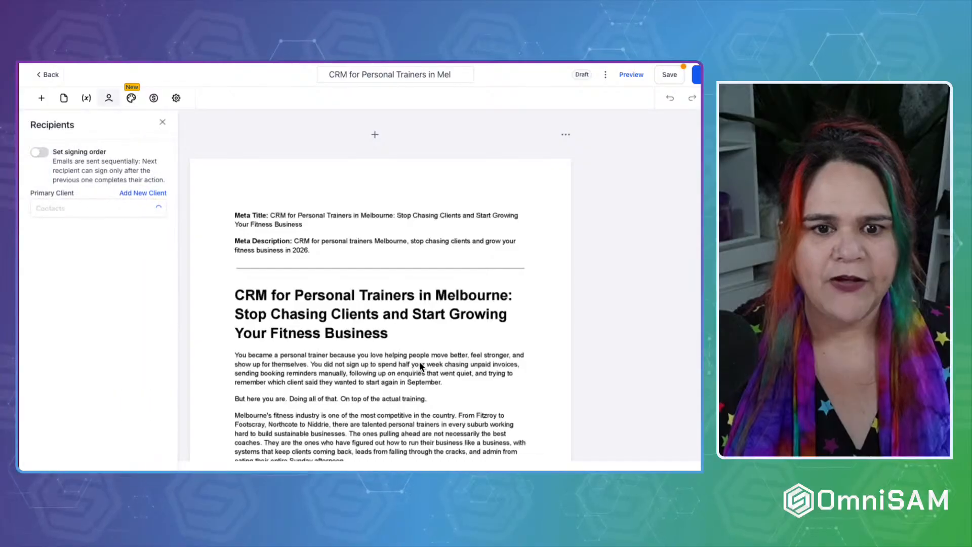
Scroll through the uploaded draft and close the Recipients panel.
scroll(419, 361, down, 20)
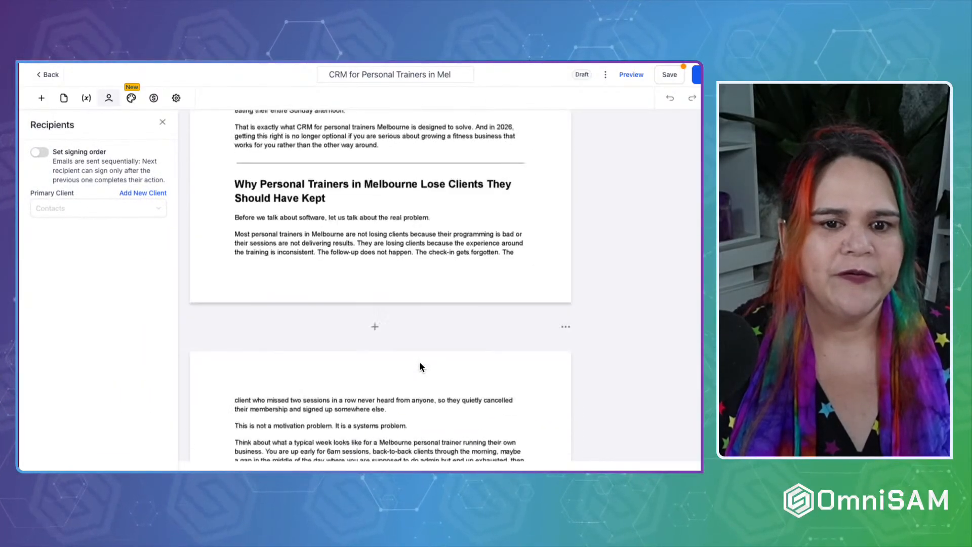
scroll(419, 361, down, 15)
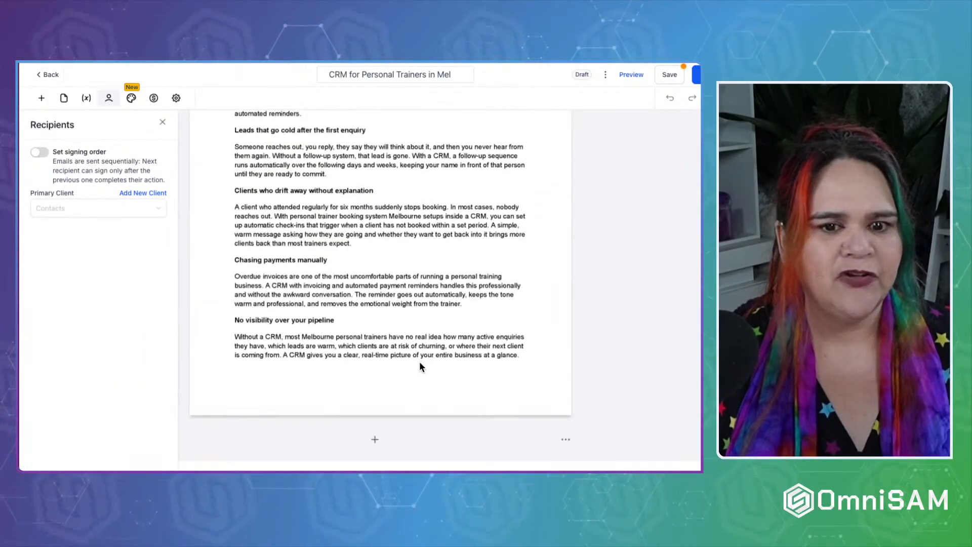
scroll(419, 367, down, 20)
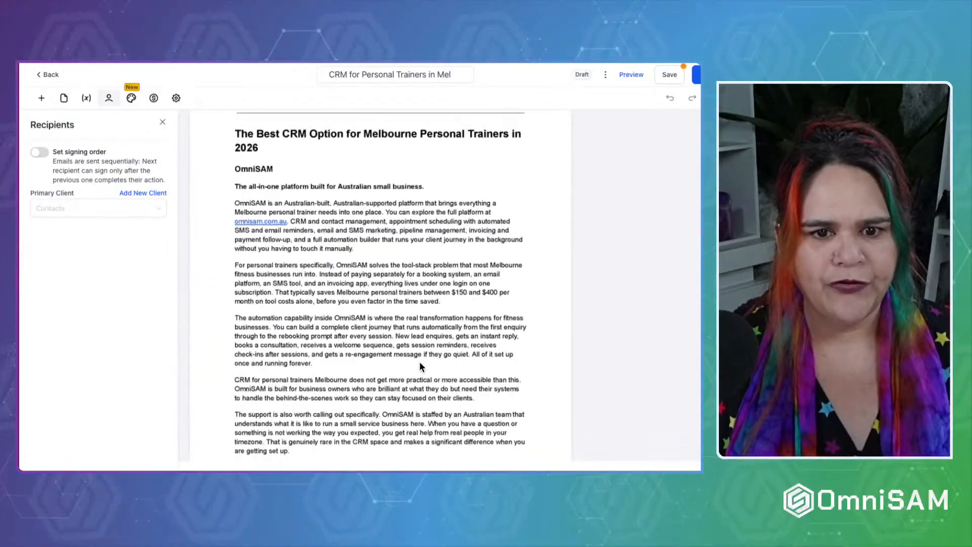
scroll(419, 360, down, 8)
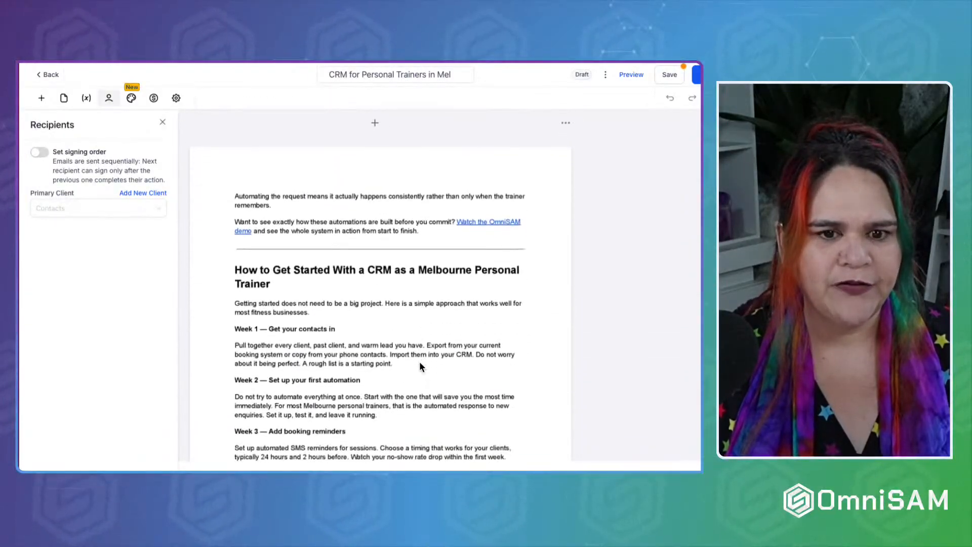
click(478, 212)
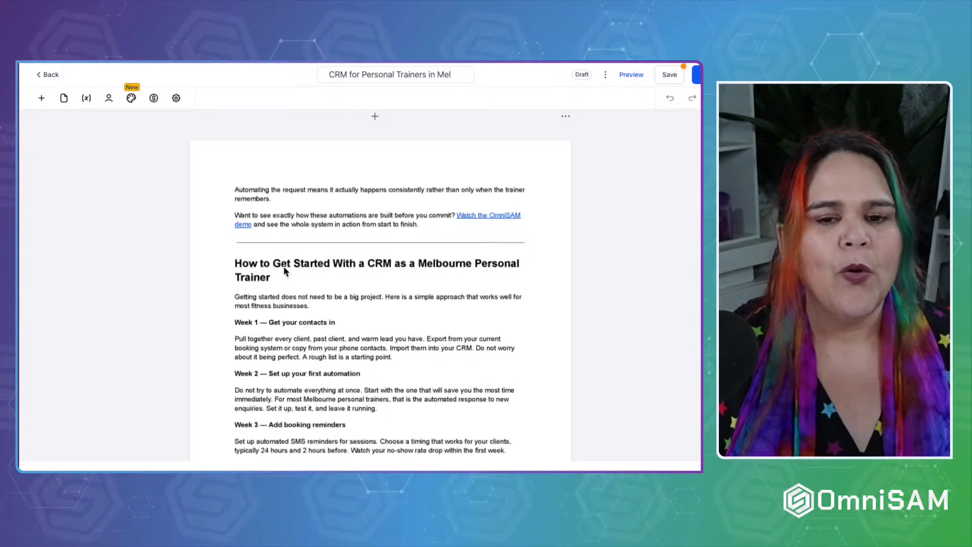
click(478, 219)
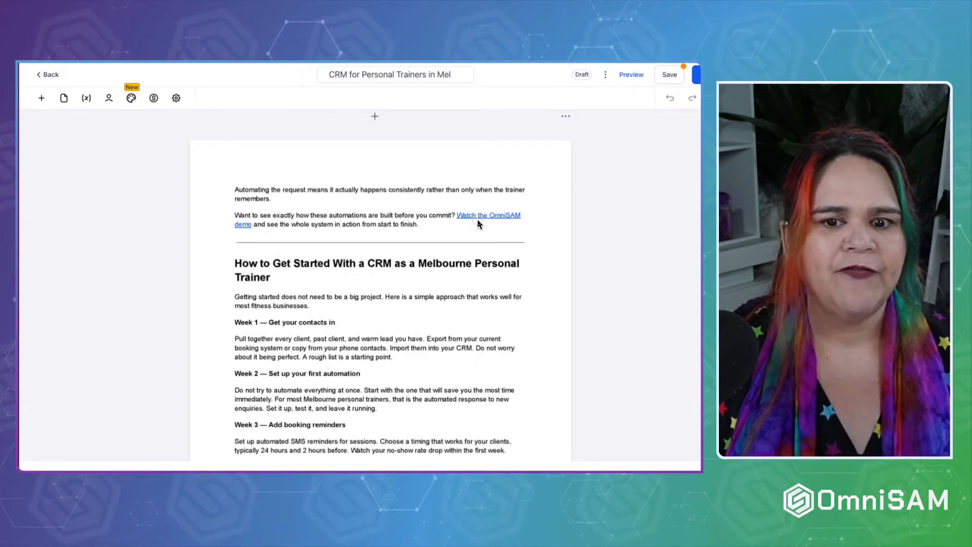
Preview the document as recipients see it, then scroll back through to the last page.
click(631, 75)
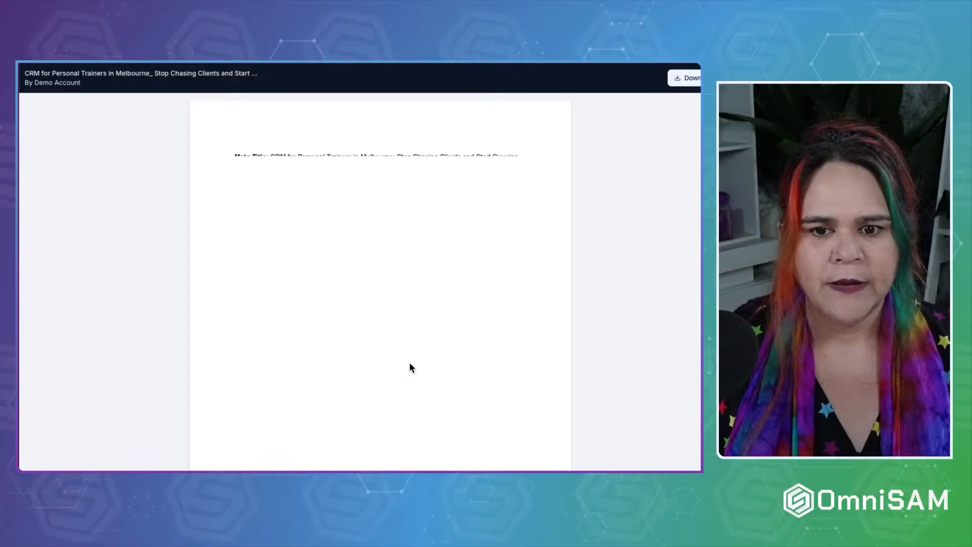
scroll(409, 363, down, 15)
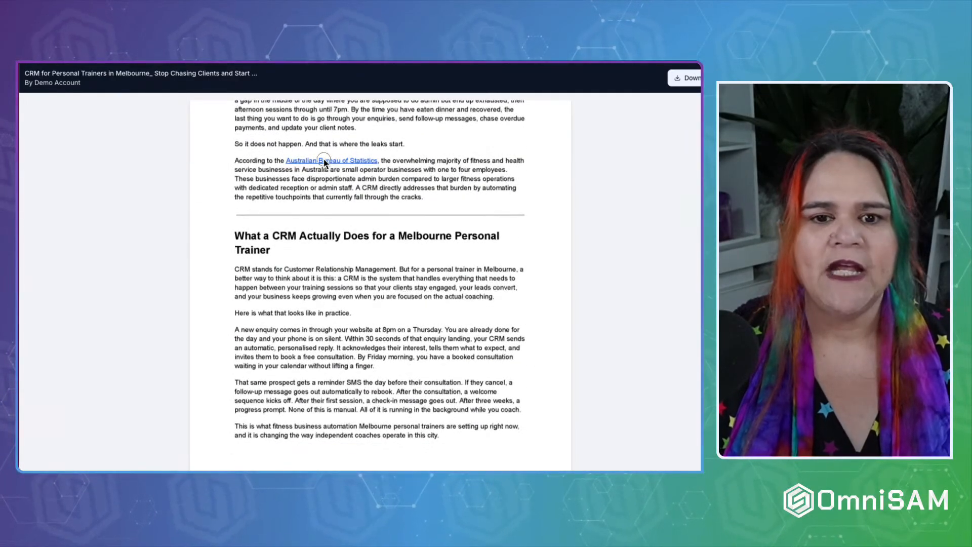
scroll(324, 161, up, 3)
scroll(324, 160, up, 10)
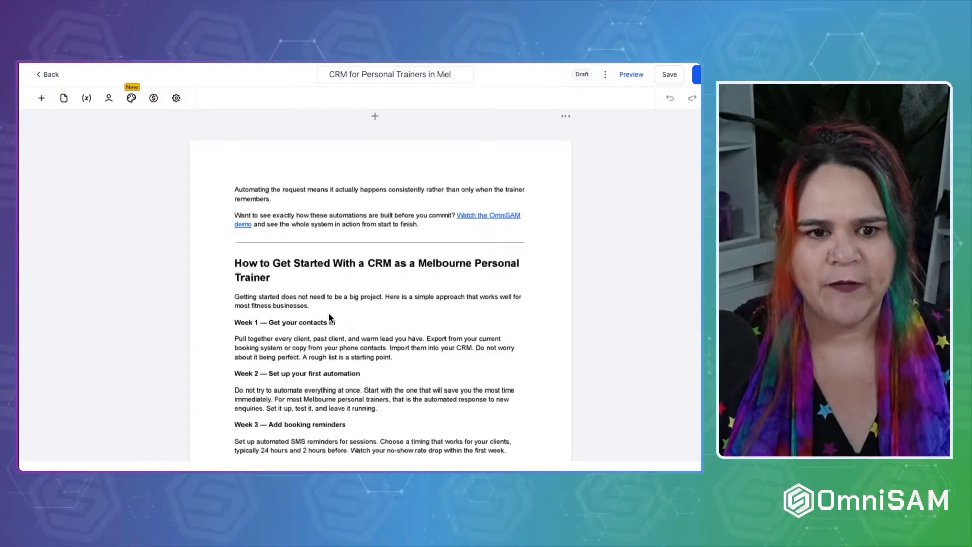
scroll(329, 315, down, 15)
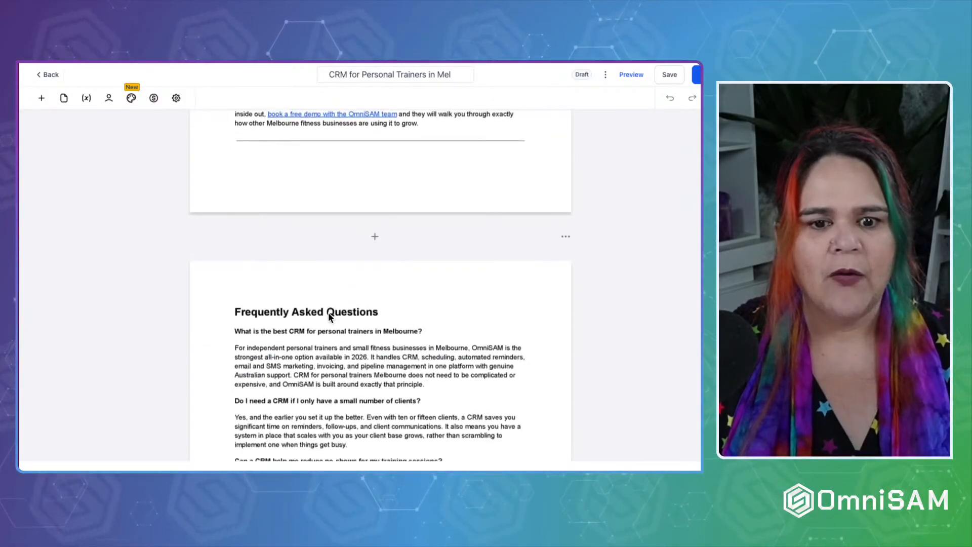
scroll(341, 308, up, 8)
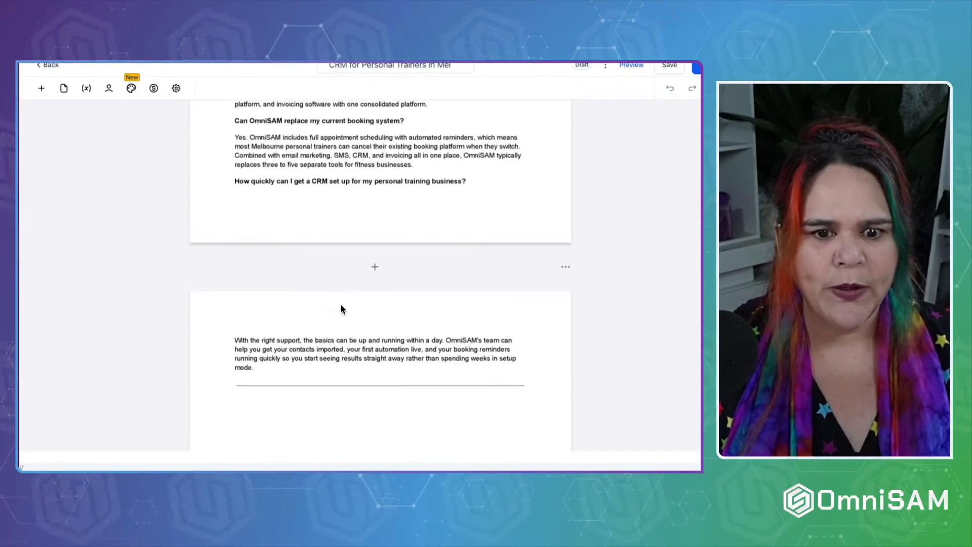
scroll(341, 307, down, 3)
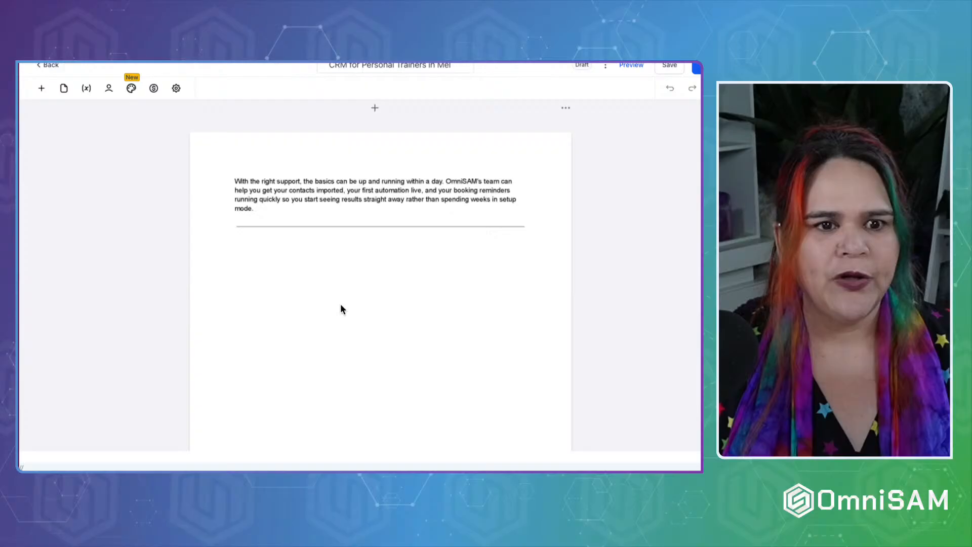
Place a Signature field and a 'Full Name' text field below the closing paragraph.
click(41, 90)
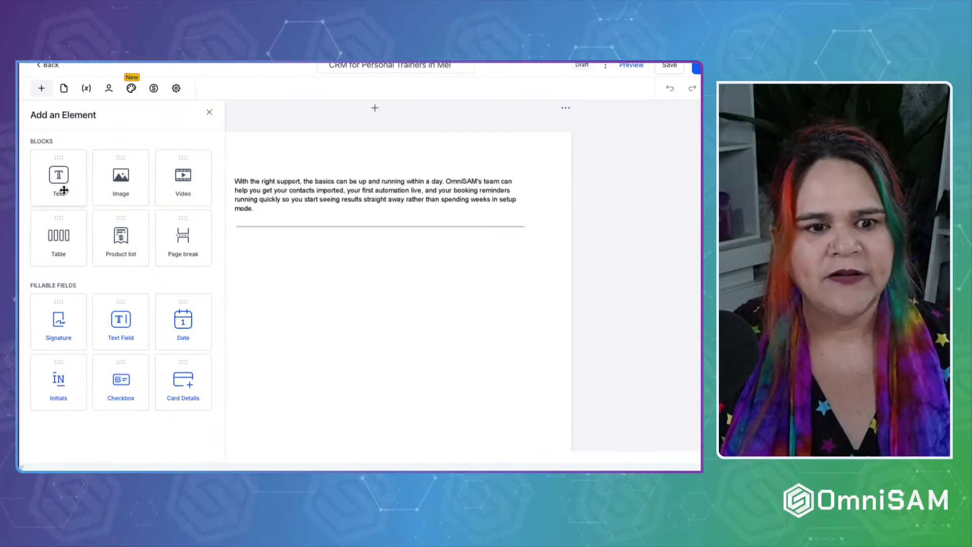
mouse_move(57, 328)
mouse_down()
mouse_move(336, 272)
mouse_move(278, 245)
mouse_move(273, 253)
mouse_up()
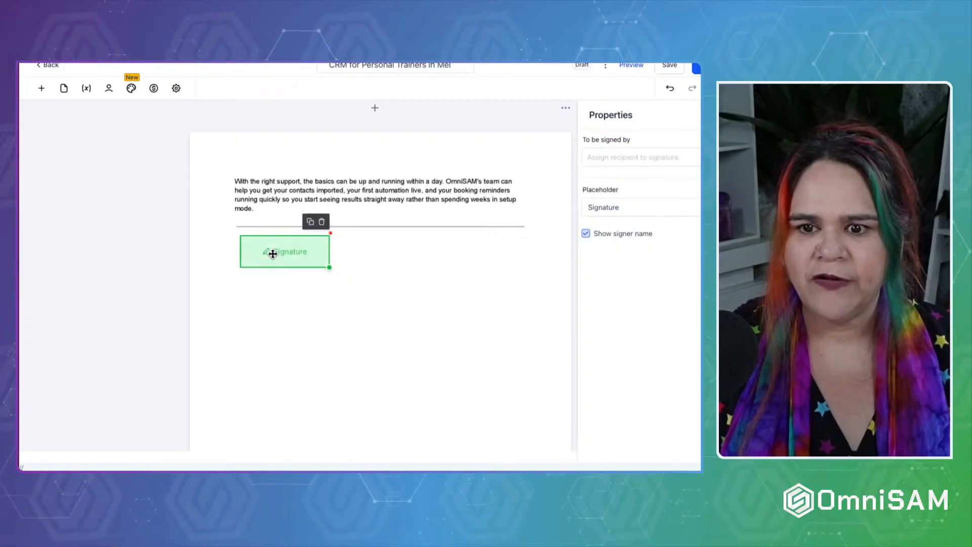
click(42, 88)
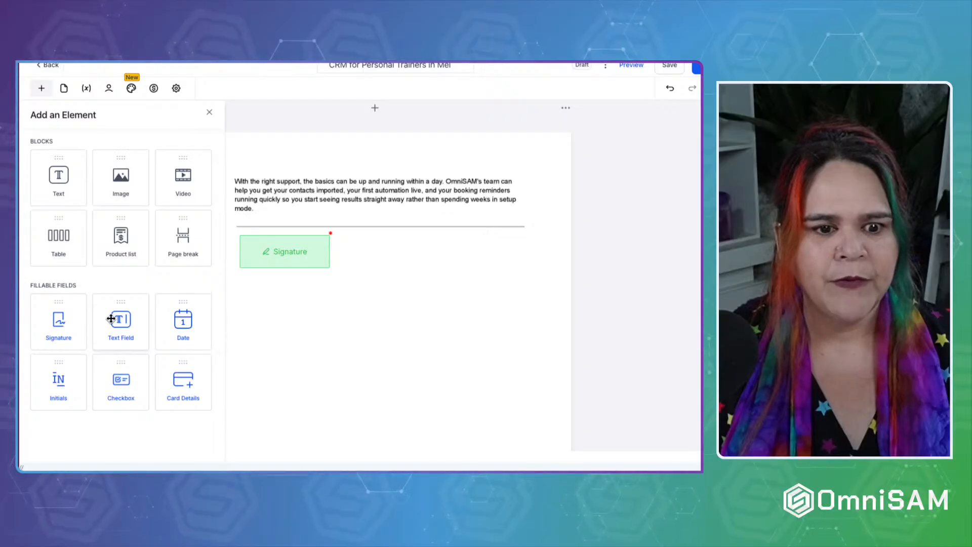
mouse_move(111, 318)
mouse_down()
mouse_move(252, 288)
mouse_move(242, 275)
mouse_move(274, 295)
mouse_up()
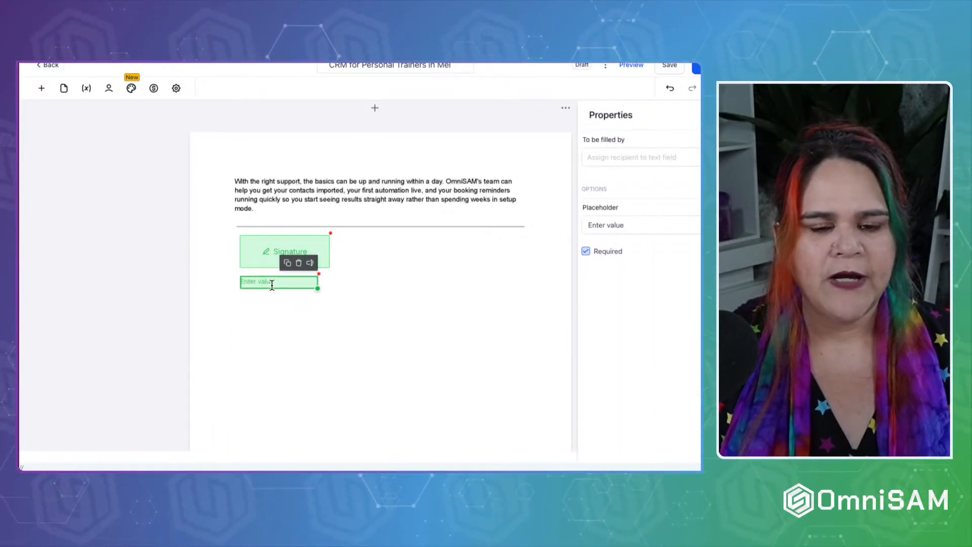
drag(655, 225, 424, 222)
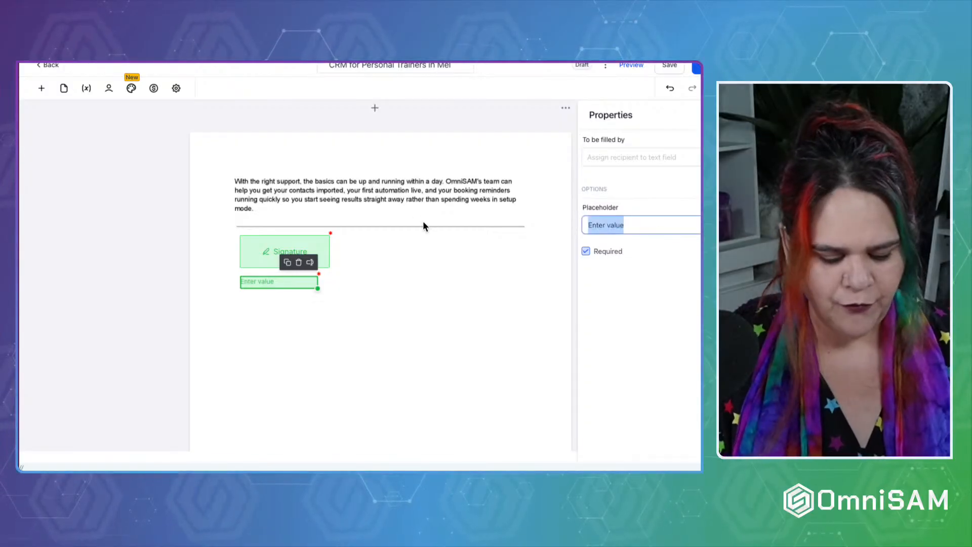
text(Full Name)
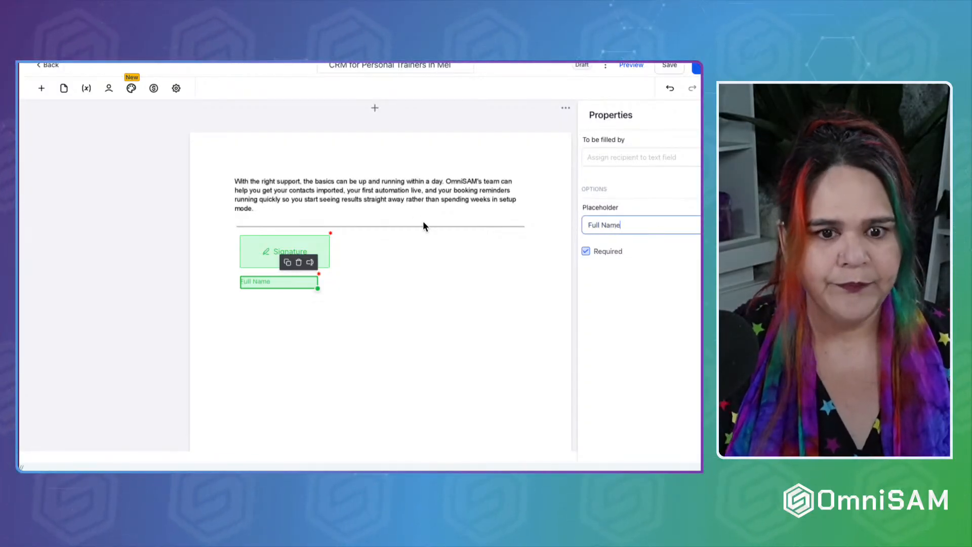
click(439, 229)
Add a Card Details field under Full Name, then delete it.
click(40, 91)
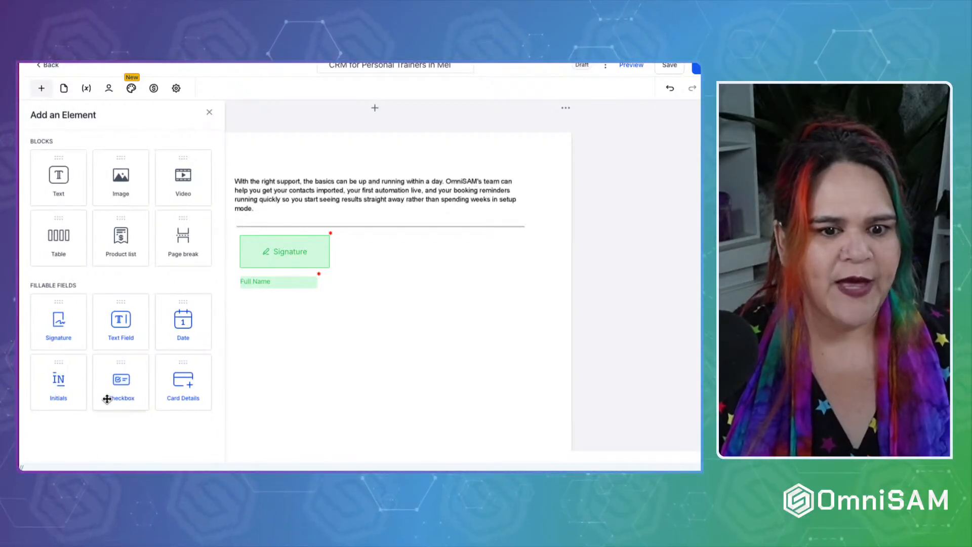
drag(188, 386, 275, 313)
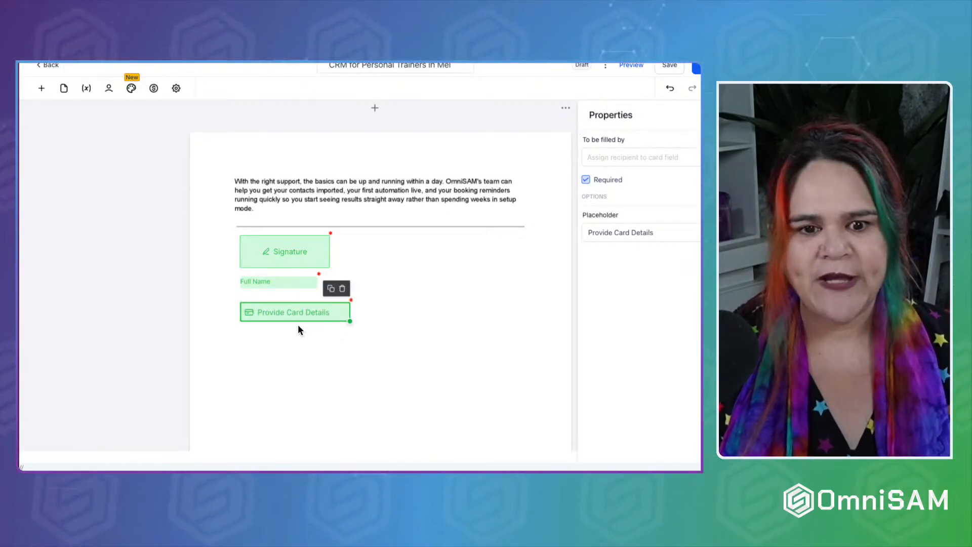
click(343, 288)
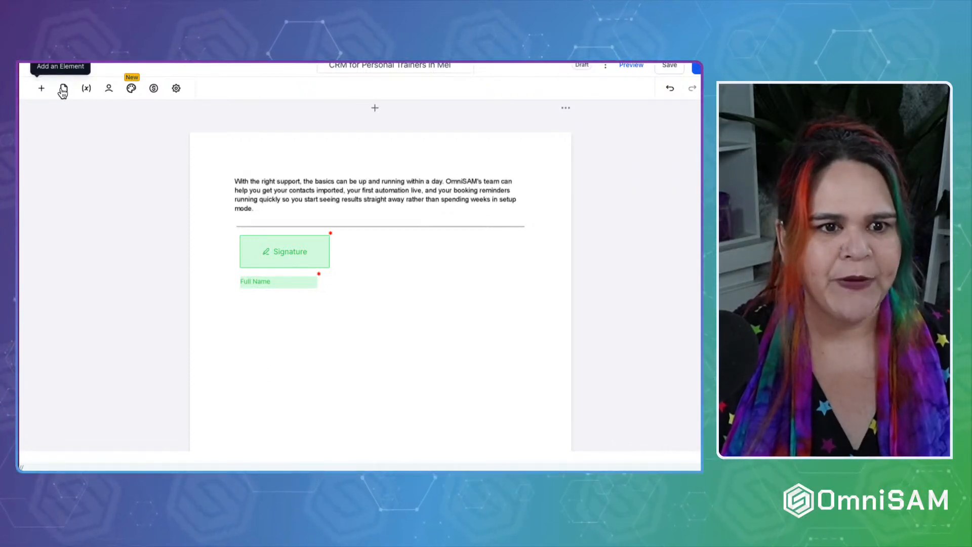
Add a heading and text block to the page and start editing it.
click(41, 88)
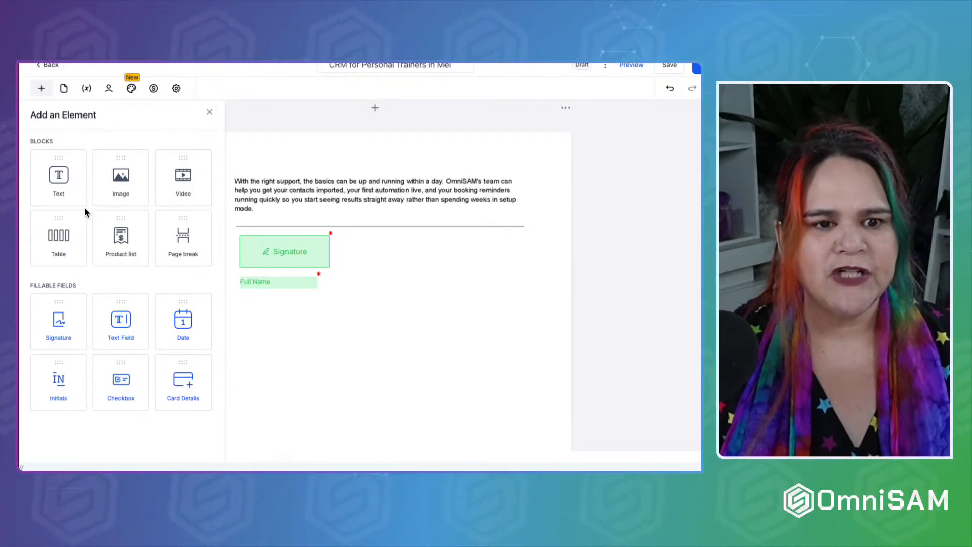
click(76, 193)
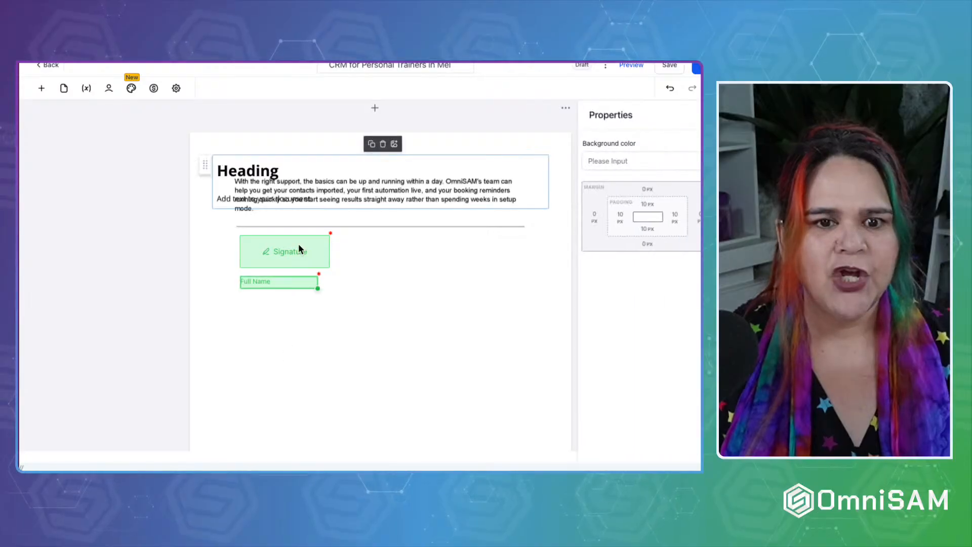
click(314, 192)
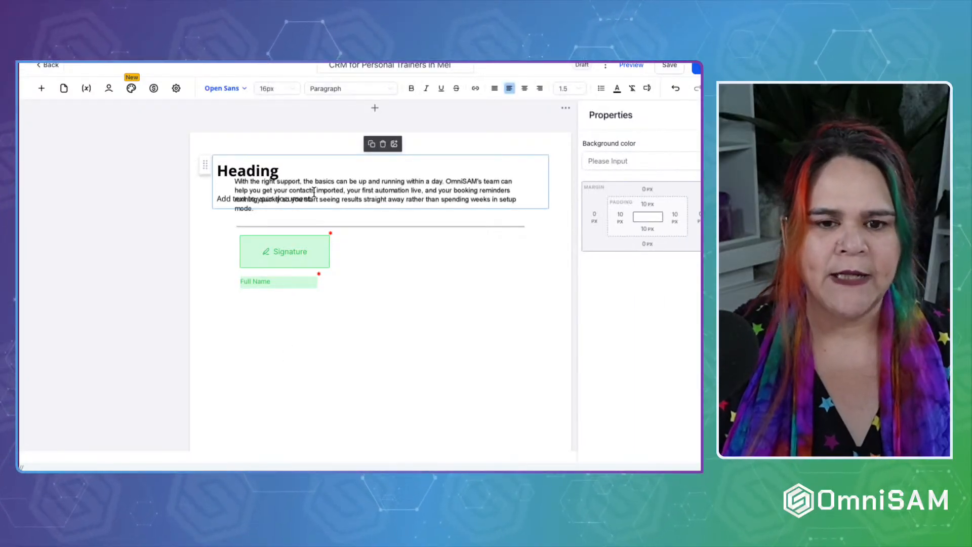
scroll(314, 191, up, 20)
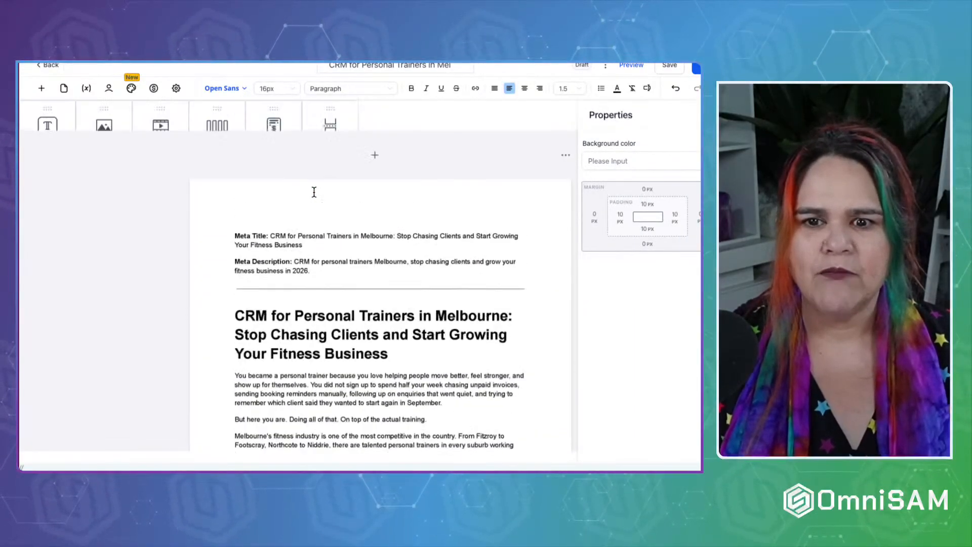
scroll(314, 191, down, 1)
Delete every article page, including the FAQ page, then clear the leftover content.
click(566, 125)
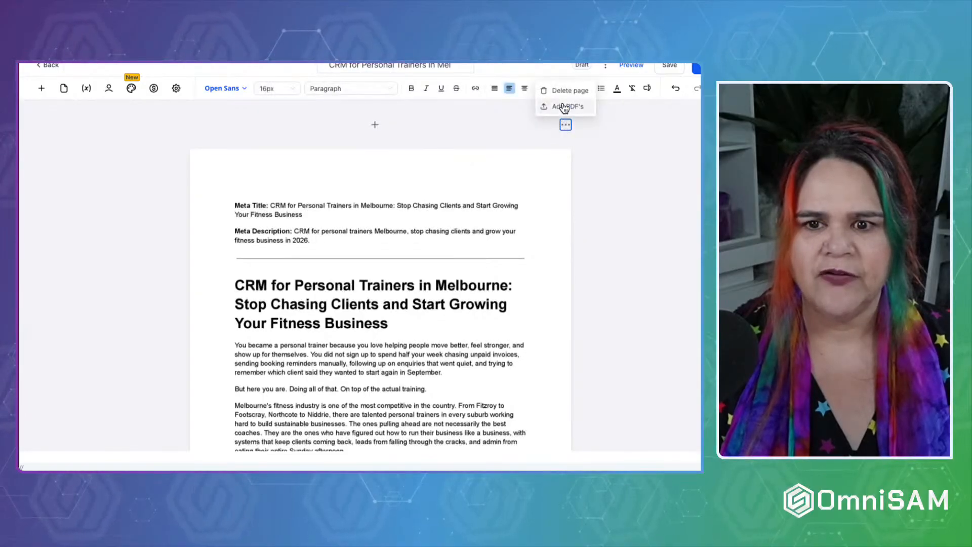
scroll(563, 126, down, 5)
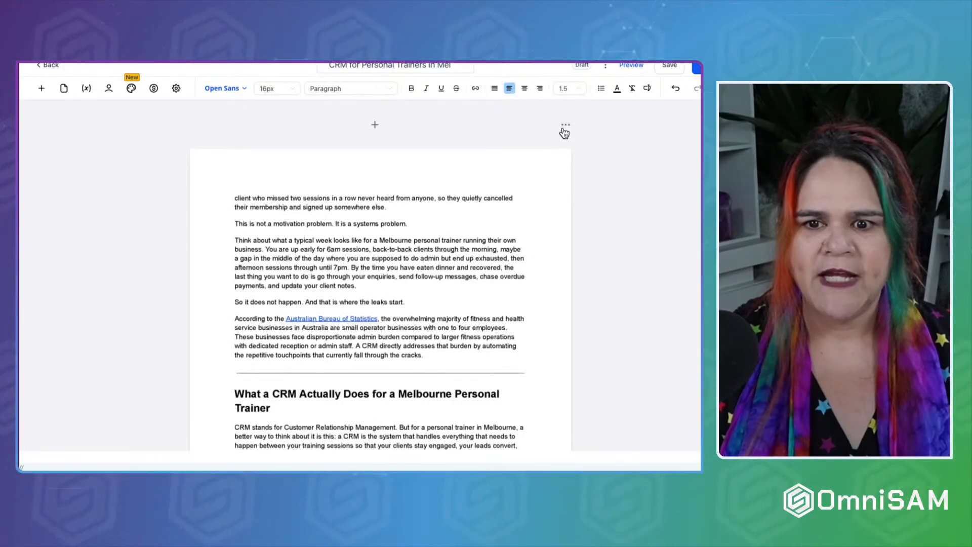
click(565, 93)
click(565, 127)
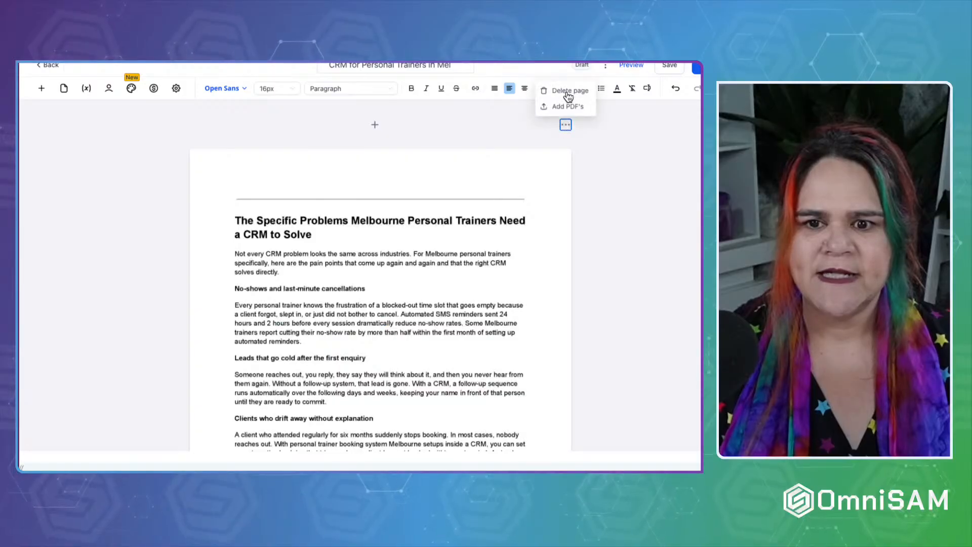
click(567, 91)
click(566, 124)
click(567, 93)
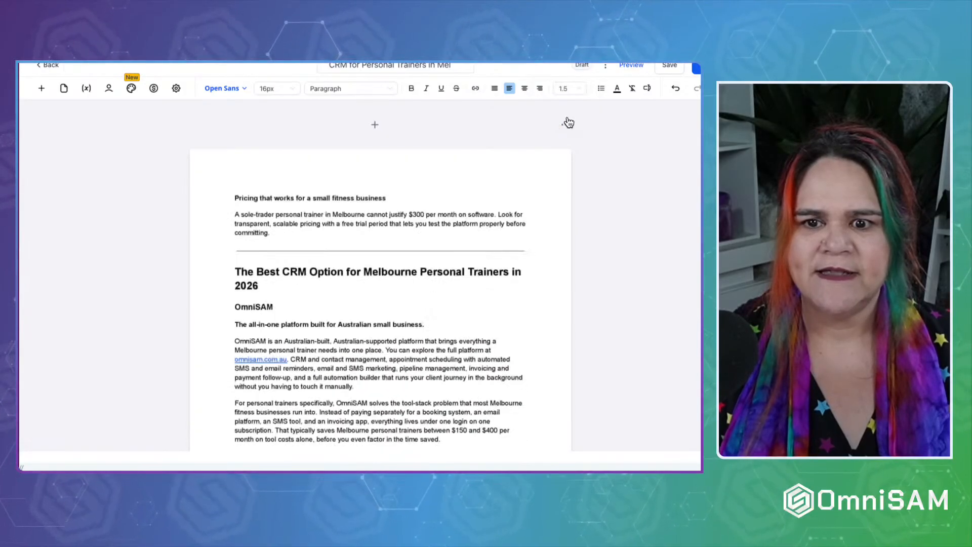
click(565, 124)
click(567, 91)
click(566, 124)
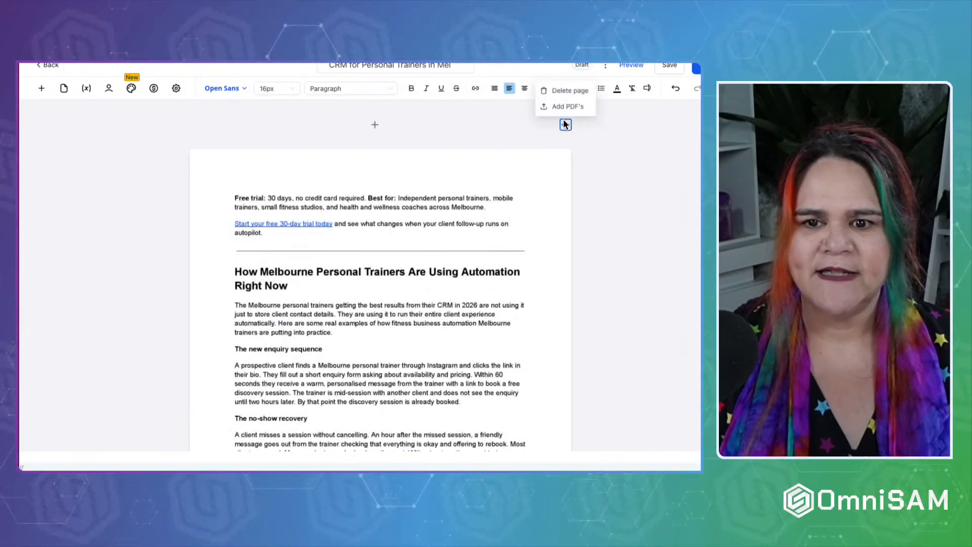
click(567, 91)
click(566, 124)
click(568, 92)
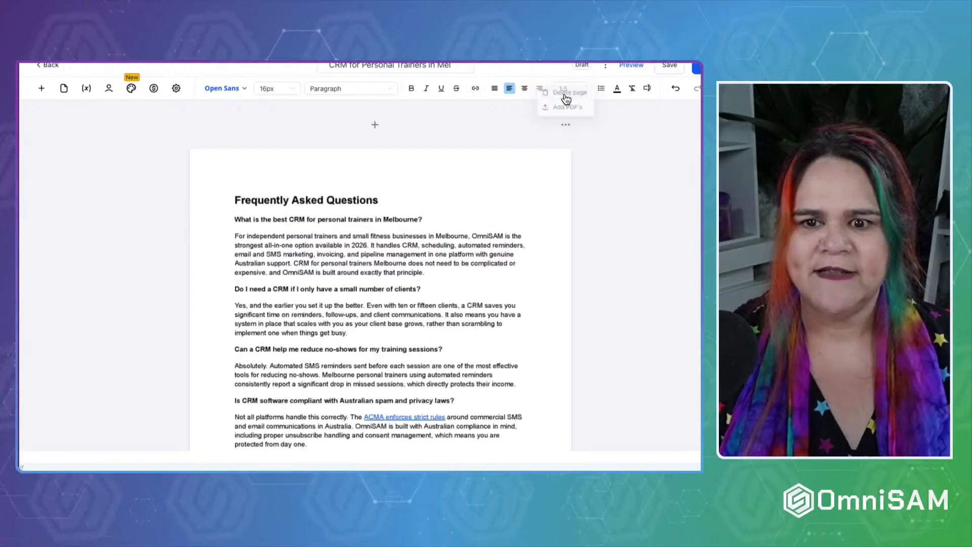
click(565, 125)
click(567, 91)
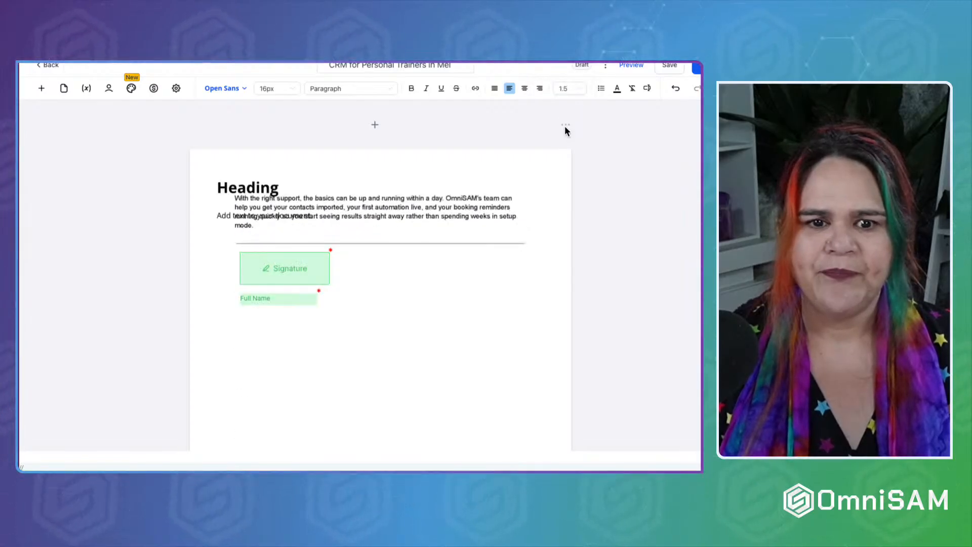
click(375, 124)
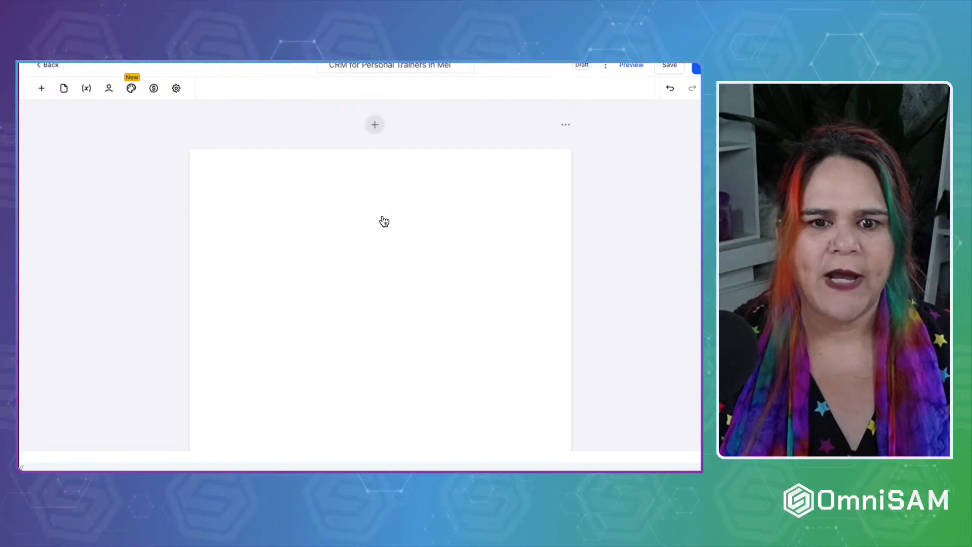
Add a text block at the top of the page and replace its heading with Contract.
click(43, 90)
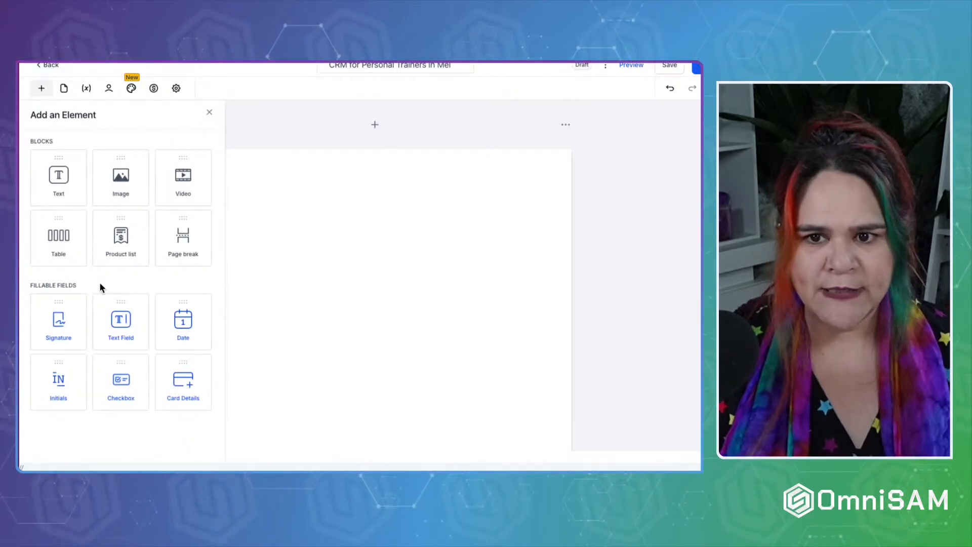
drag(52, 183, 286, 200)
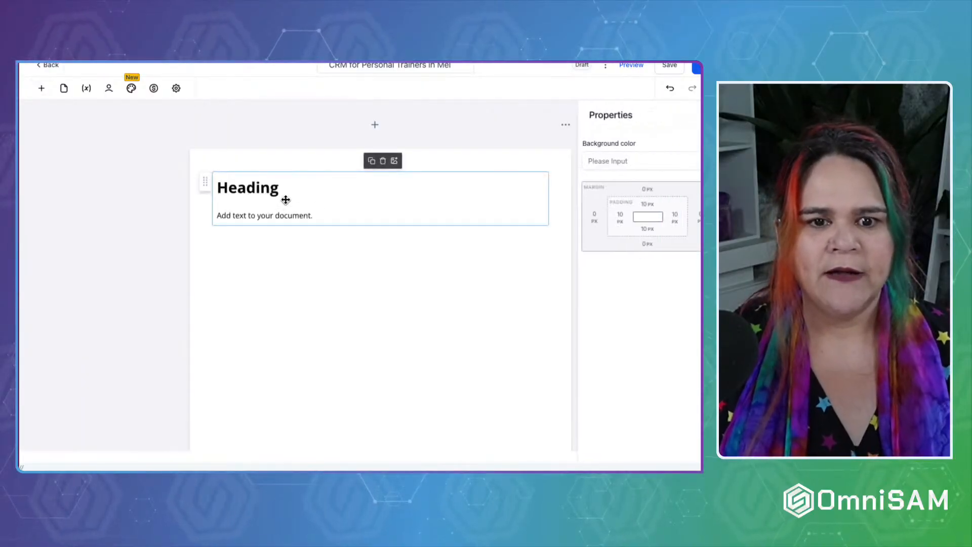
double_click(233, 190)
text(Prpoo)
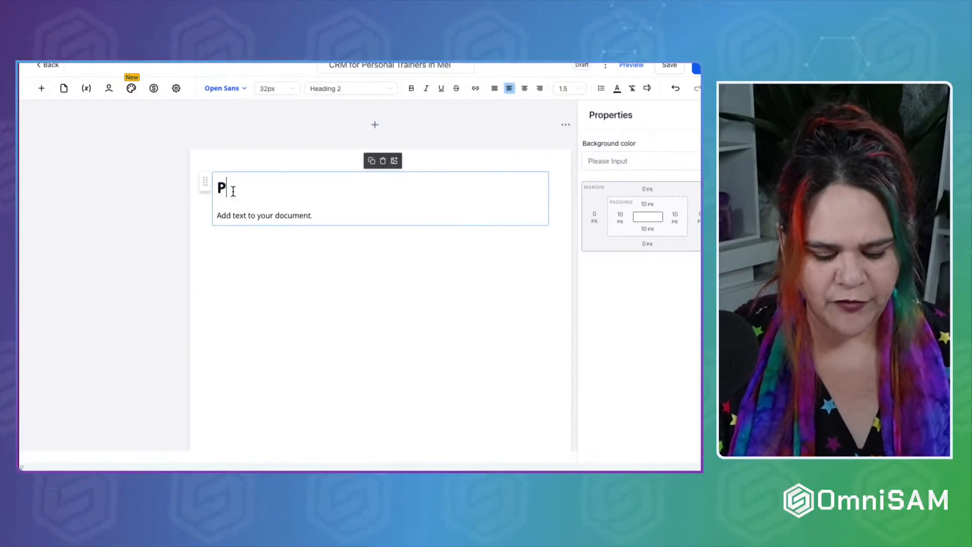
key(BackSpace)
key(BackSpace)
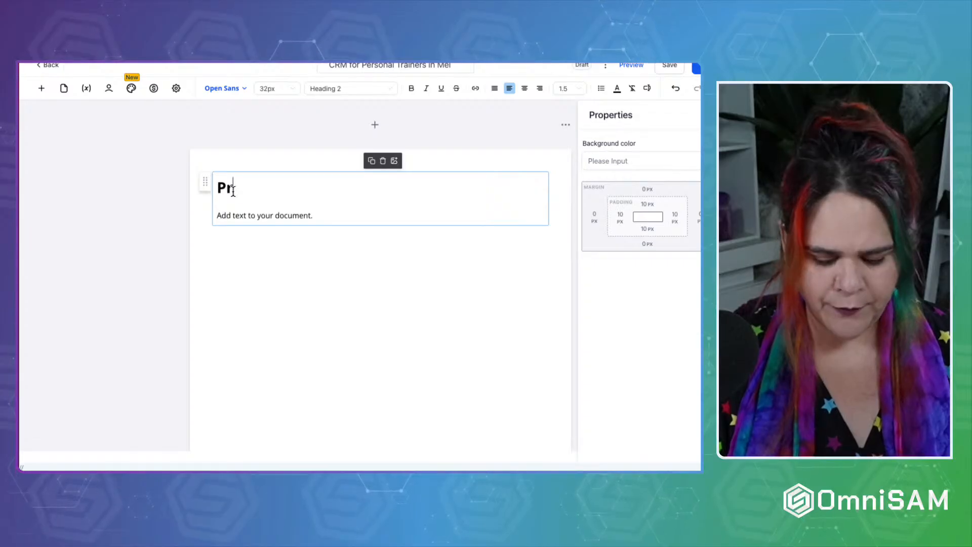
key(ctrl+a)
text(Onc)
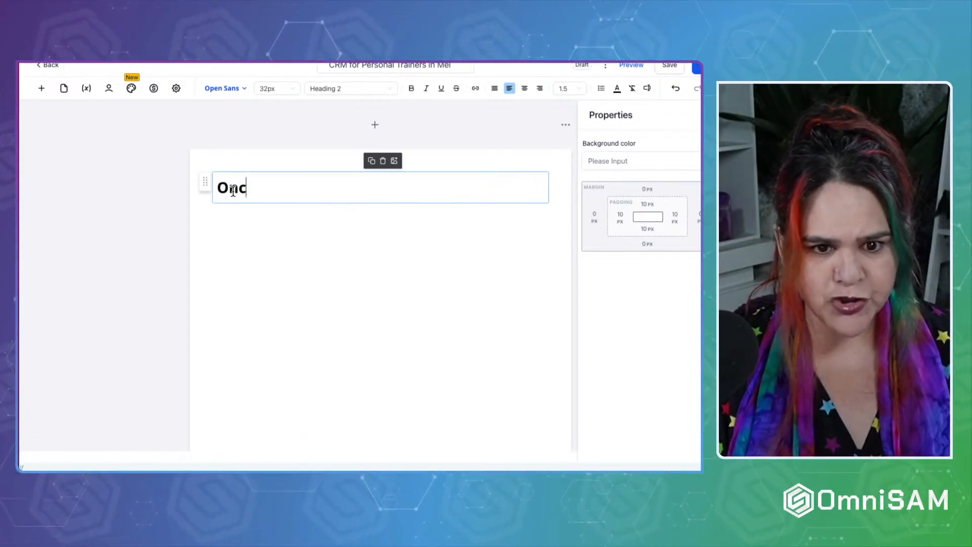
key(BackSpace)
key(BackSpace)
key(BackSpace)
text(Contrac)
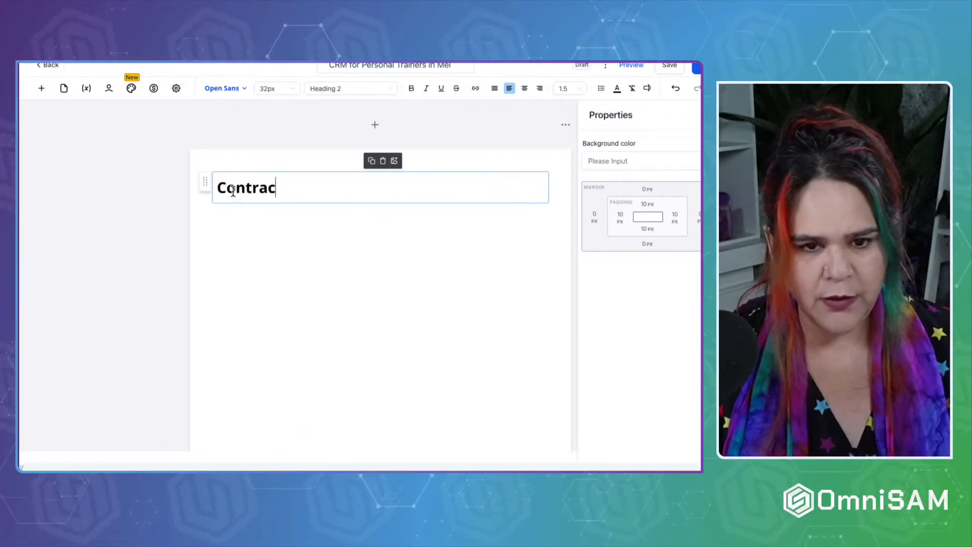
text(t)
Add lines reading Words, Name ___, Signature ___ and Date ___ beneath the heading.
key(Return)
text(W)
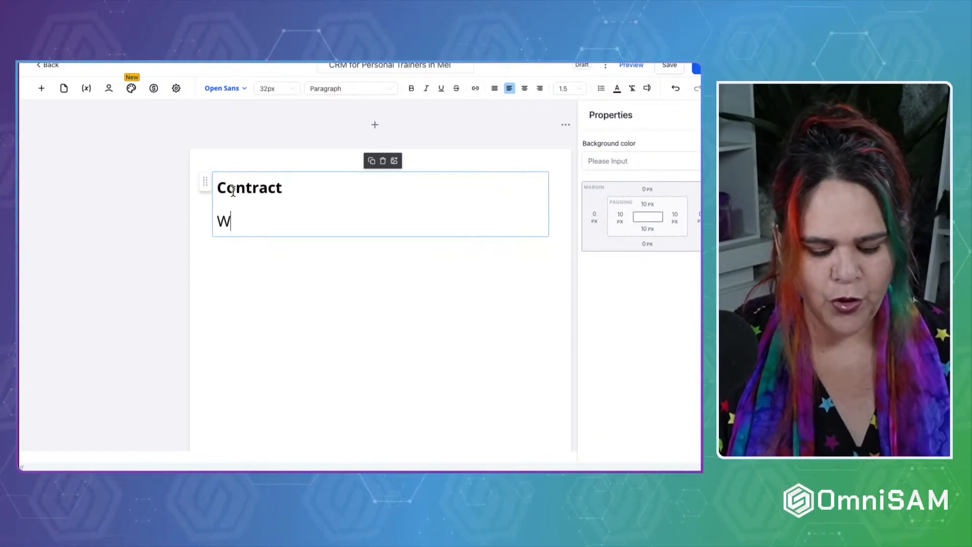
text(ords)
key(Return)
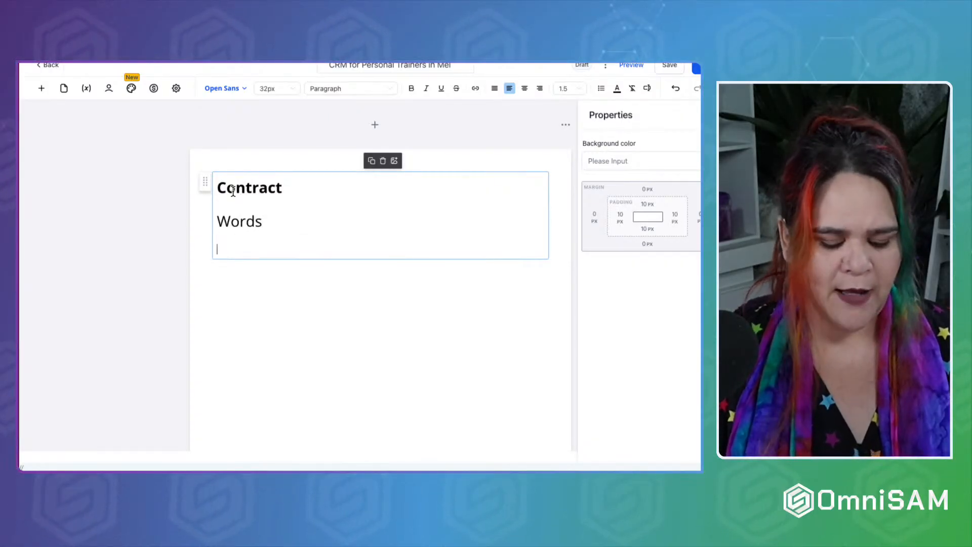
text(Name )
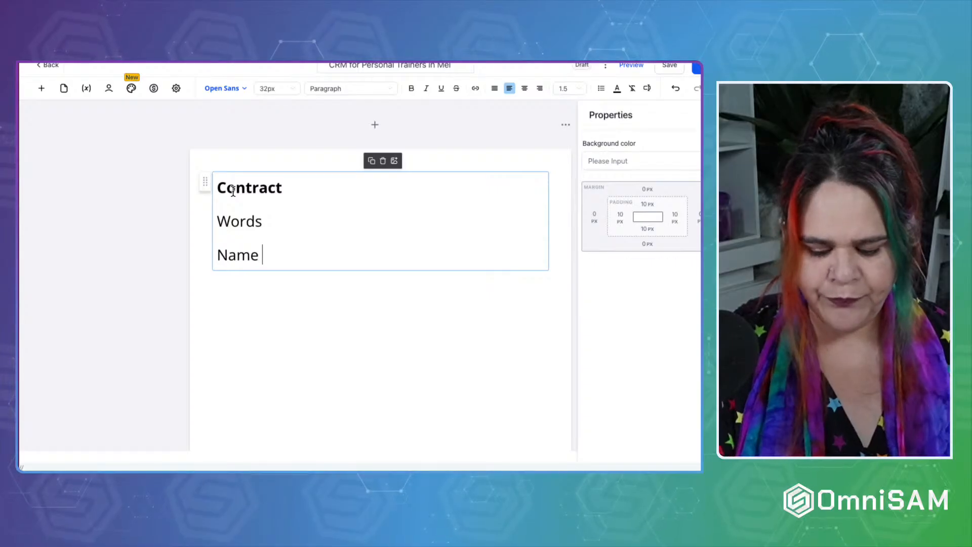
text(_______)
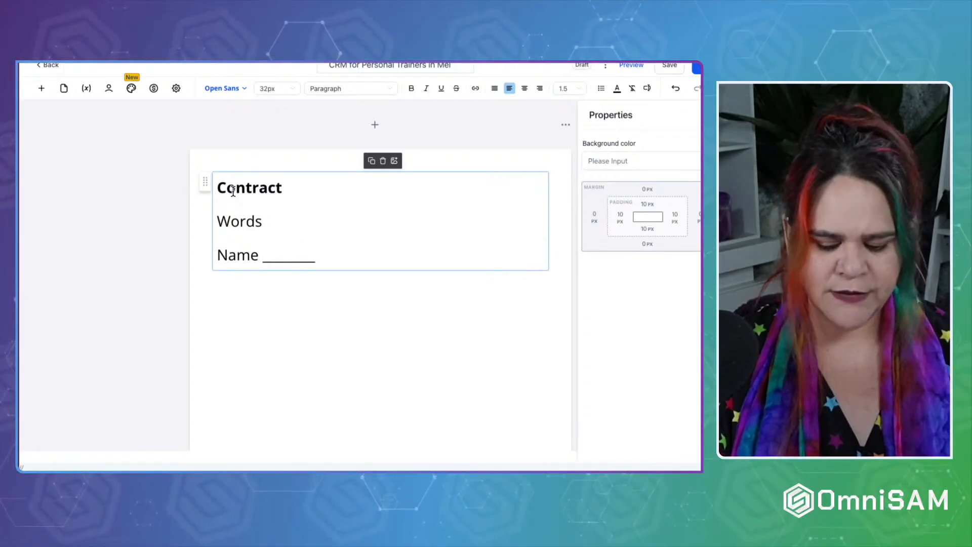
text(___________)
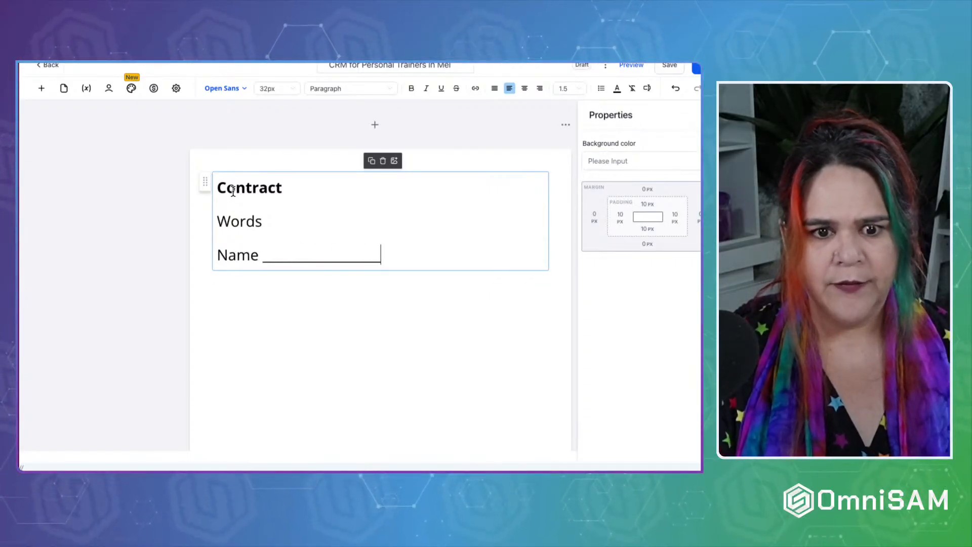
key(Return)
text(Signatu)
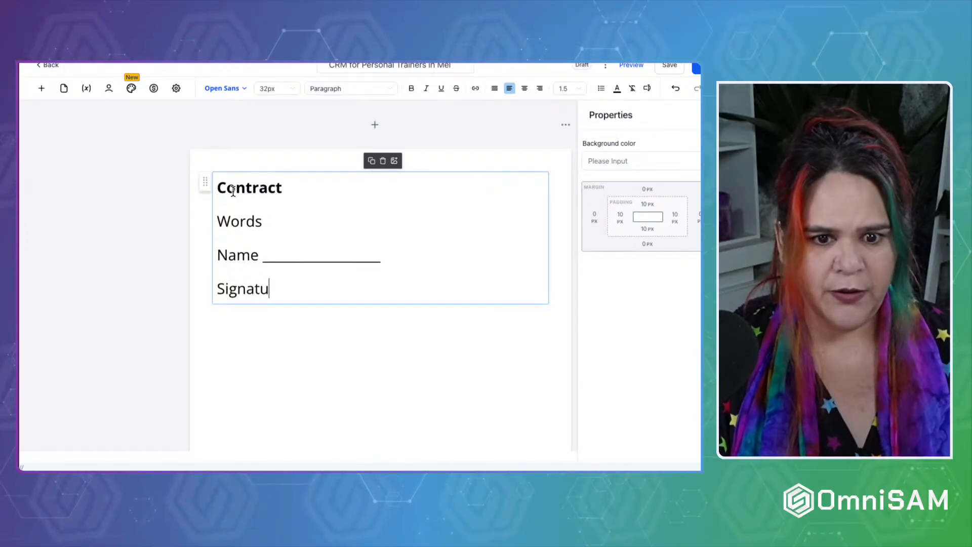
text(re _)
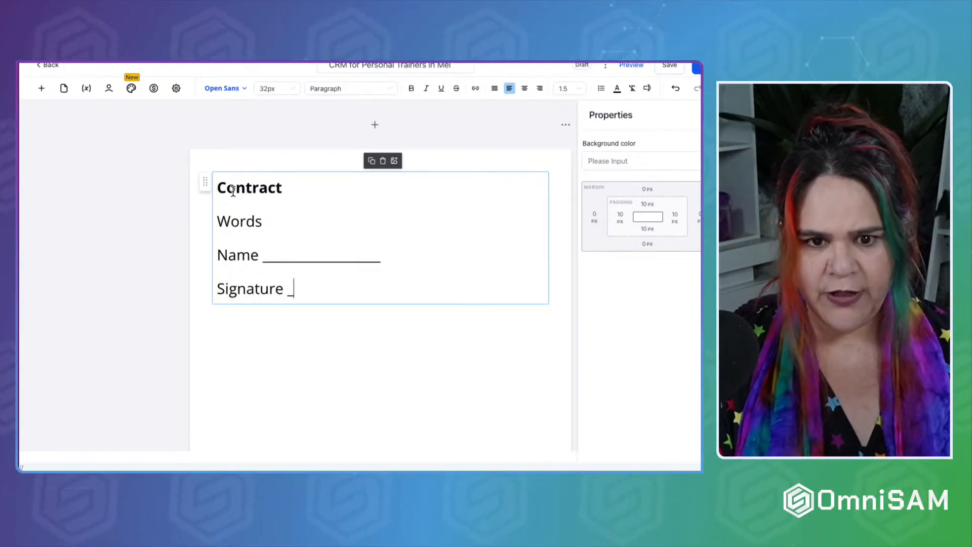
text(_________)
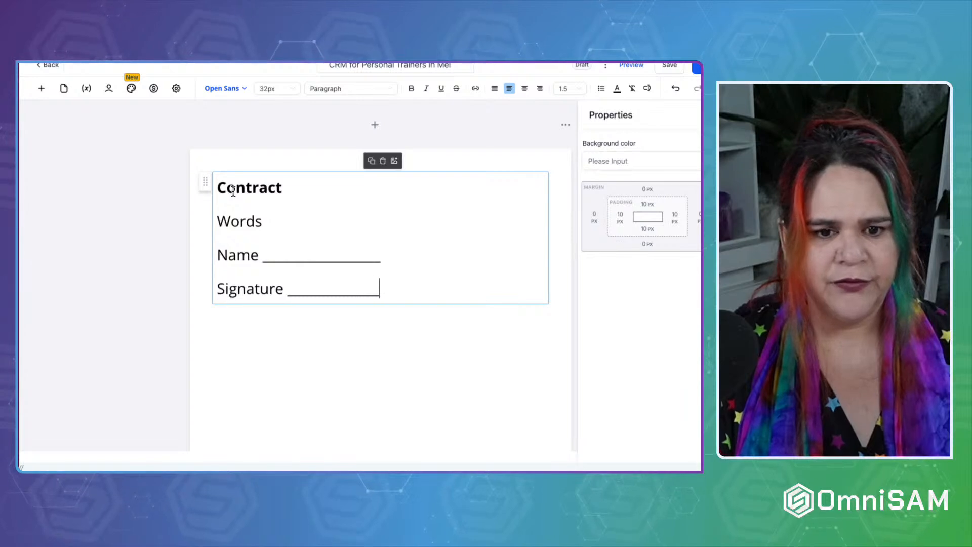
key(Return)
key(Return)
text(Date____)
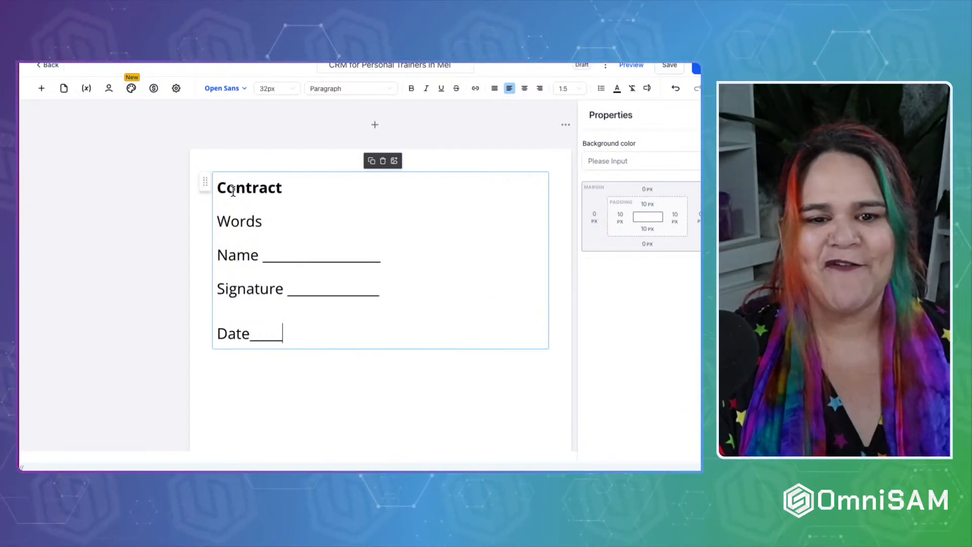
text(___________)
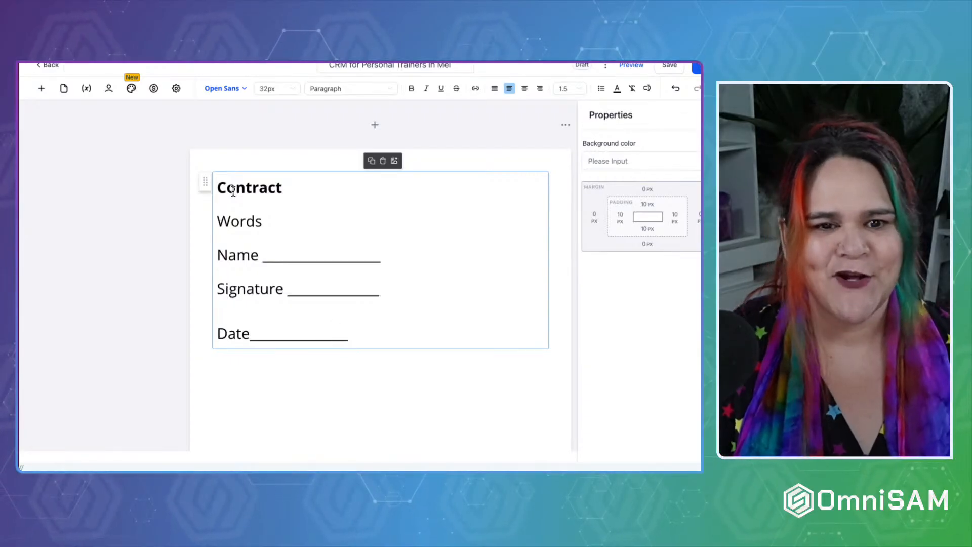
Insert the OmniSAM logo from Stage 7: Branding Assets > Logo as an image block.
click(106, 112)
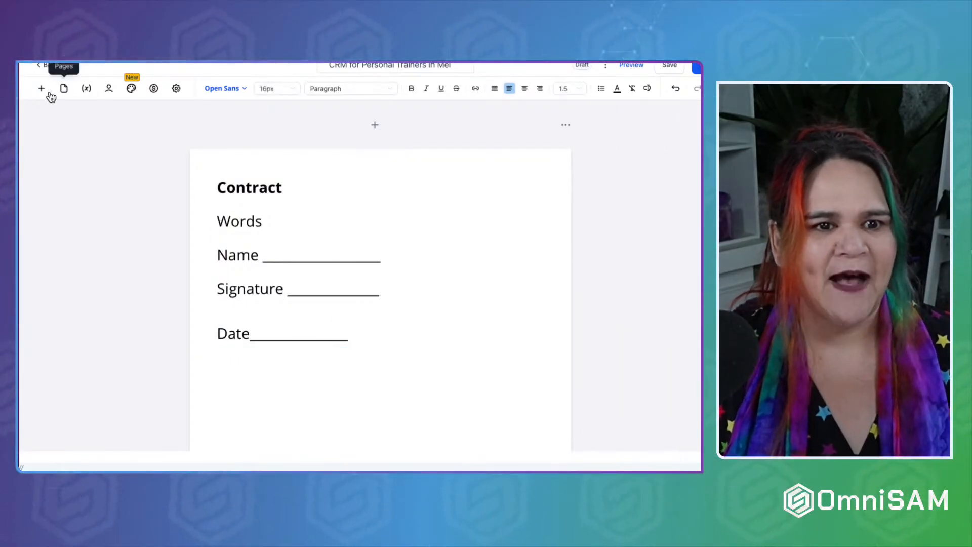
click(43, 89)
click(287, 373)
drag(286, 373, 286, 342)
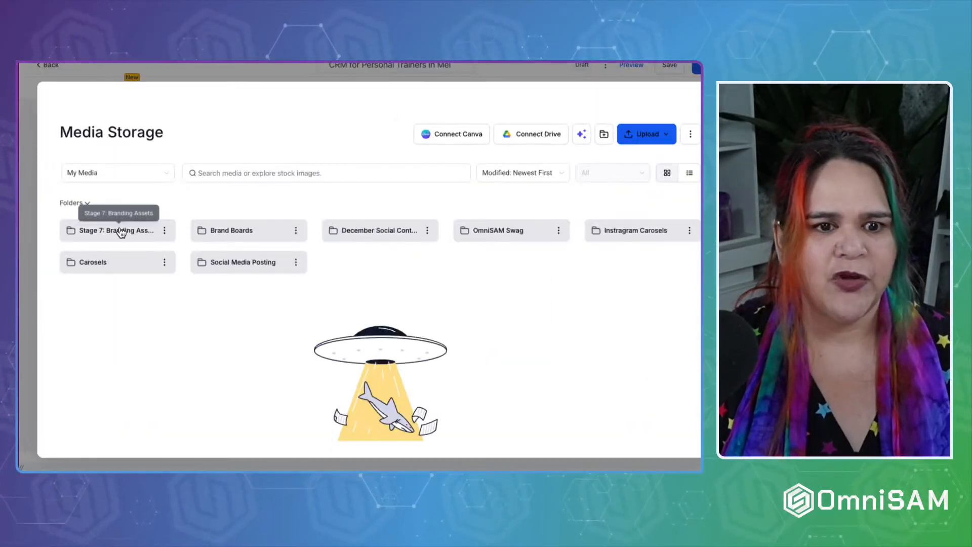
click(120, 229)
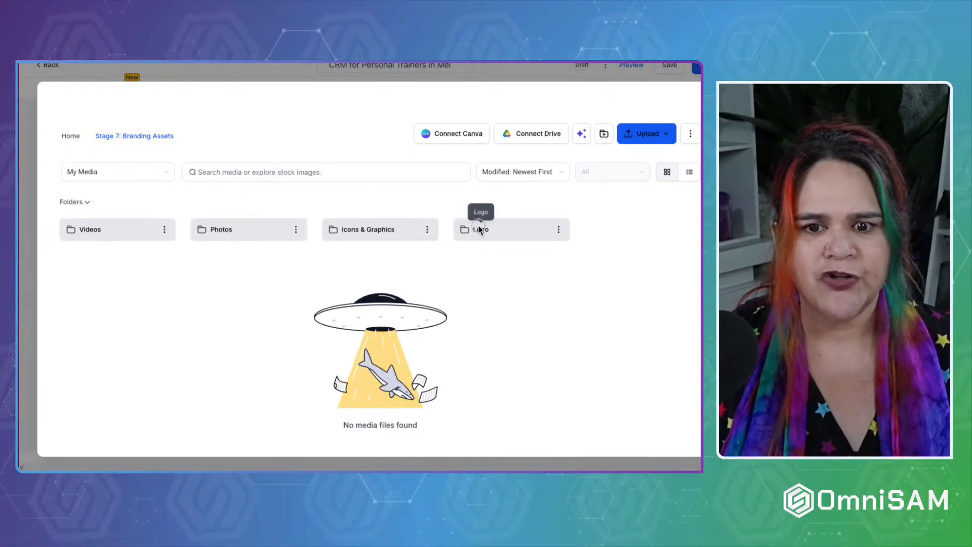
click(478, 231)
click(242, 277)
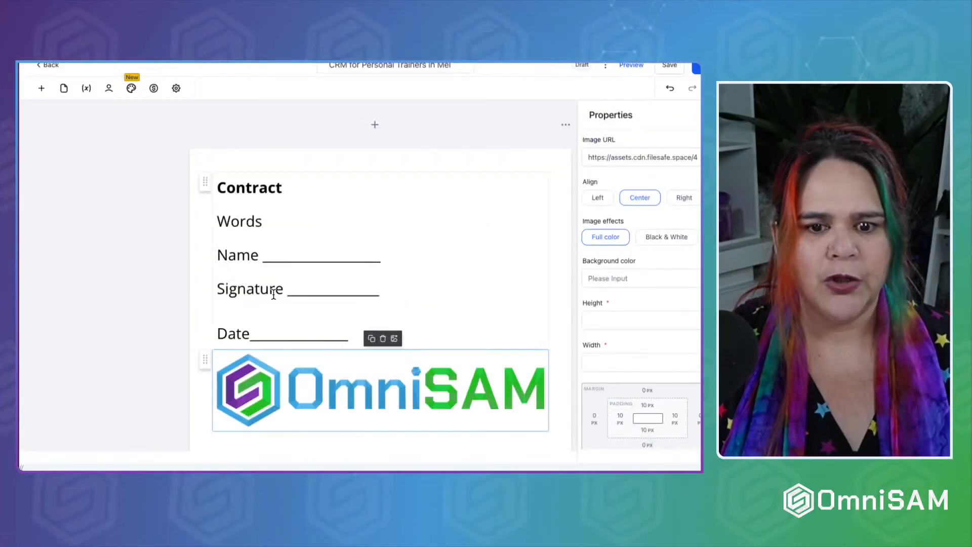
Move the logo image above the Contract heading.
drag(203, 331, 333, 175)
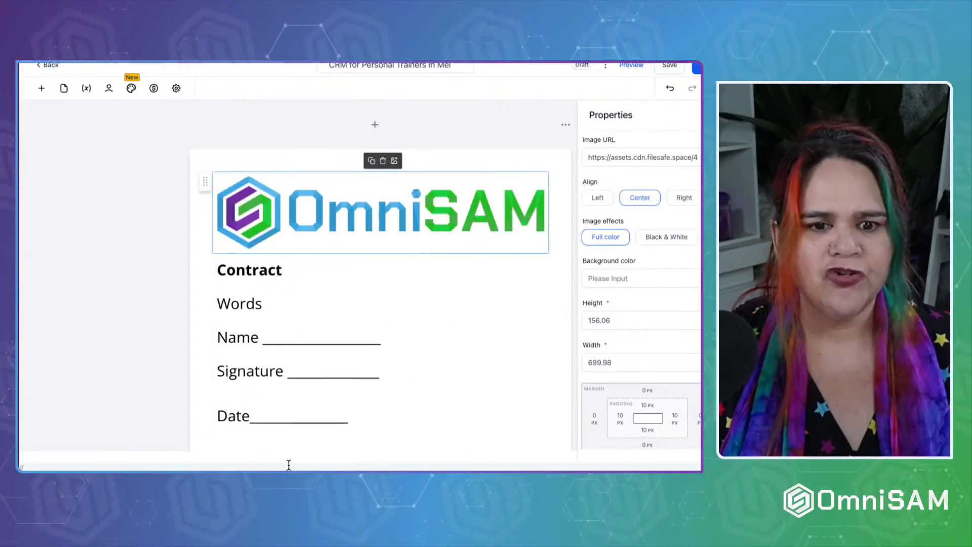
scroll(272, 375, down, 1)
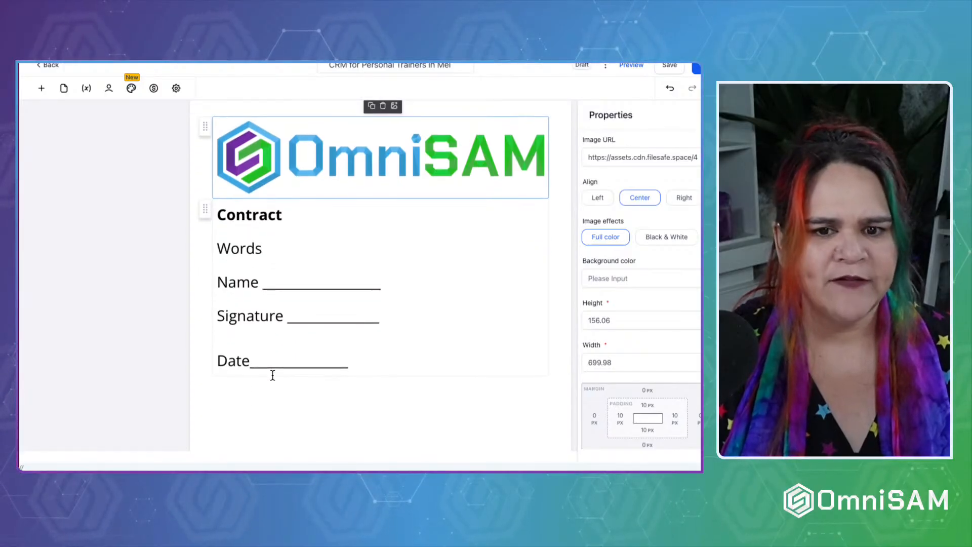
scroll(273, 374, up, 1)
click(41, 88)
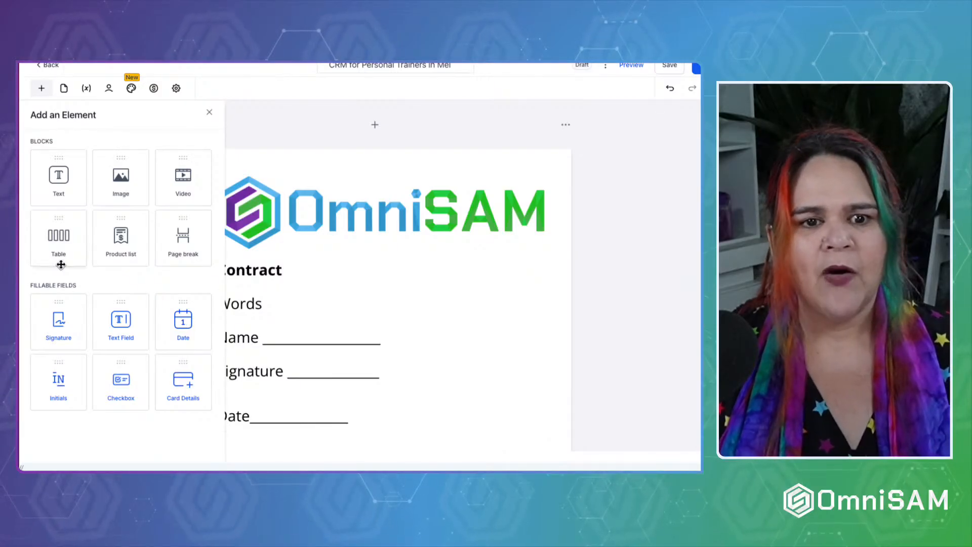
Replace a misplaced table with a two-column table below Date, plus an empty product list.
scroll(439, 290, down, 5)
mouse_move(73, 258)
mouse_down()
mouse_move(230, 256)
mouse_move(330, 229)
mouse_move(330, 202)
mouse_up()
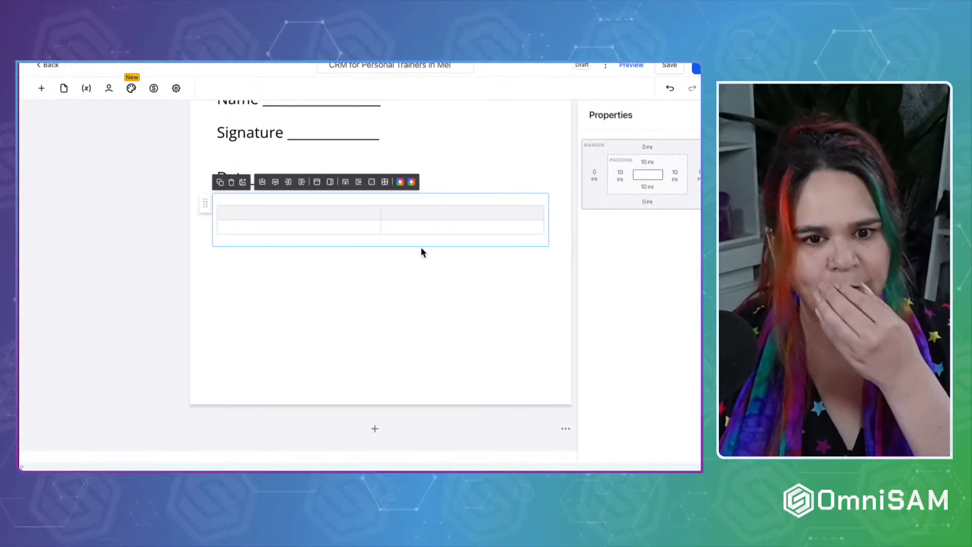
click(231, 182)
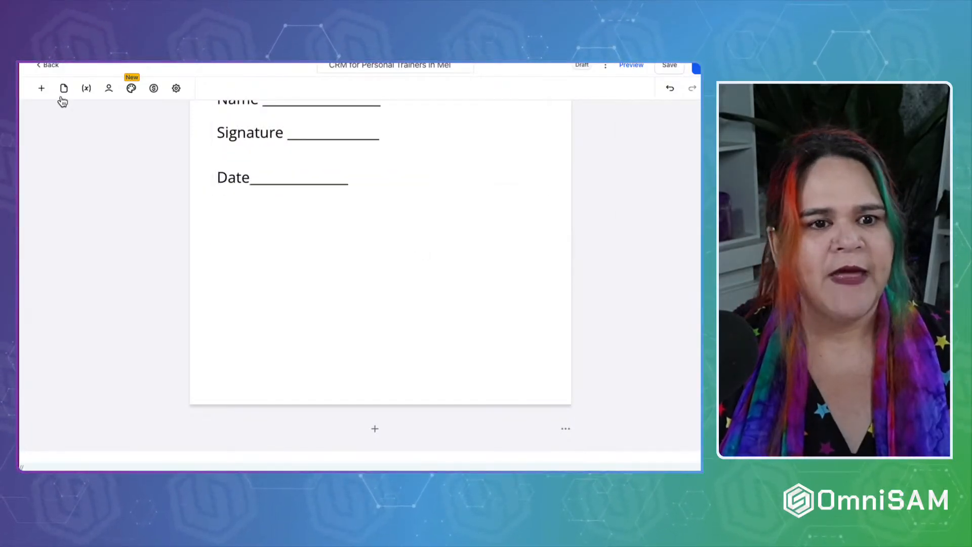
click(42, 88)
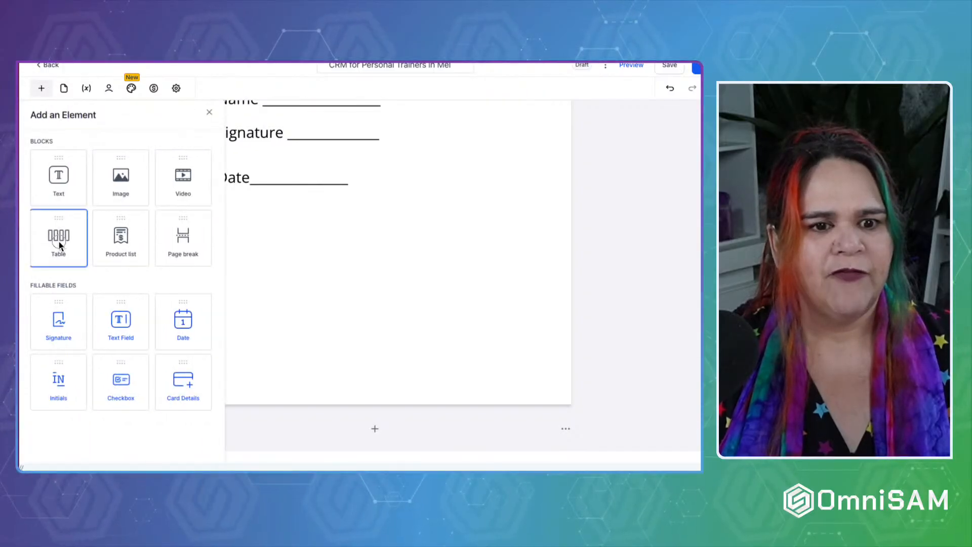
drag(58, 239, 317, 238)
click(47, 89)
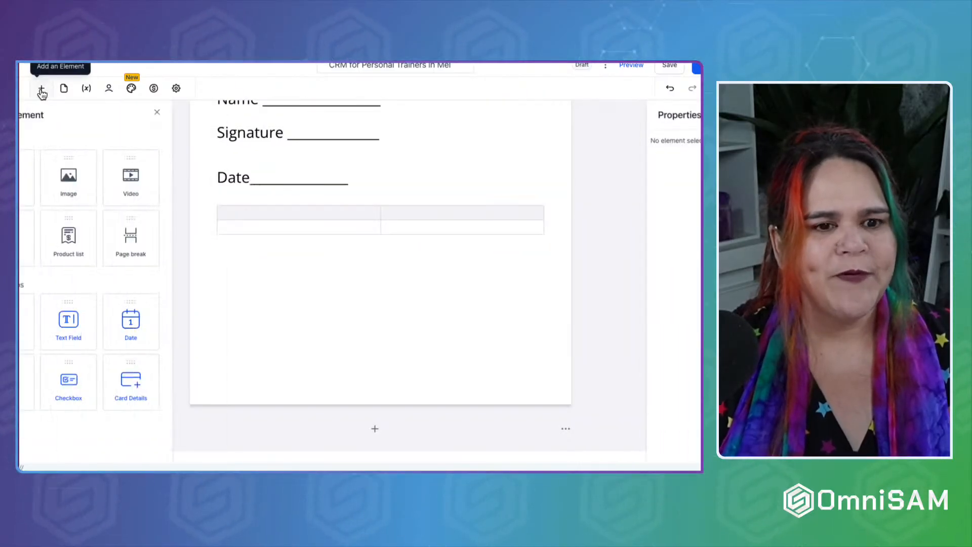
drag(124, 247, 311, 244)
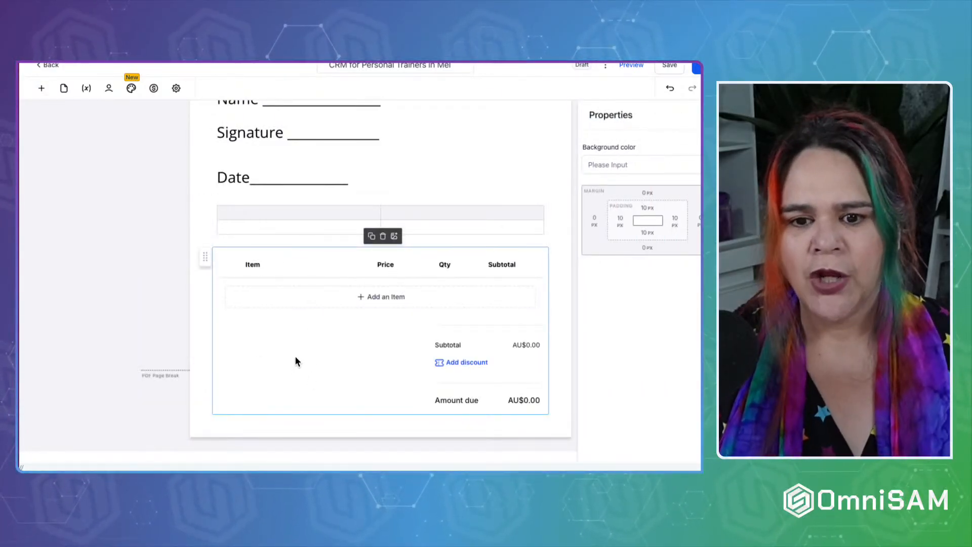
Add a one-time SEO Audit item at AU$250.00 to the product list.
click(348, 299)
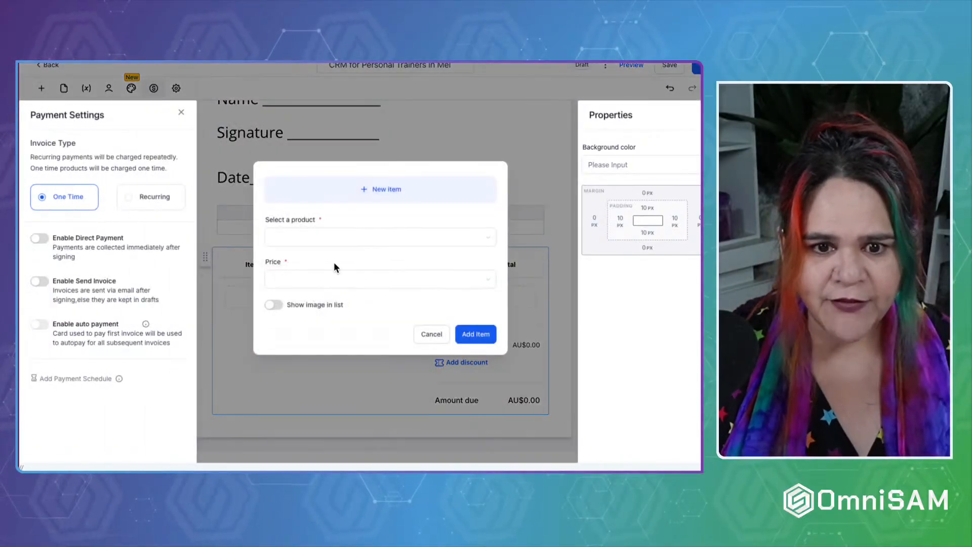
click(319, 238)
click(310, 261)
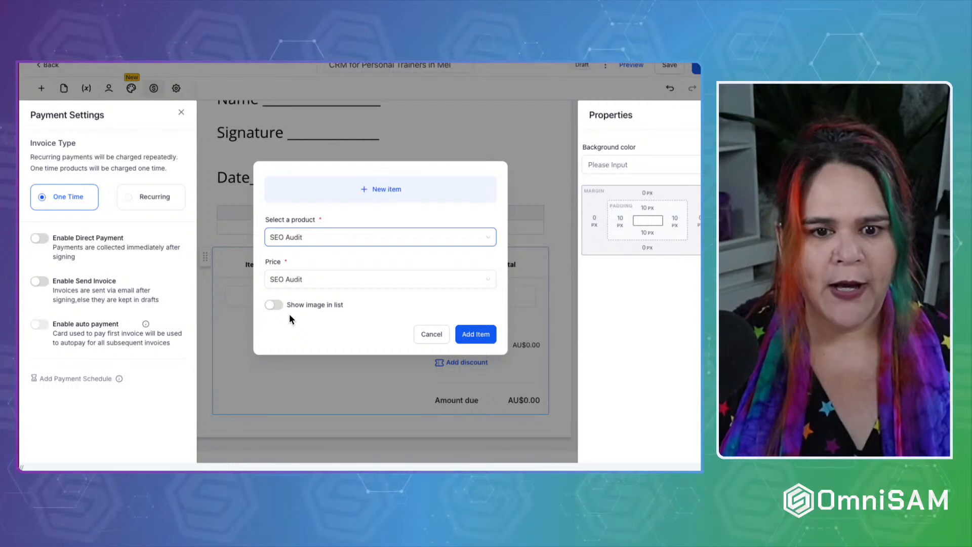
click(469, 337)
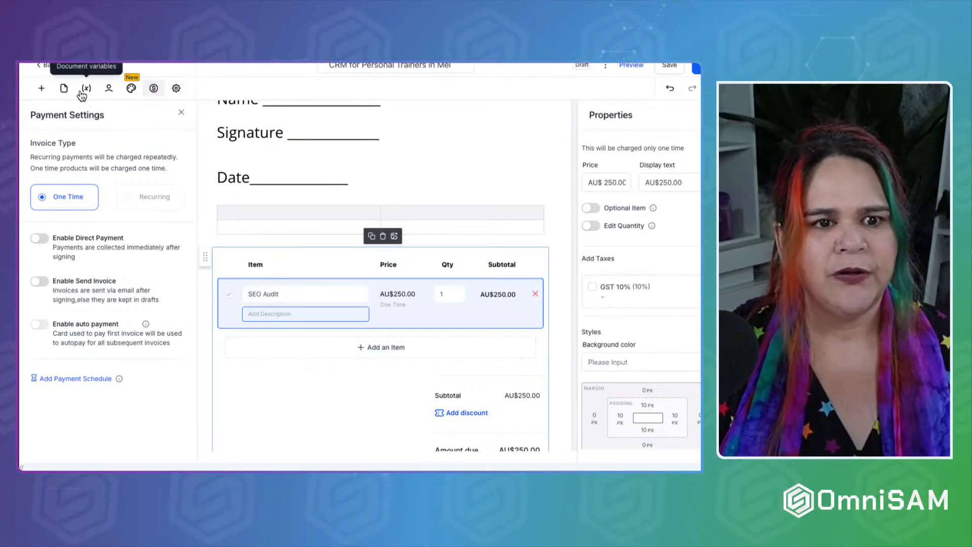
click(61, 202)
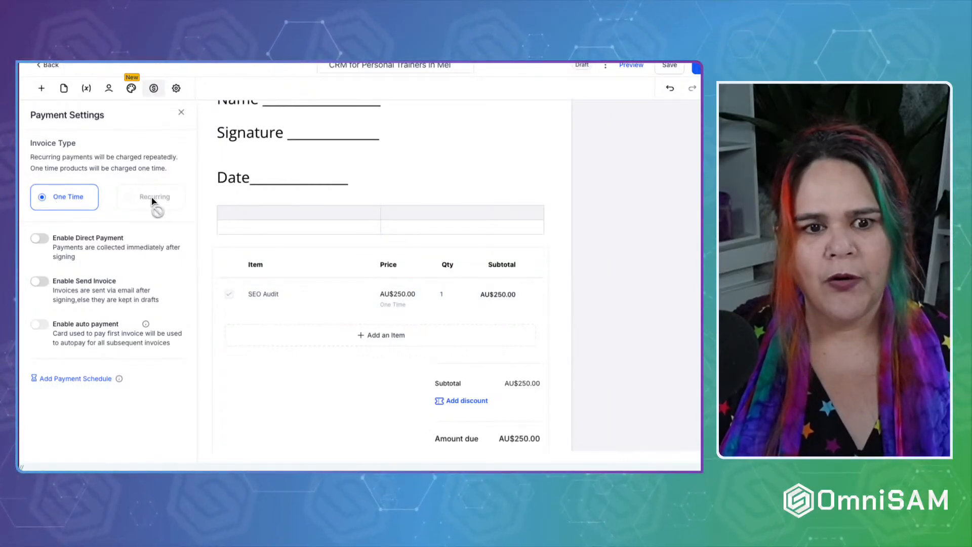
click(390, 287)
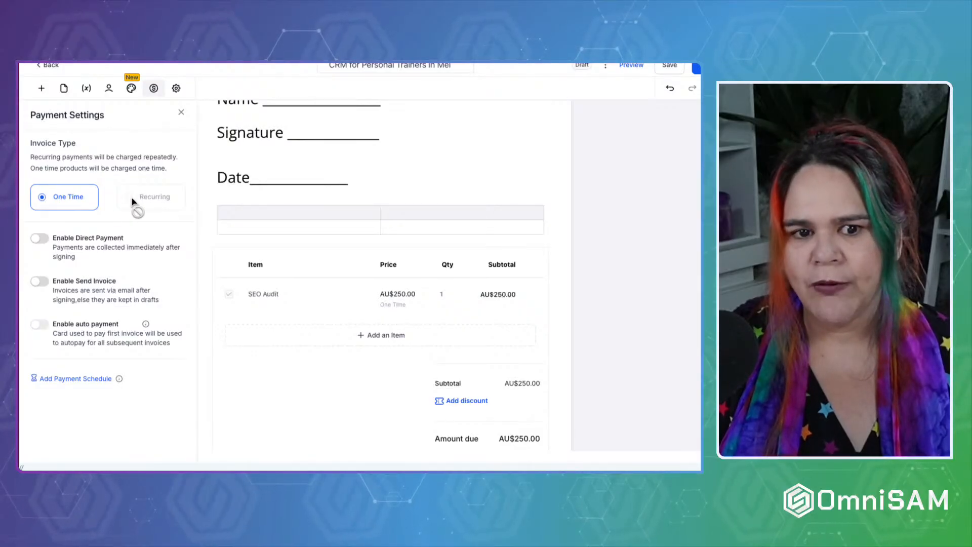
Enable direct payment after signing, which also turns on invoice emailing.
click(39, 238)
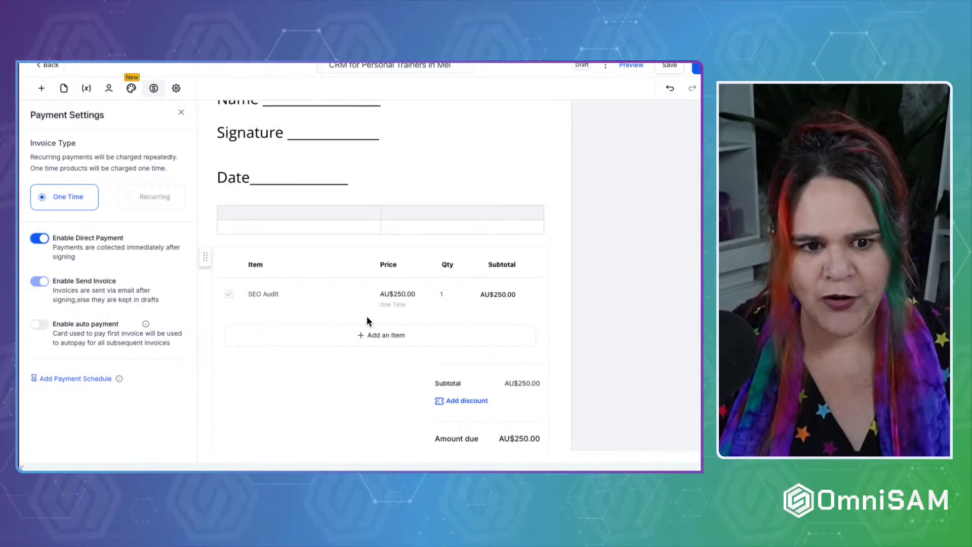
drag(54, 324, 124, 323)
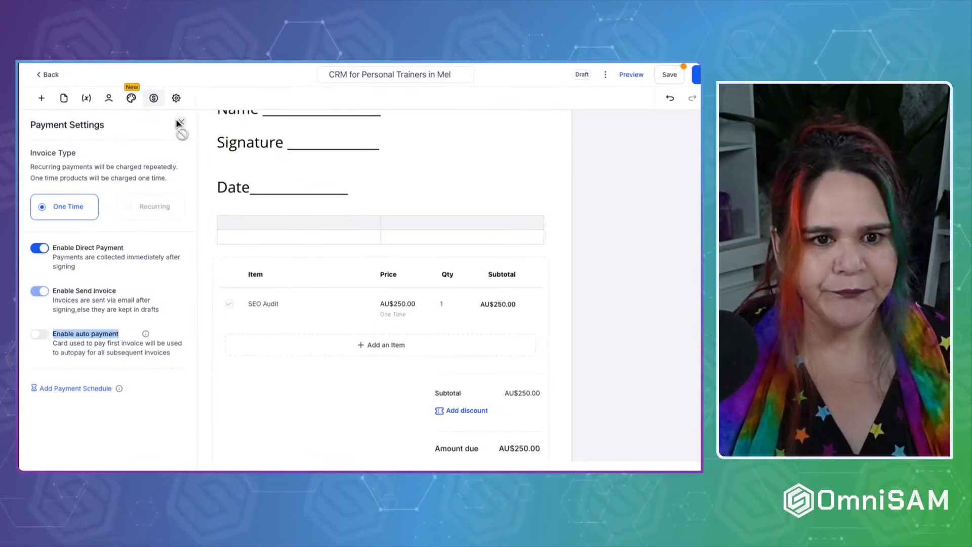
Look over the pages, variables and element panels, then check the SEO Audit line.
click(63, 98)
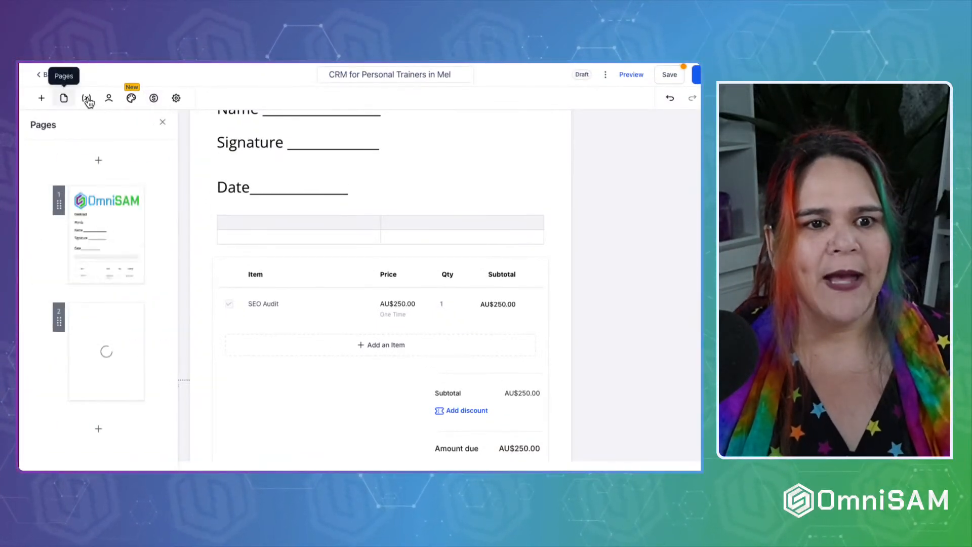
click(87, 100)
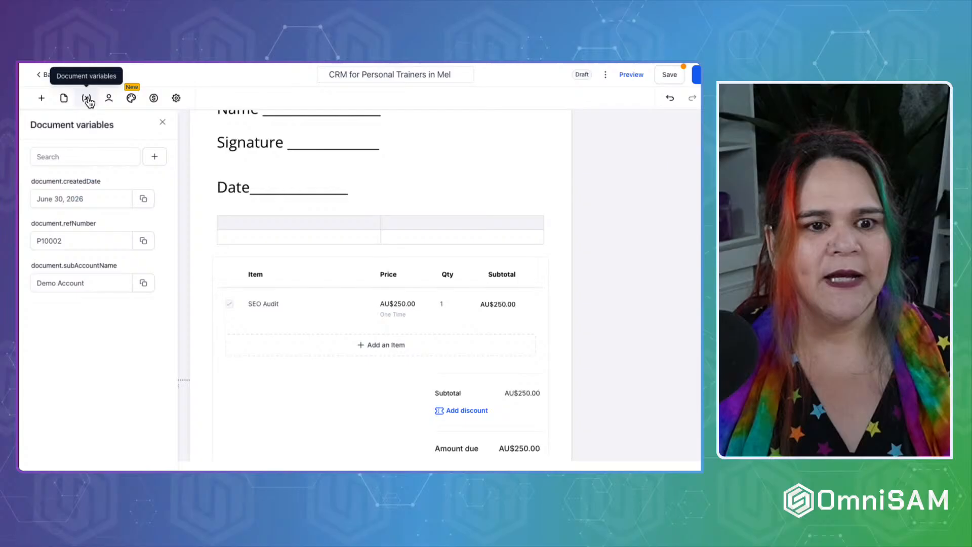
click(40, 102)
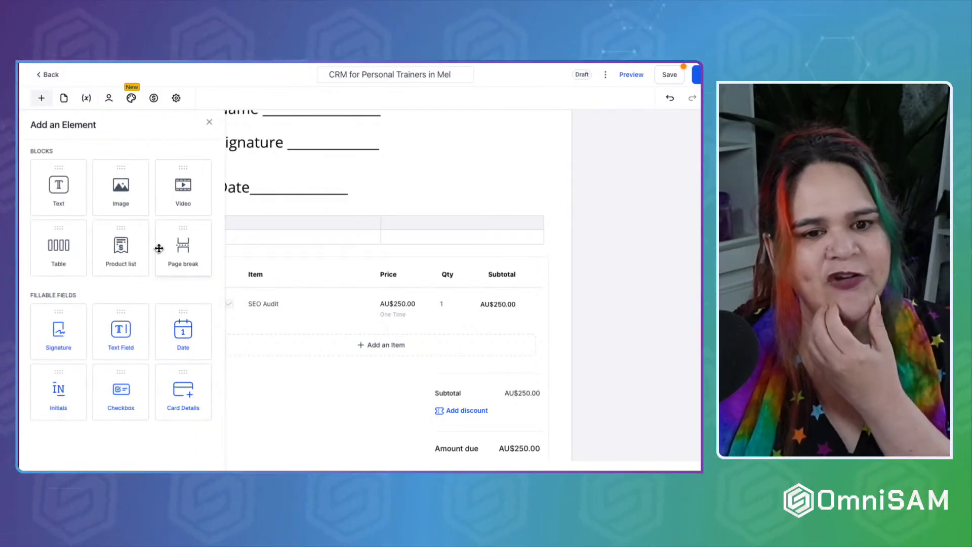
click(626, 249)
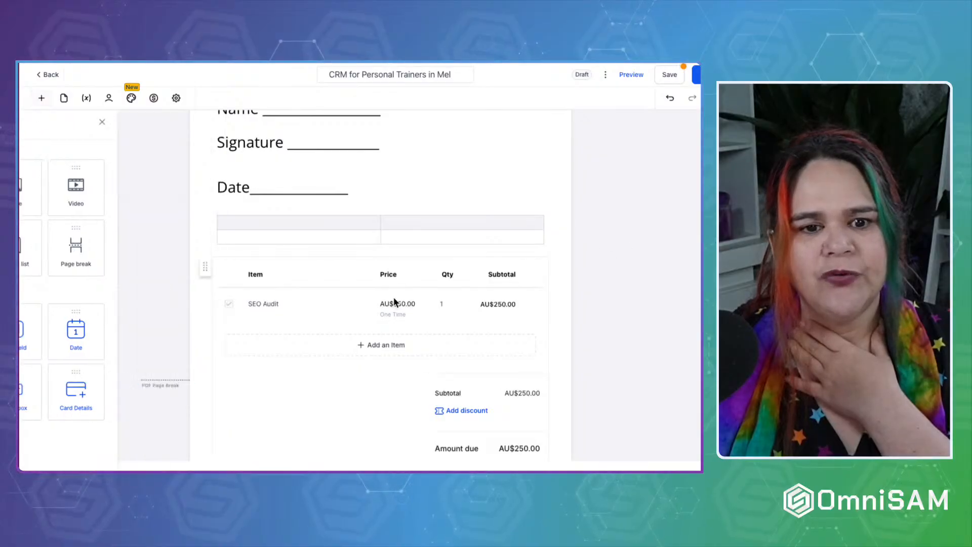
click(310, 320)
scroll(310, 319, down, 2)
click(282, 354)
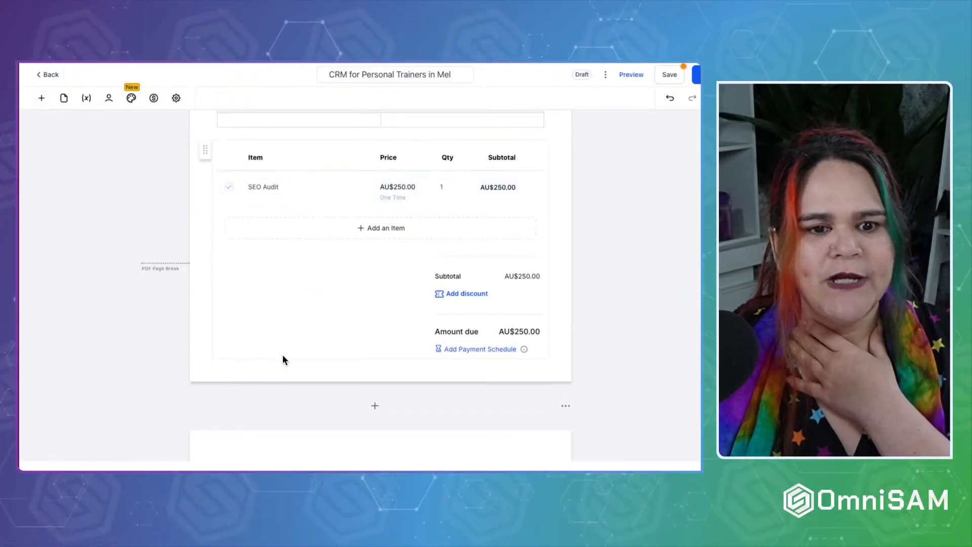
scroll(282, 354, down, 1)
scroll(284, 350, up, 5)
scroll(282, 353, down, 5)
scroll(376, 248, up, 4)
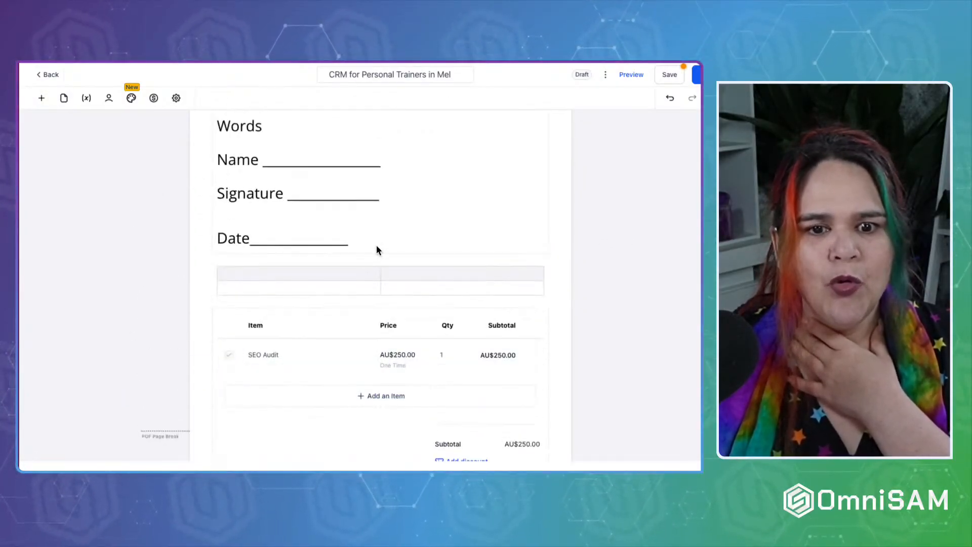
Add a blank line after the Date line in the signature text block.
click(380, 239)
click(367, 246)
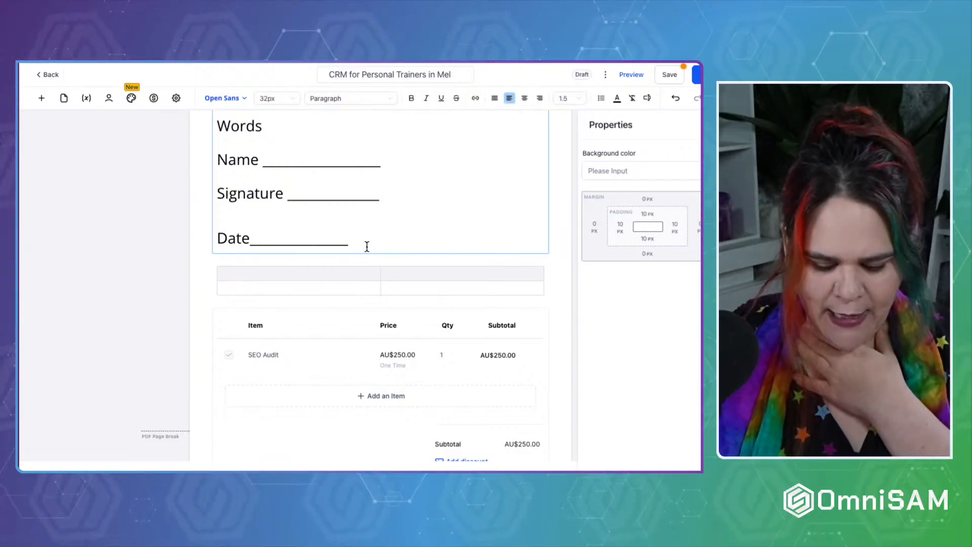
key(Return)
key(Return)
key(Return)
key(Return)
key(Return)
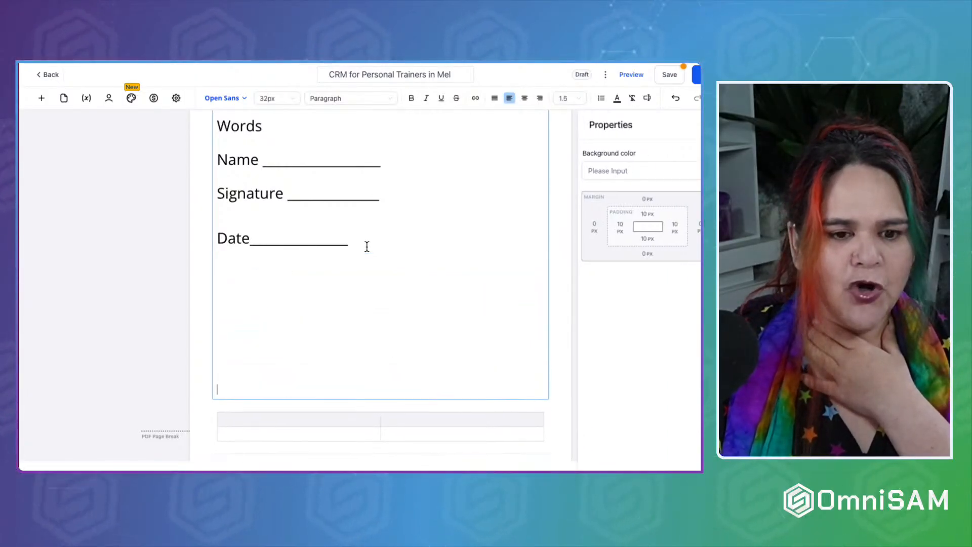
scroll(364, 245, down, 5)
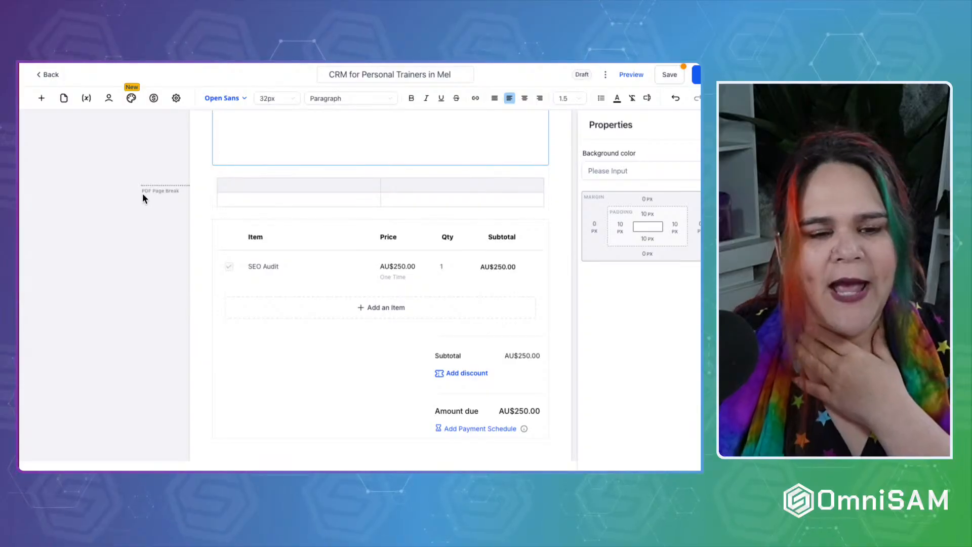
Review the SEO Audit line's description field, leaving it unchanged.
click(142, 187)
click(249, 285)
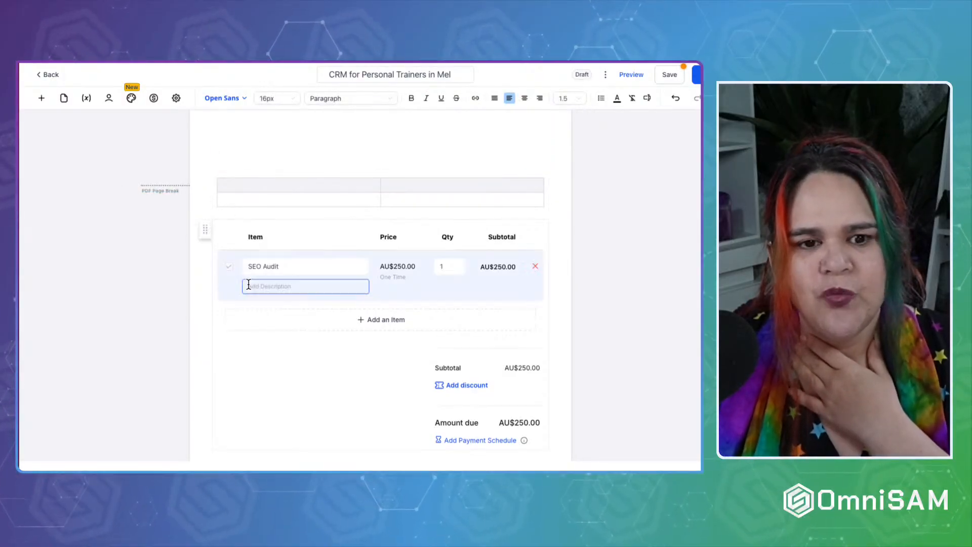
click(256, 320)
scroll(257, 320, down, 6)
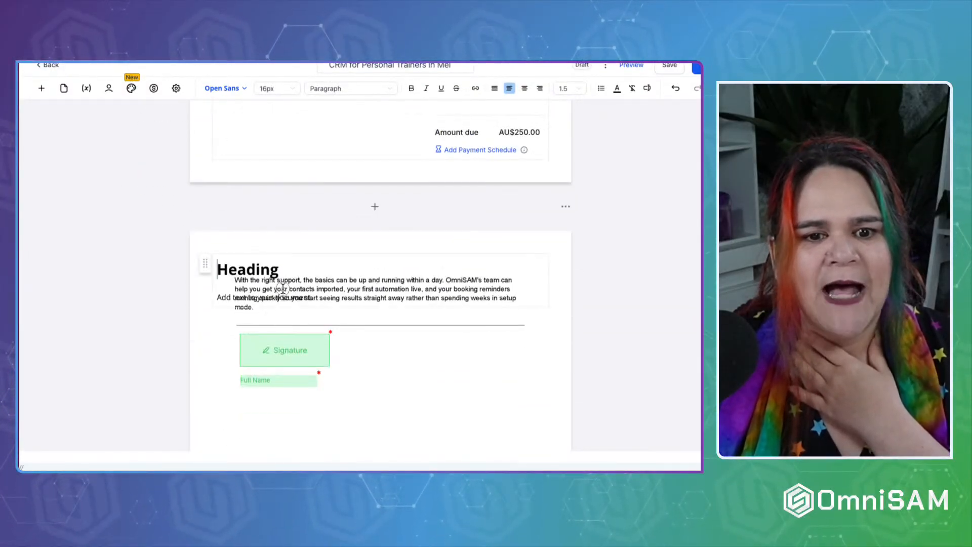
Delete the stray Heading text block on page 2 and return to the contract's top.
click(220, 261)
click(383, 243)
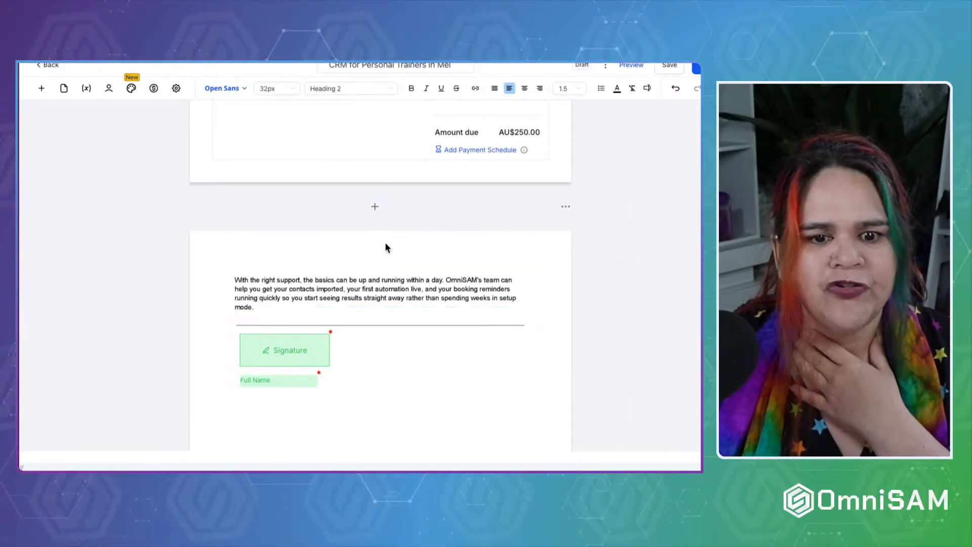
scroll(286, 296, up, 4)
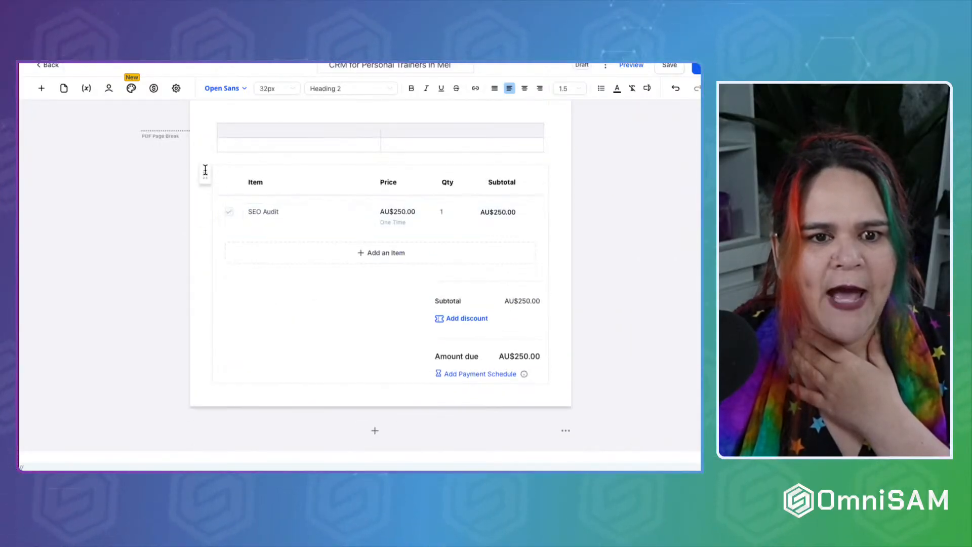
click(221, 332)
scroll(217, 439, down, 4)
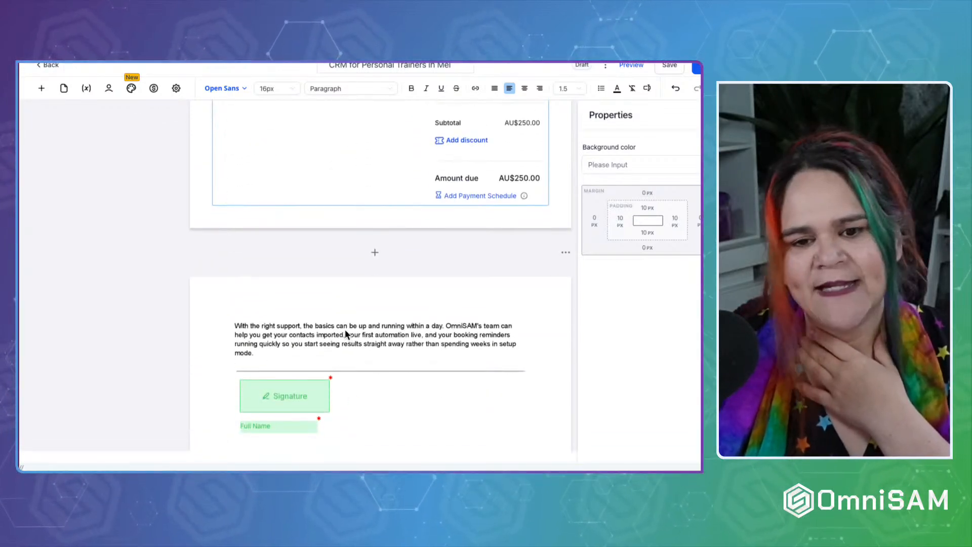
scroll(344, 331, up, 9)
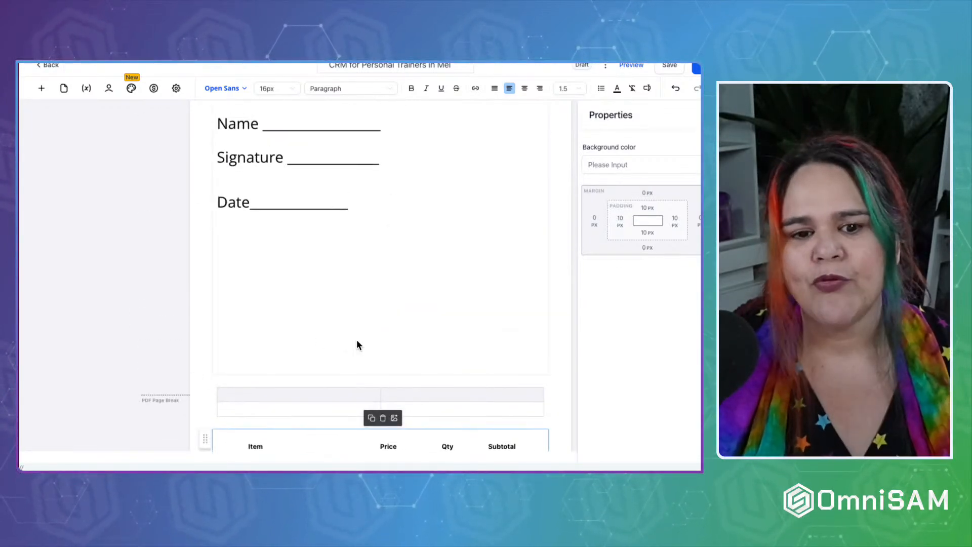
scroll(321, 366, up, 4)
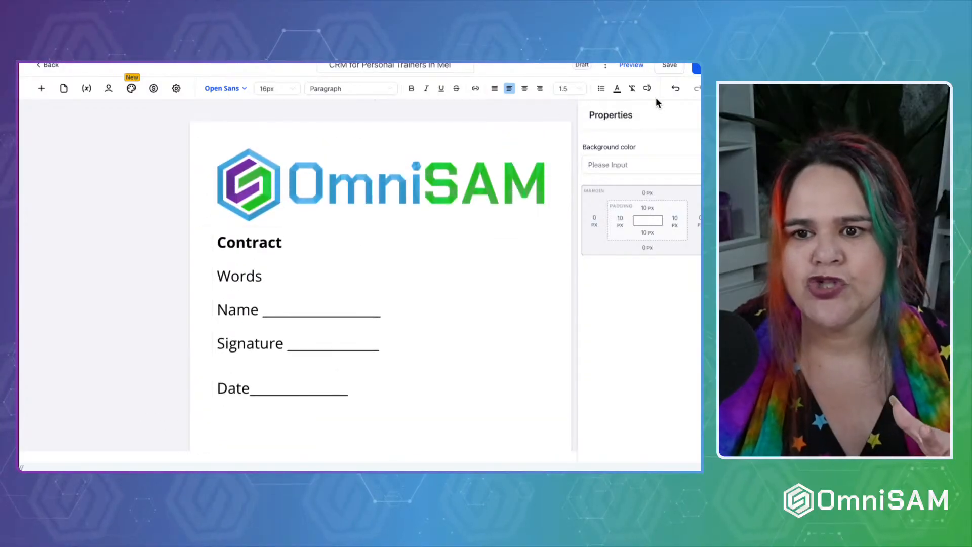
click(633, 66)
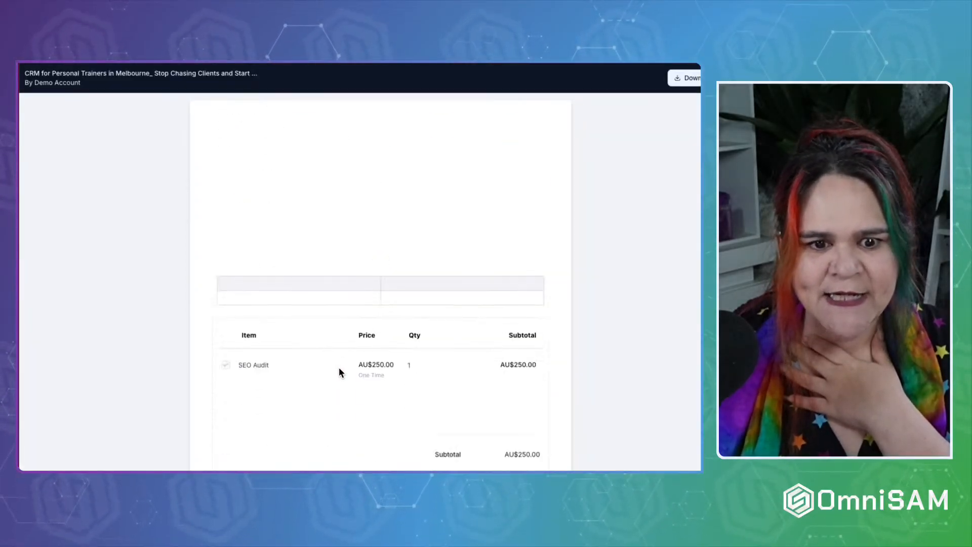
scroll(339, 368, down, 10)
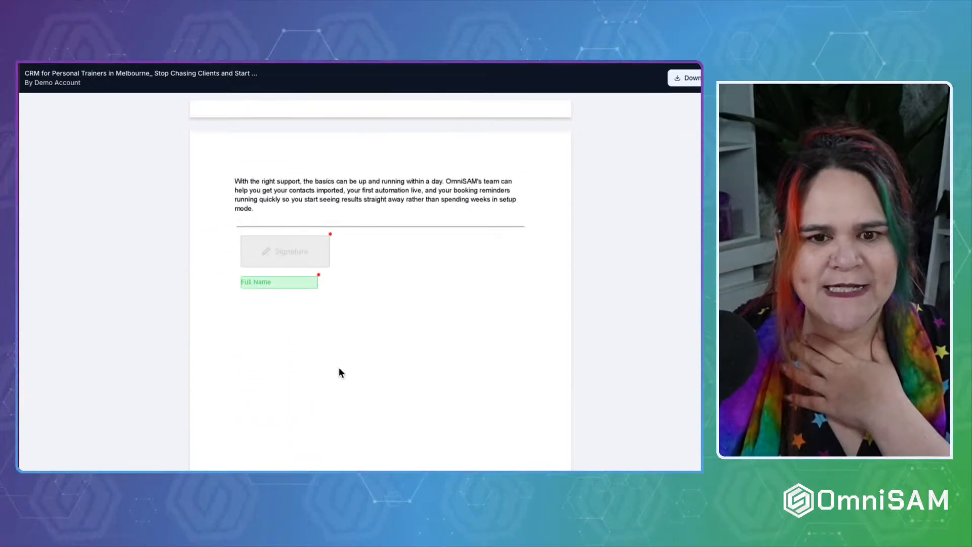
scroll(339, 368, up, 2)
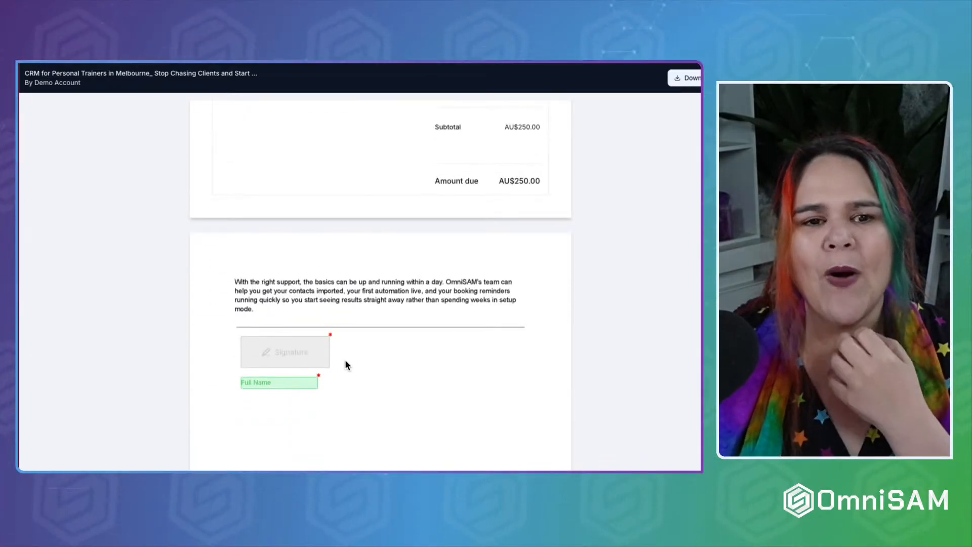
scroll(359, 299, up, 1)
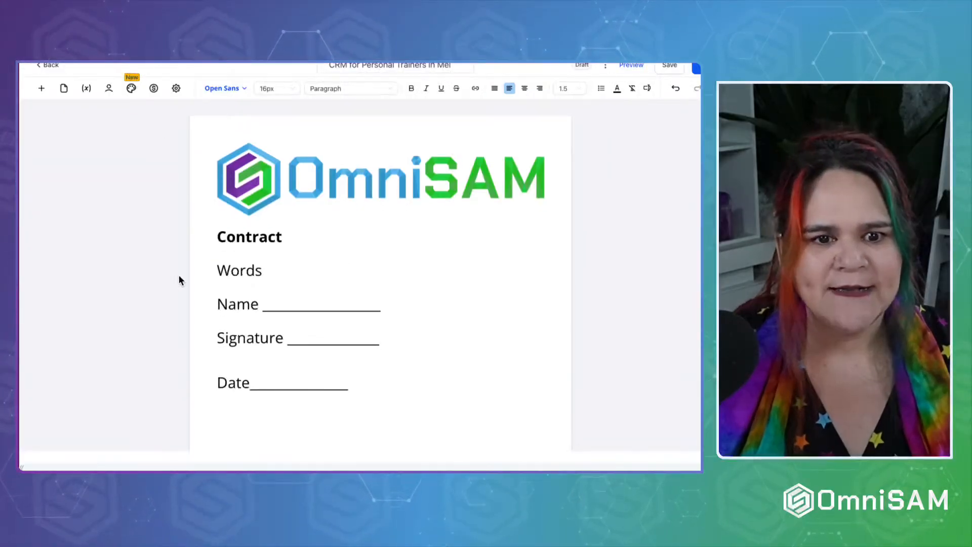
scroll(178, 274, down, 5)
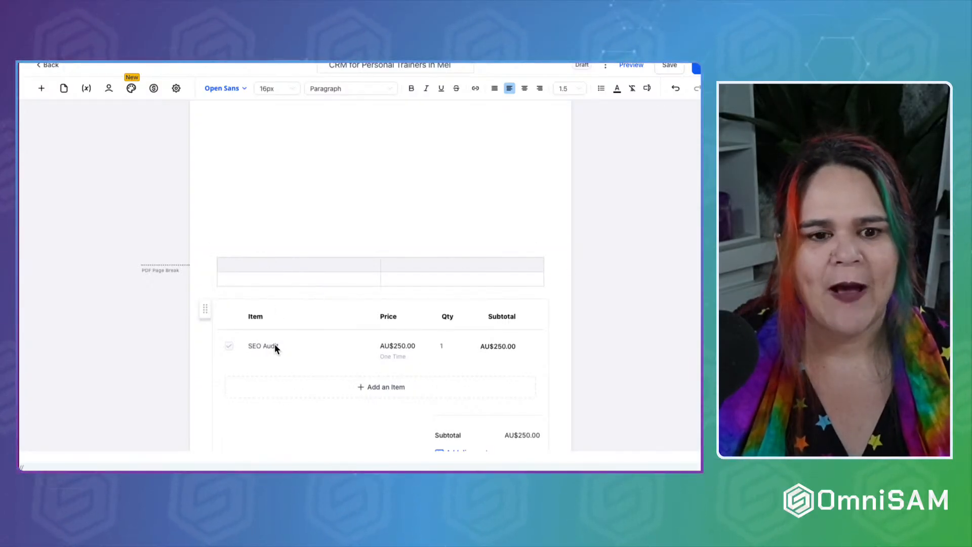
Review the element list, page order and document variables, then open the Recipients settings.
scroll(272, 363, down, 4)
scroll(272, 363, up, 5)
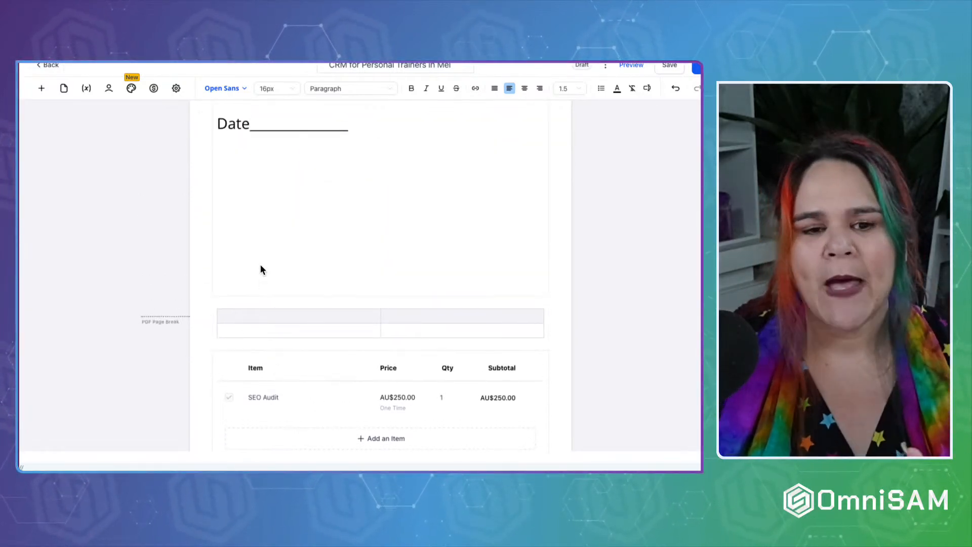
scroll(260, 269, down, 2)
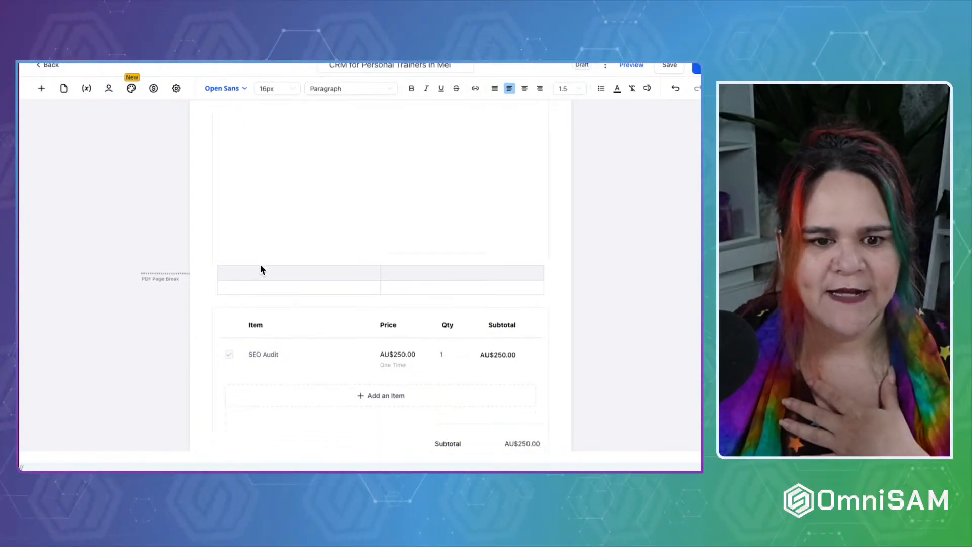
scroll(260, 269, up, 3)
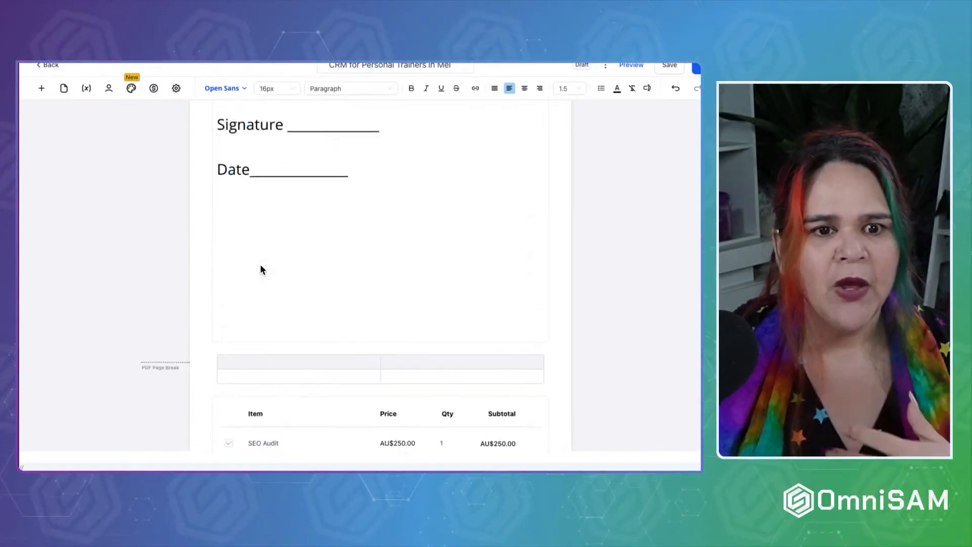
click(39, 89)
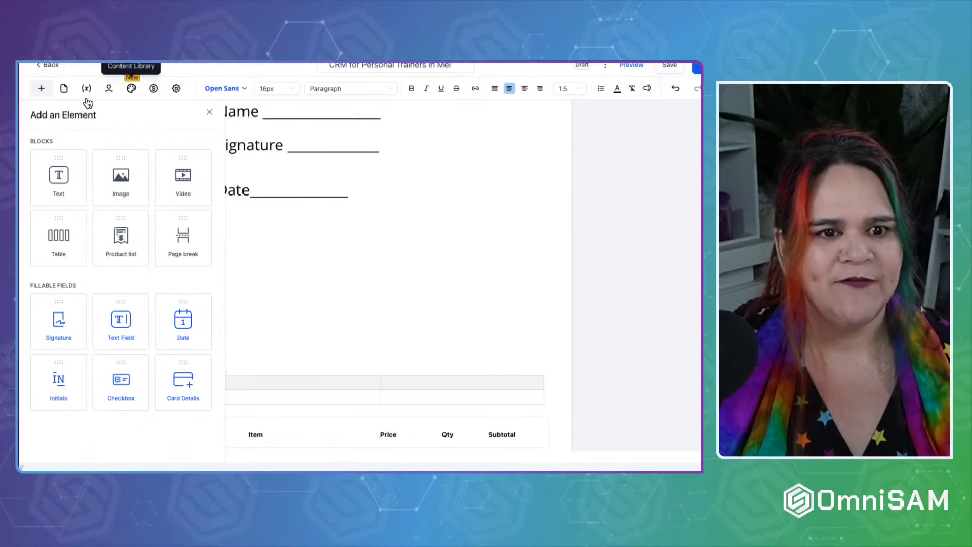
click(64, 90)
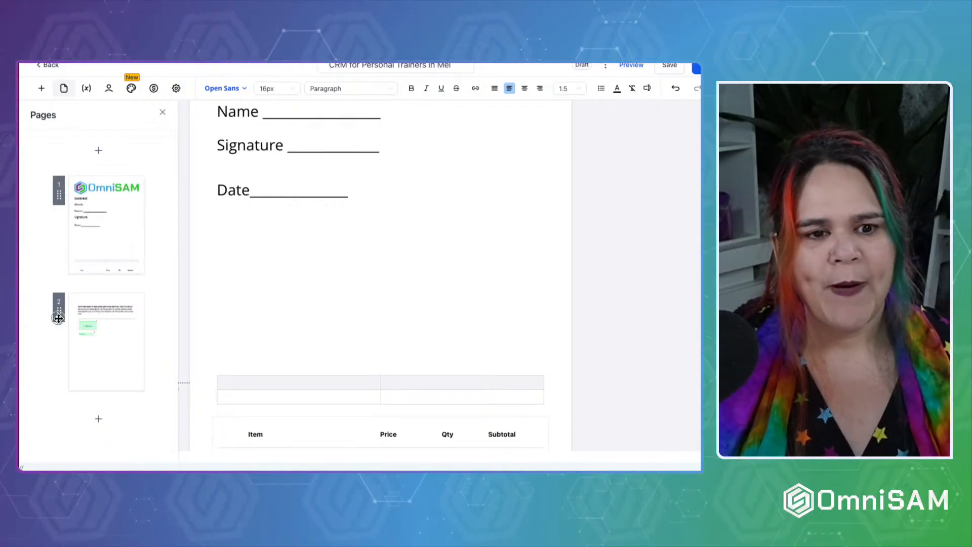
drag(58, 319, 60, 341)
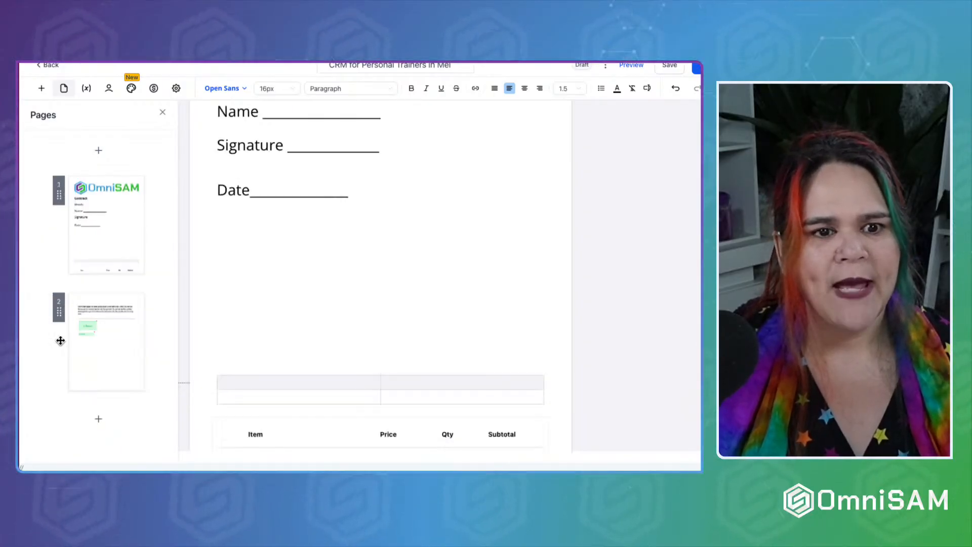
click(86, 88)
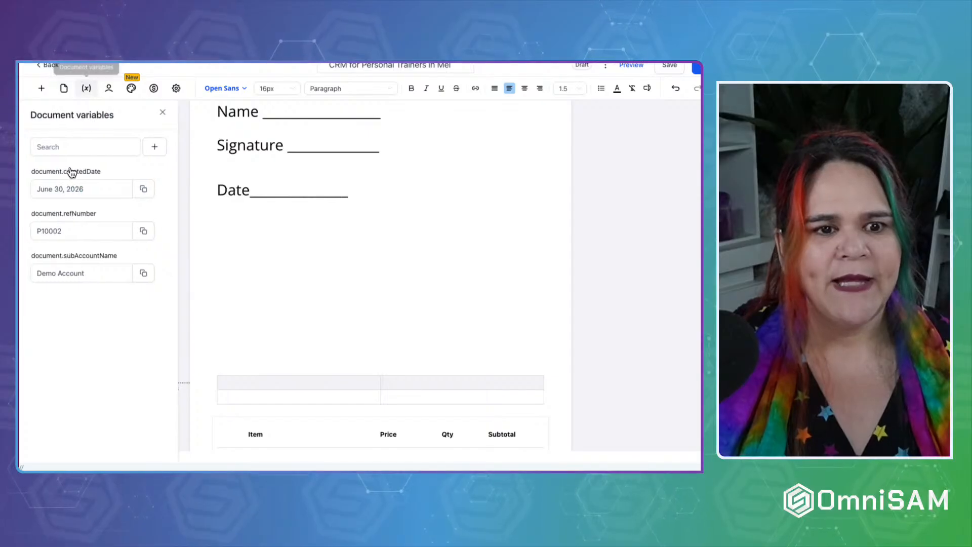
click(46, 150)
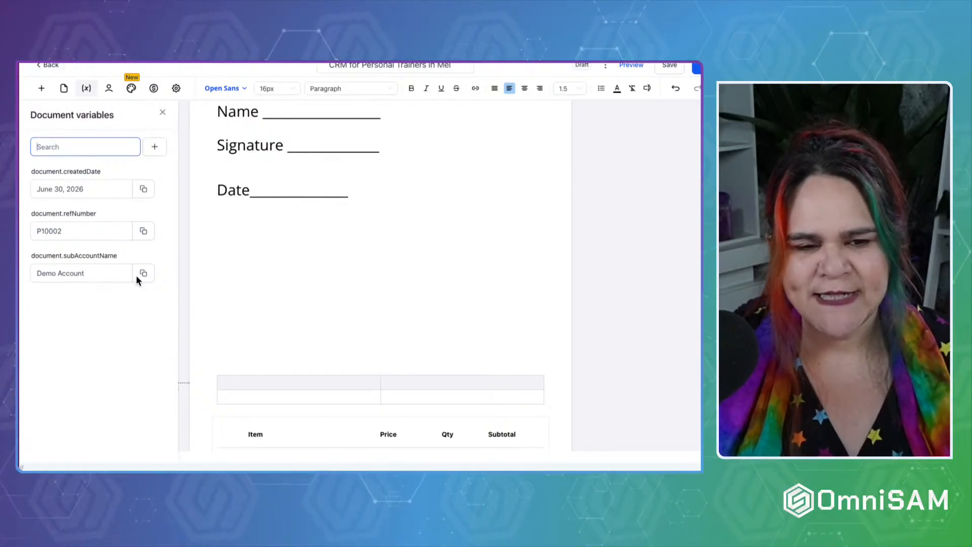
click(109, 88)
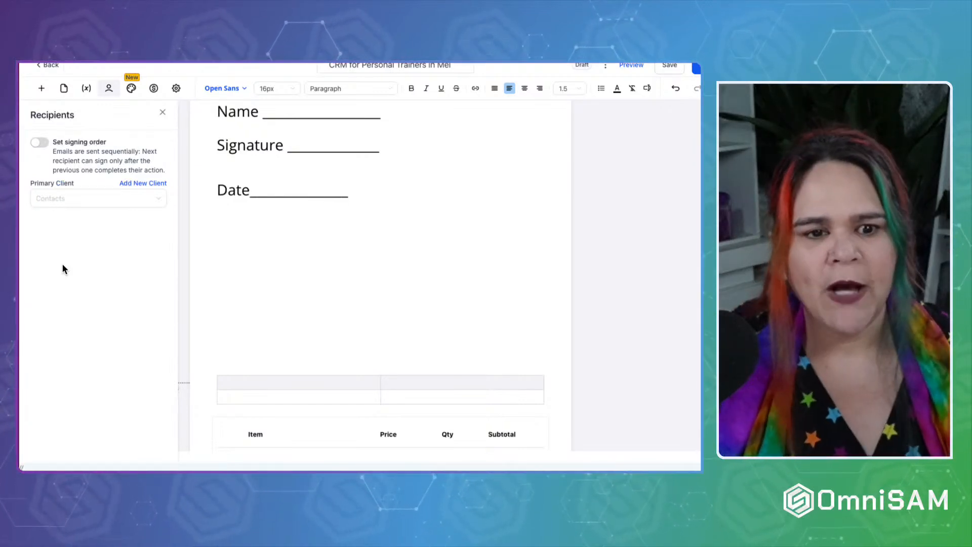
Set the first listed contact as the Primary Client, tagged Primary and Signer.
click(69, 198)
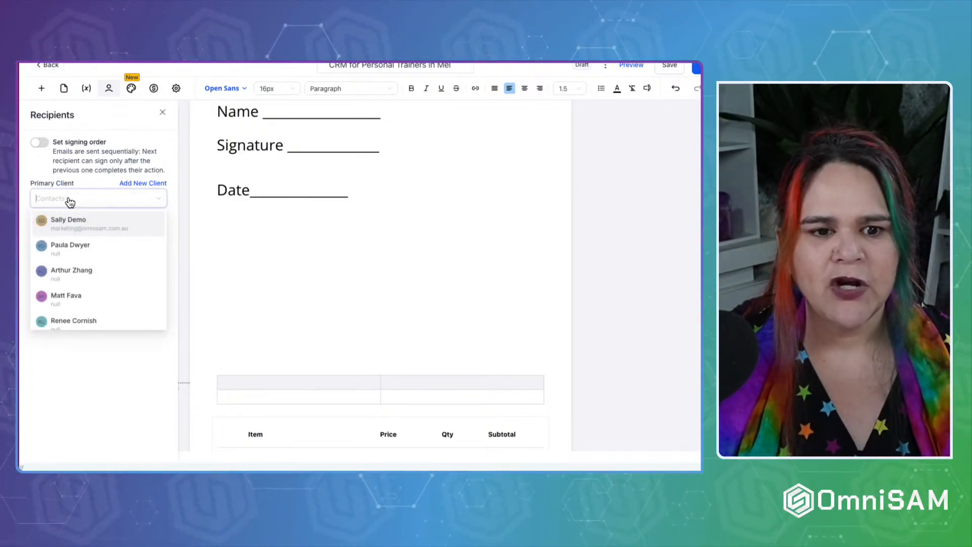
click(68, 219)
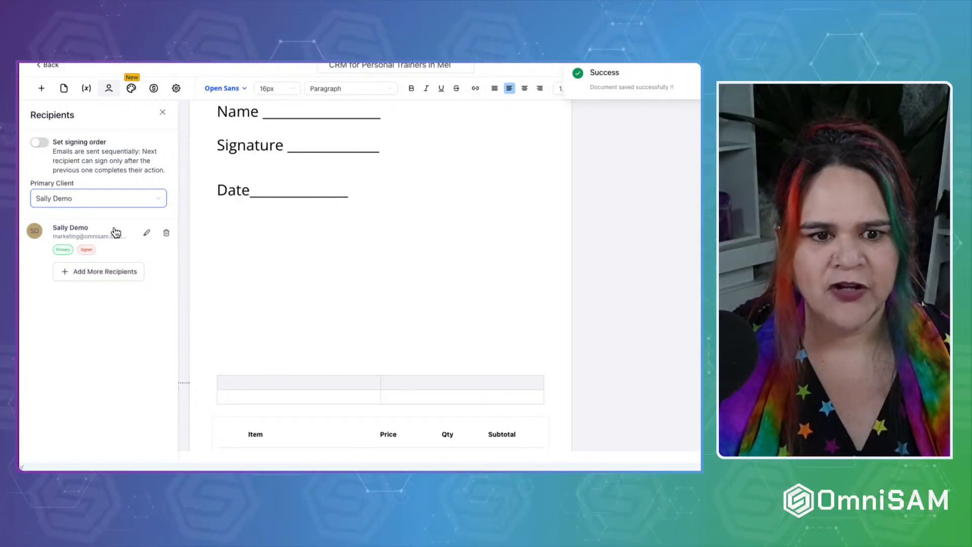
click(166, 232)
click(91, 198)
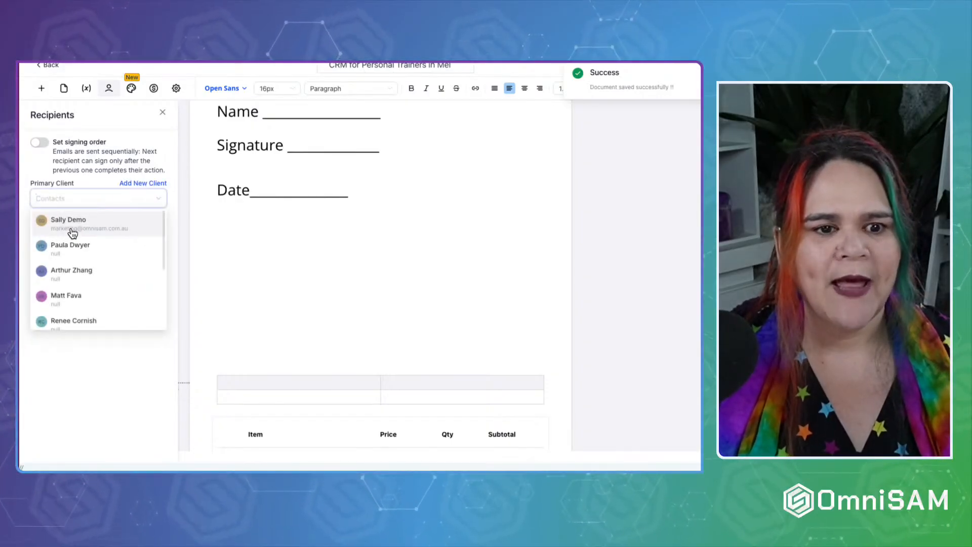
click(72, 230)
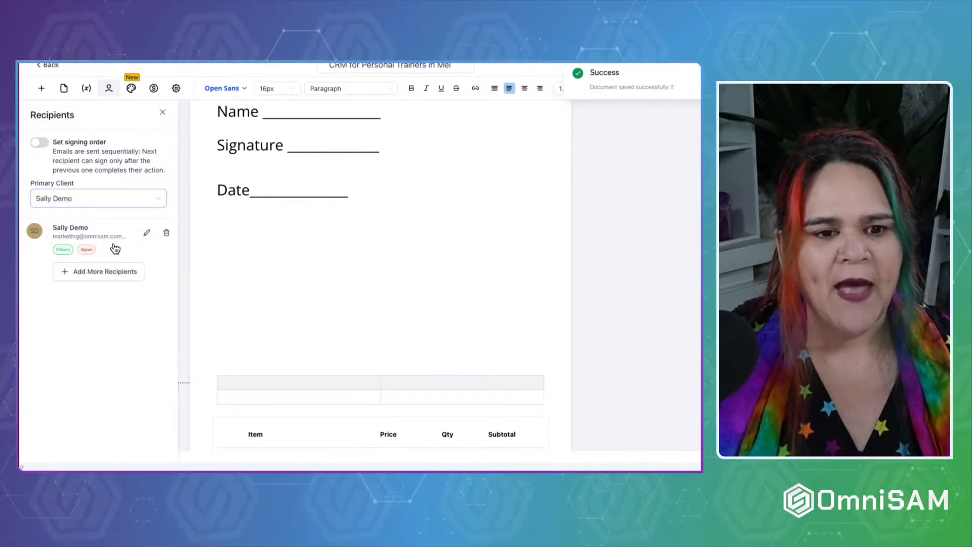
Browse the Add More Recipients client list and close it without adding anyone.
click(100, 275)
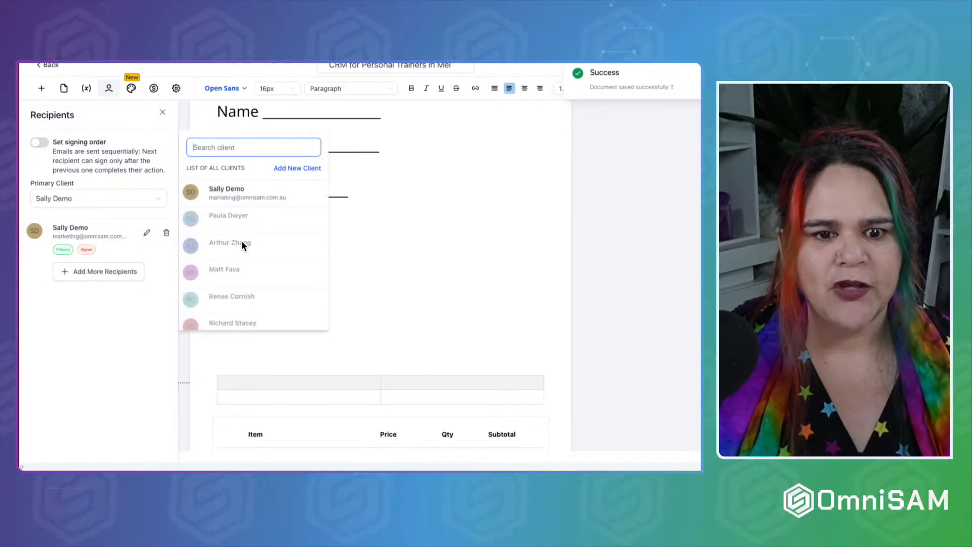
scroll(241, 242, down, 5)
scroll(241, 242, up, 5)
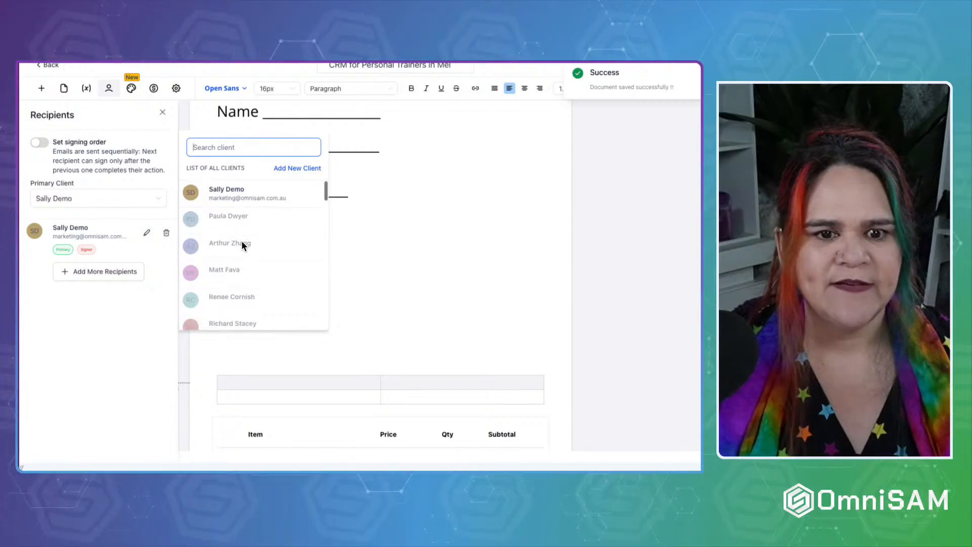
click(232, 195)
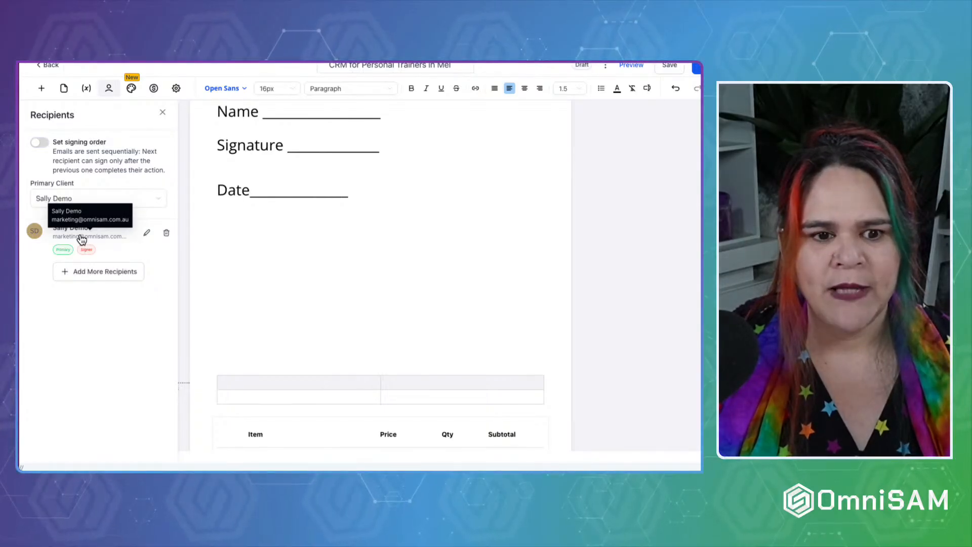
click(70, 274)
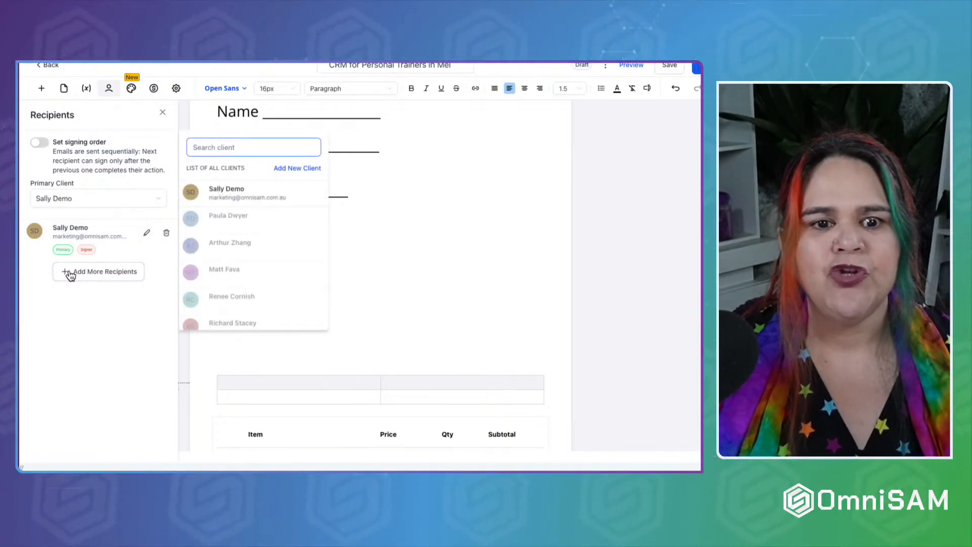
click(71, 330)
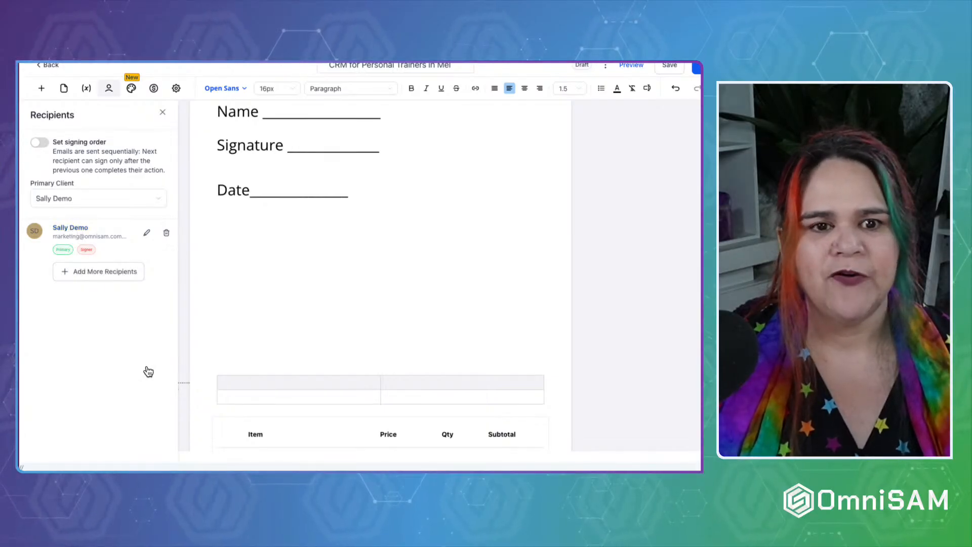
Check the Content Library's custom blocks, find none saved, and select the Contract block.
click(131, 88)
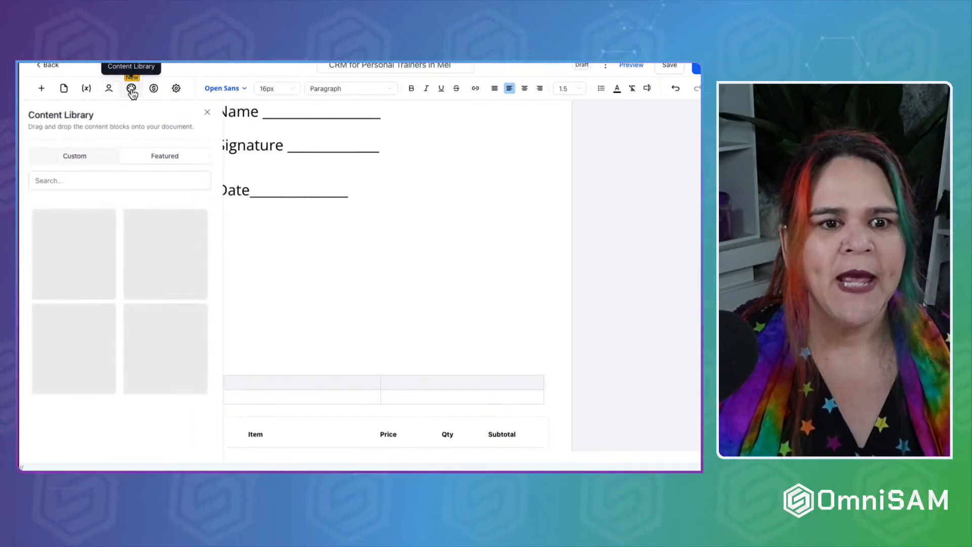
scroll(165, 367, down, 3)
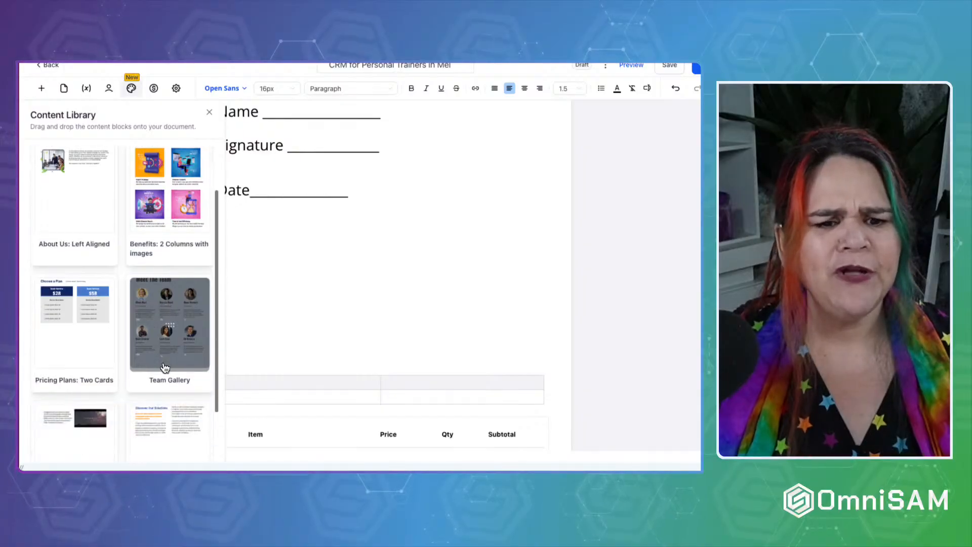
scroll(164, 368, up, 3)
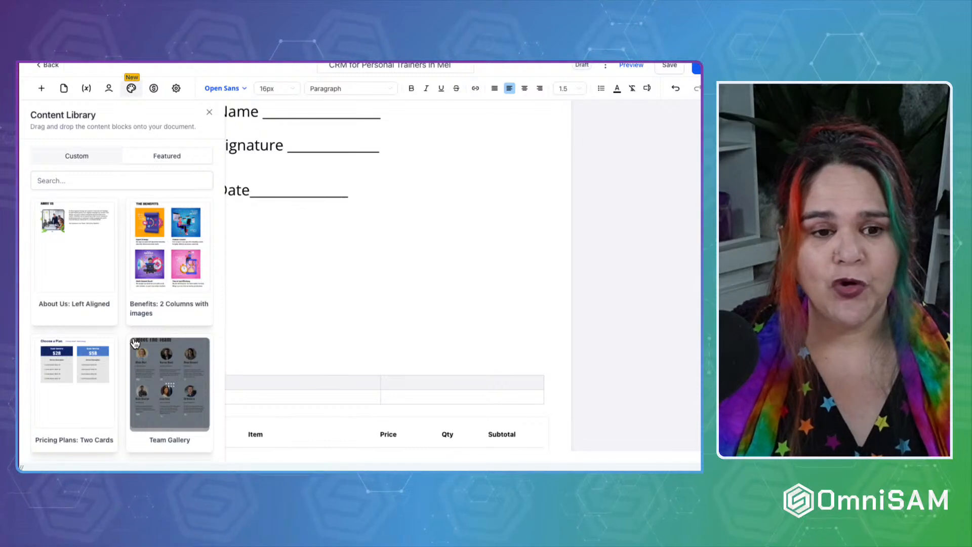
click(90, 157)
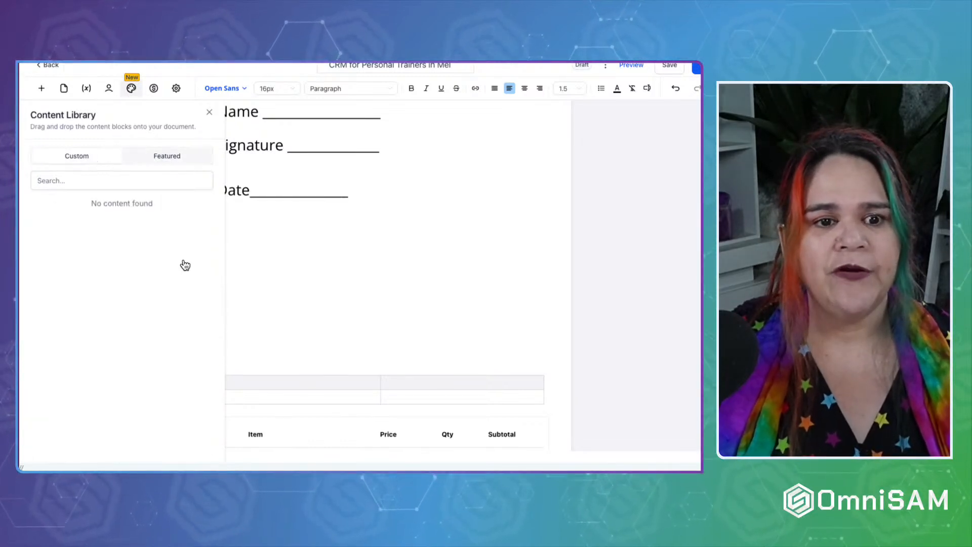
scroll(250, 260, up, 5)
click(250, 260)
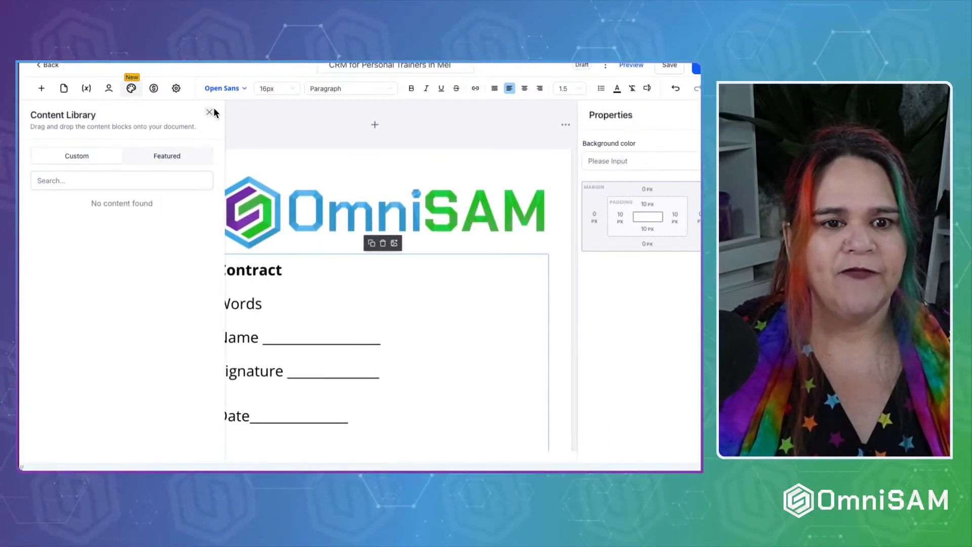
click(210, 111)
Save the logo image to the Content Library as a custom block named Logo.
click(272, 222)
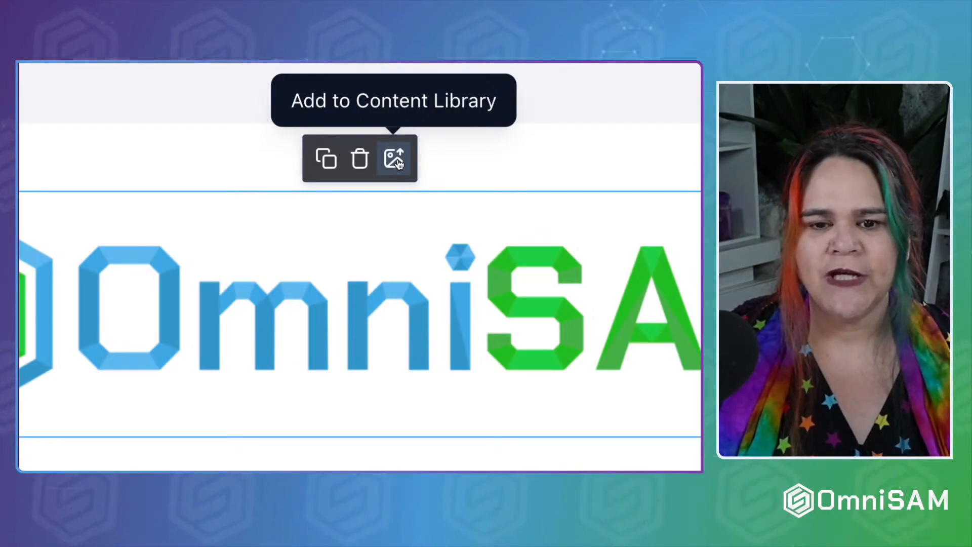
click(400, 160)
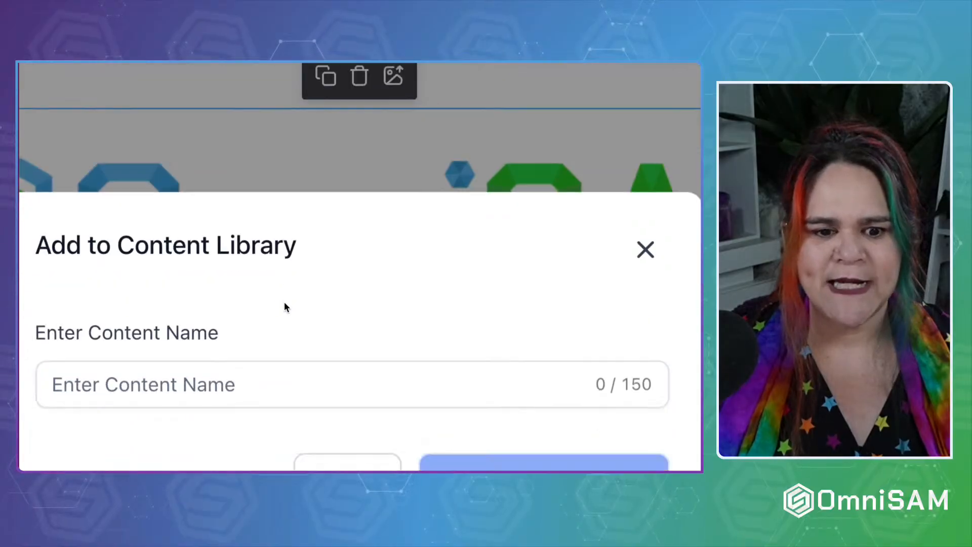
click(254, 274)
text(Logo)
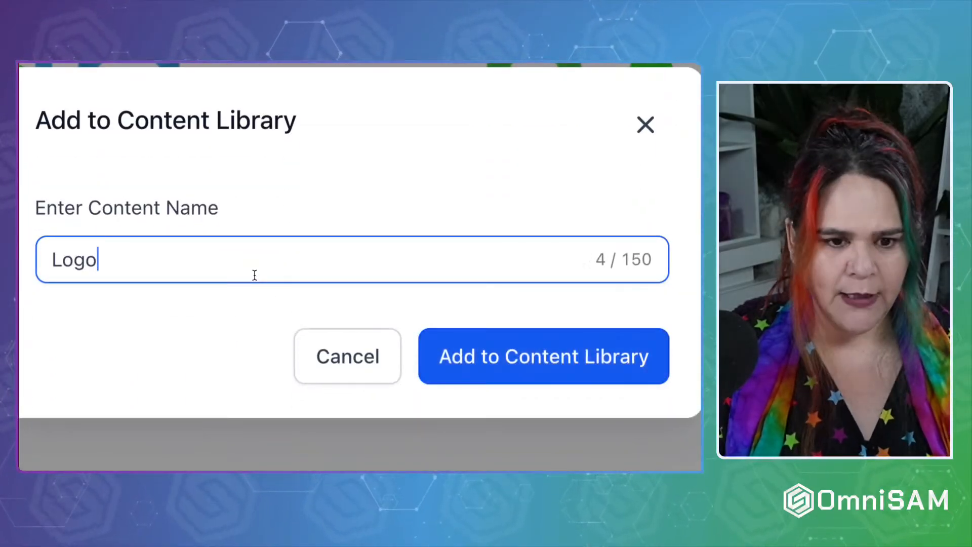
click(524, 368)
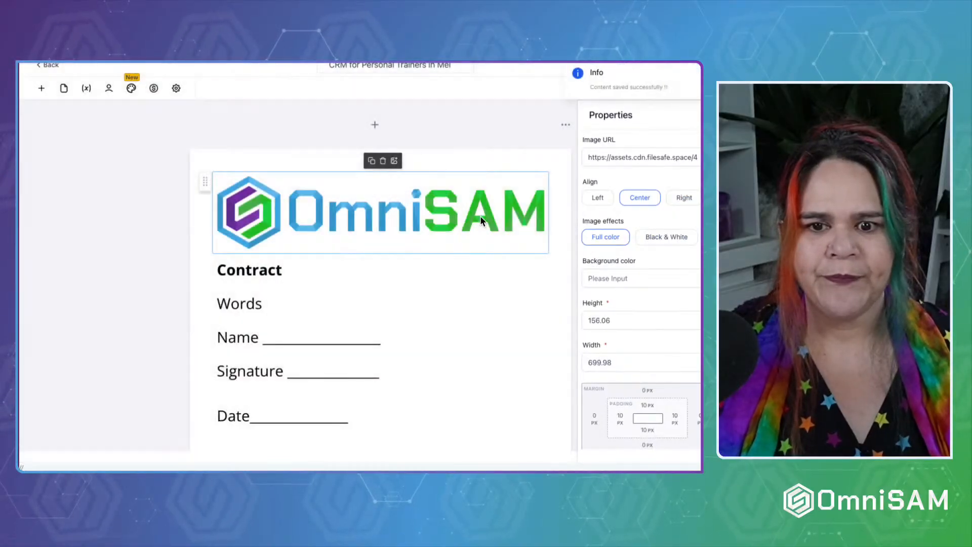
click(131, 88)
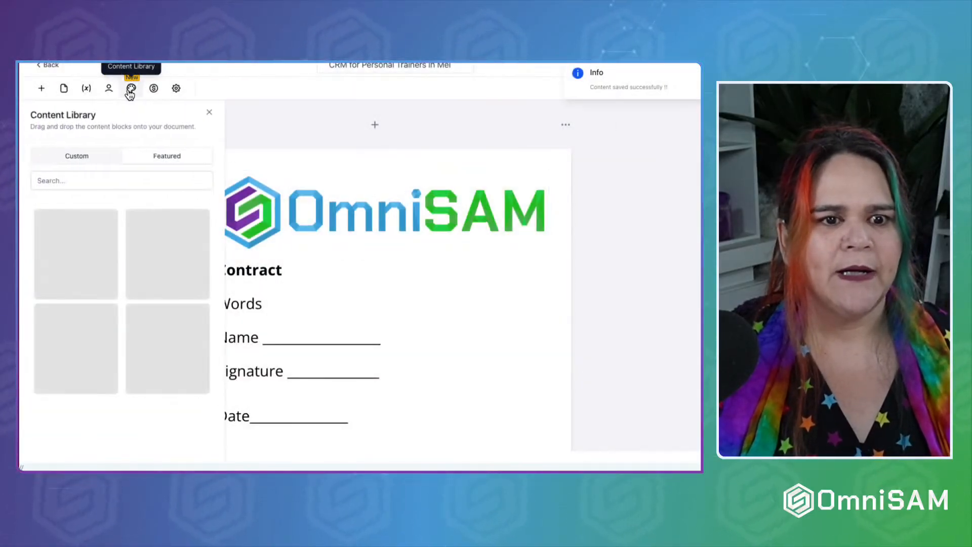
Place a second copy of the custom Logo block and the featured Team Gallery below the first logo.
click(81, 155)
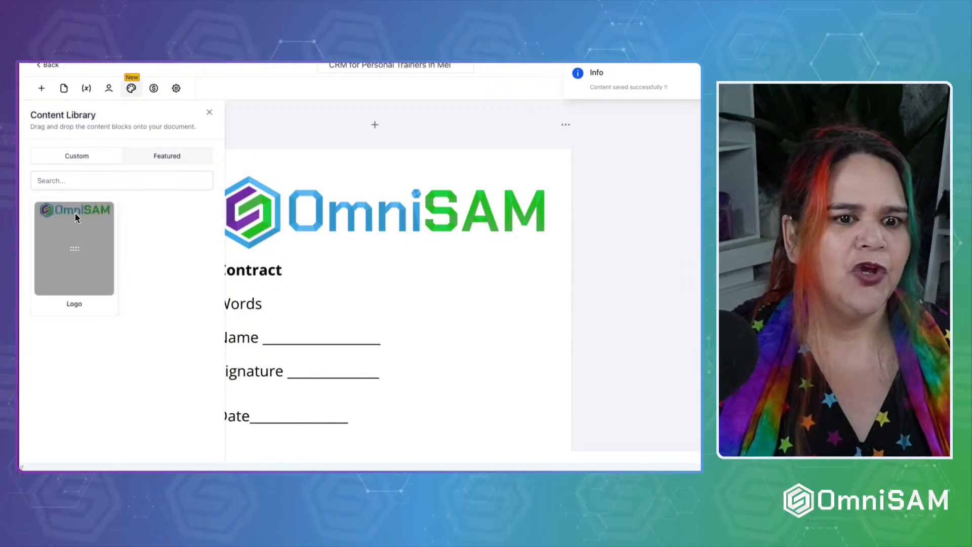
drag(60, 235, 312, 196)
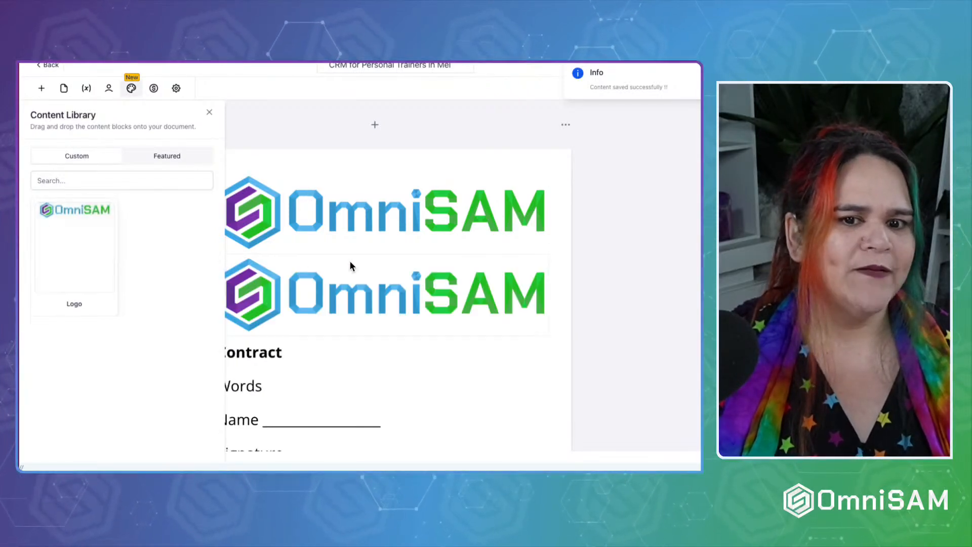
click(172, 157)
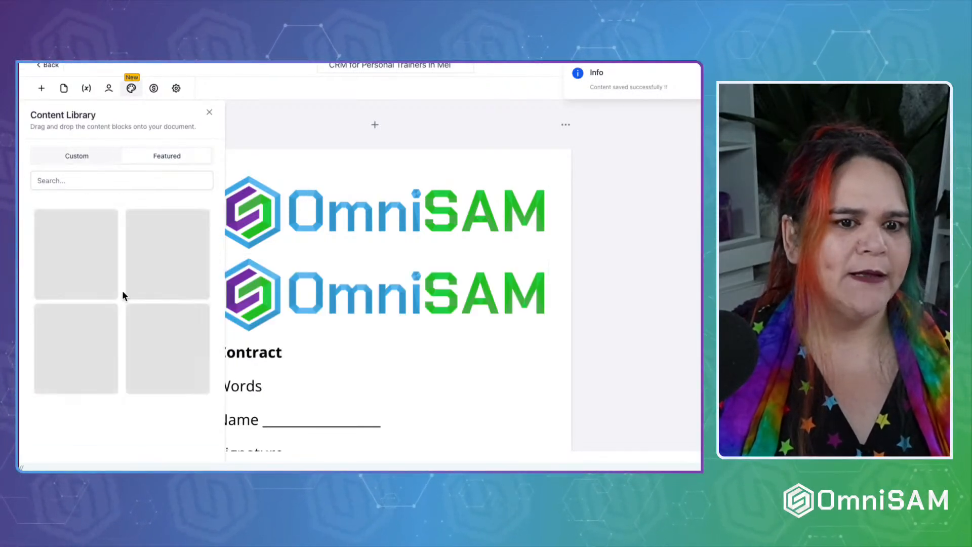
scroll(123, 290, down, 2)
drag(166, 288, 332, 347)
scroll(334, 348, down, 3)
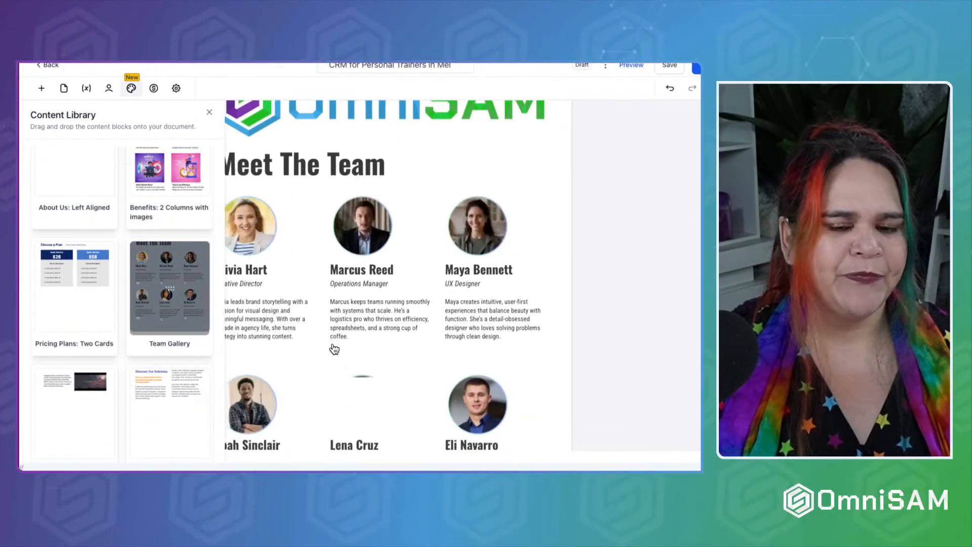
scroll(334, 348, down, 4)
scroll(335, 348, up, 3)
scroll(334, 349, up, 1)
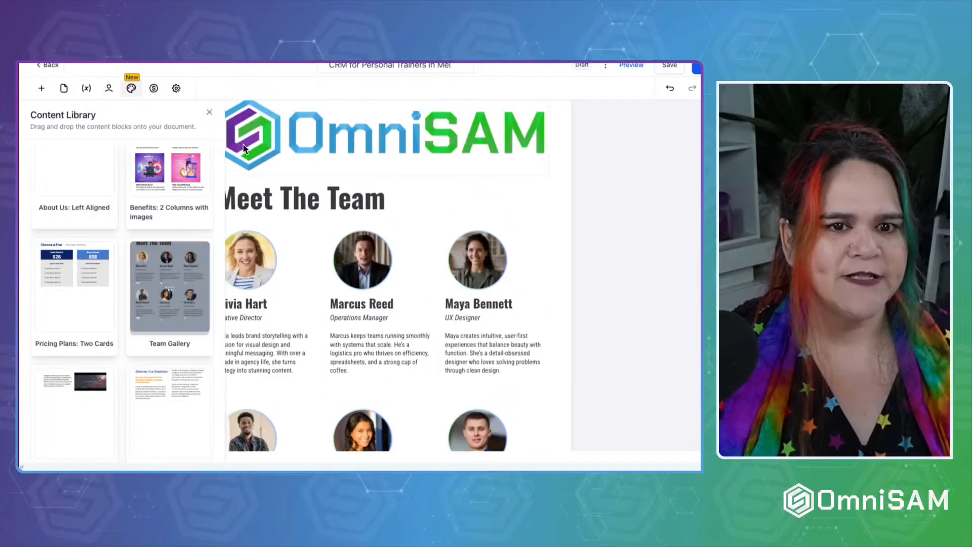
click(209, 110)
click(154, 89)
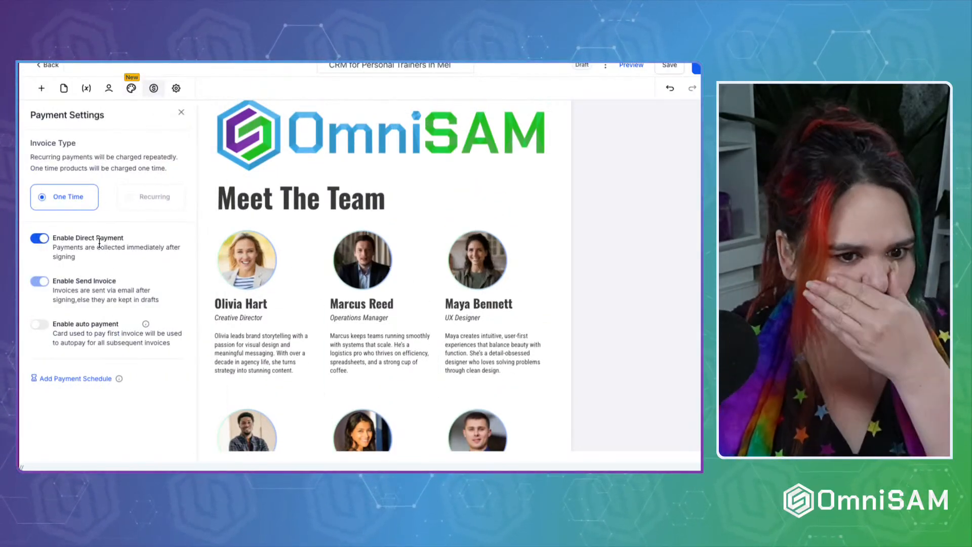
In Document settings, switch on Override Email Configuration and Enable redirection to custom URL.
click(176, 89)
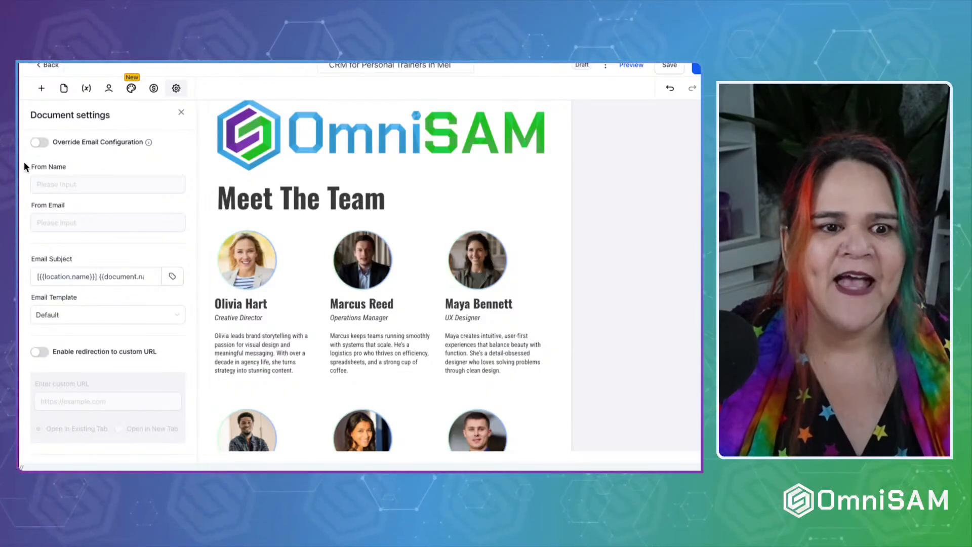
scroll(87, 327, down, 2)
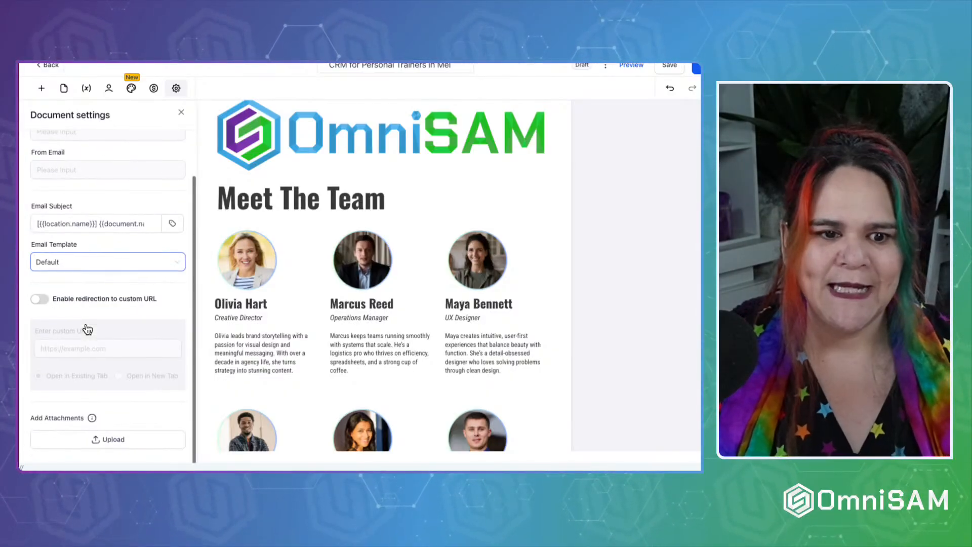
scroll(87, 326, up, 2)
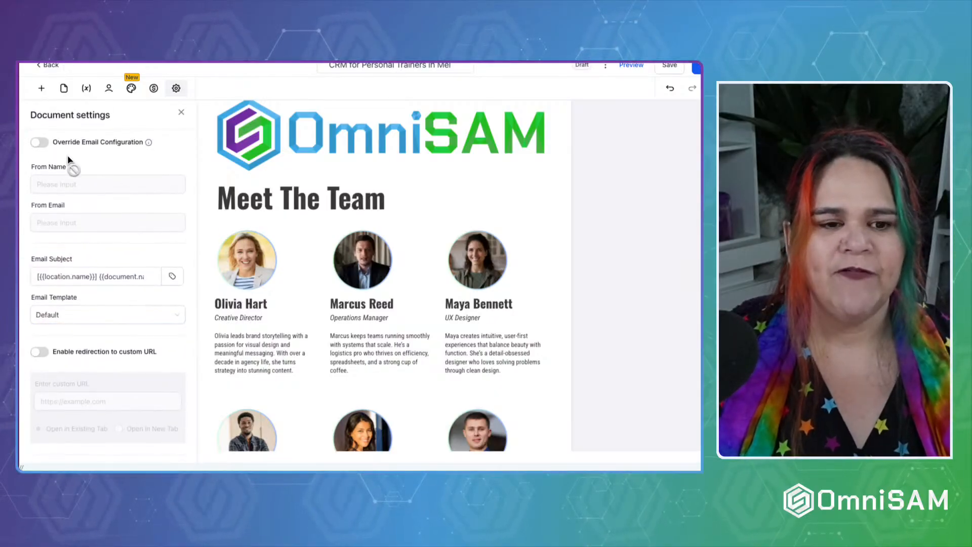
click(39, 143)
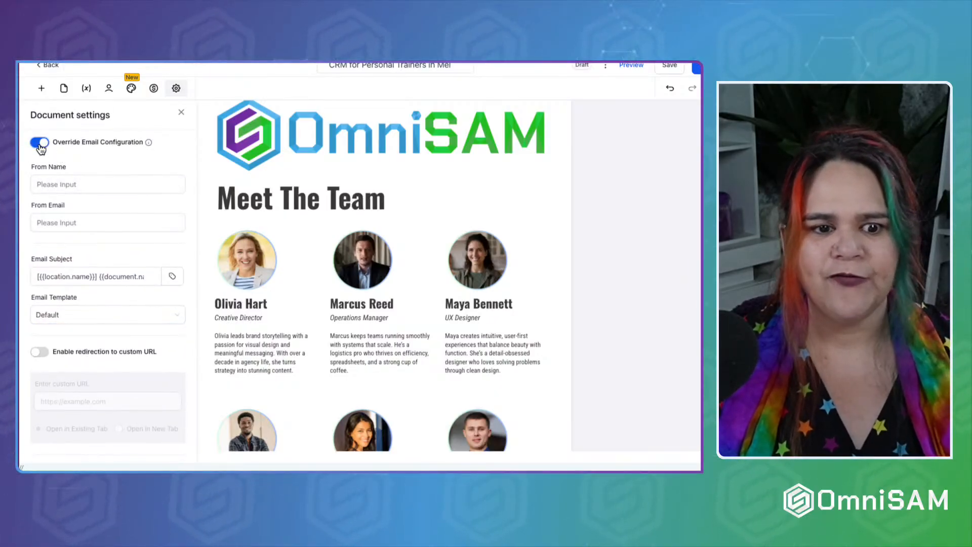
scroll(66, 284, down, 2)
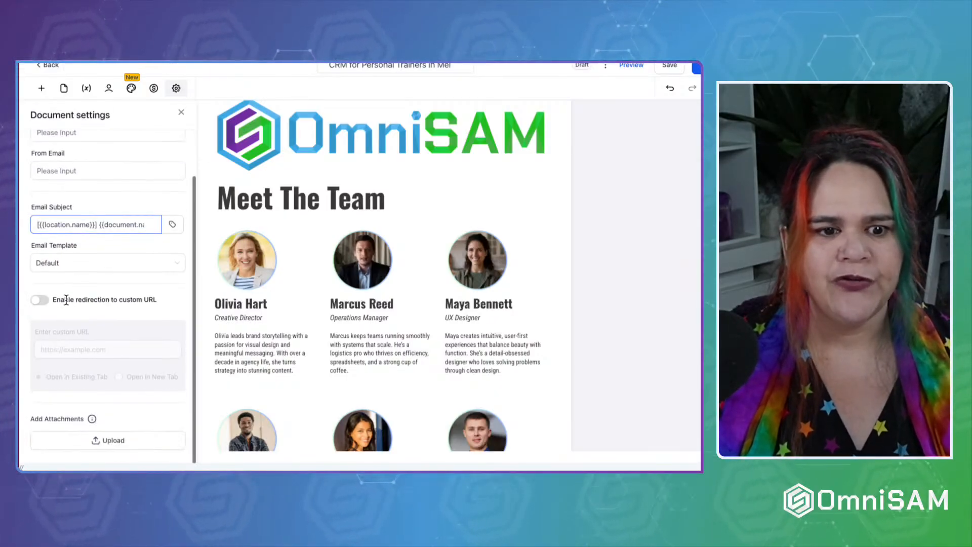
click(41, 303)
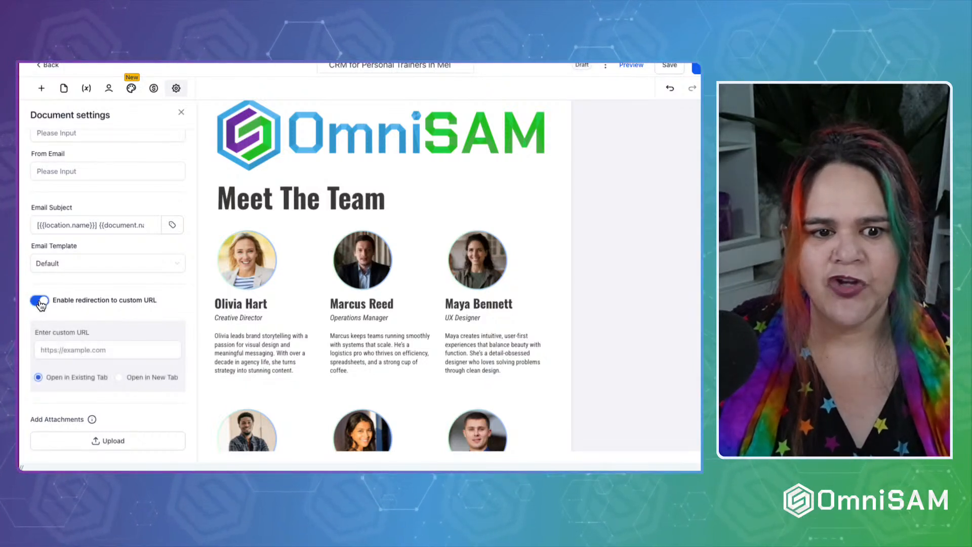
click(87, 355)
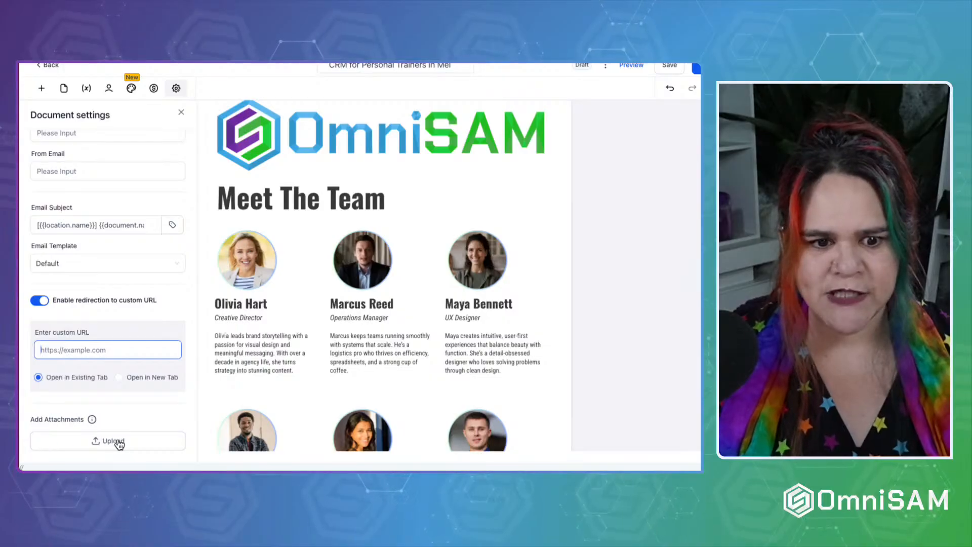
Upload a PNG image (306.96 KB) as an email attachment under Add Attachments.
click(122, 441)
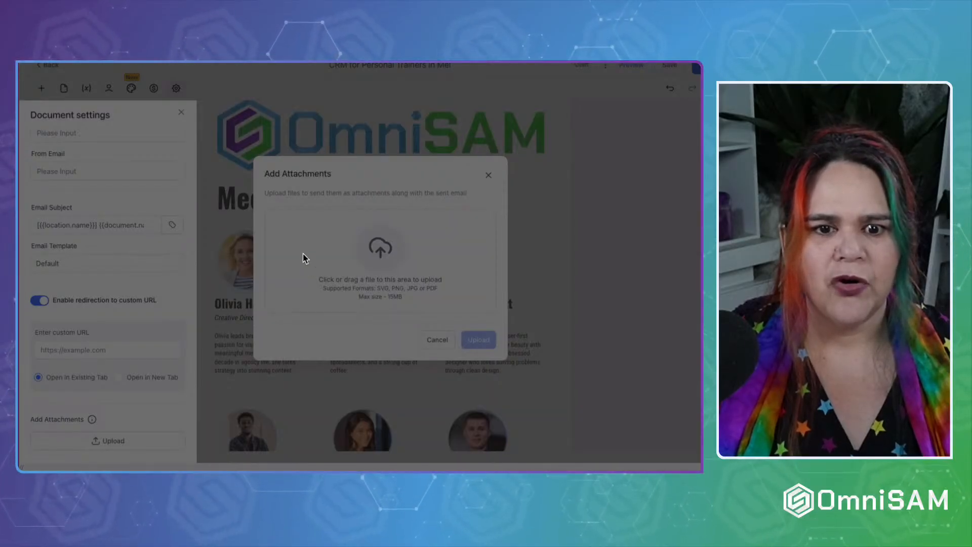
click(543, 373)
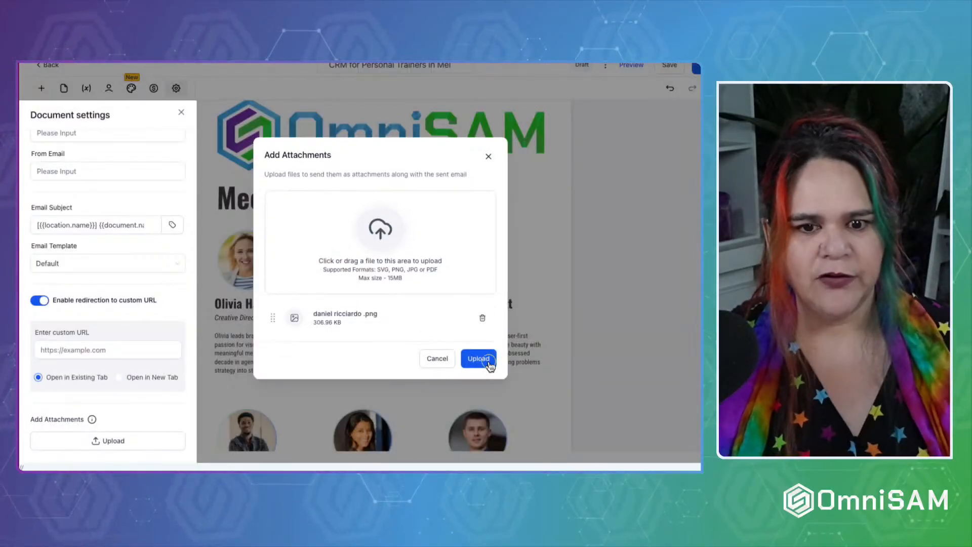
click(478, 358)
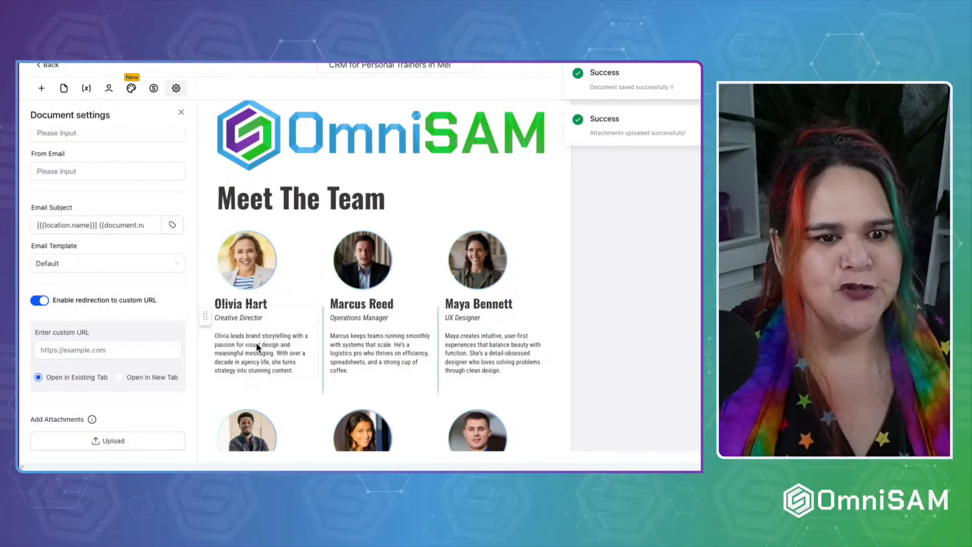
scroll(256, 341, down, 4)
scroll(39, 368, down, 1)
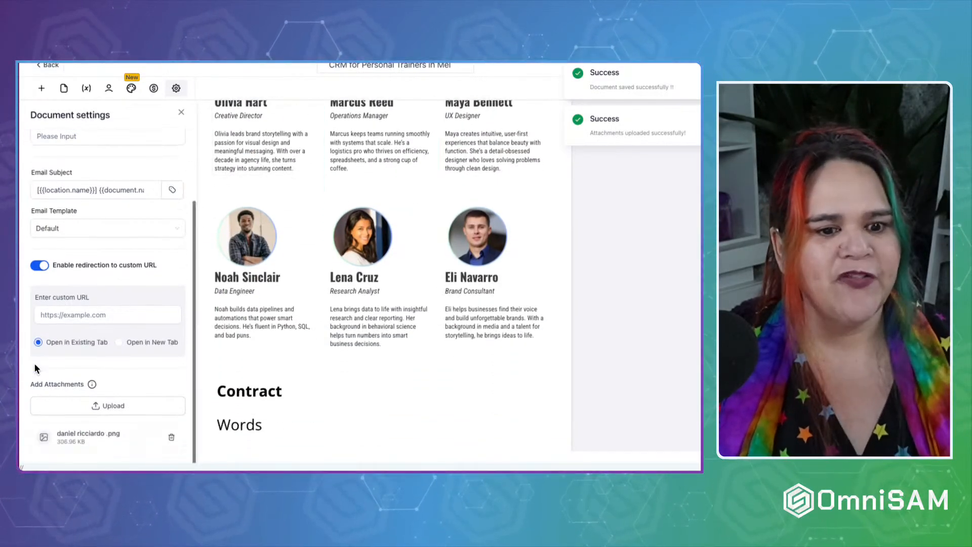
scroll(99, 349, up, 3)
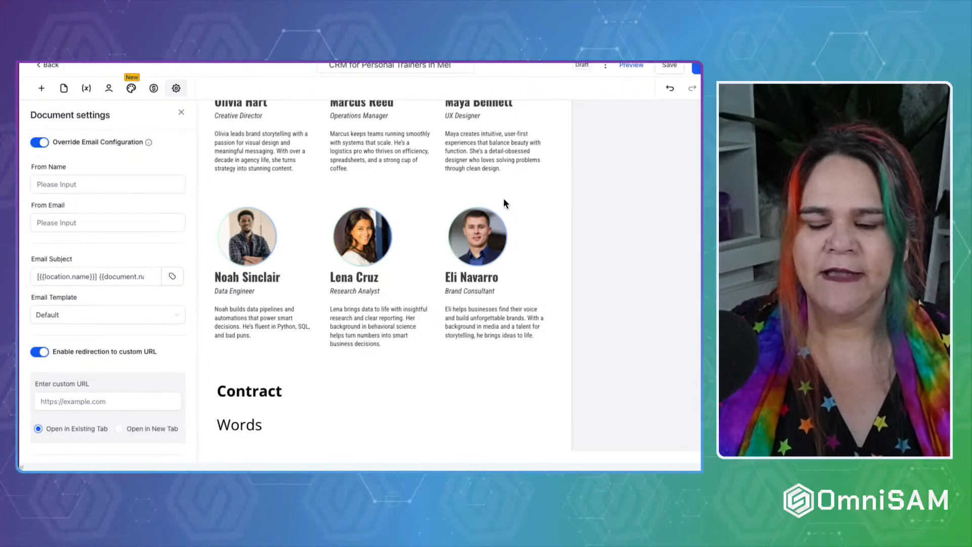
scroll(504, 199, up, 6)
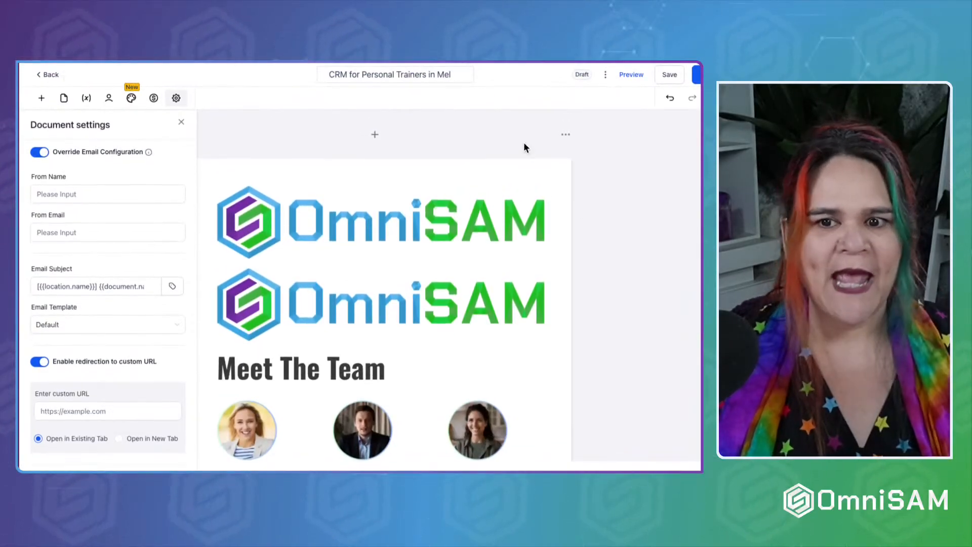
Bring up the document's extra actions menu next to Draft, showing options like Download PDF.
click(605, 75)
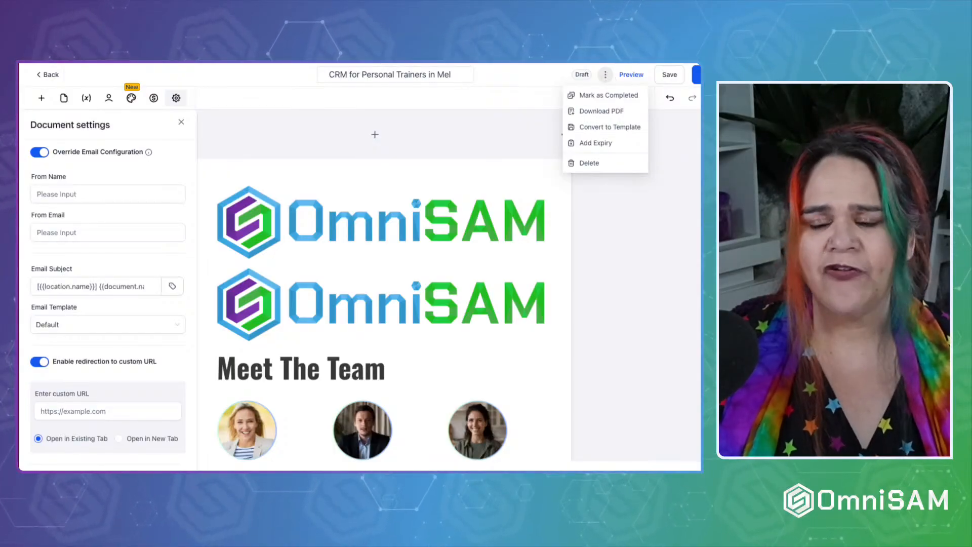
click(628, 228)
click(605, 75)
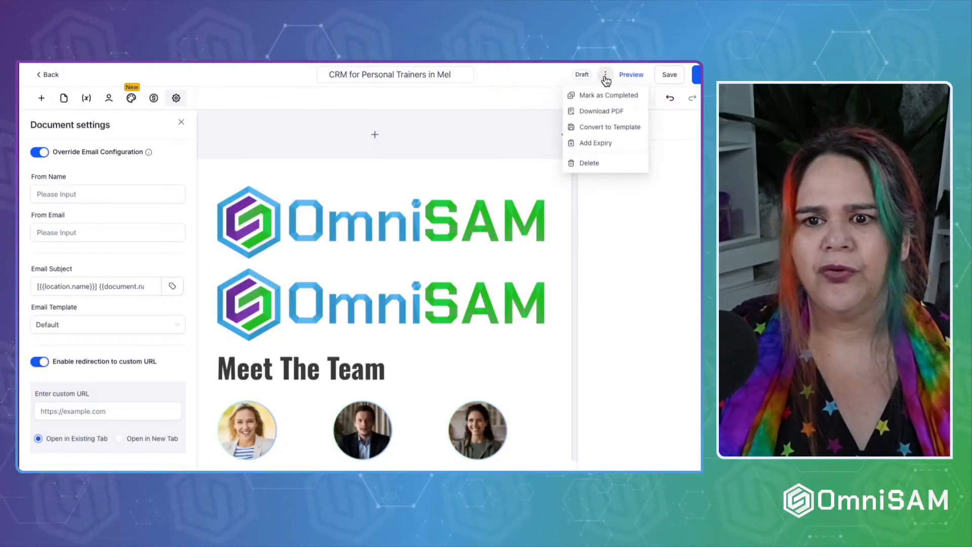
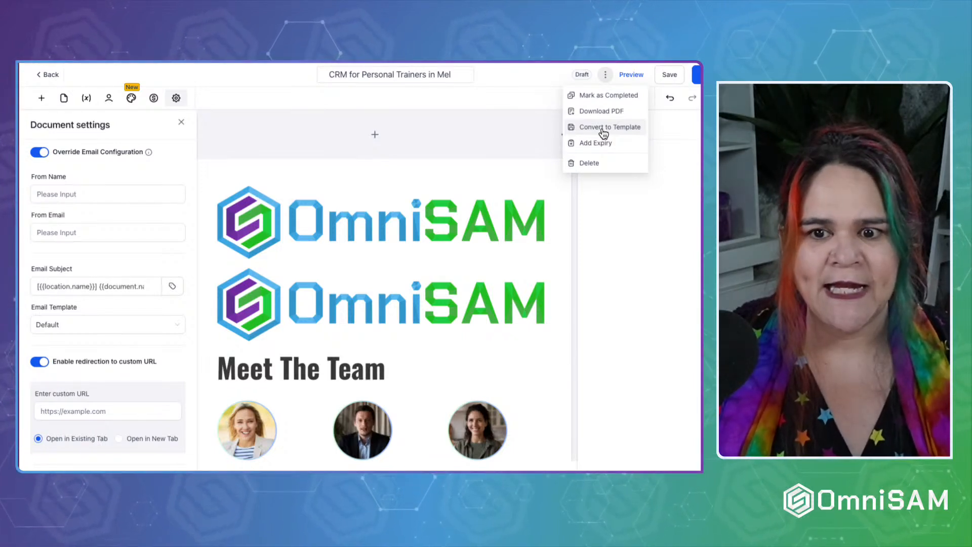
Convert the CRM document to a template and try using it, which brings up the Invalid Template checklist.
click(604, 131)
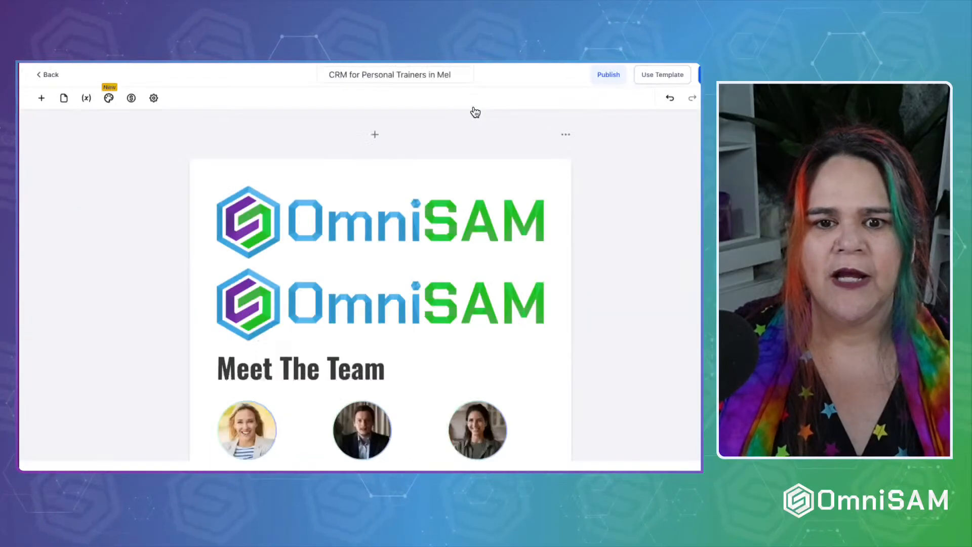
scroll(406, 290, down, 7)
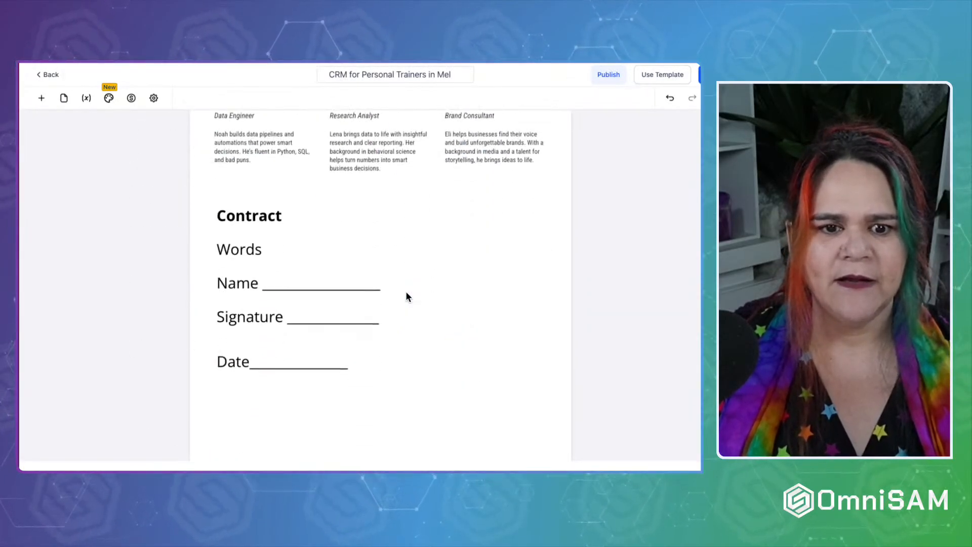
scroll(405, 291, up, 8)
click(654, 79)
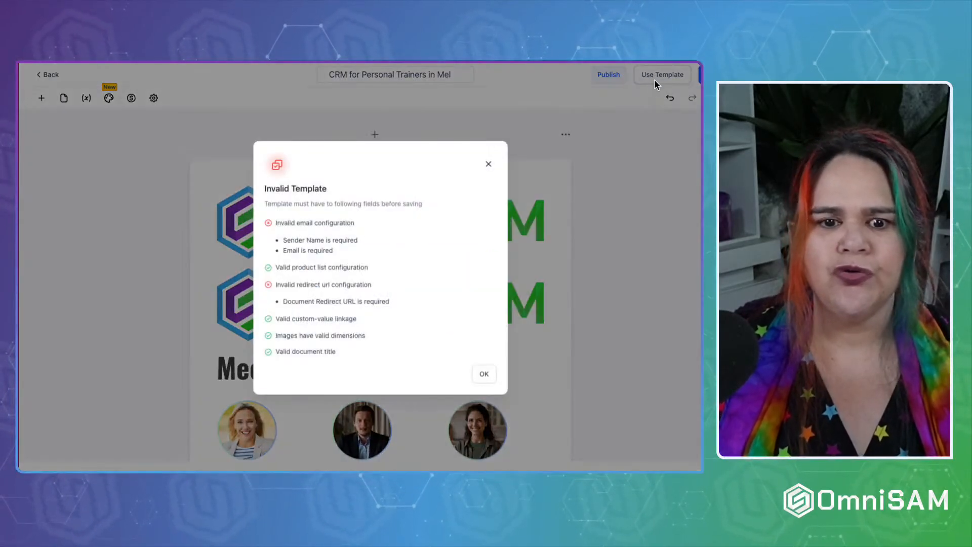
Dismiss the Invalid Template warning and go back to the Documents & Contracts list.
click(486, 164)
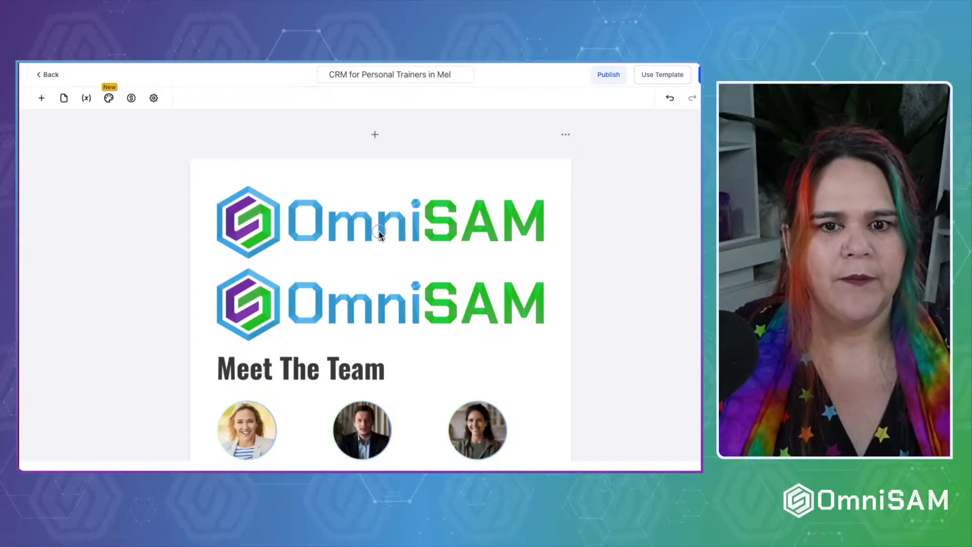
key(super+r)
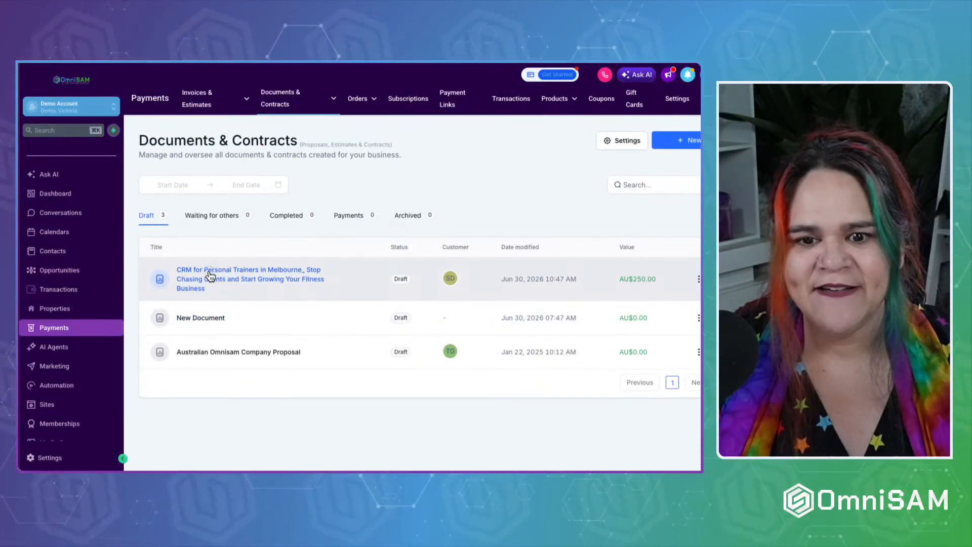
Open the CRM for personal trainers draft and add a Signature field on its Signature line with the signer name hidden.
click(210, 276)
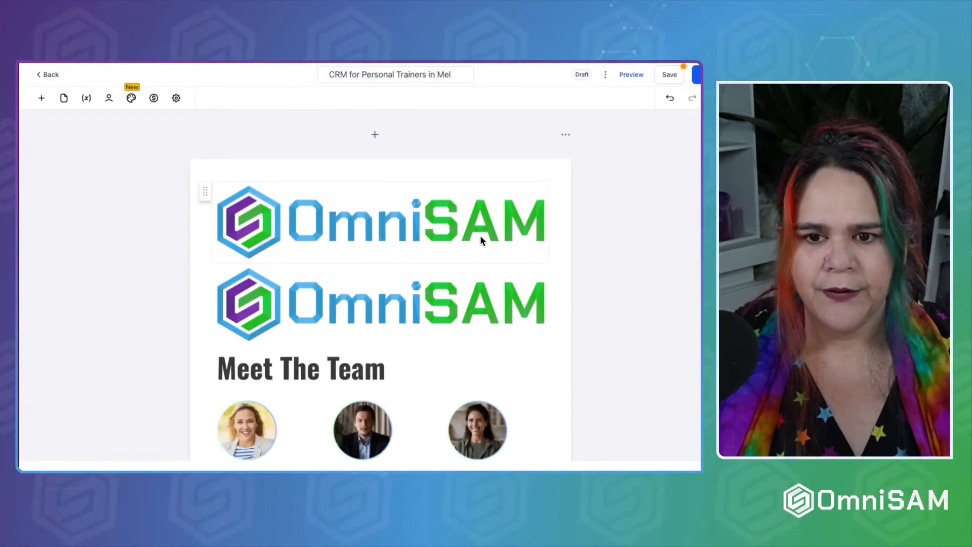
scroll(293, 353, down, 10)
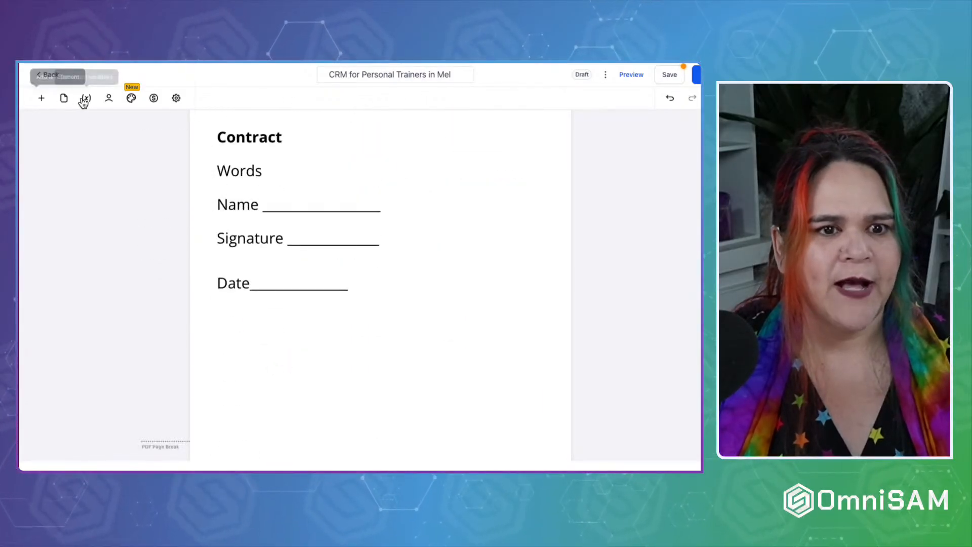
click(43, 99)
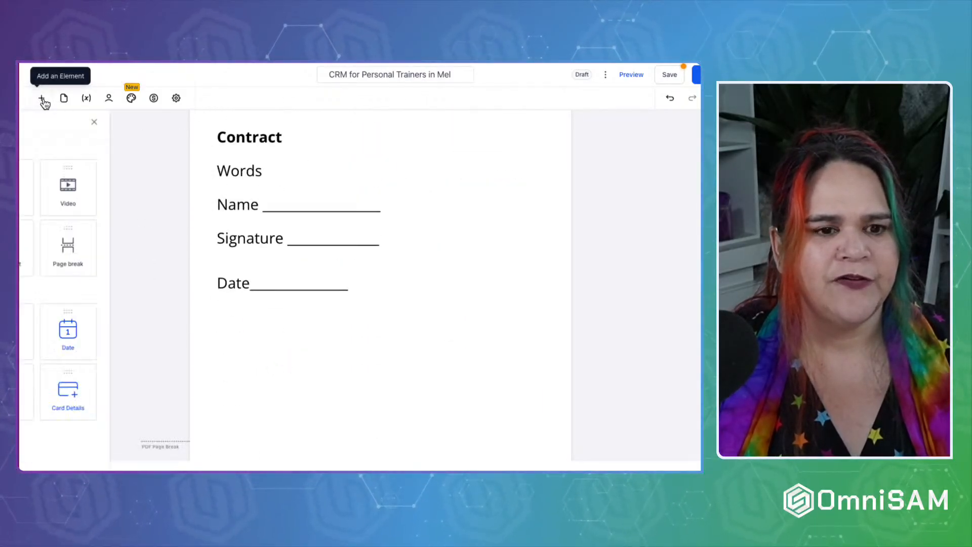
mouse_move(290, 188)
mouse_down()
mouse_move(302, 239)
mouse_move(309, 235)
mouse_up()
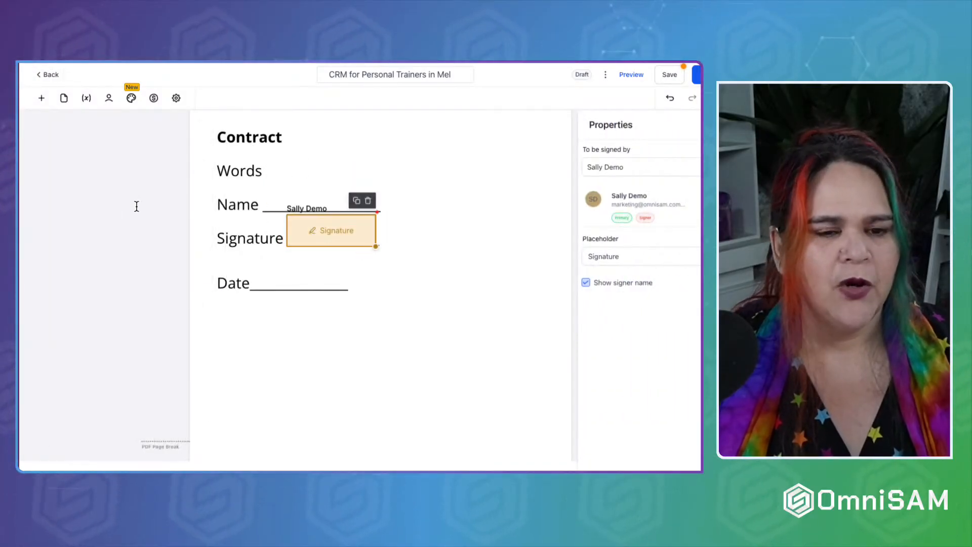
click(586, 283)
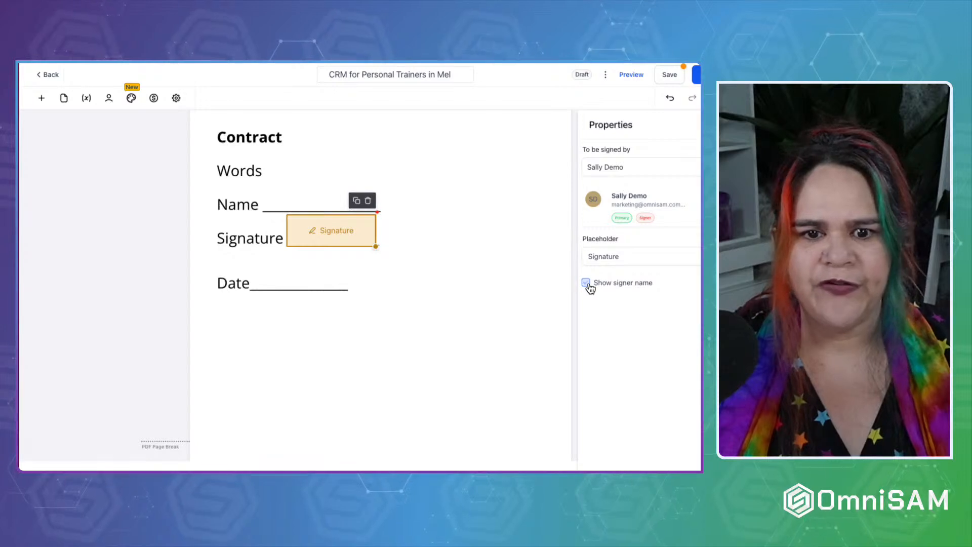
click(42, 98)
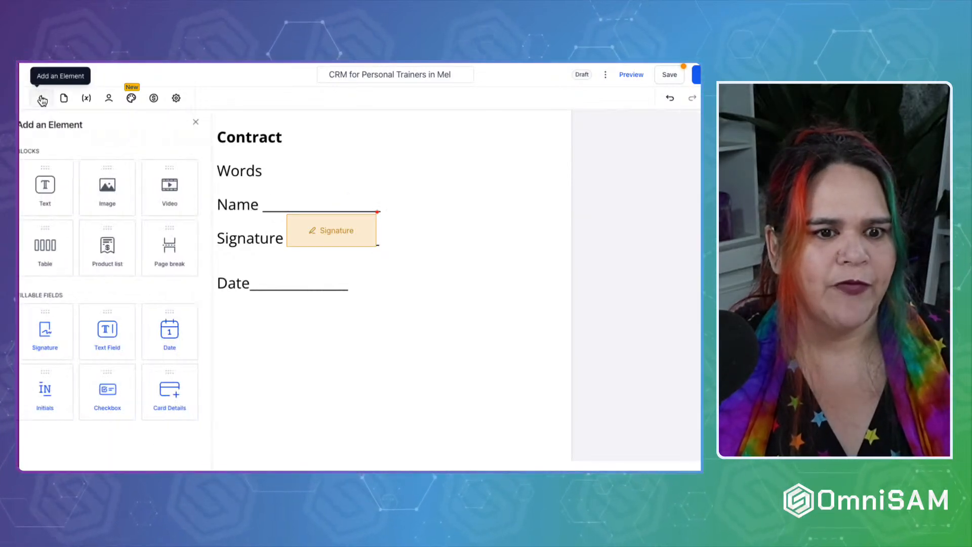
Add a text field on the Name line with placeholder 'Full Name', linked to the contact's Full Name.
drag(112, 333, 305, 207)
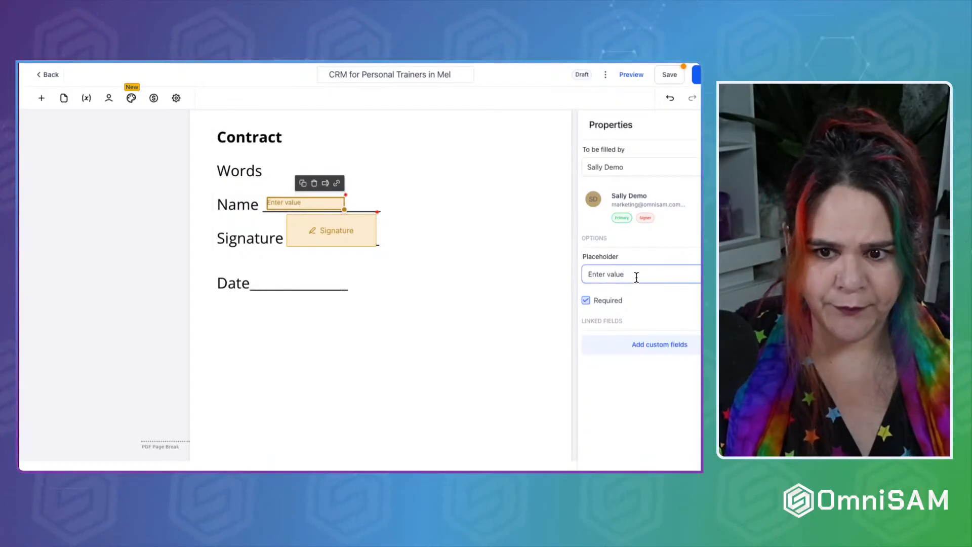
key(ctrl+a)
text(F)
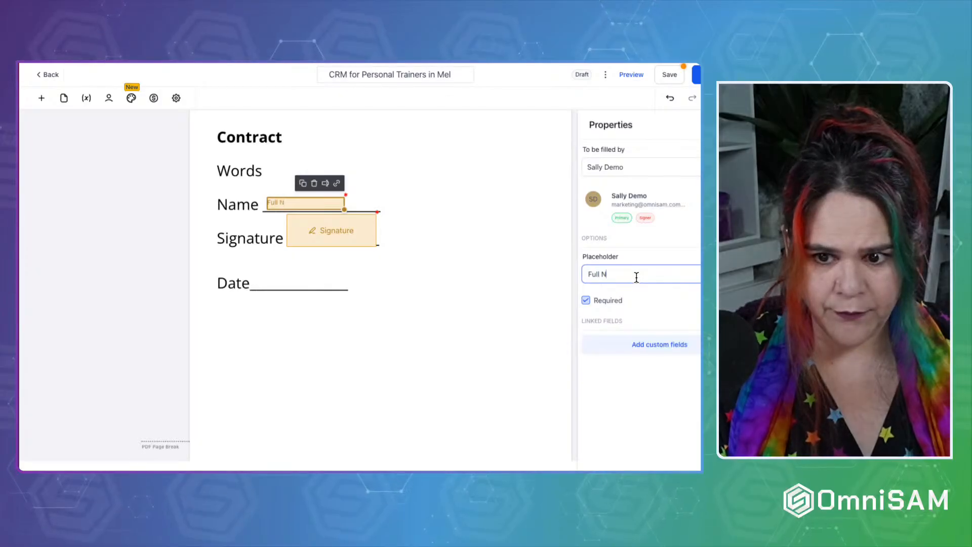
click(673, 347)
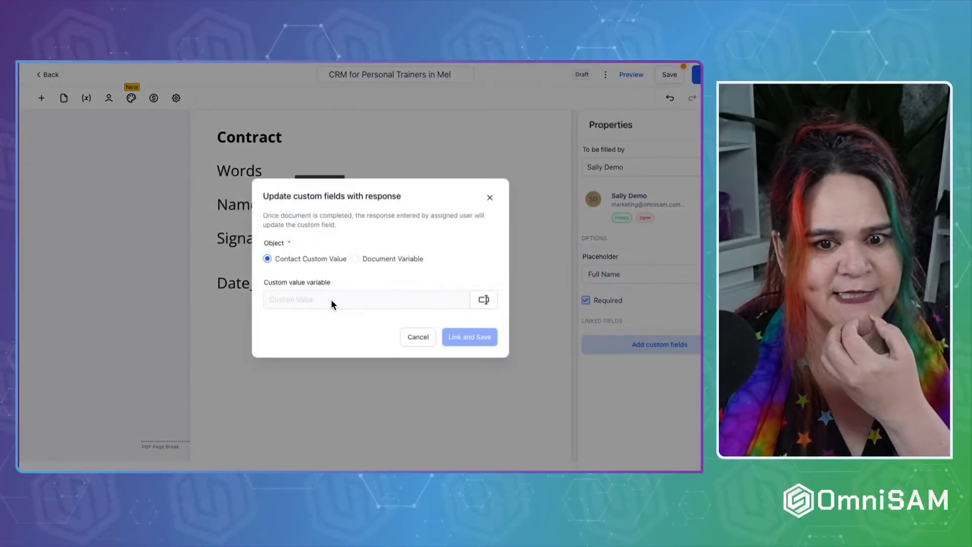
click(483, 300)
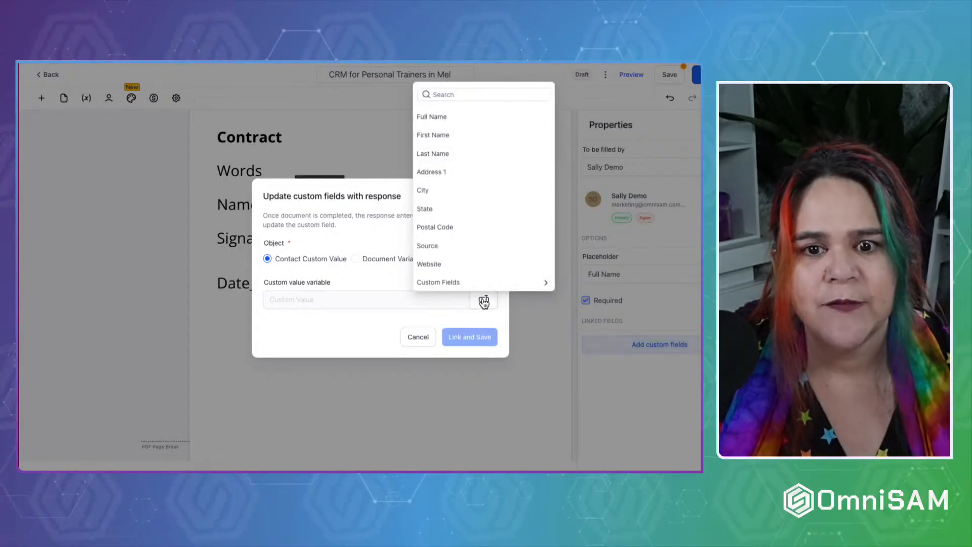
click(455, 114)
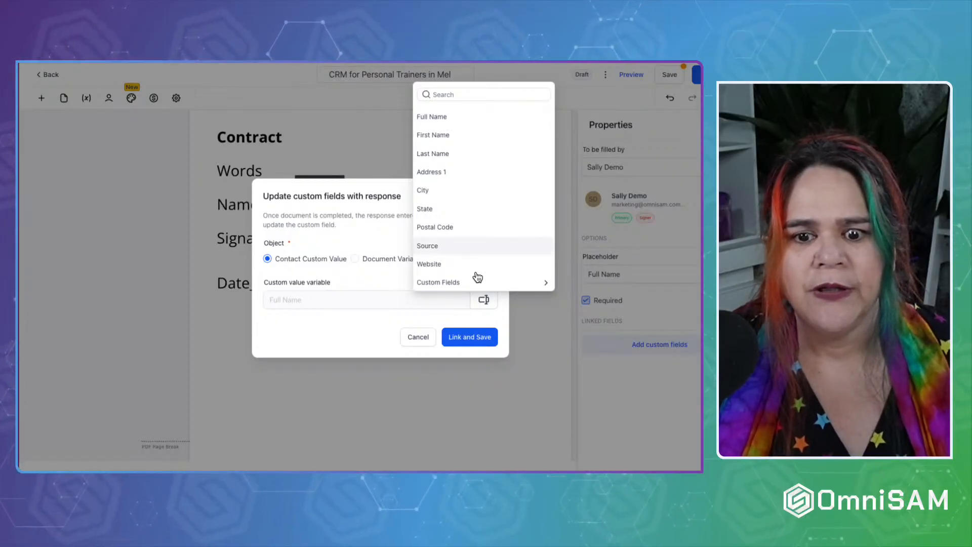
click(485, 338)
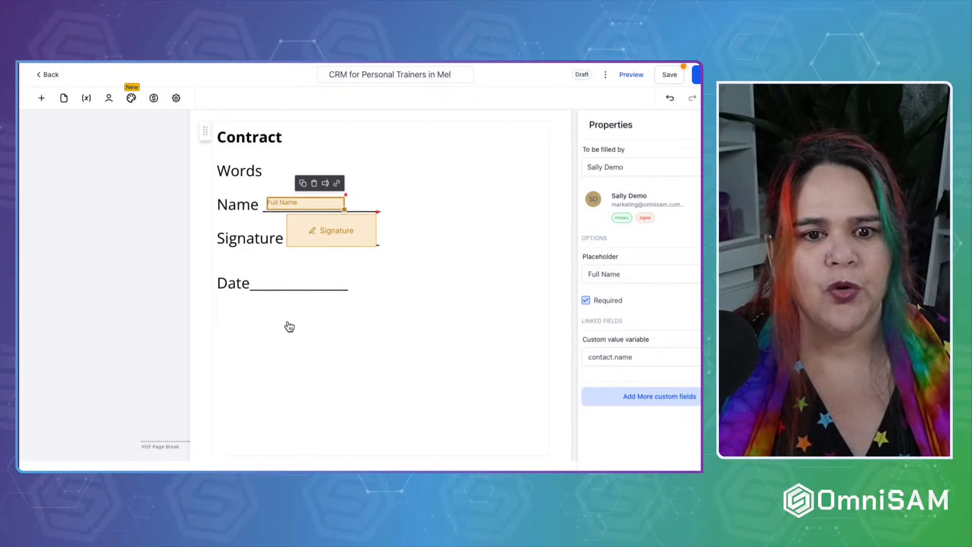
click(42, 98)
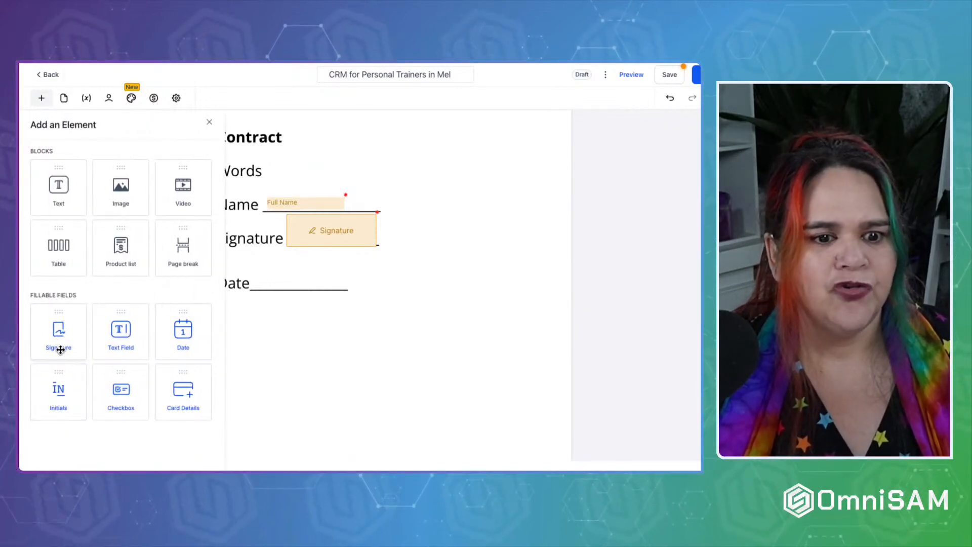
Place a date field on the Date line using the DD / MM / YYYY format.
drag(184, 332, 284, 284)
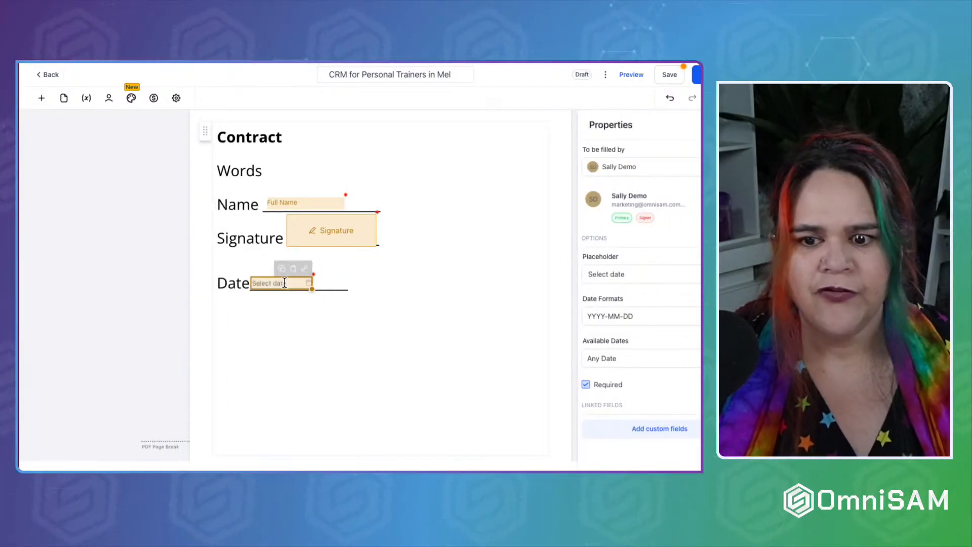
click(615, 316)
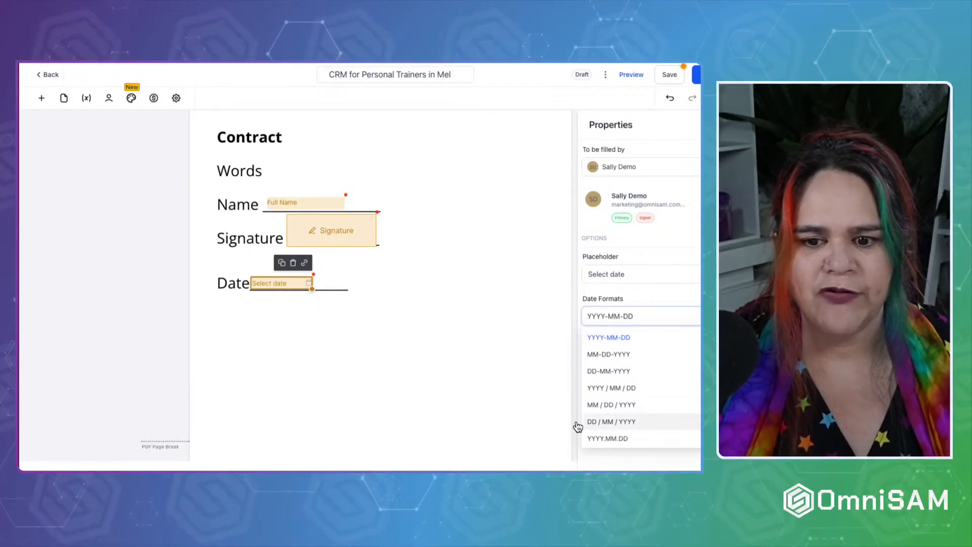
click(607, 423)
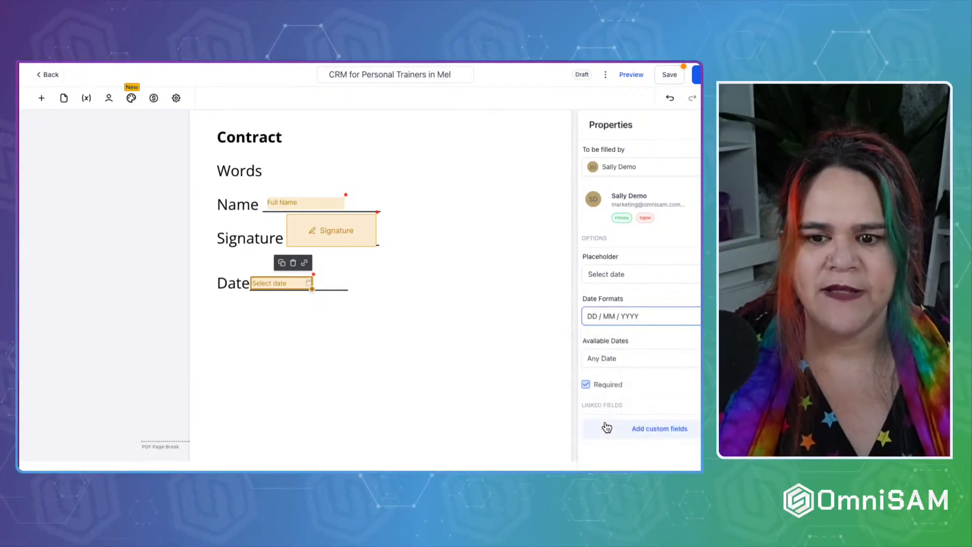
scroll(657, 381, down, 1)
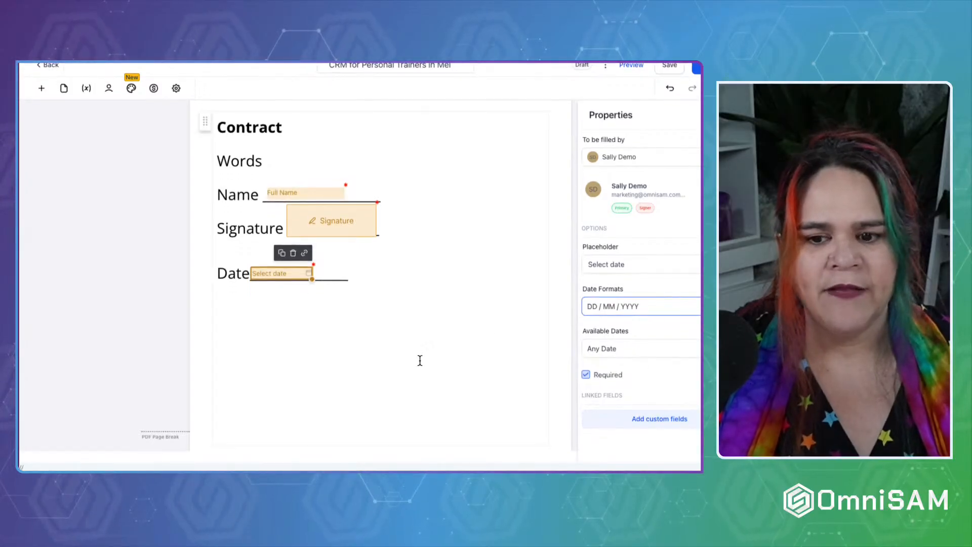
Add an Initials field beside the Signature field.
click(41, 89)
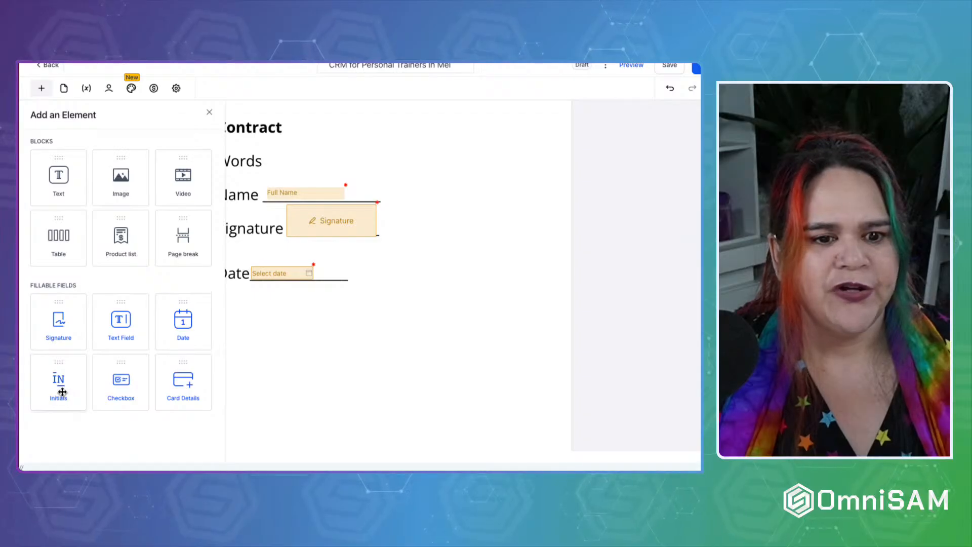
mouse_move(62, 391)
mouse_down()
mouse_move(337, 343)
mouse_move(349, 329)
mouse_move(295, 291)
mouse_move(400, 202)
mouse_move(406, 219)
mouse_move(429, 219)
mouse_up()
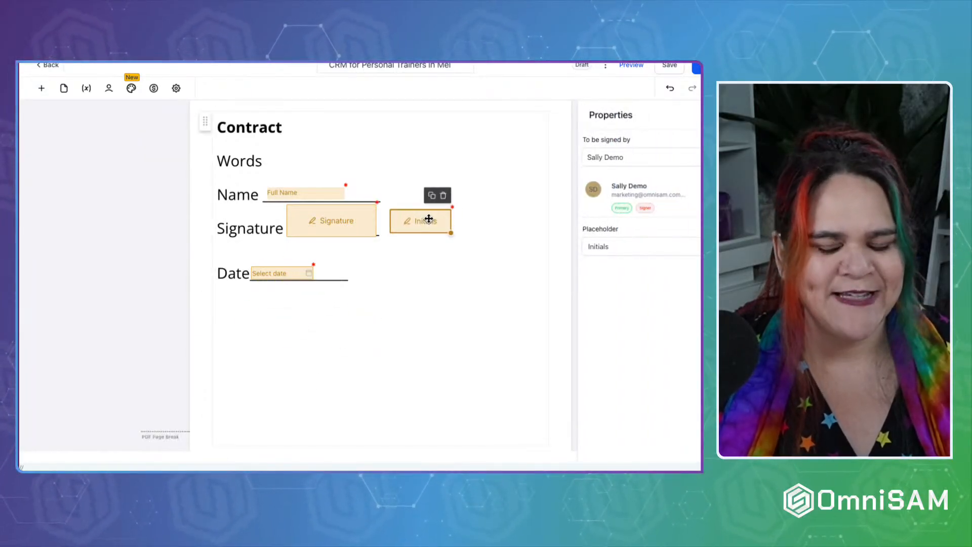
click(41, 88)
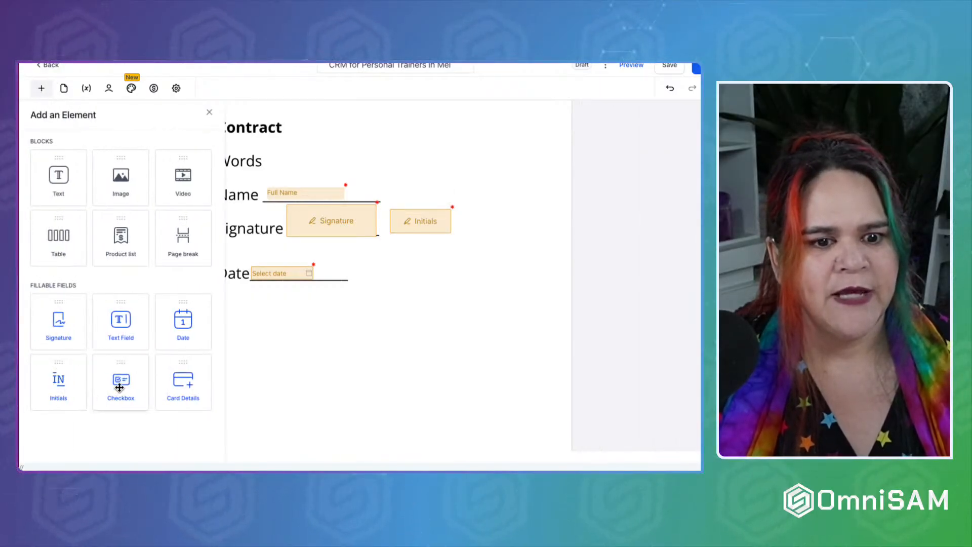
Drop a checkbox below the Date line, add a second one to its group, and check Select at most.
drag(120, 388, 262, 299)
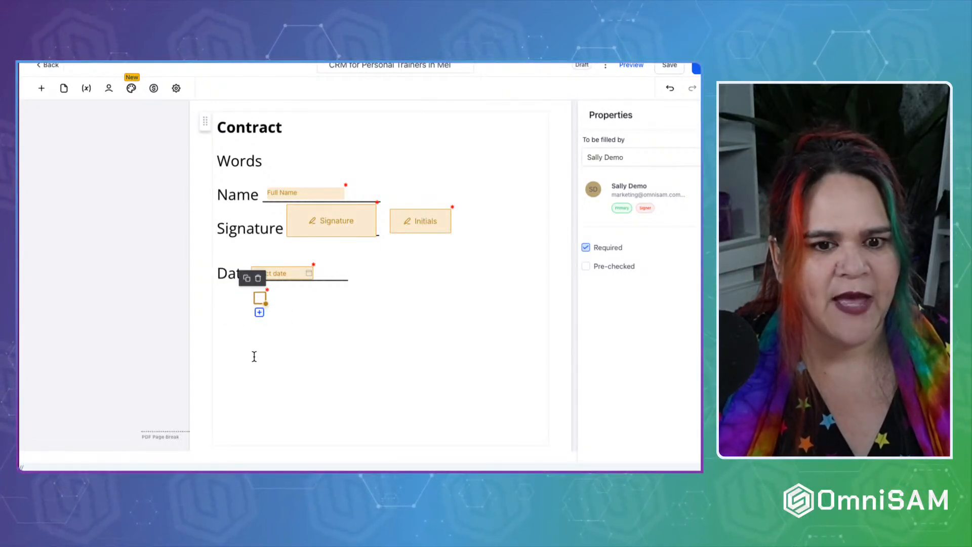
click(259, 312)
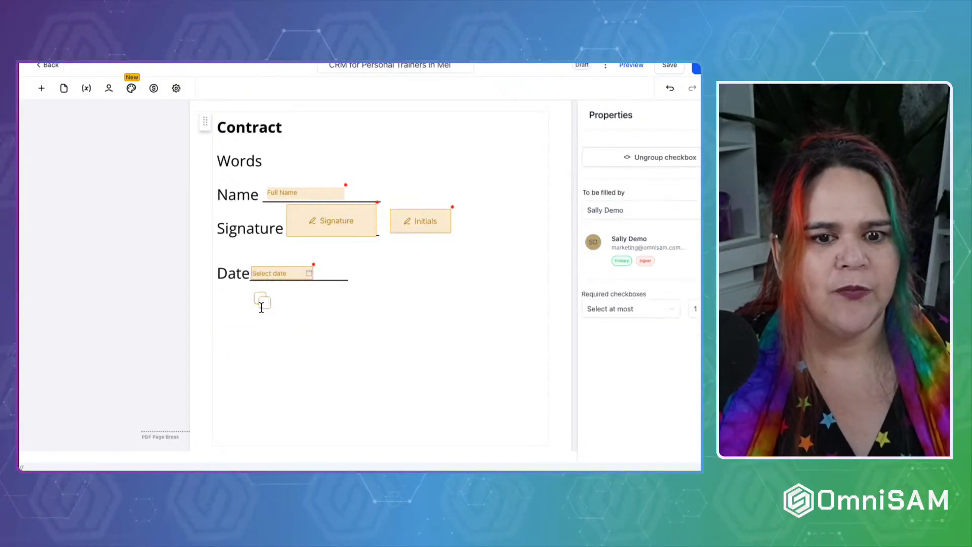
click(260, 321)
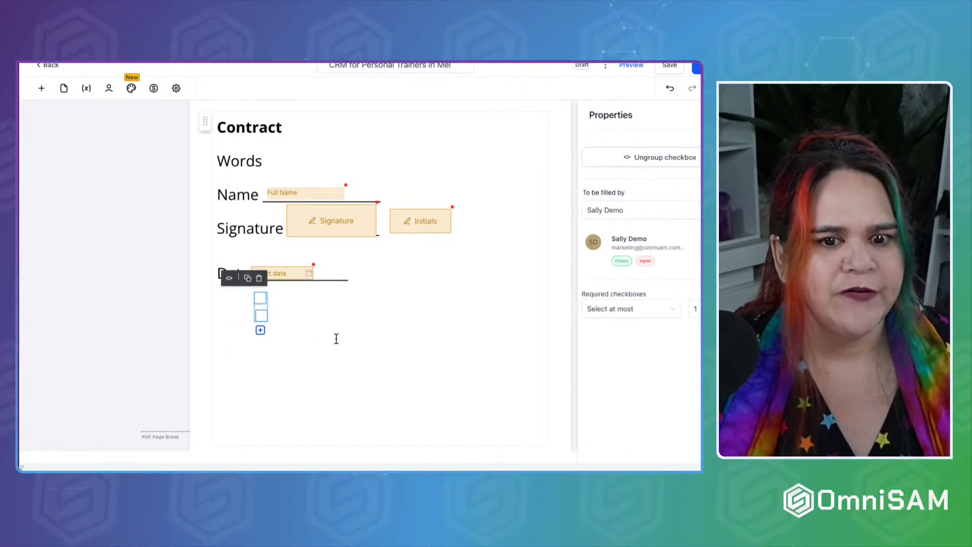
click(695, 308)
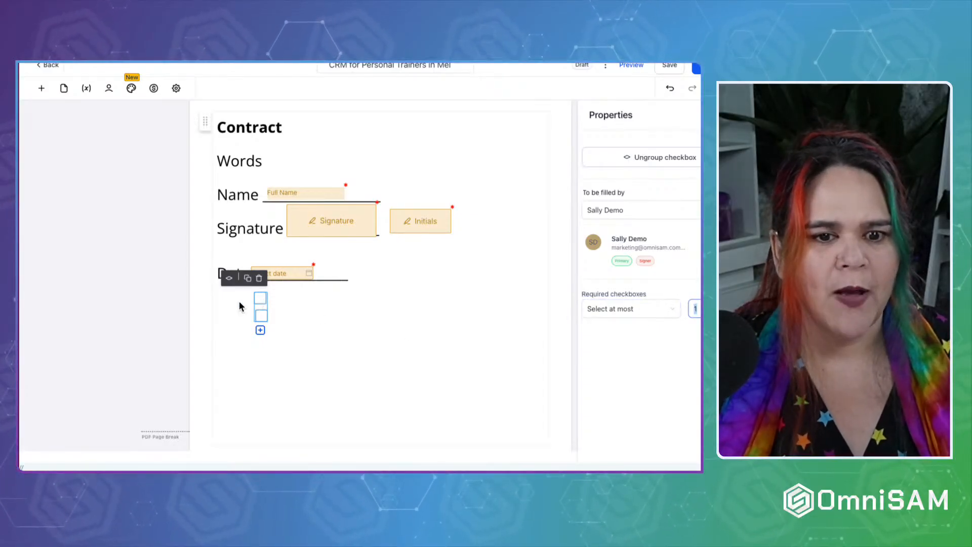
click(350, 275)
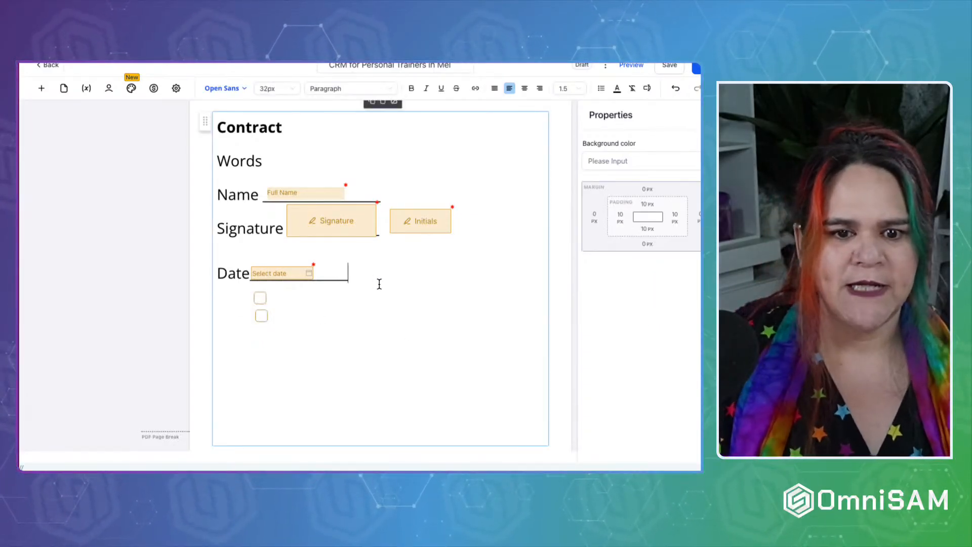
Type 'Approval to use testimonails' with Yes and No lines below Date, and move the checkboxes beside them.
key(Return)
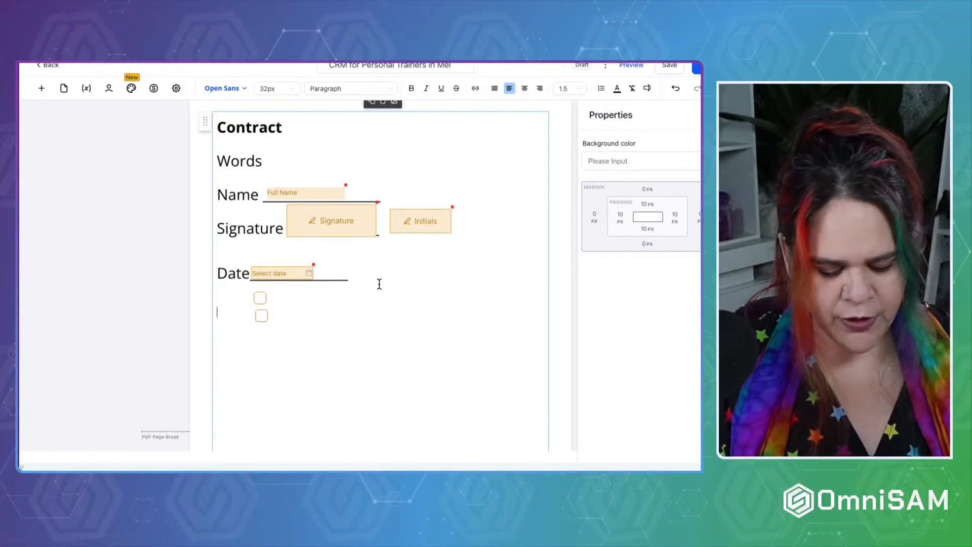
text(Approval to use )
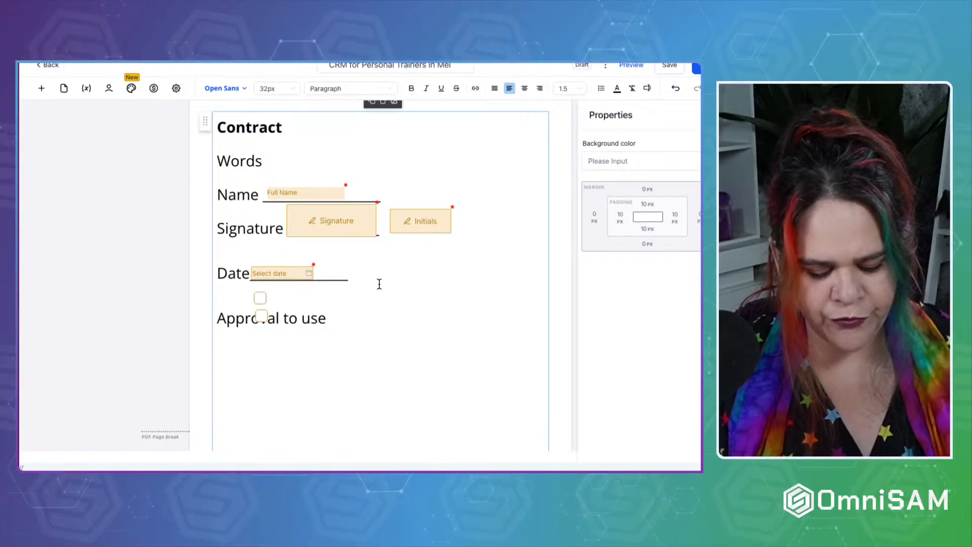
text(testimonails)
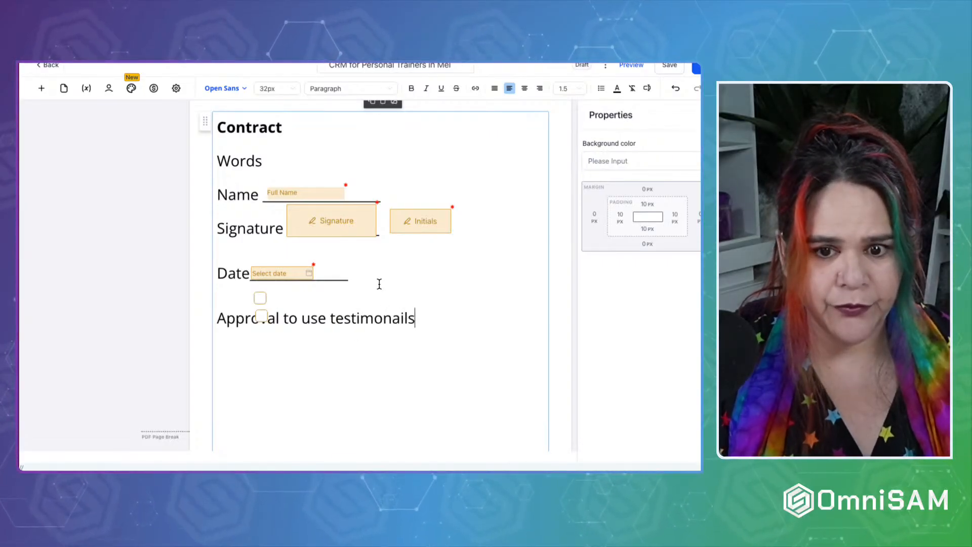
key(Return)
text(Yes)
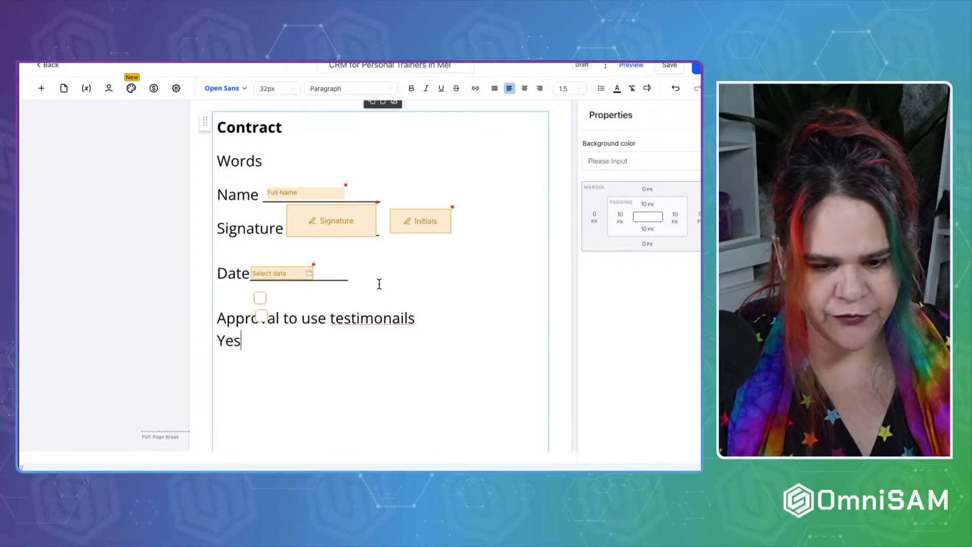
key(Return)
text(No)
click(380, 338)
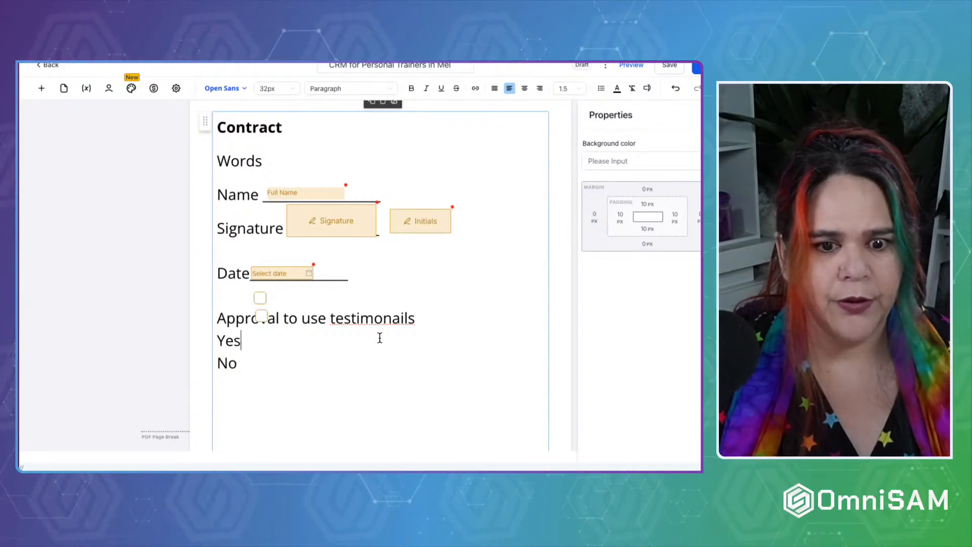
drag(261, 299, 251, 361)
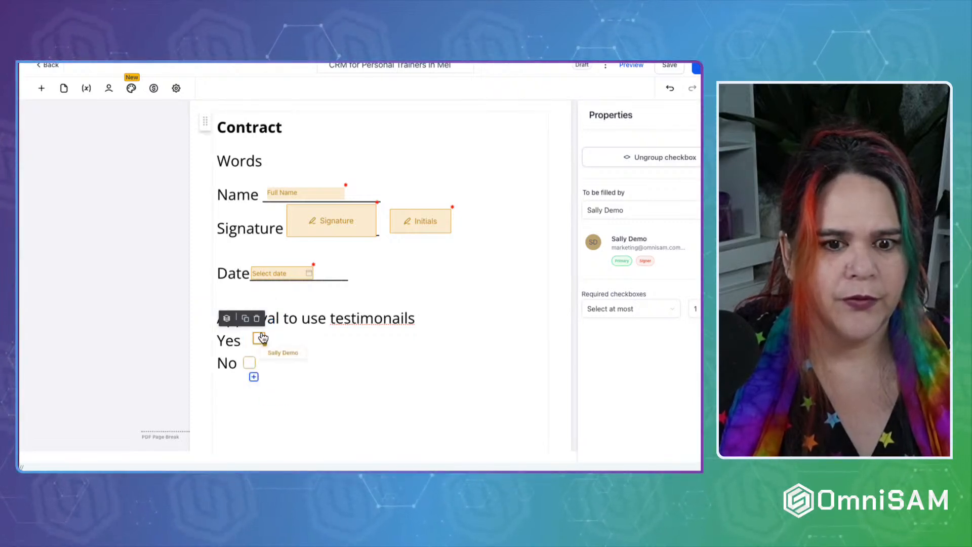
Align the Yes checkbox above the No checkbox, then pick Card Details from the element list.
click(261, 337)
drag(262, 338, 255, 337)
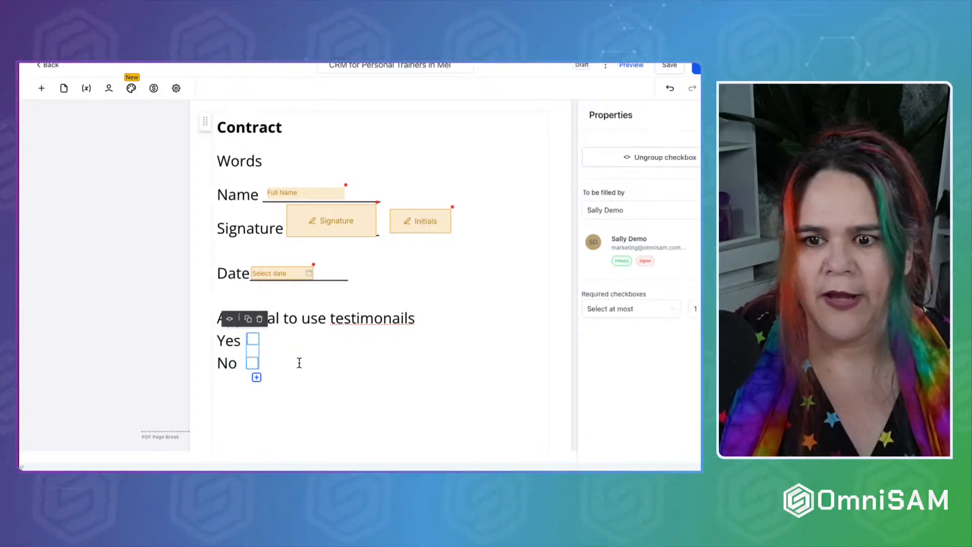
click(329, 348)
click(251, 364)
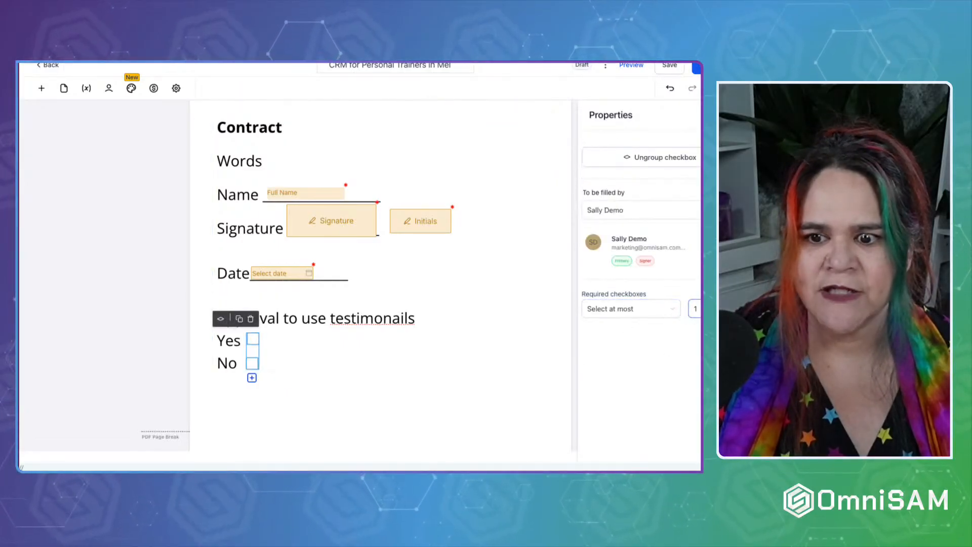
click(42, 89)
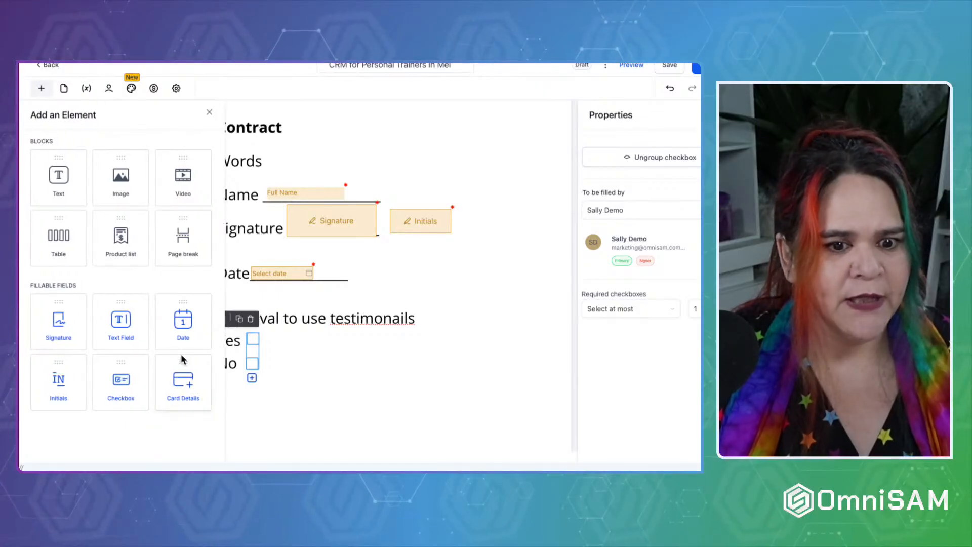
click(167, 391)
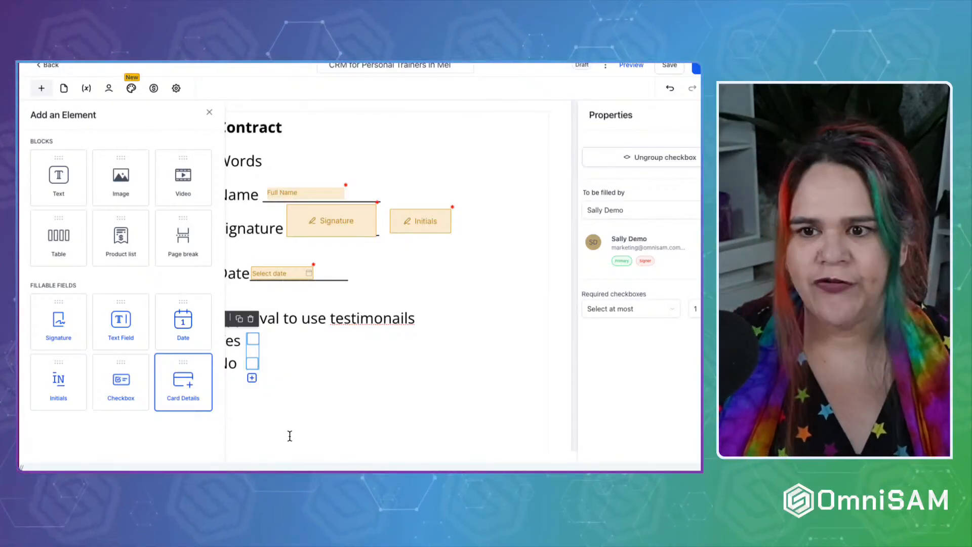
Close the element list and try sending the contract, which brings up the Invalid Document check.
click(285, 154)
click(209, 113)
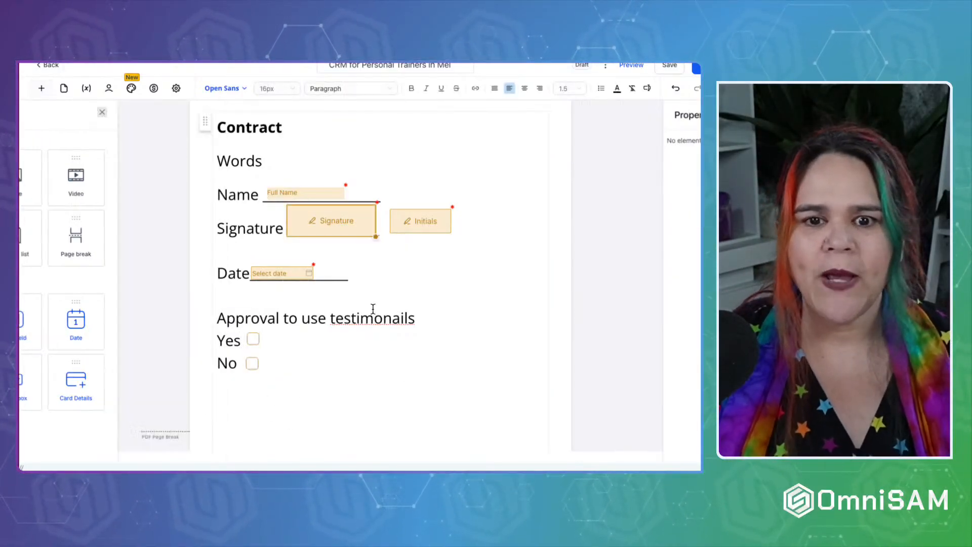
scroll(391, 336, up, 15)
scroll(392, 340, down, 6)
scroll(392, 339, down, 3)
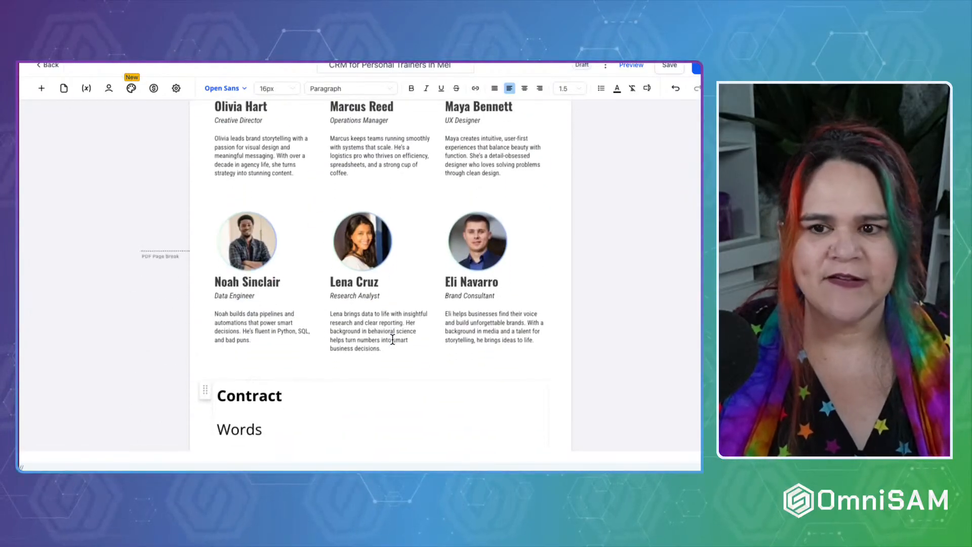
click(697, 68)
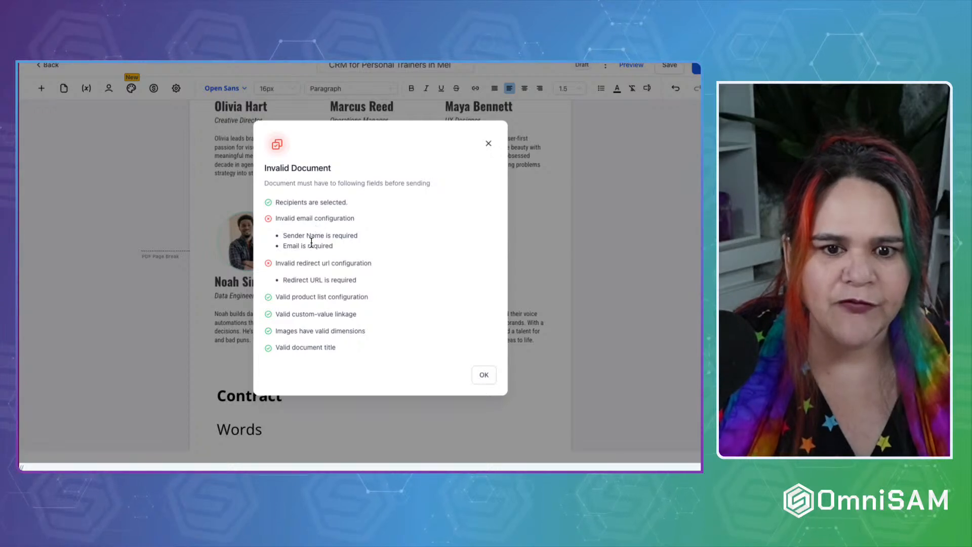
Dismiss the warning and turn off Override Email Configuration and custom URL redirection in Document settings.
click(489, 144)
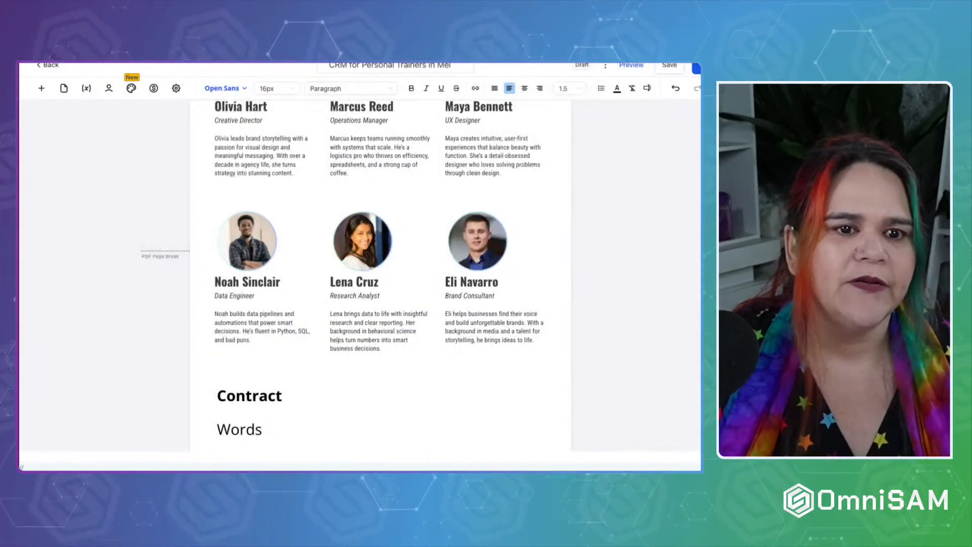
click(154, 89)
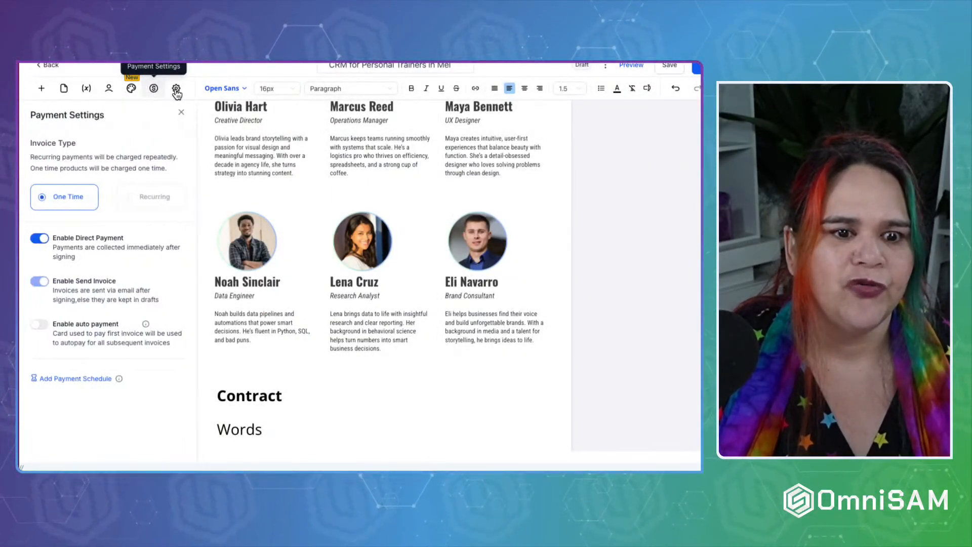
click(176, 88)
click(177, 89)
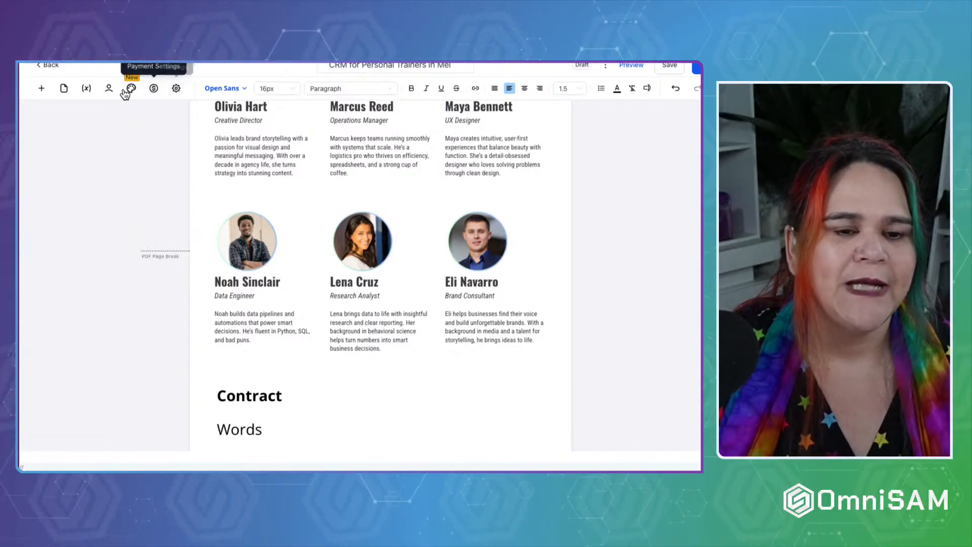
click(177, 89)
click(39, 142)
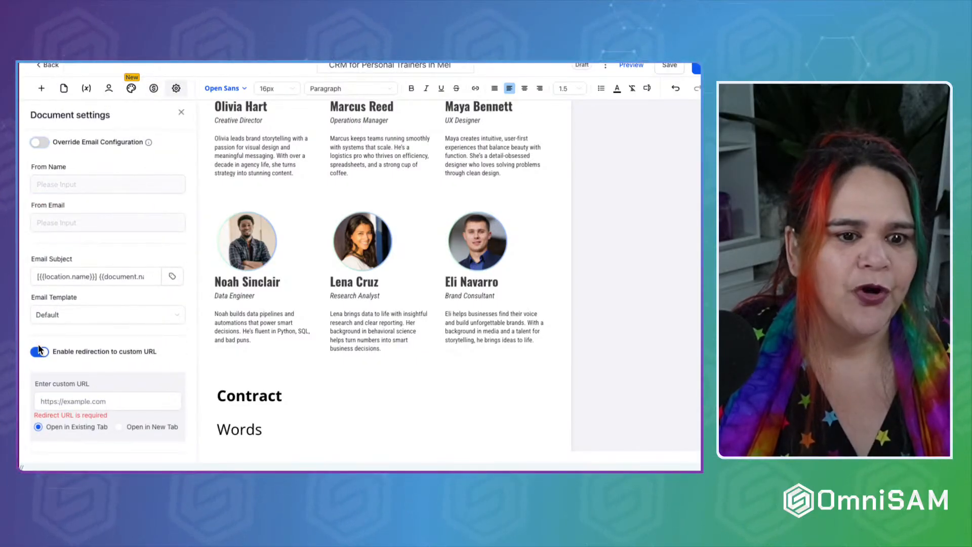
click(39, 370)
scroll(40, 356, down, 3)
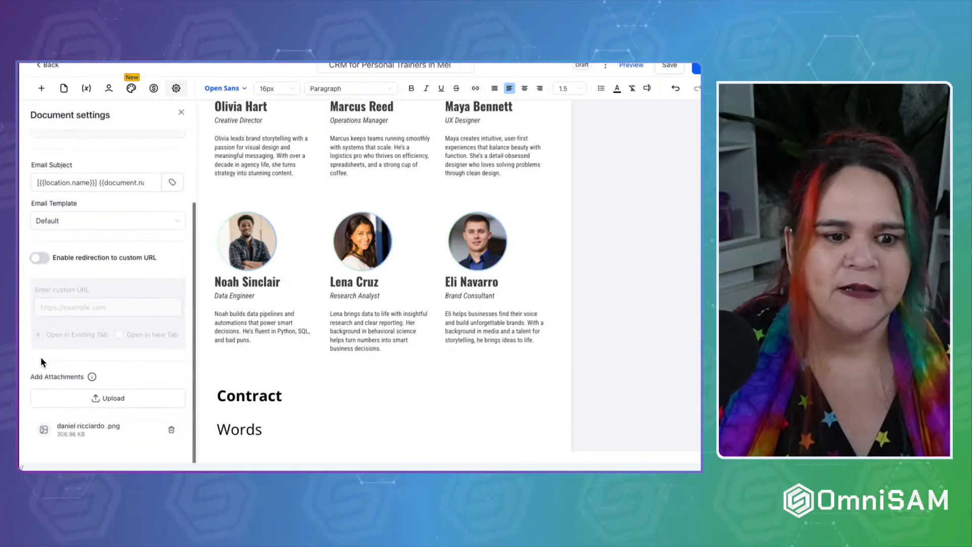
Send the contract to the signer by email.
click(697, 68)
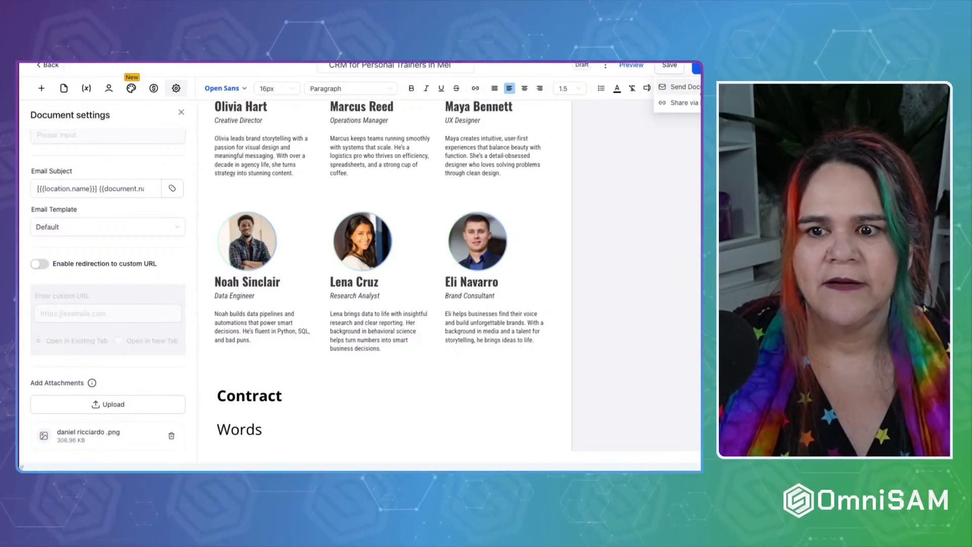
click(678, 87)
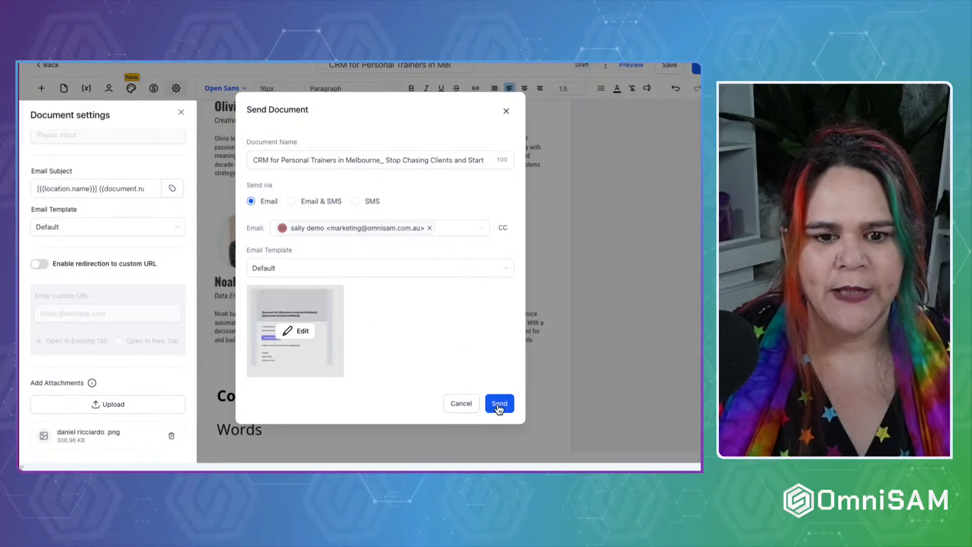
click(499, 403)
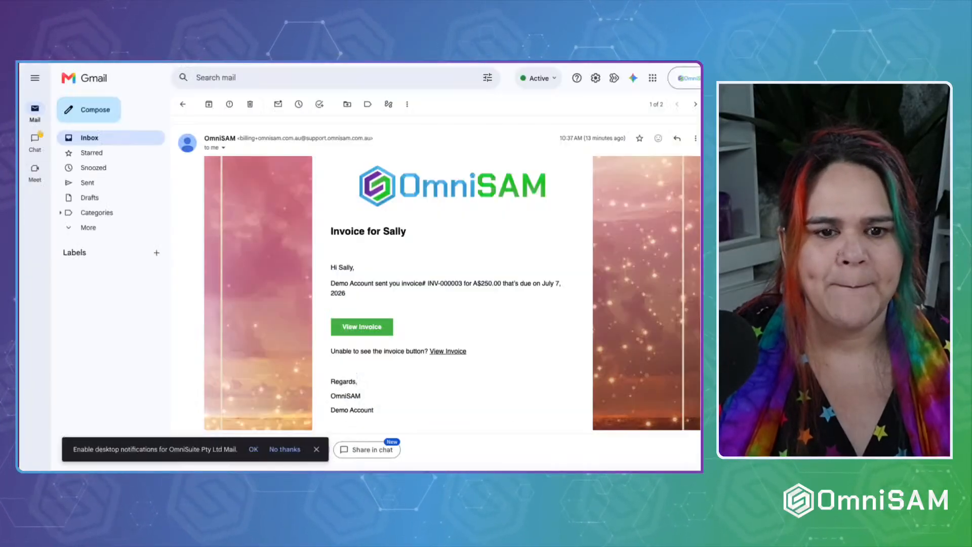
Return to the Gmail inbox and open the email containing the document to sign.
click(183, 104)
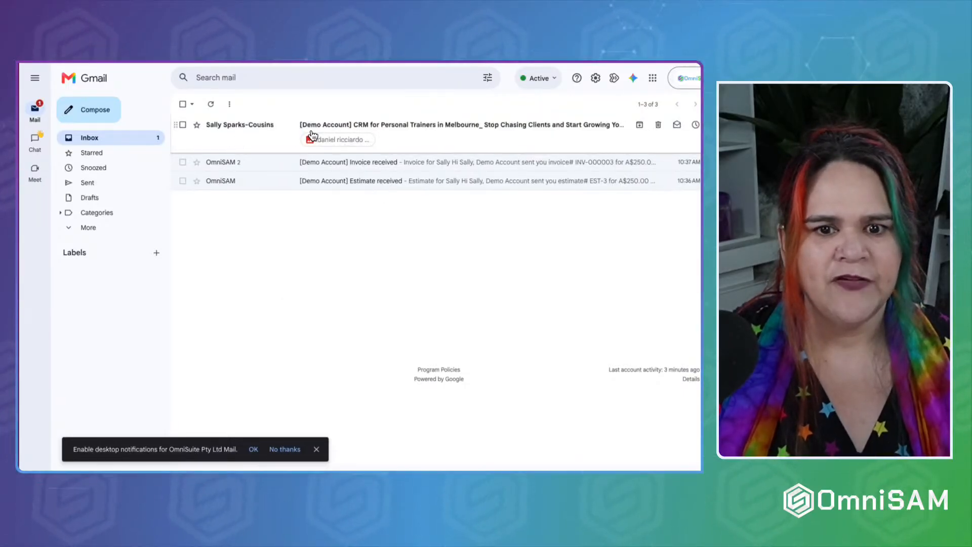
click(521, 131)
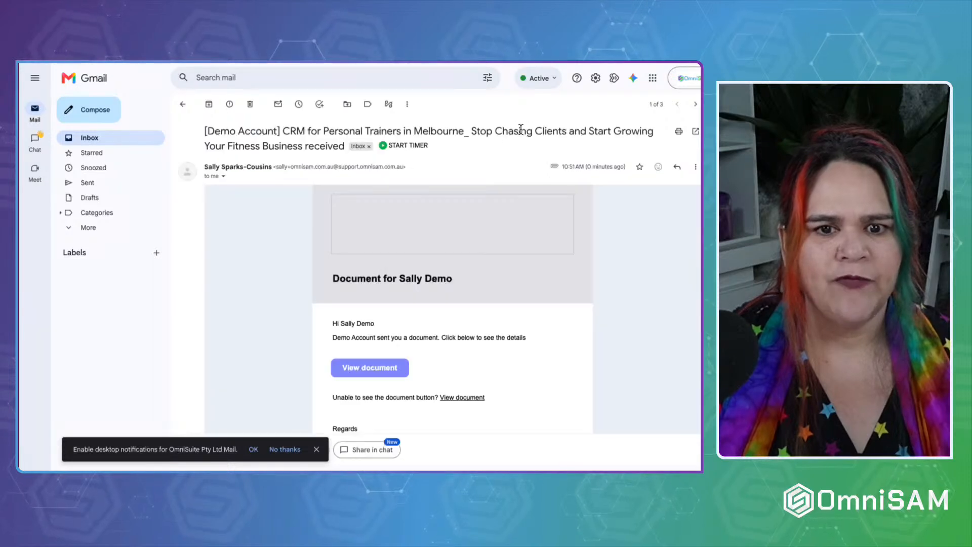
scroll(485, 339, down, 2)
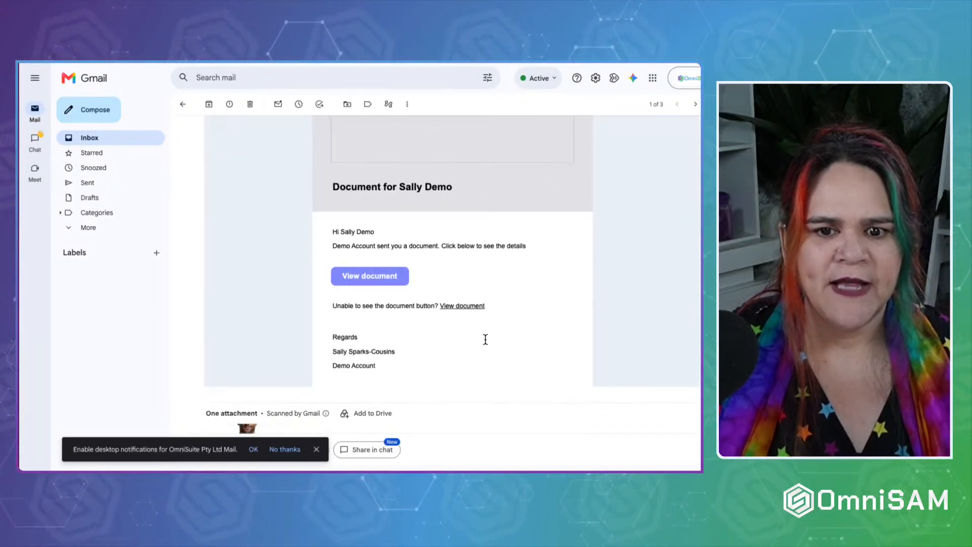
click(363, 278)
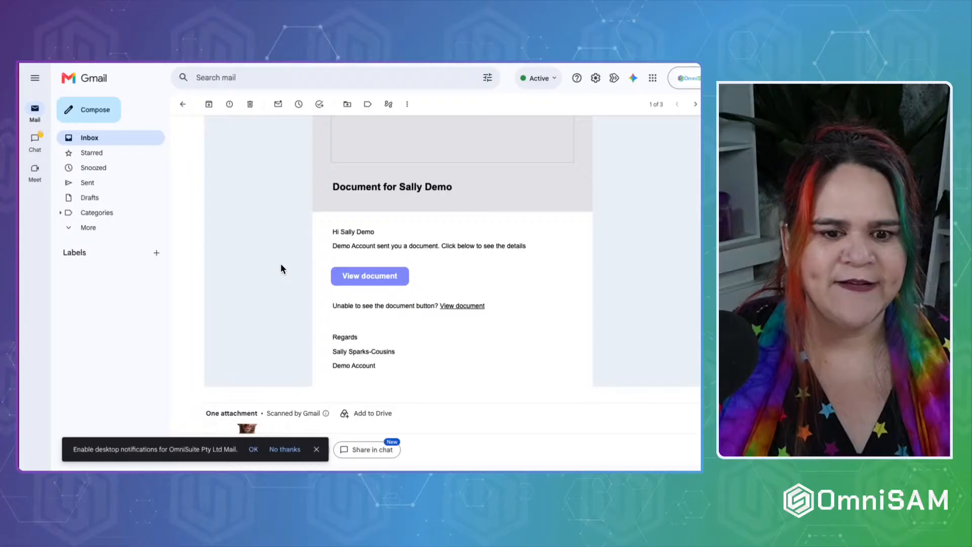
Preview the email's image attachment, close it, and open the shared document via View document.
scroll(276, 283, down, 2)
click(254, 351)
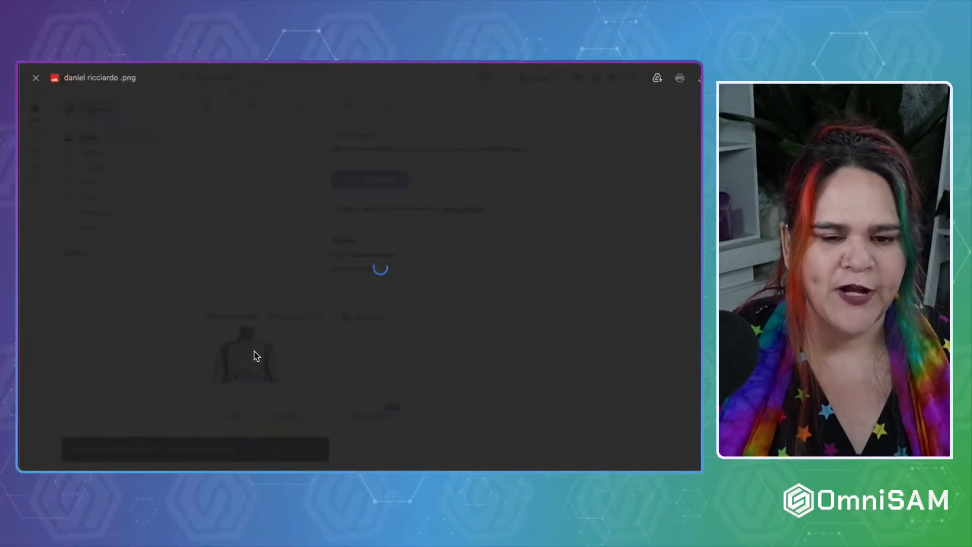
click(196, 301)
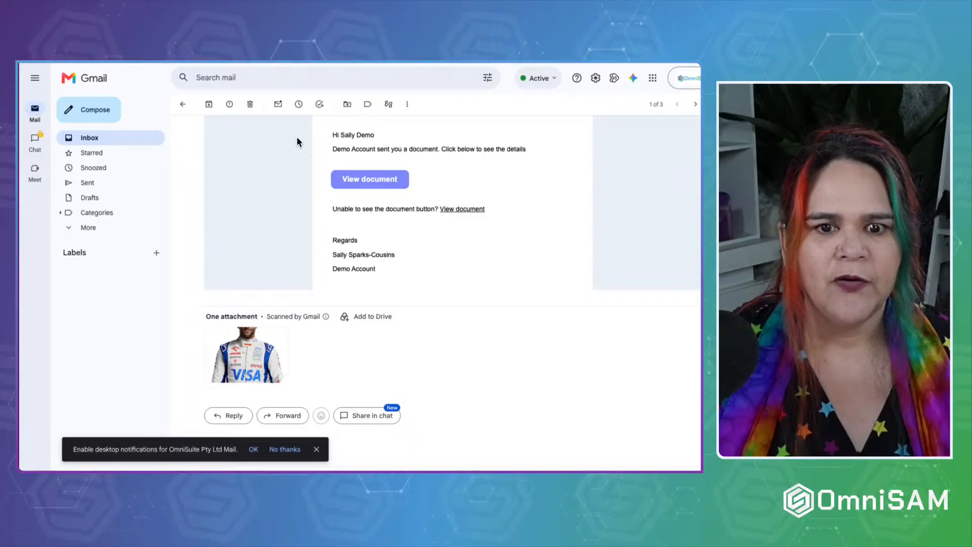
click(363, 179)
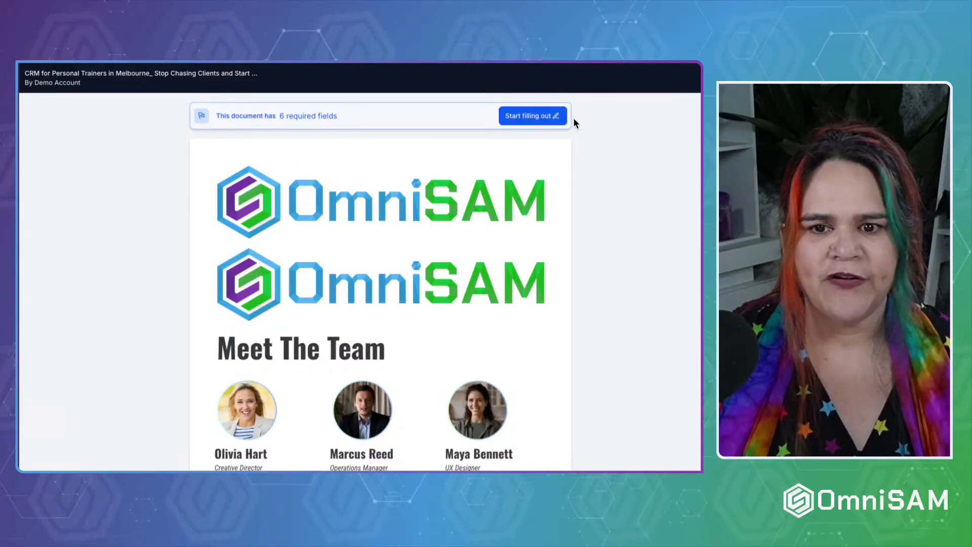
Start filling out the contract and enter the signer's full name in the Full Name field.
scroll(352, 232, down, 10)
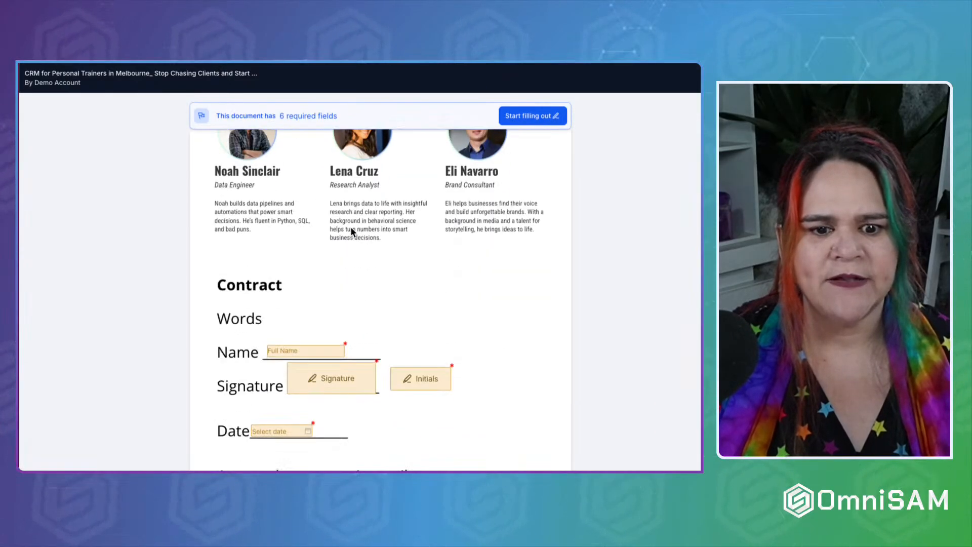
click(532, 116)
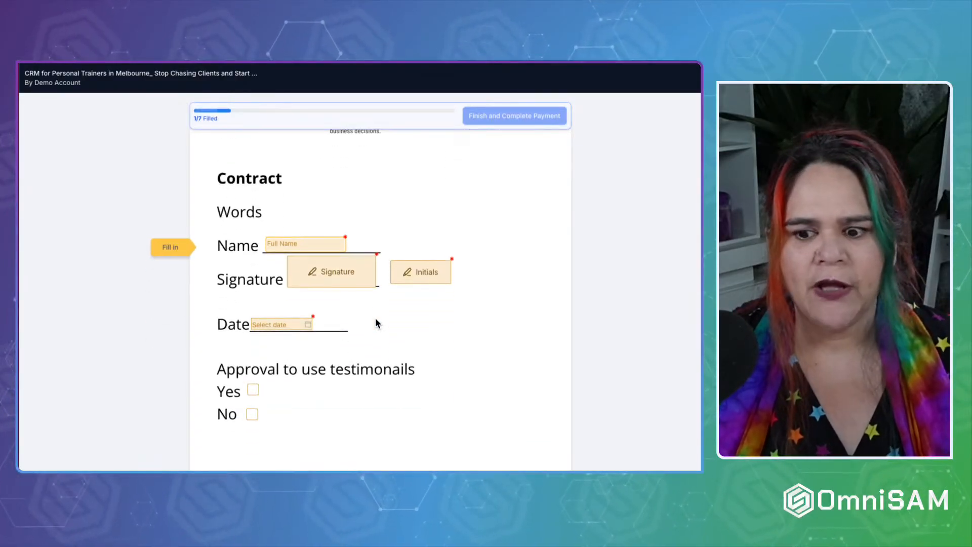
click(296, 245)
scroll(297, 248, up, 2)
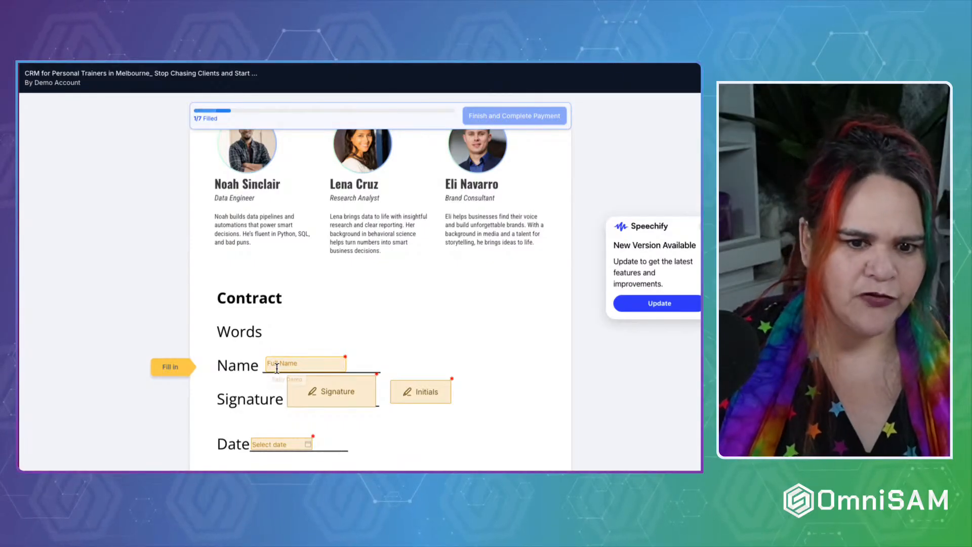
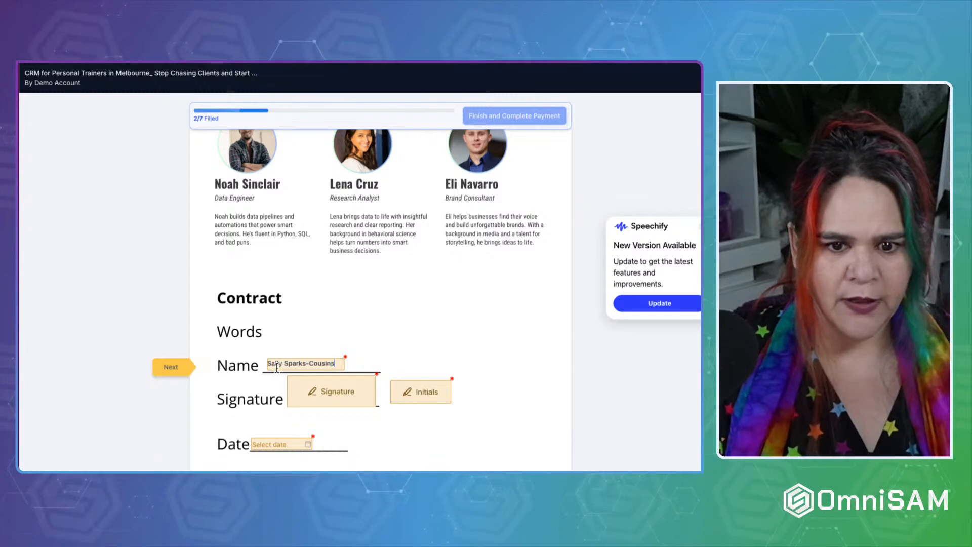
Add a hand-drawn signature to the contract's Signature field.
click(319, 388)
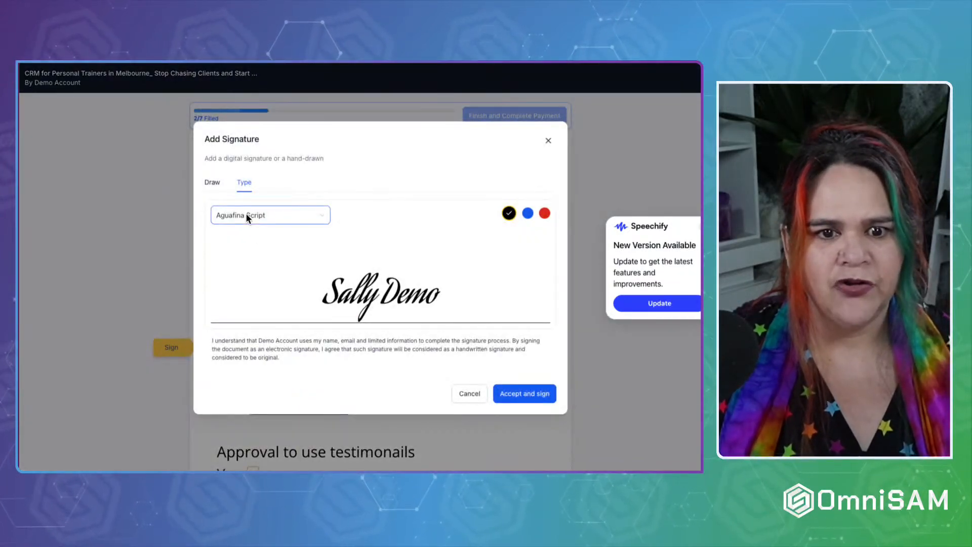
click(212, 182)
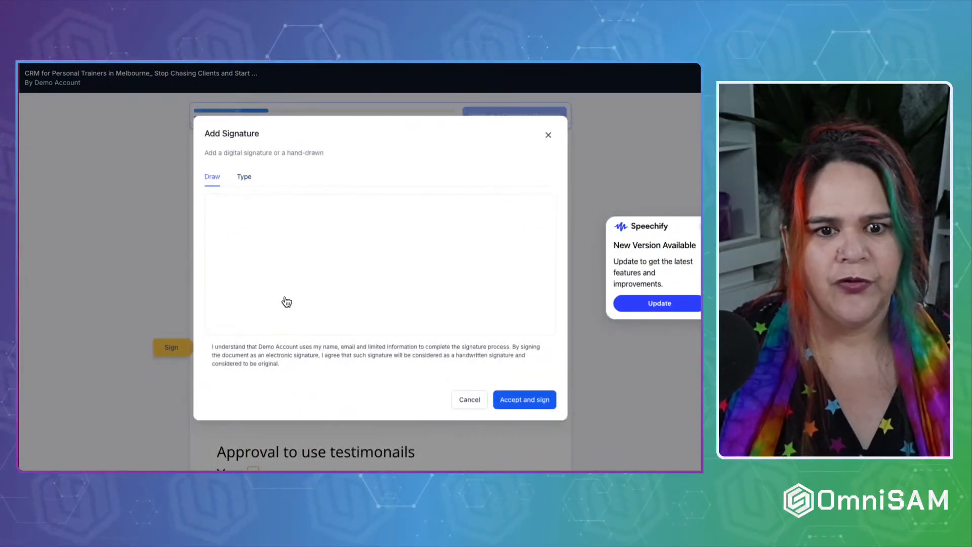
mouse_move(284, 297)
mouse_down()
mouse_move(319, 276)
mouse_move(454, 260)
mouse_move(297, 260)
mouse_move(478, 280)
mouse_up()
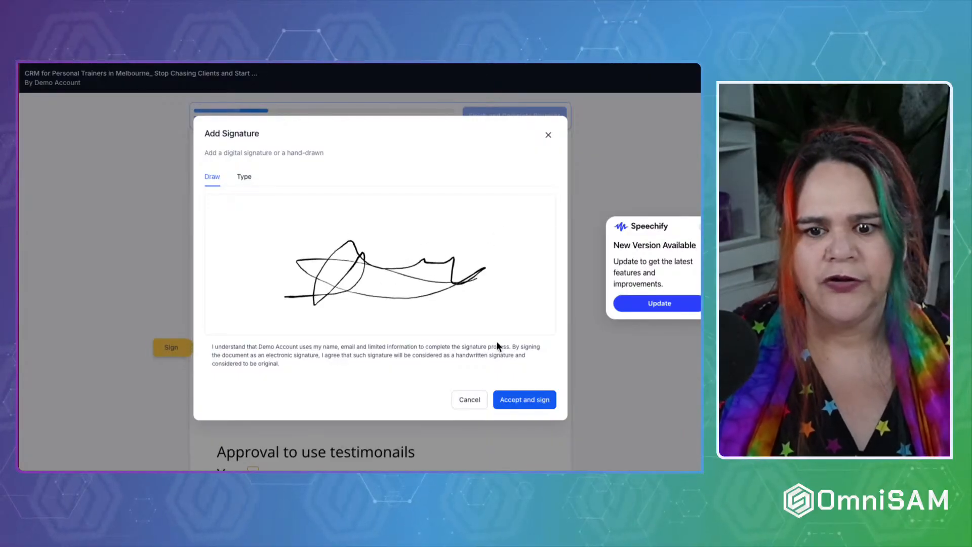
click(512, 398)
Add hand-drawn initials in the Initials field beside the signature.
click(423, 357)
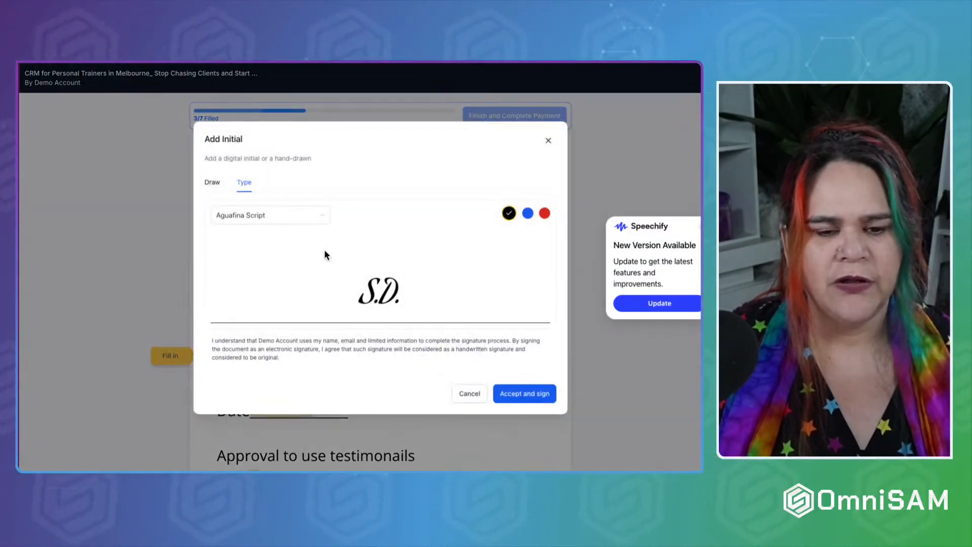
click(213, 184)
mouse_move(278, 291)
mouse_down()
mouse_move(401, 249)
mouse_move(538, 282)
mouse_up()
click(515, 398)
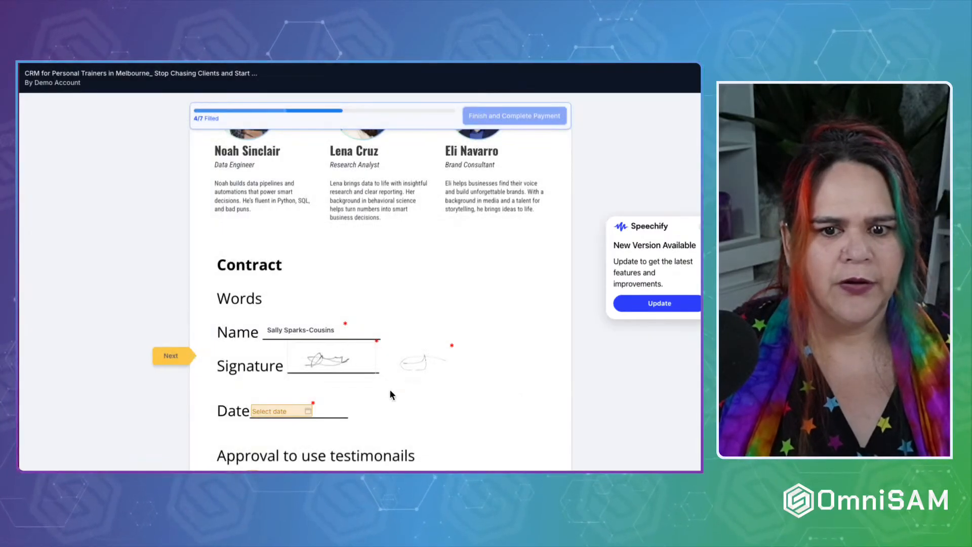
click(256, 336)
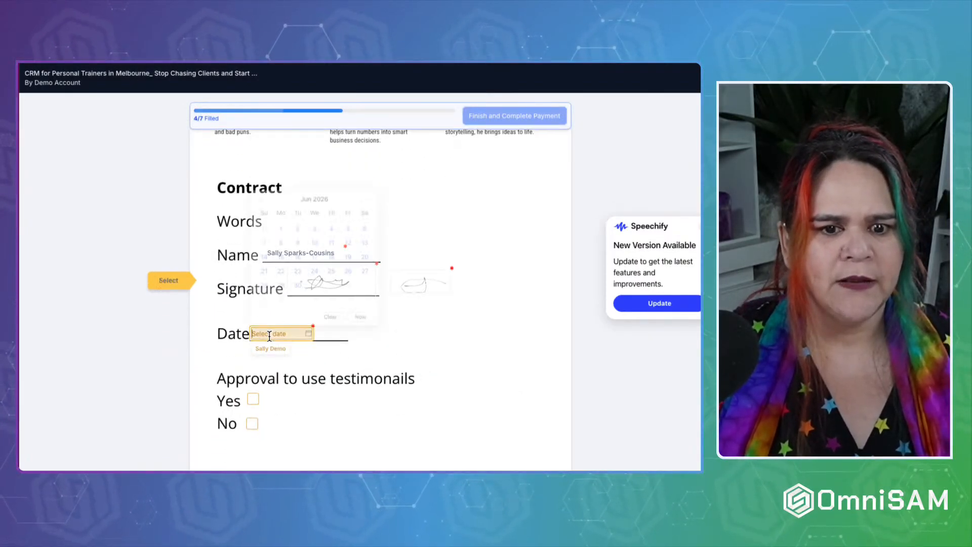
Set the date to 30/06/2026 and answer Yes to testimonial approval.
click(296, 314)
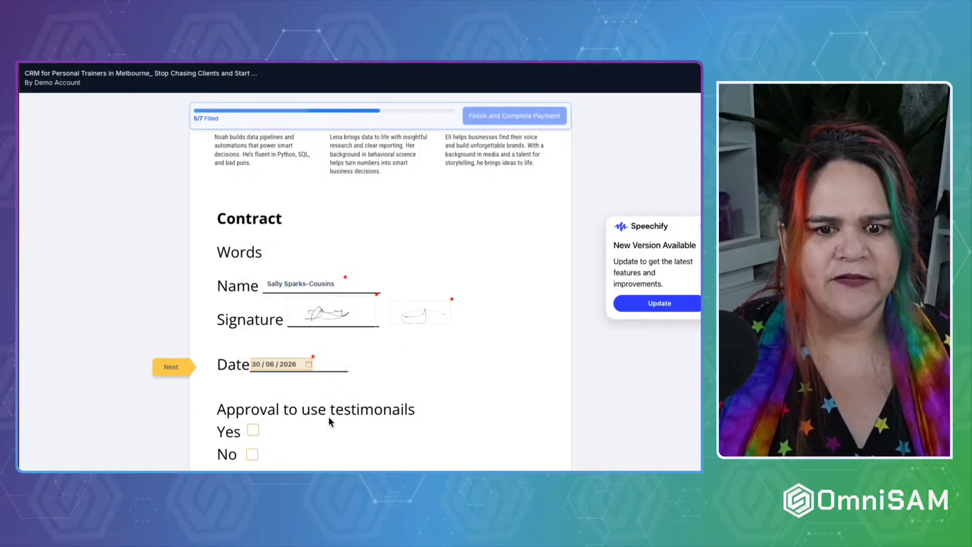
scroll(275, 417, down, 2)
click(251, 340)
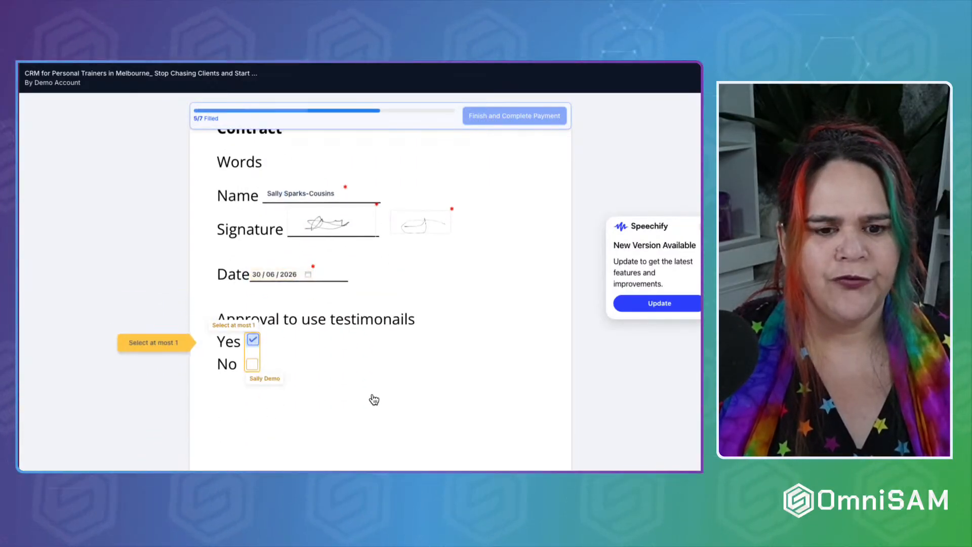
Fill the second signature field and enter the signer's name in the Full Name field below it.
scroll(373, 399, down, 9)
scroll(371, 399, down, 1)
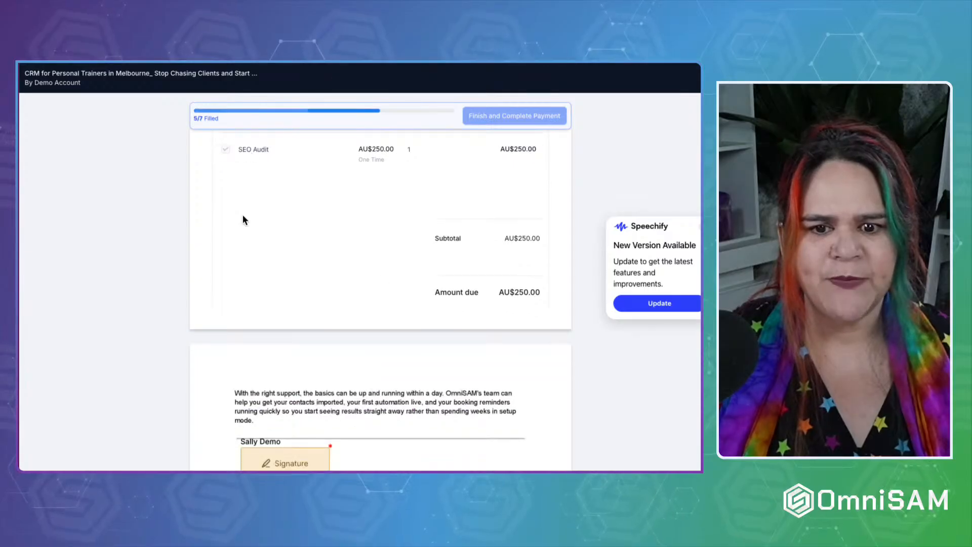
scroll(354, 237, down, 4)
click(292, 279)
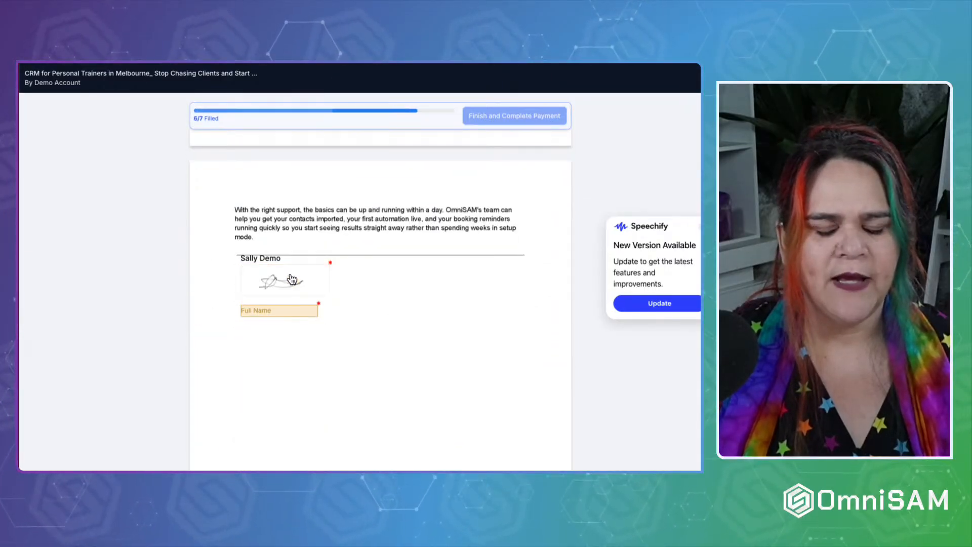
click(272, 312)
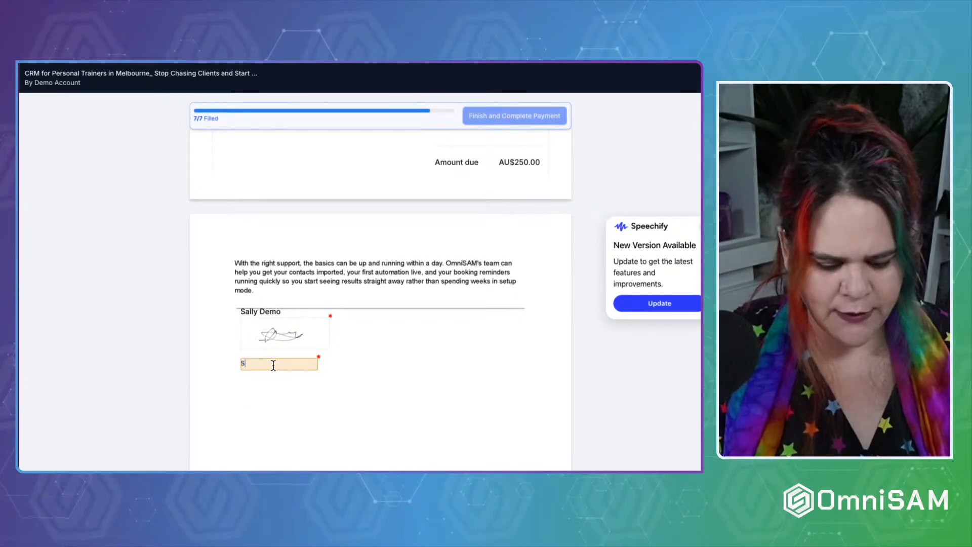
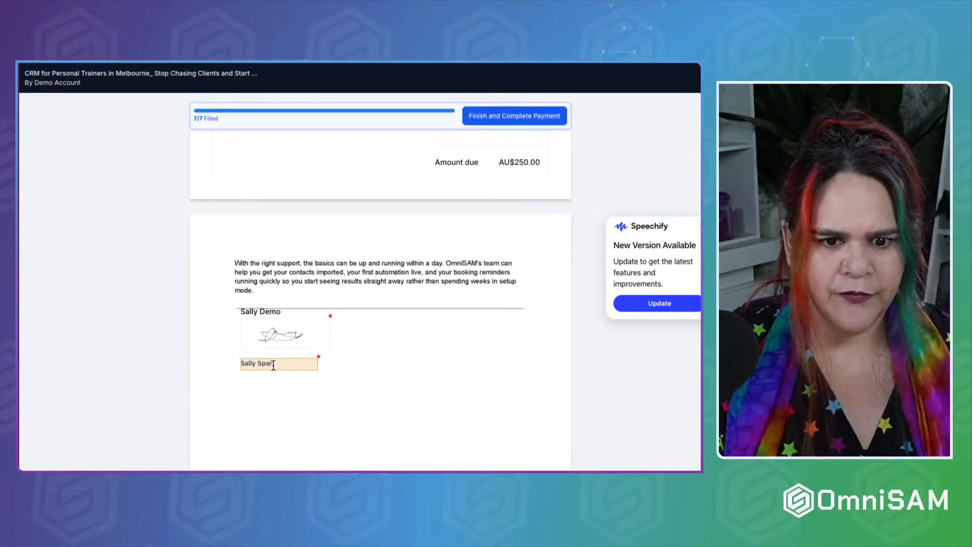
scroll(470, 376, down, 1)
scroll(470, 376, down, 7)
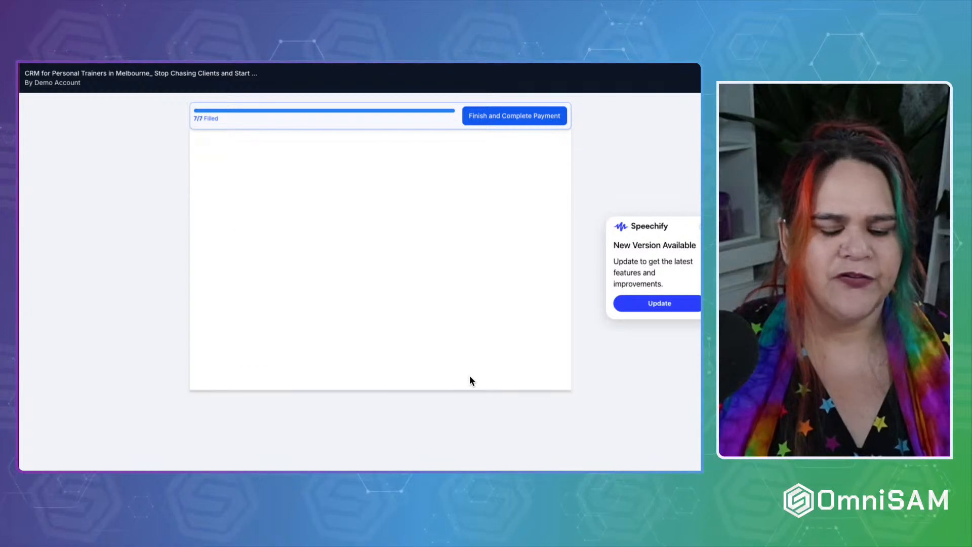
scroll(470, 376, up, 20)
scroll(469, 378, up, 2)
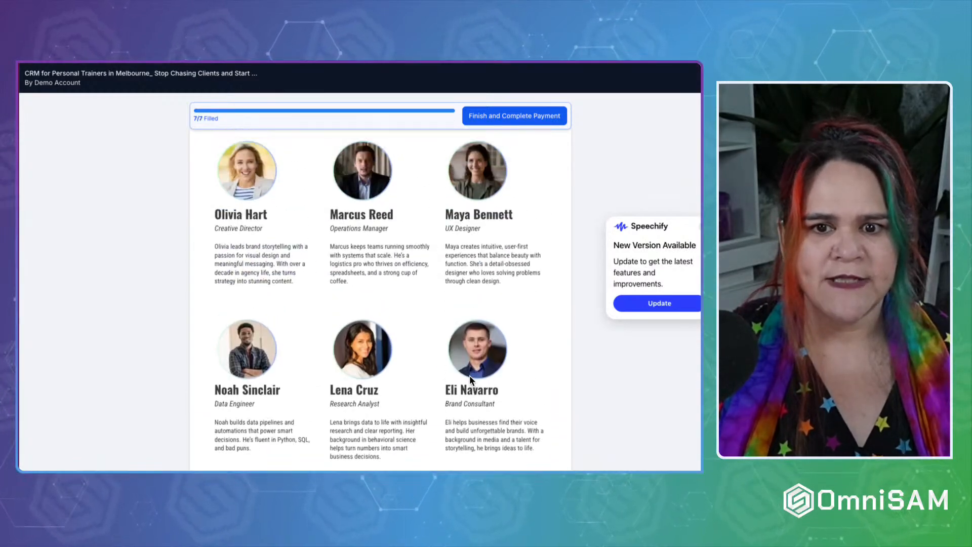
Finish the signed contract and go to payment for the AU$250.00 SEO Audit invoice.
click(515, 117)
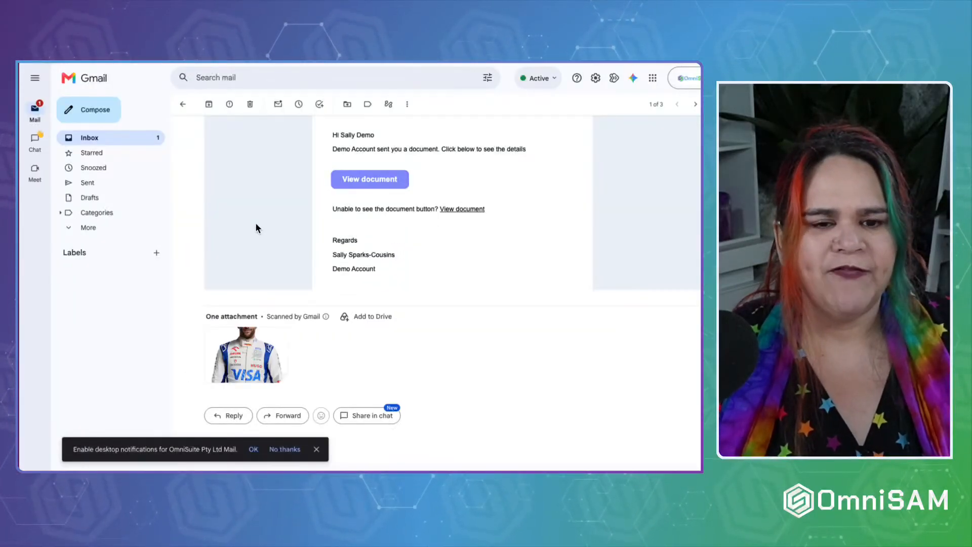
scroll(255, 223, up, 4)
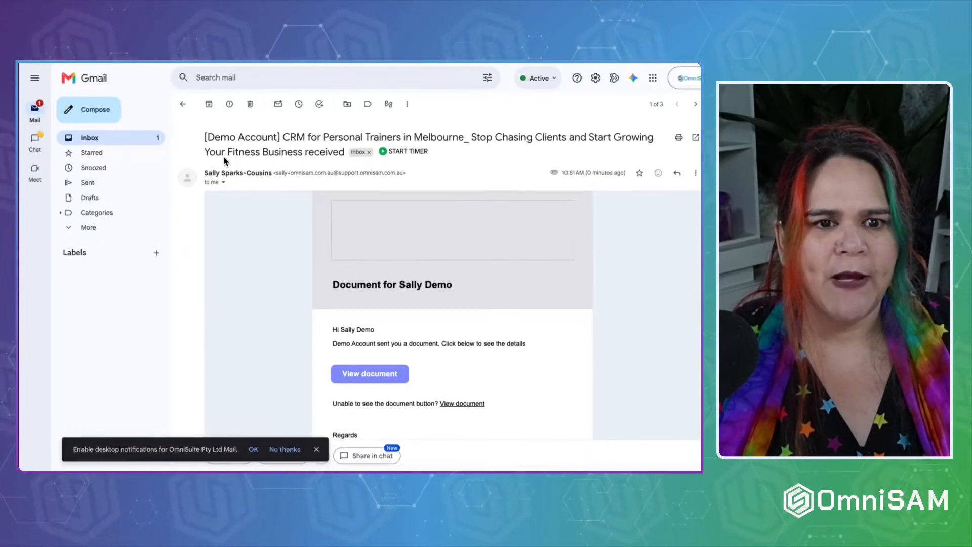
click(183, 105)
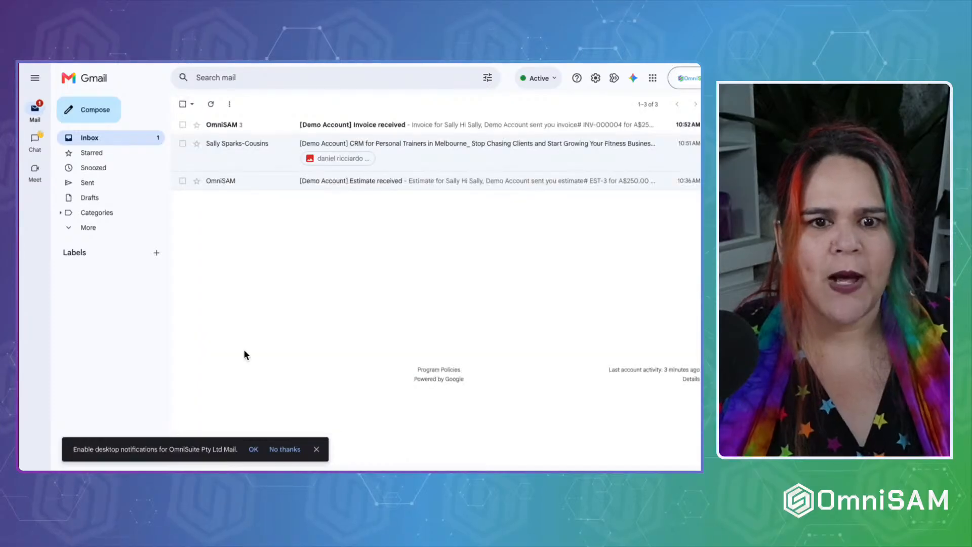
click(262, 128)
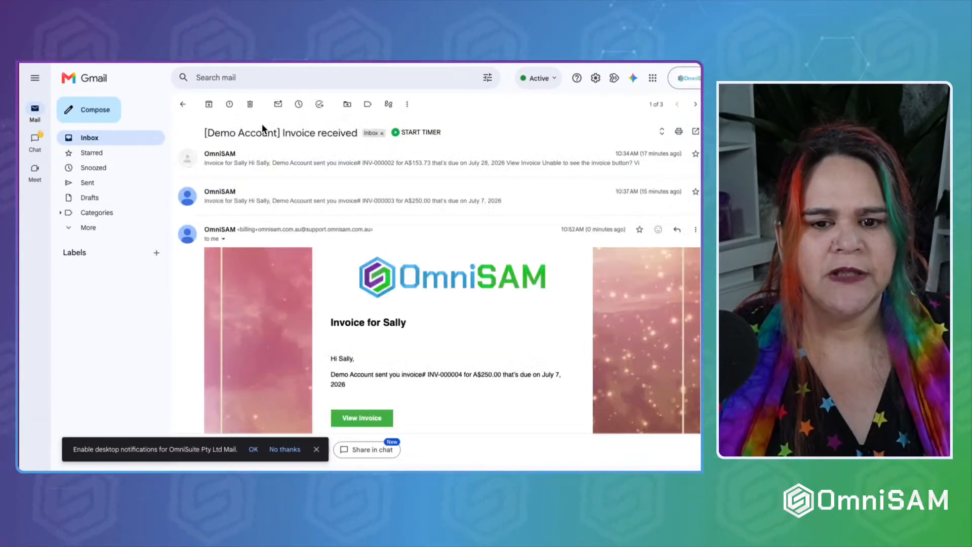
scroll(273, 268, down, 3)
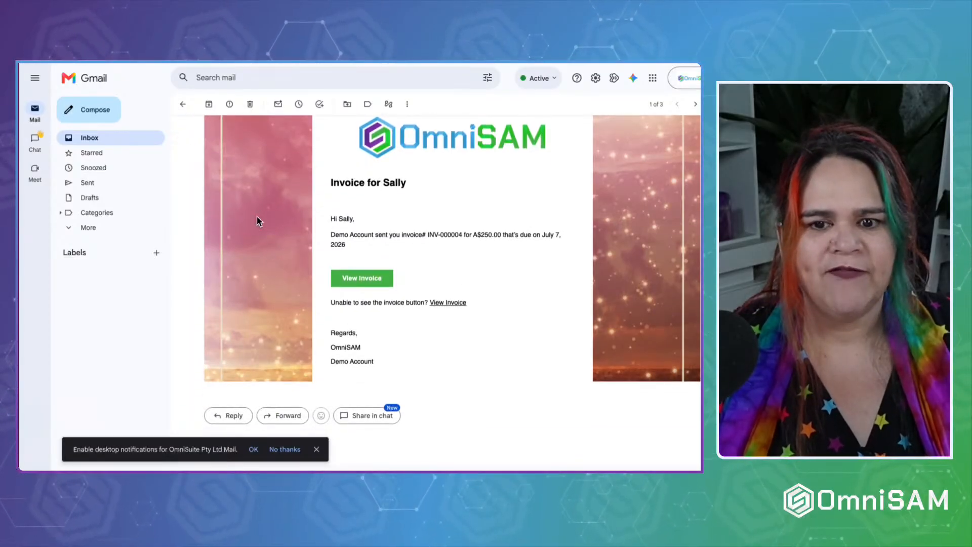
scroll(258, 220, up, 3)
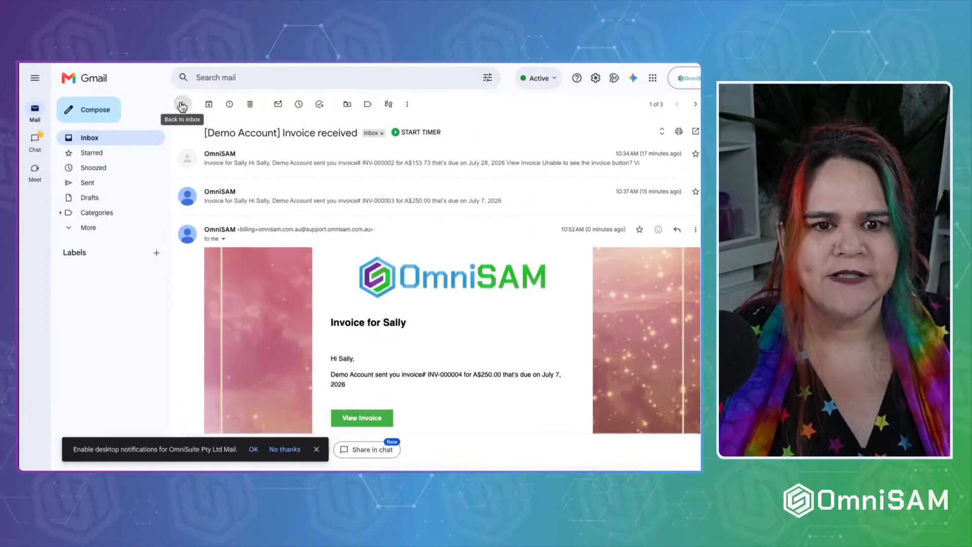
click(183, 104)
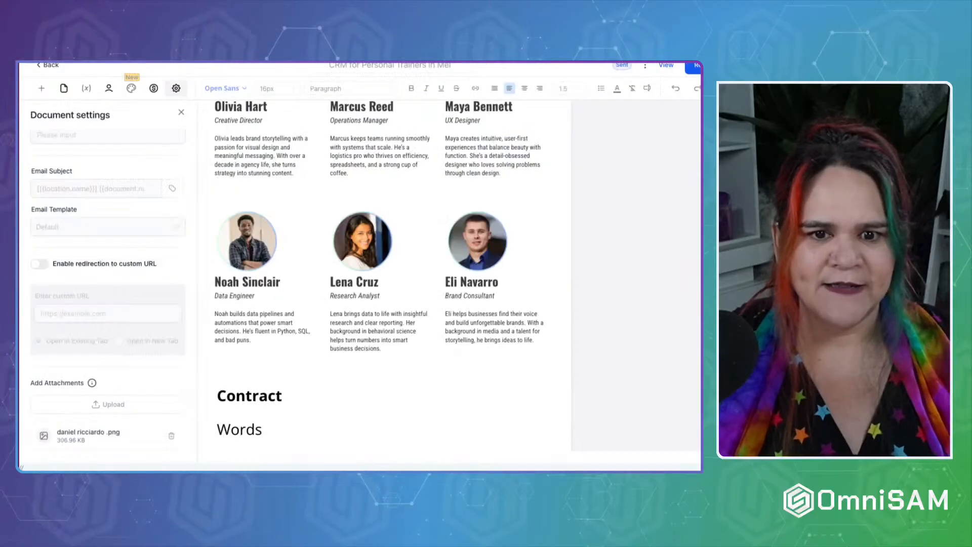
scroll(317, 226, up, 7)
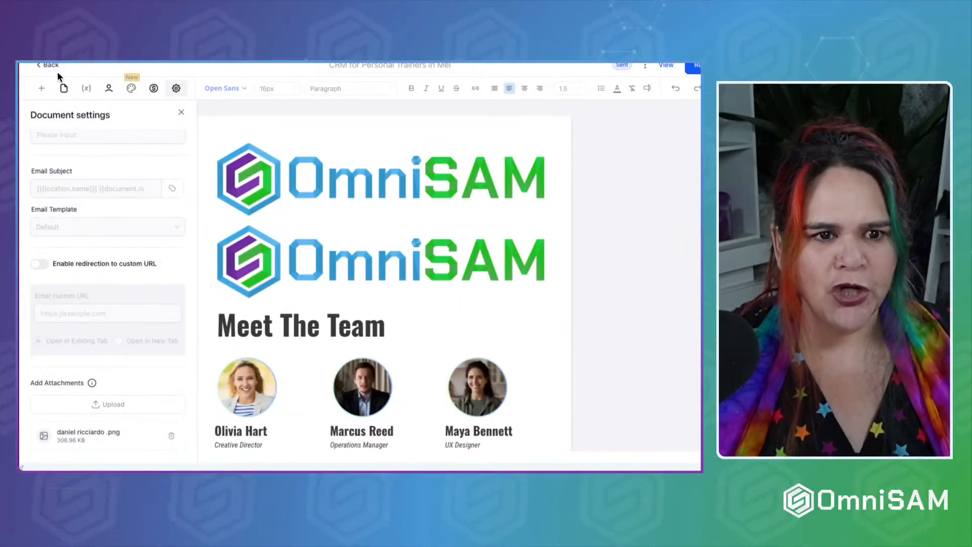
Exit the document editor and bring up the Documents & Contracts navigation menu.
click(49, 65)
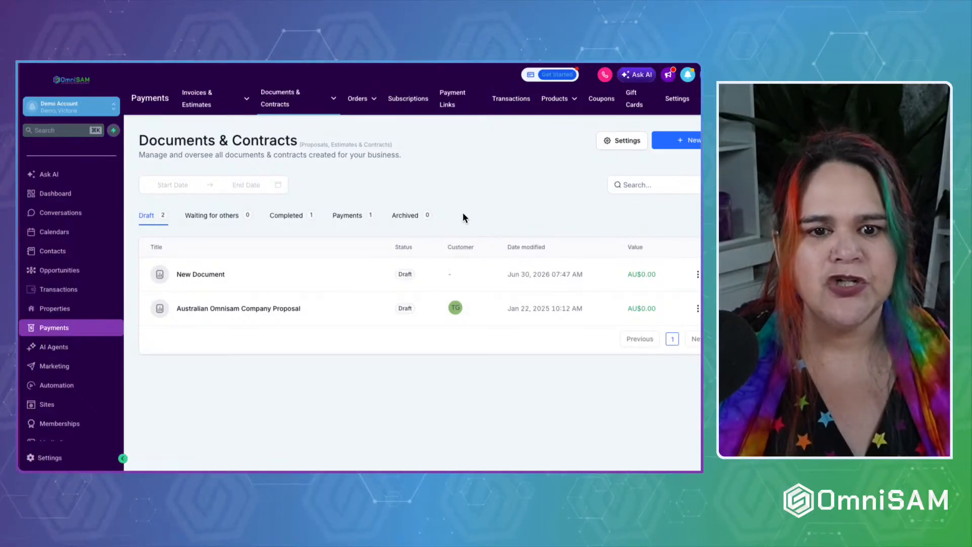
click(299, 92)
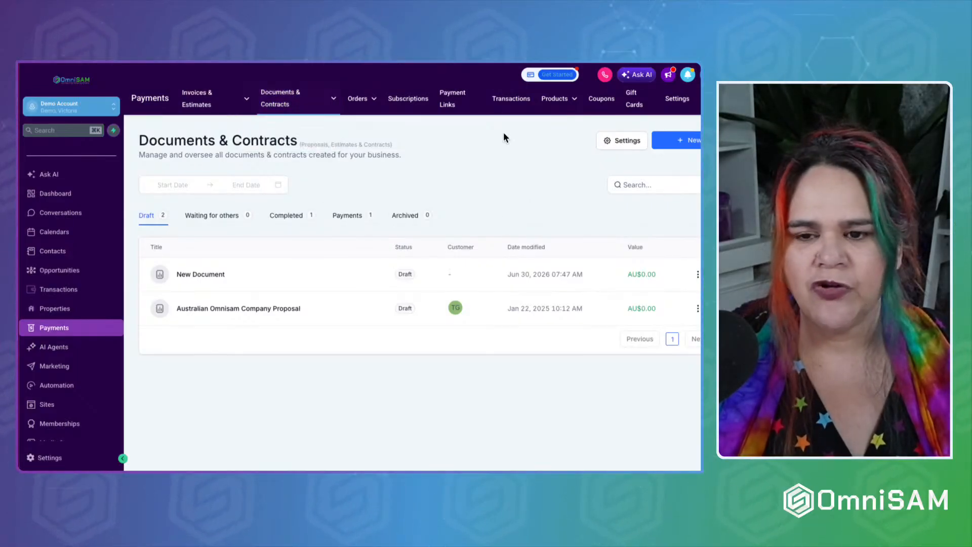
mouse_move(282, 108)
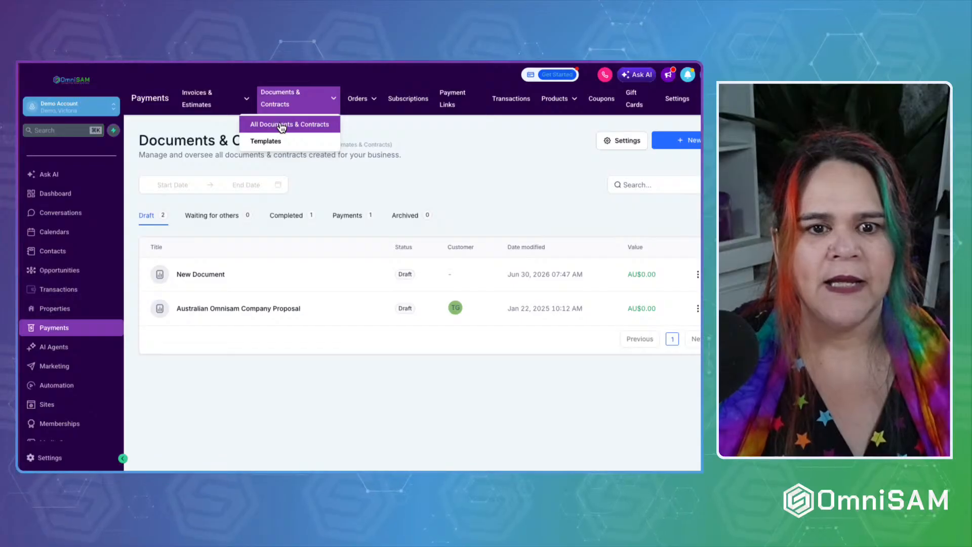
Go to Documents & Contracts Templates and view the empty Public Documents tab.
click(272, 145)
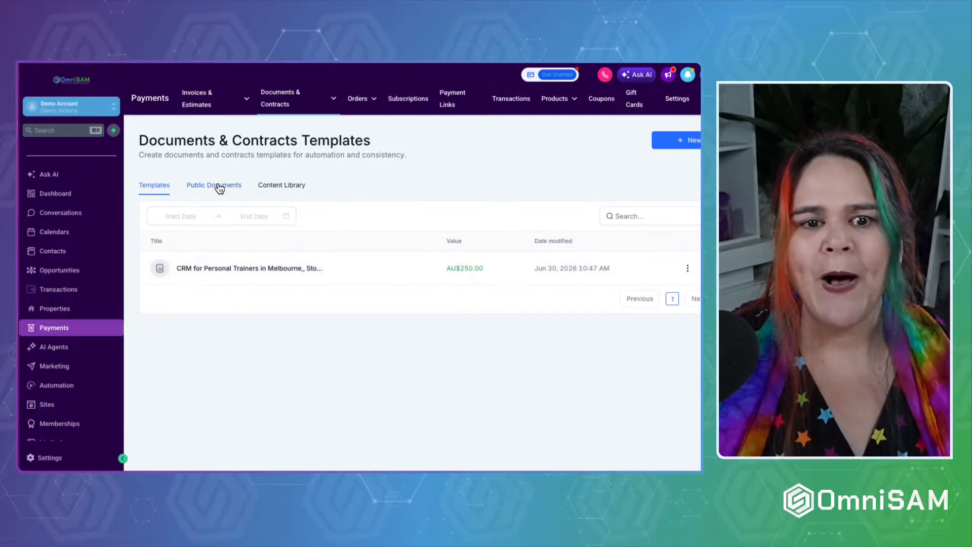
click(220, 187)
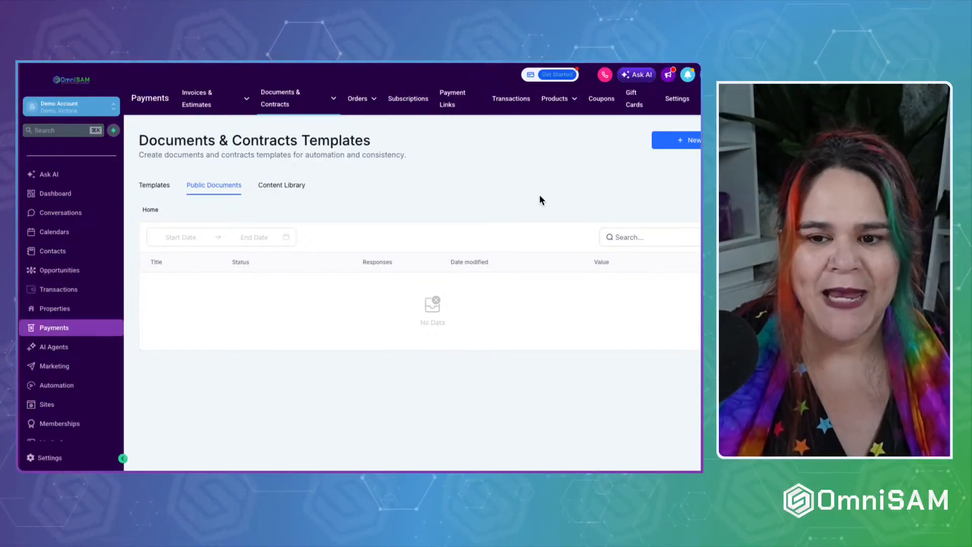
Create a new public document and place a heading text block on the page.
click(684, 147)
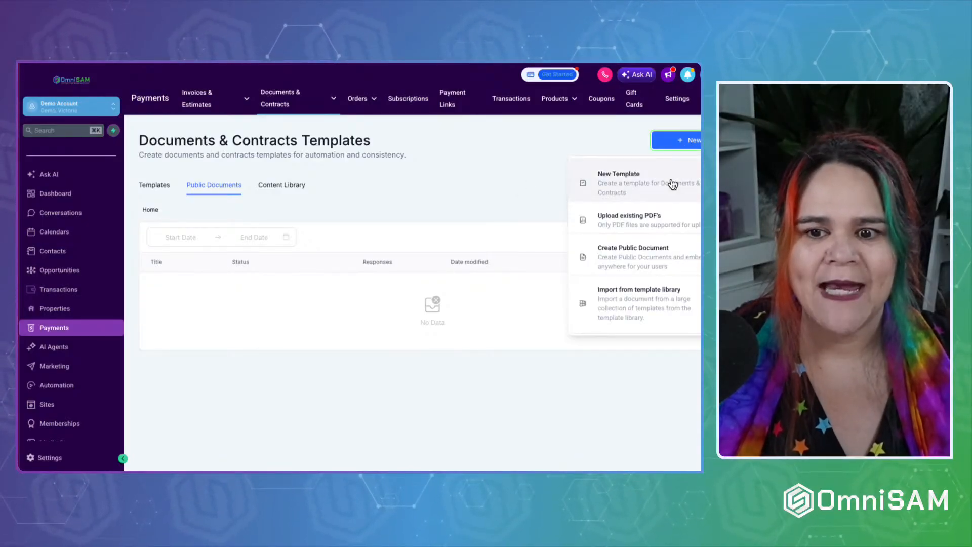
click(642, 250)
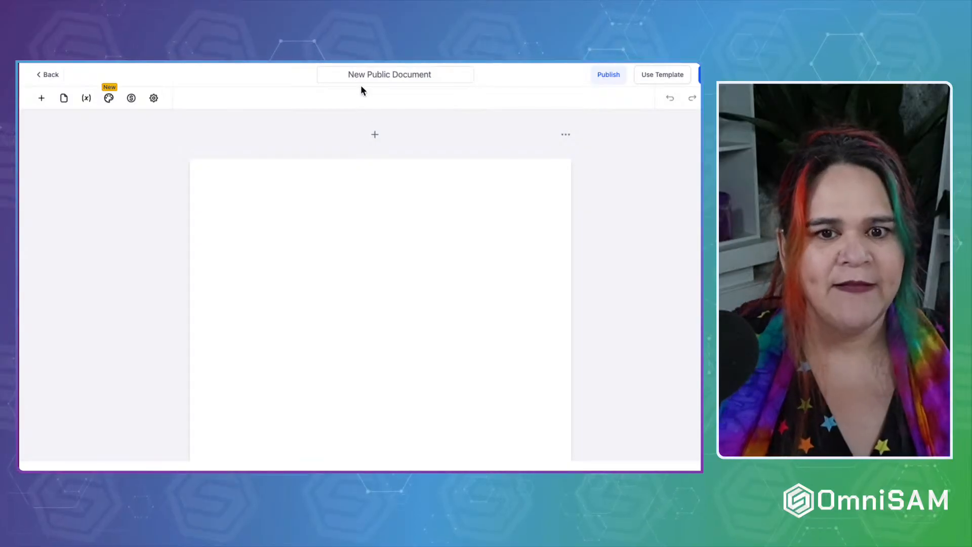
click(42, 98)
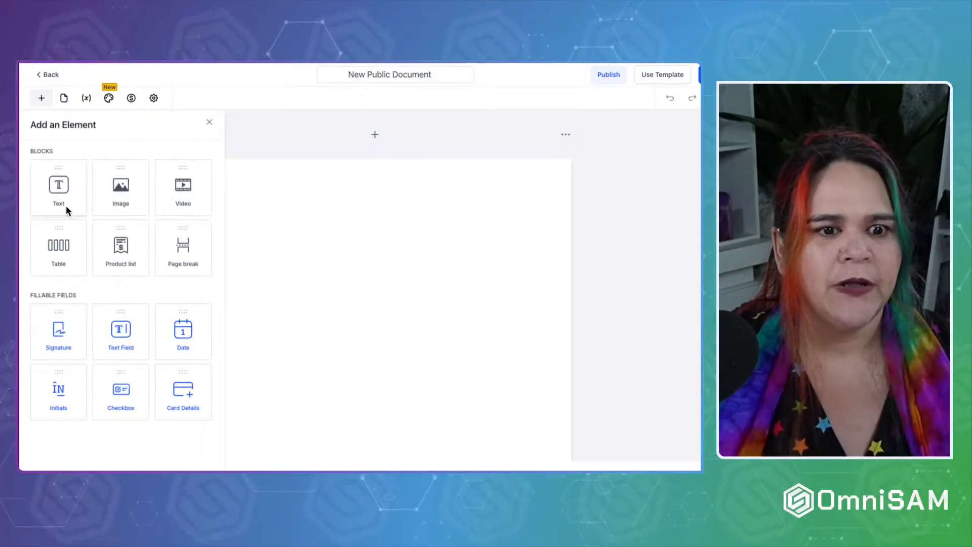
drag(68, 208, 324, 223)
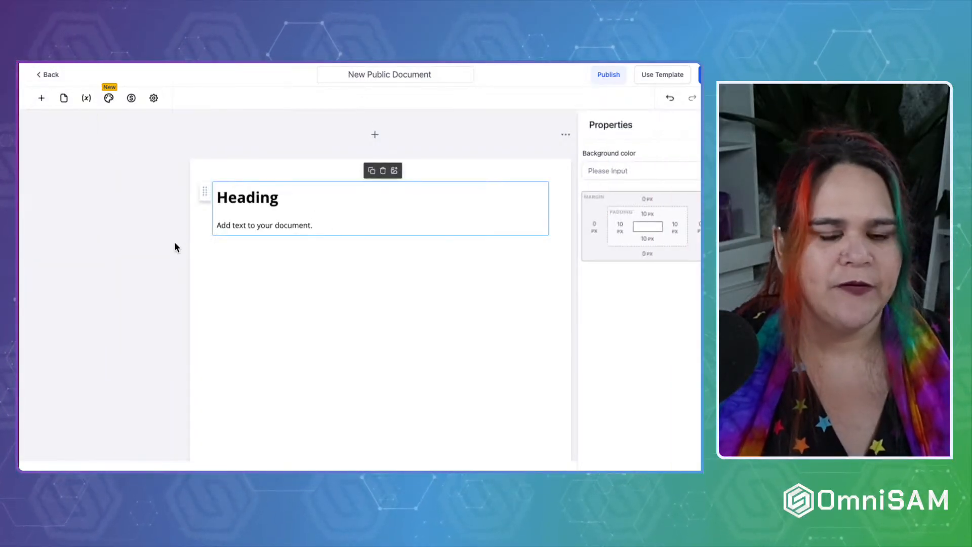
Add a contact signature field and a fillable text field, then publish the document.
click(41, 98)
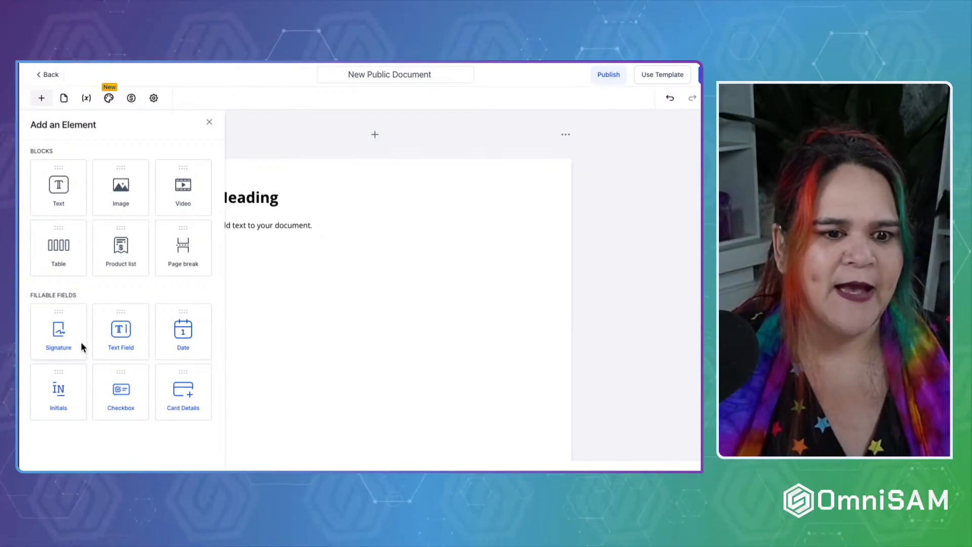
mouse_move(66, 339)
mouse_down()
mouse_move(369, 326)
mouse_move(456, 271)
mouse_up()
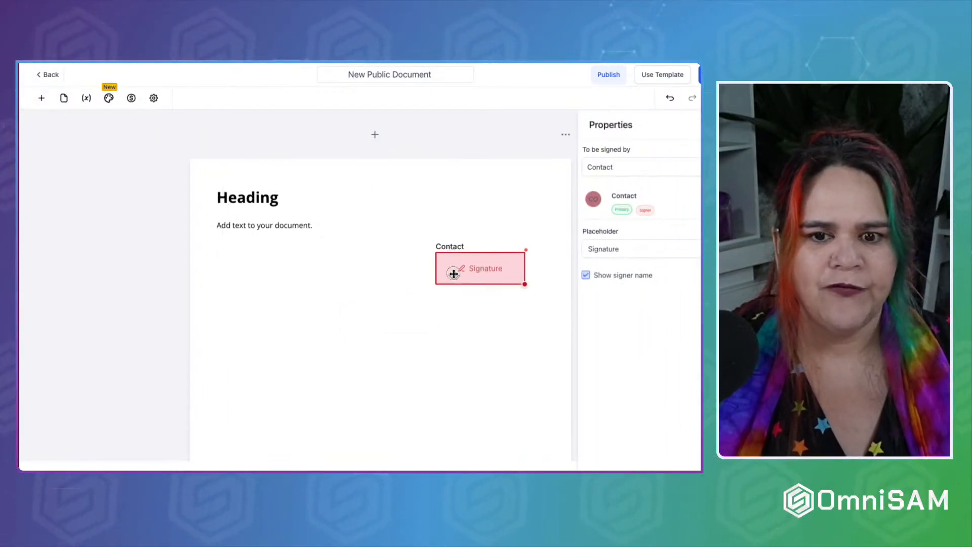
click(41, 98)
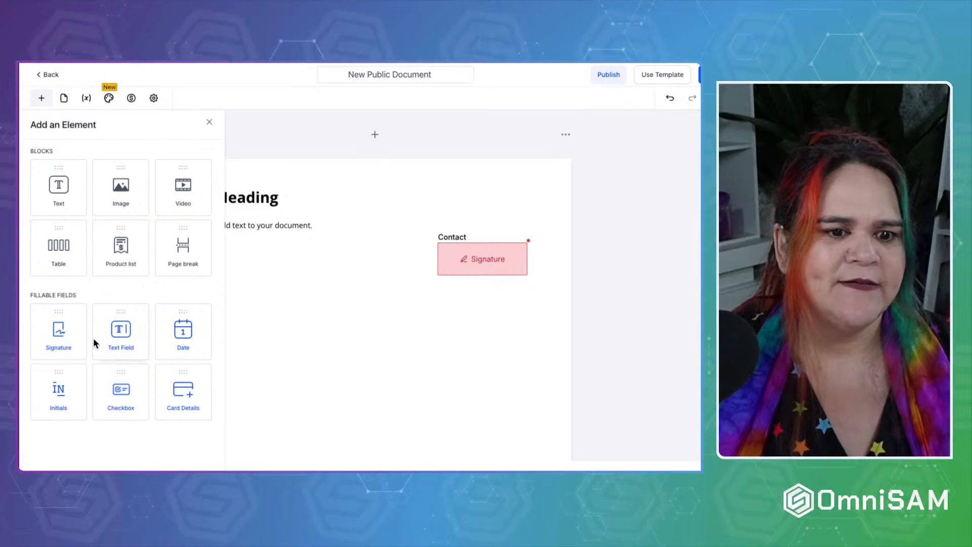
drag(128, 327, 239, 256)
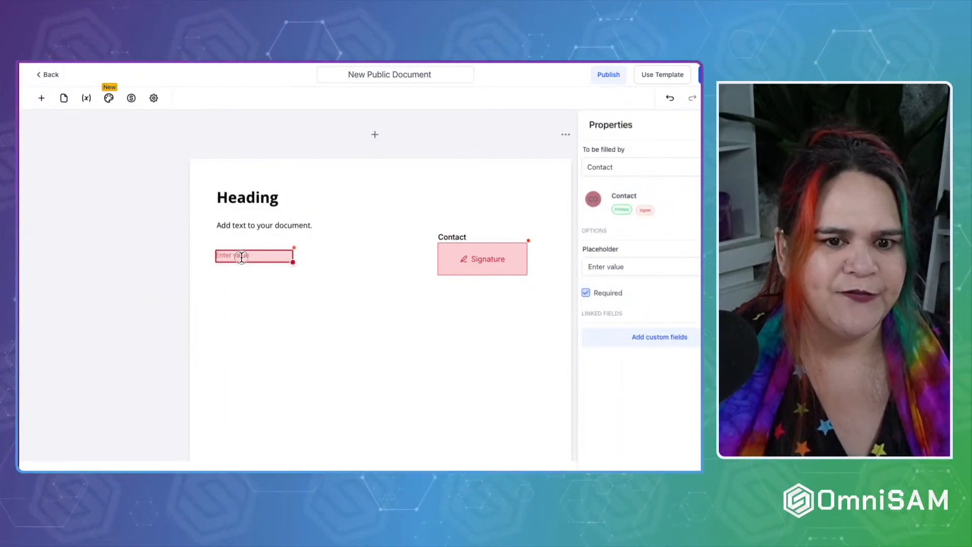
click(700, 74)
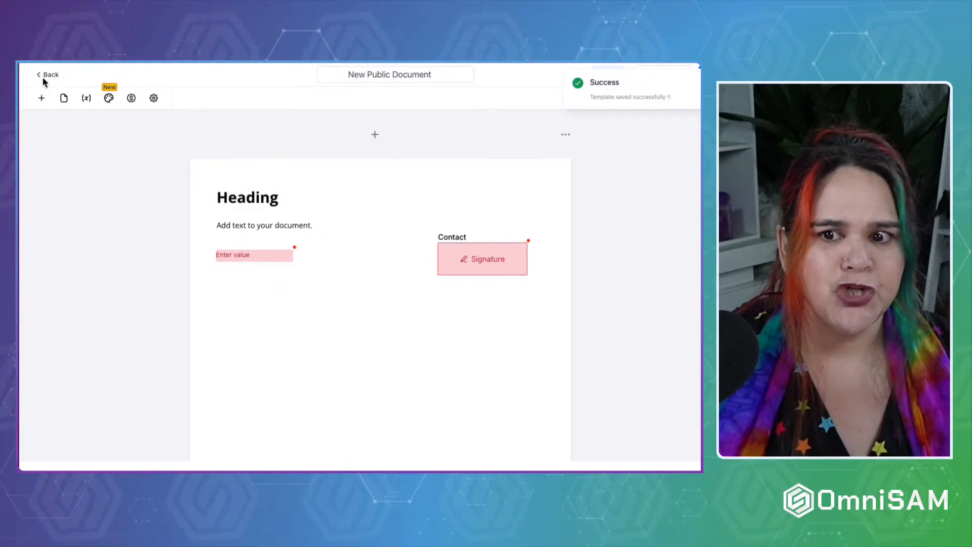
click(48, 74)
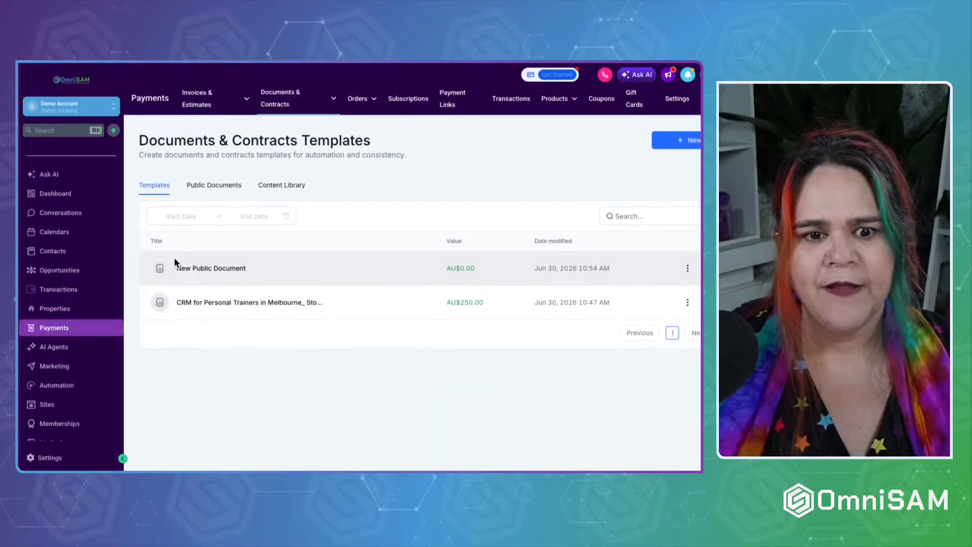
Create a draft from the New Public Document template via Use Template, leaving without saving.
click(687, 268)
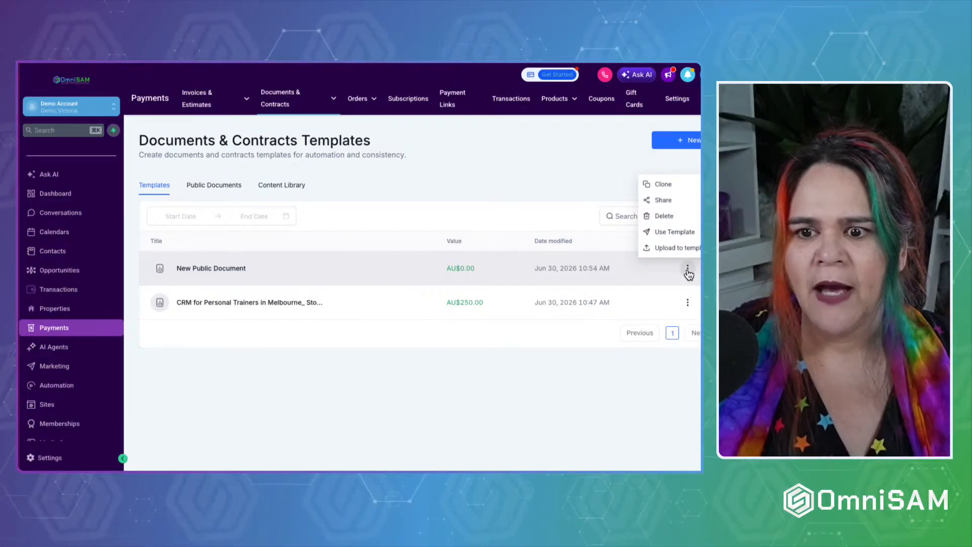
click(669, 201)
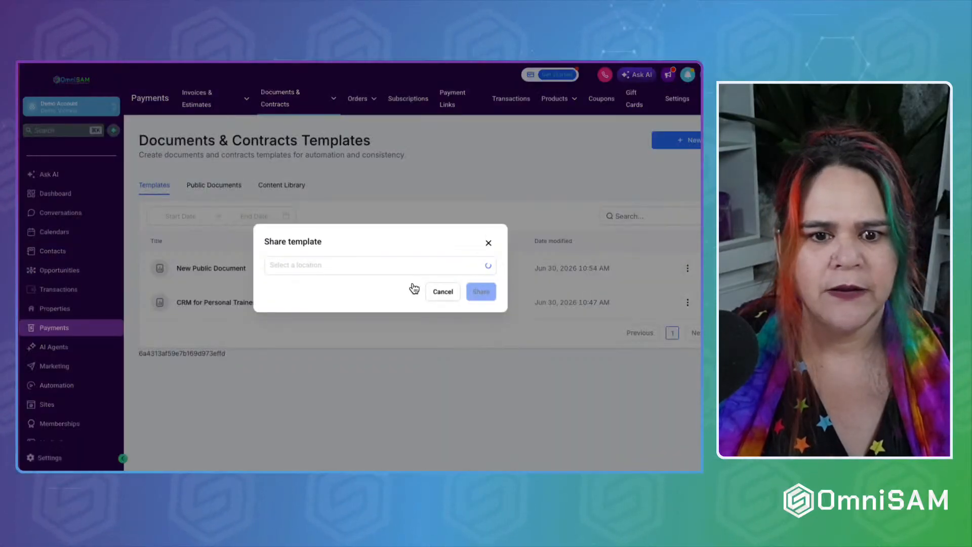
click(443, 292)
click(688, 268)
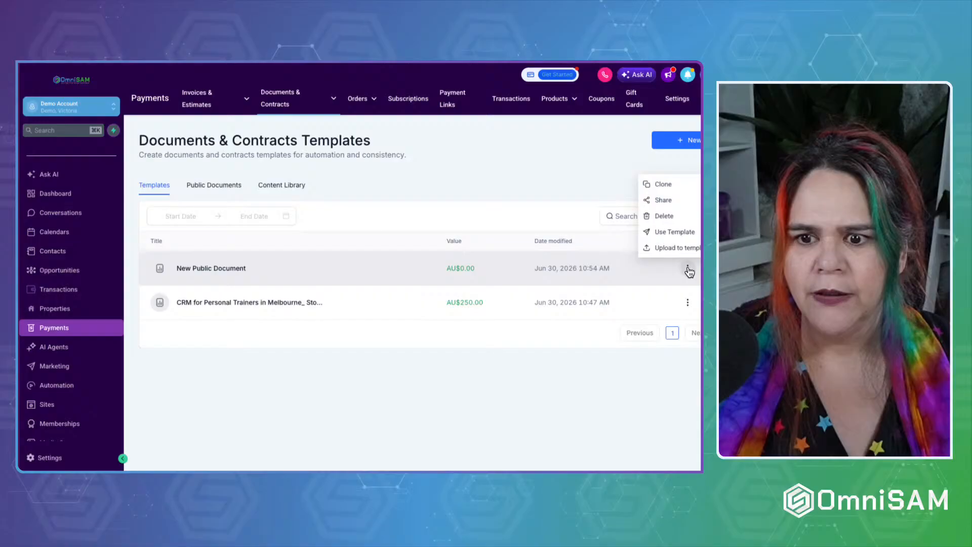
click(686, 233)
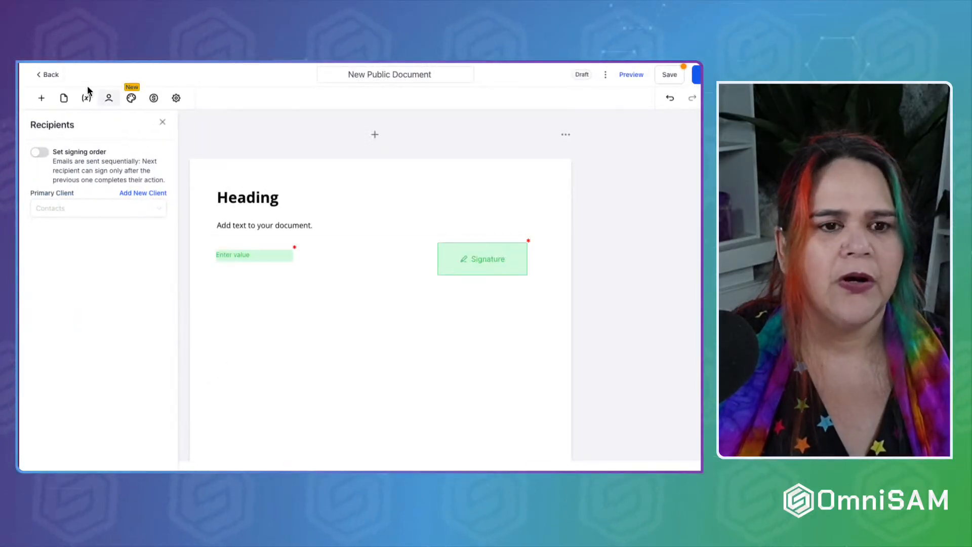
click(41, 76)
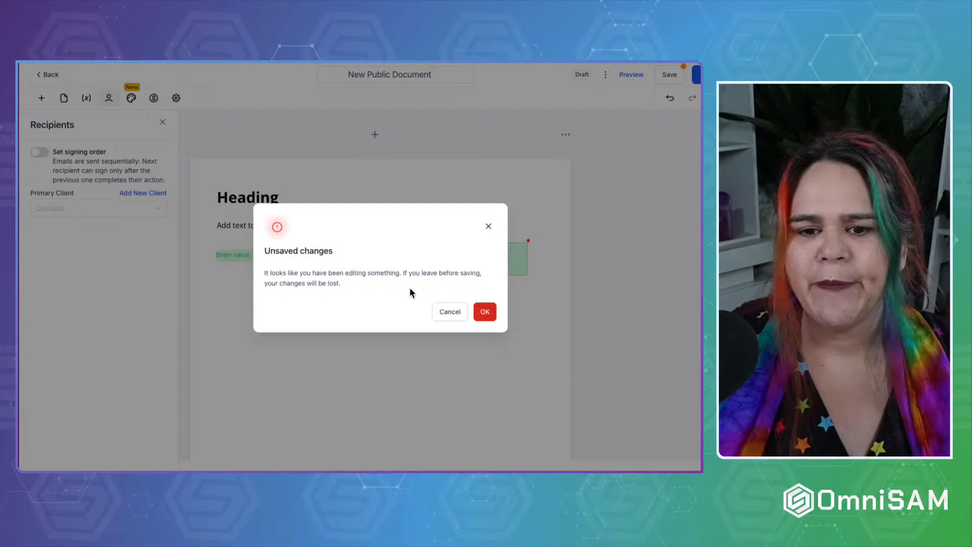
click(487, 312)
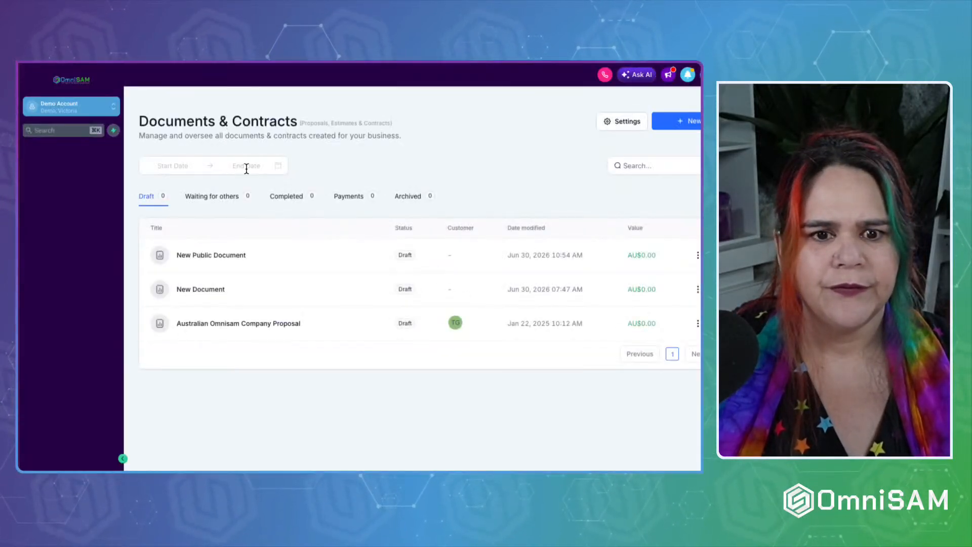
Return to the Templates page and show its Public Documents tab.
mouse_move(272, 96)
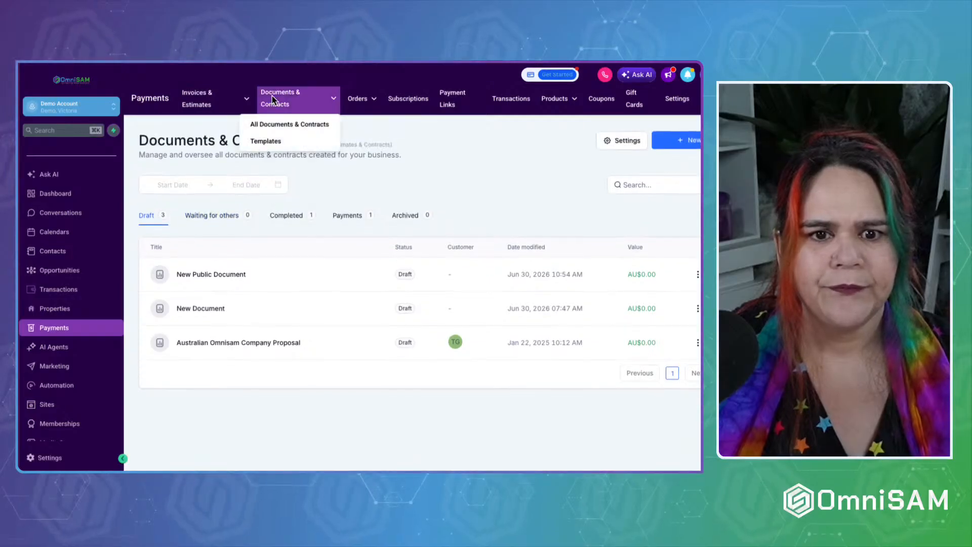
click(267, 143)
click(215, 185)
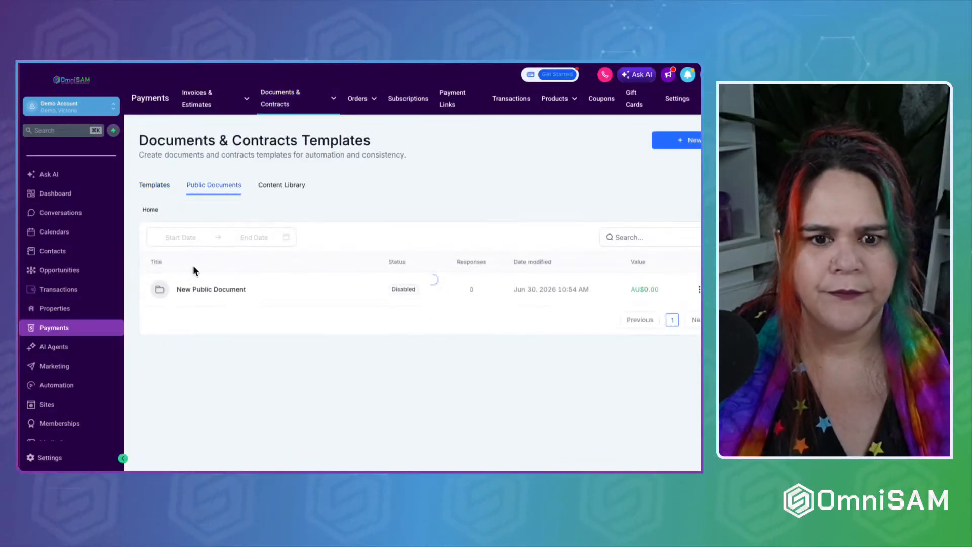
Generate and copy the New Public Document's shareable link, then open a new browser tab.
click(699, 290)
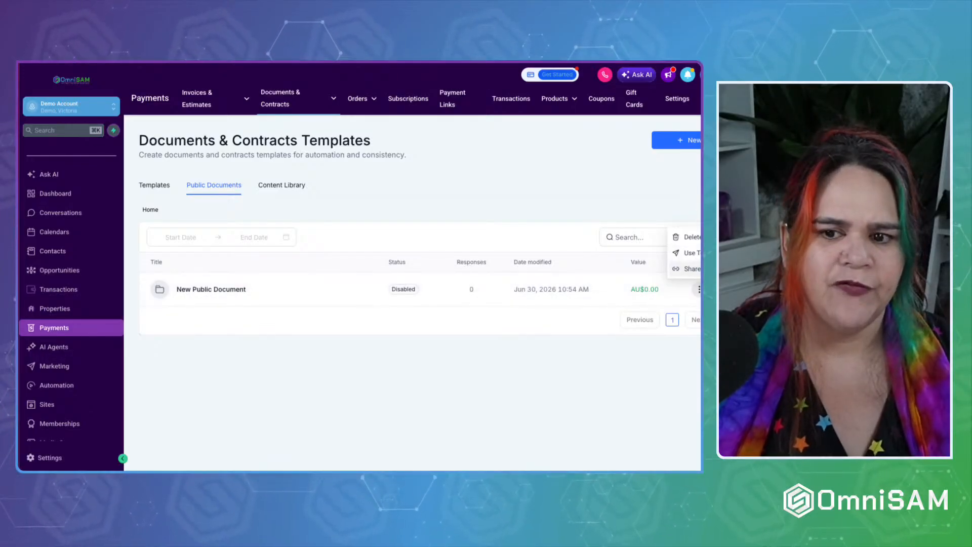
click(693, 269)
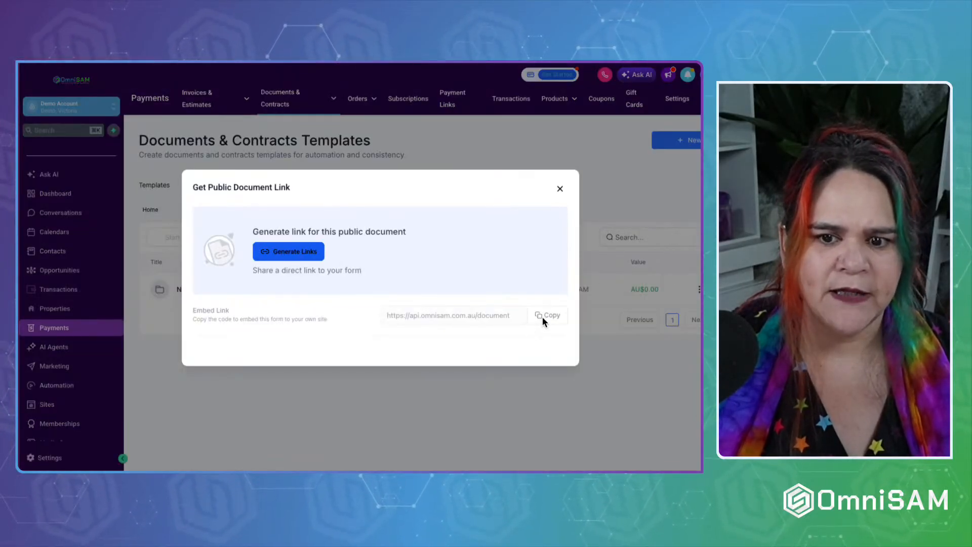
click(263, 249)
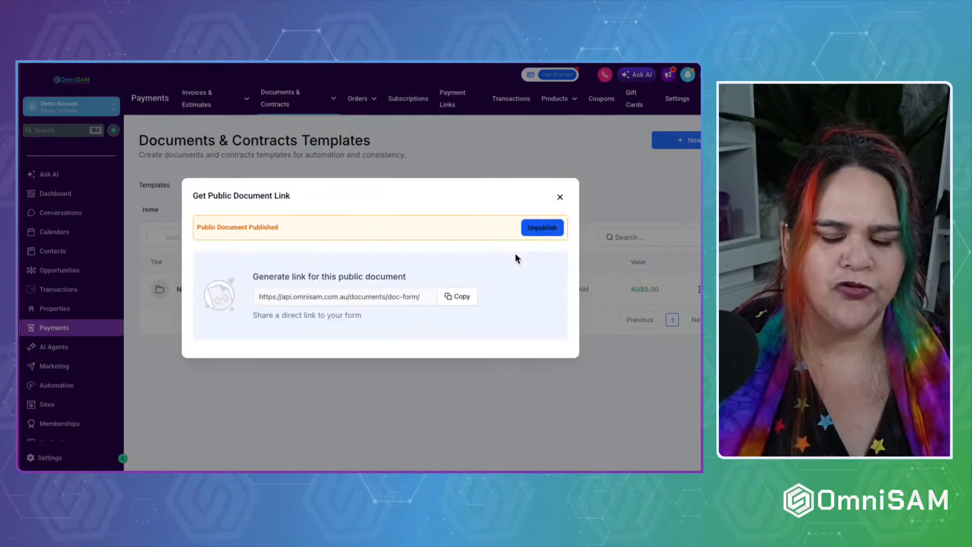
click(460, 295)
key(super+t)
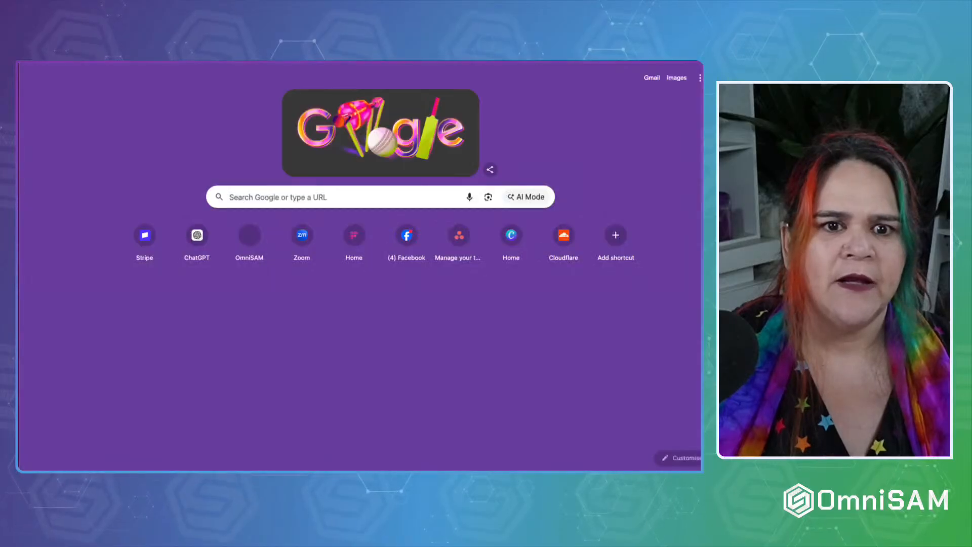
Load the public document link and submit the signer's first name, last name and email.
key(ctrl+v)
key(Return)
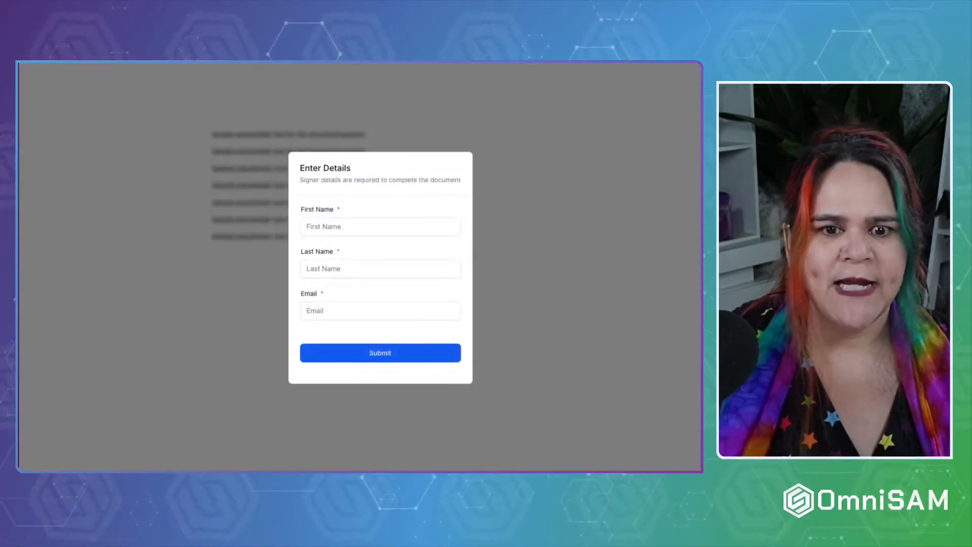
click(353, 227)
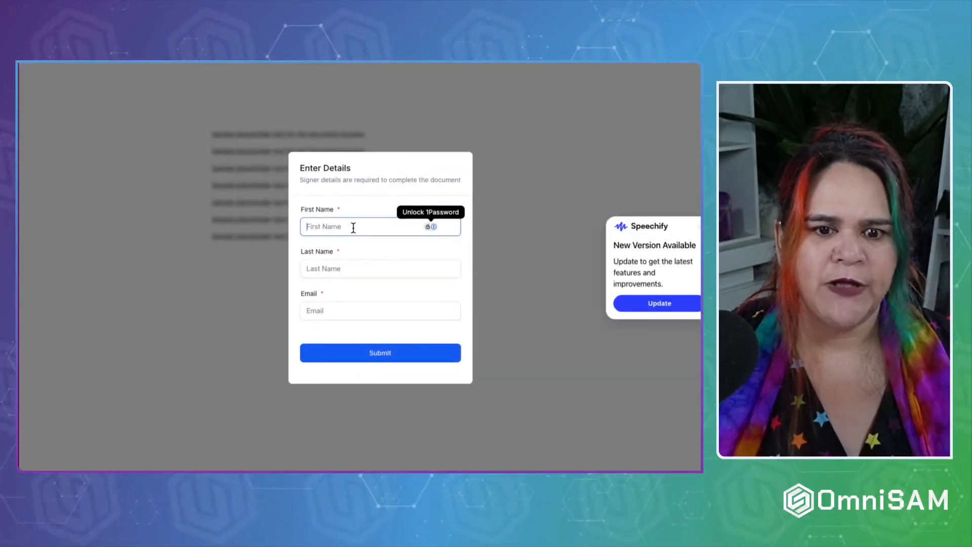
key(Tab)
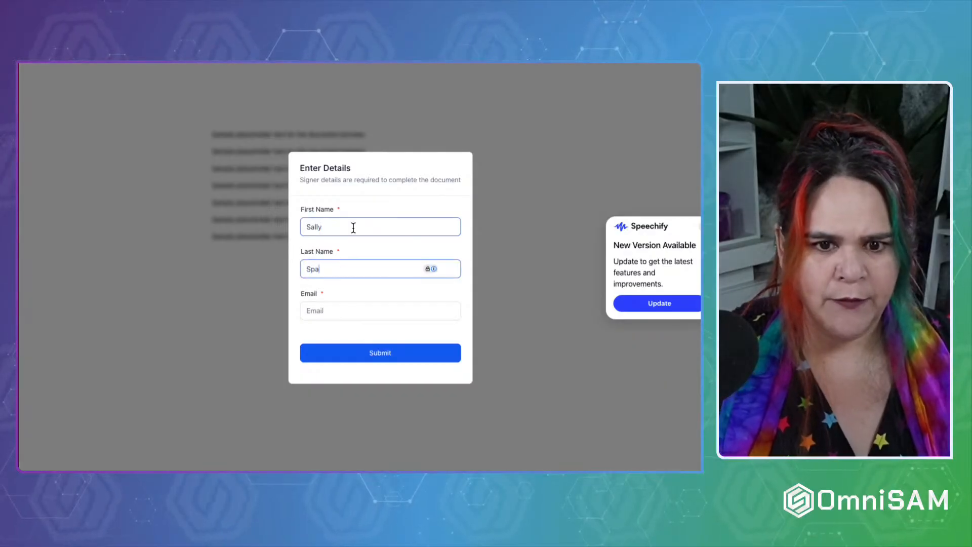
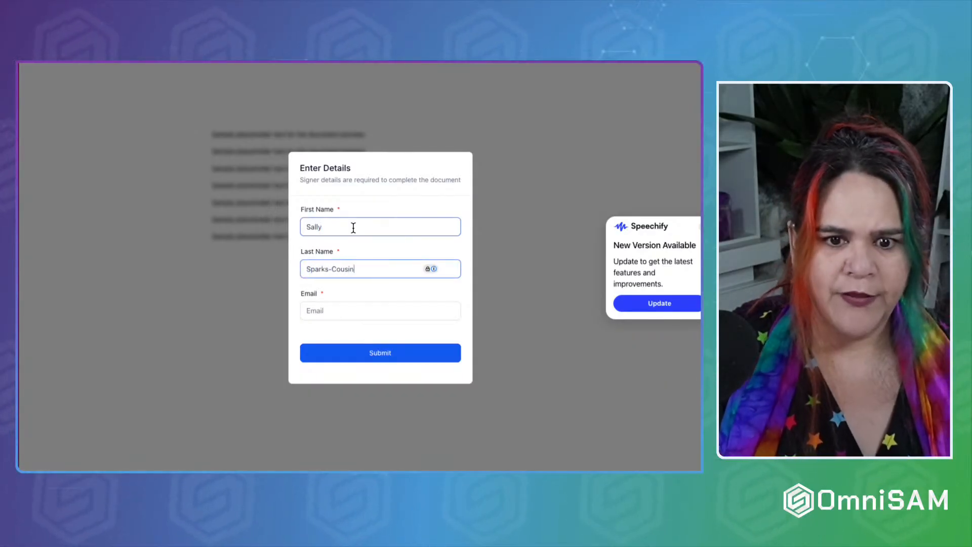
key(Tab)
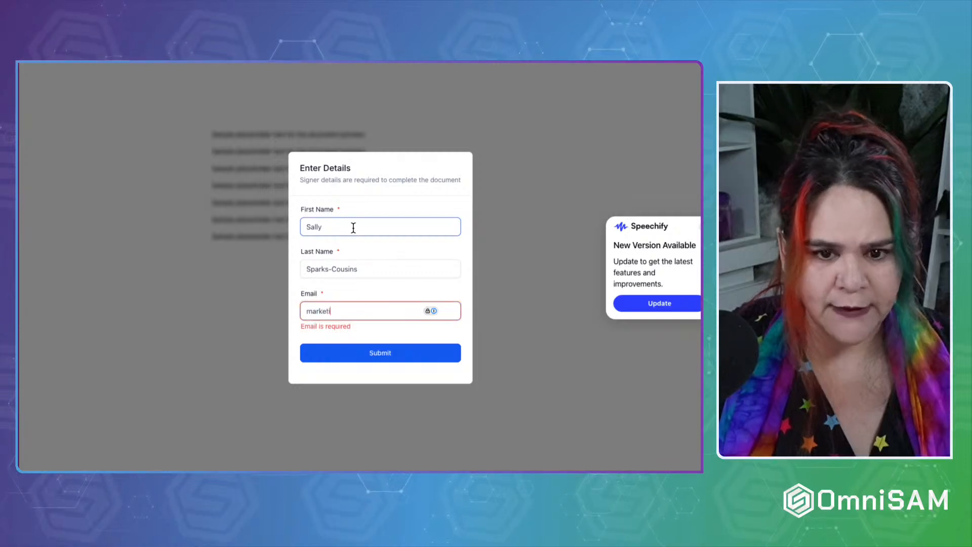
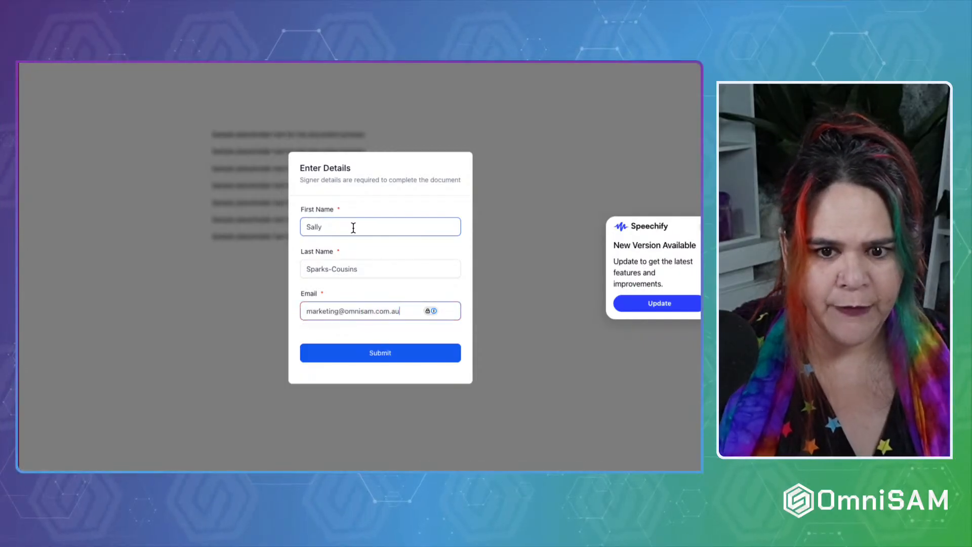
click(366, 356)
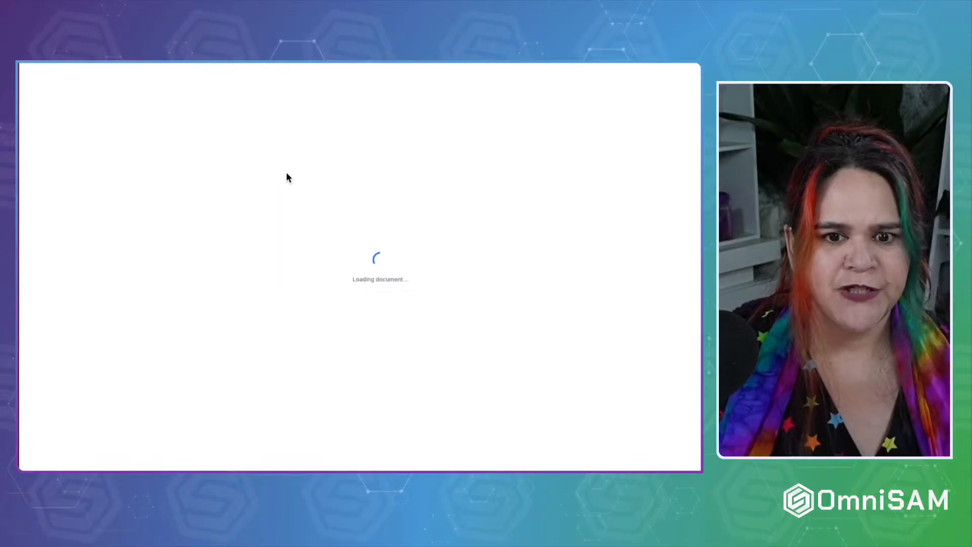
Fill the text field with the signer's first name, add a typed signature, and finish signing.
click(255, 235)
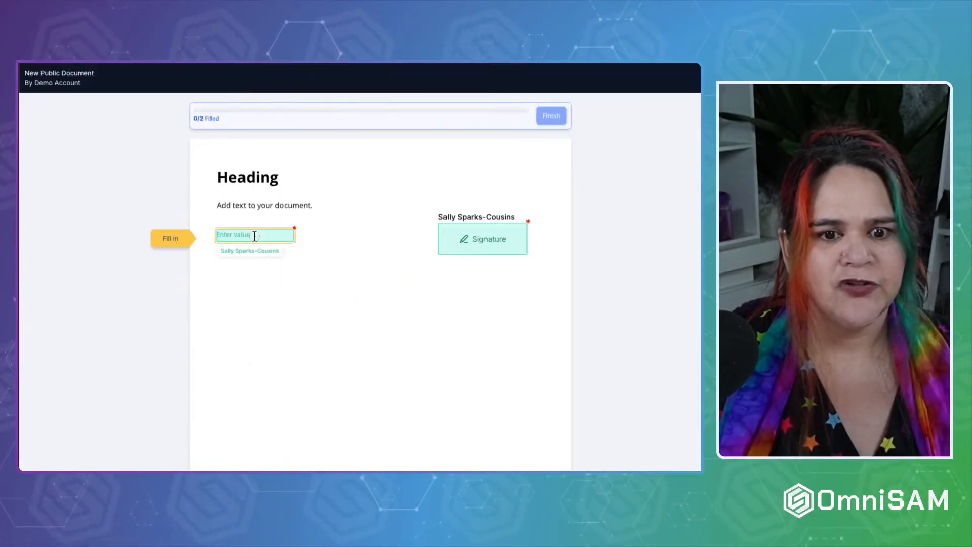
text(Sally)
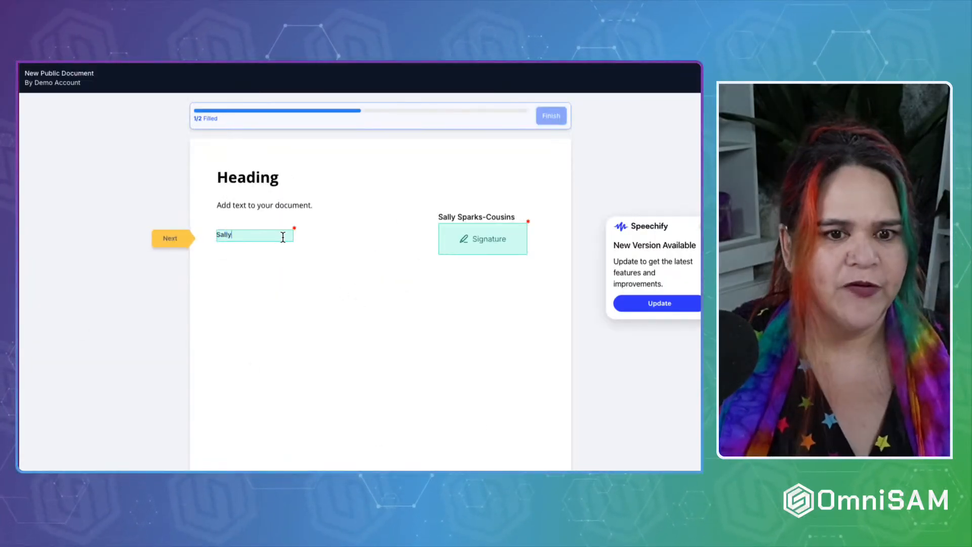
click(493, 245)
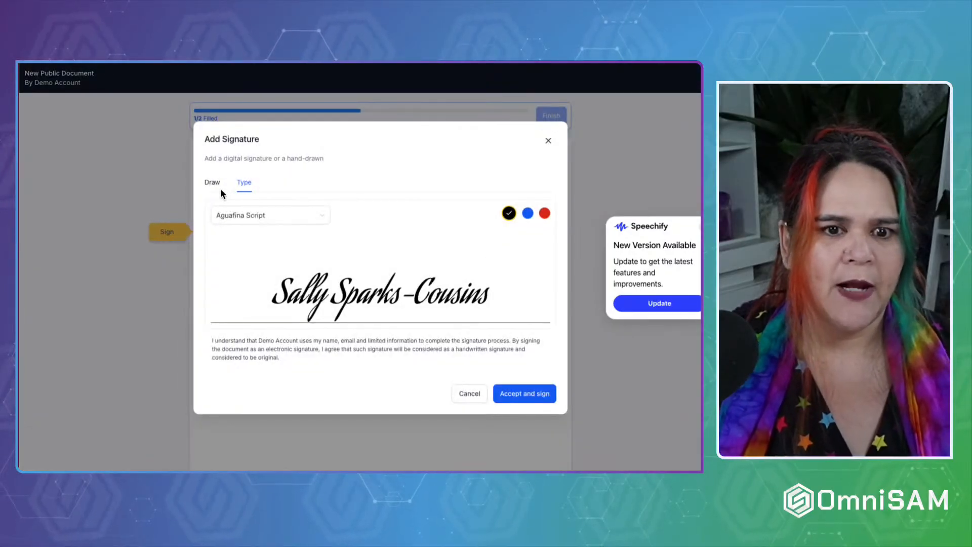
click(530, 397)
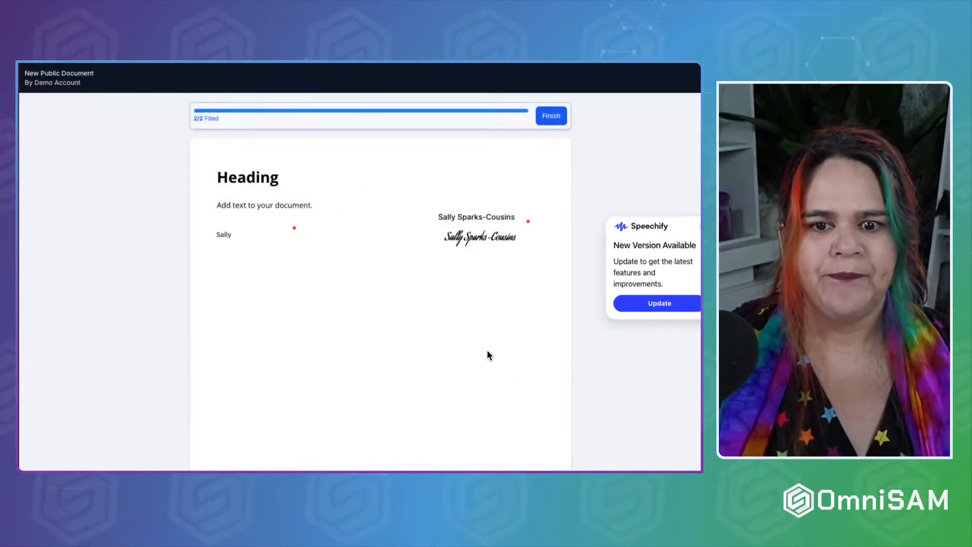
click(549, 117)
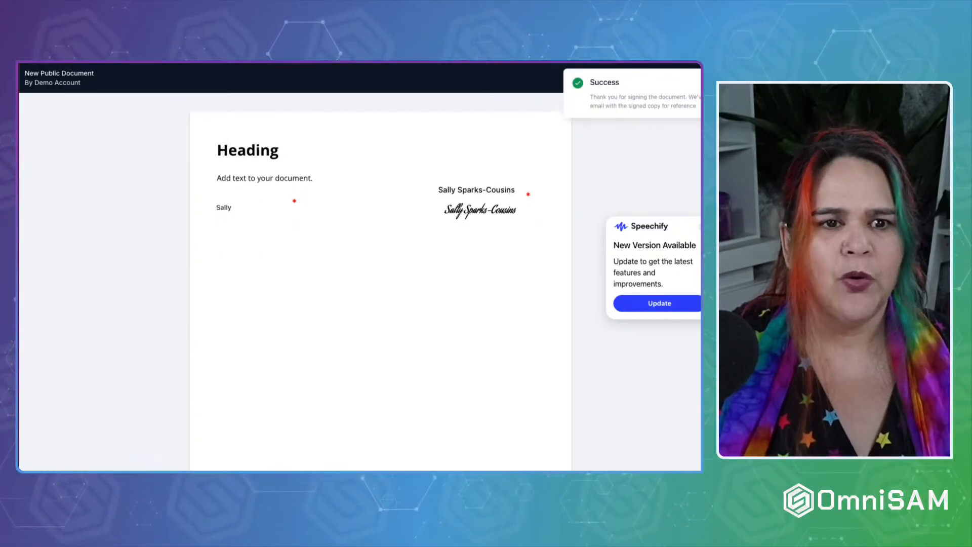
click(21, 62)
click(561, 198)
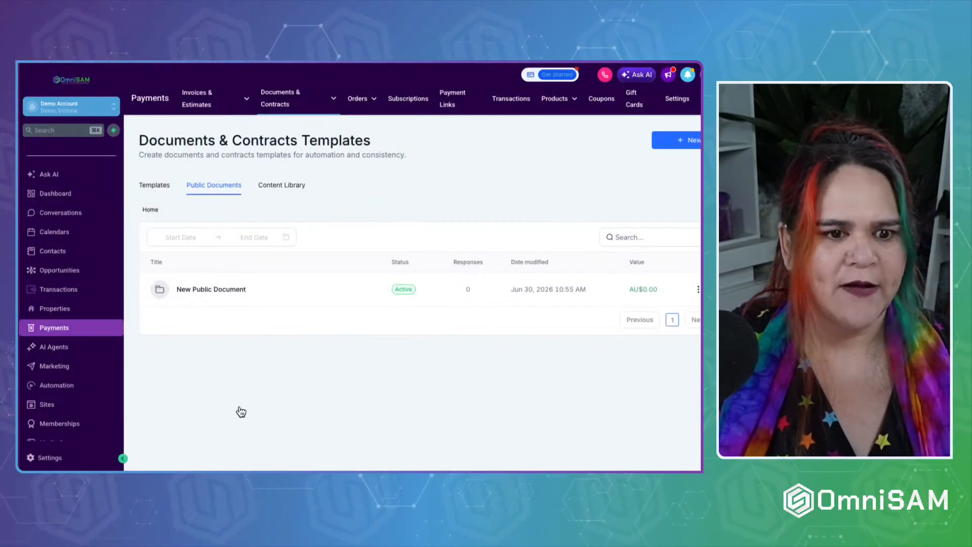
Open the signer's contact from Contacts and confirm 'New Public Document' is listed as Completed.
click(53, 251)
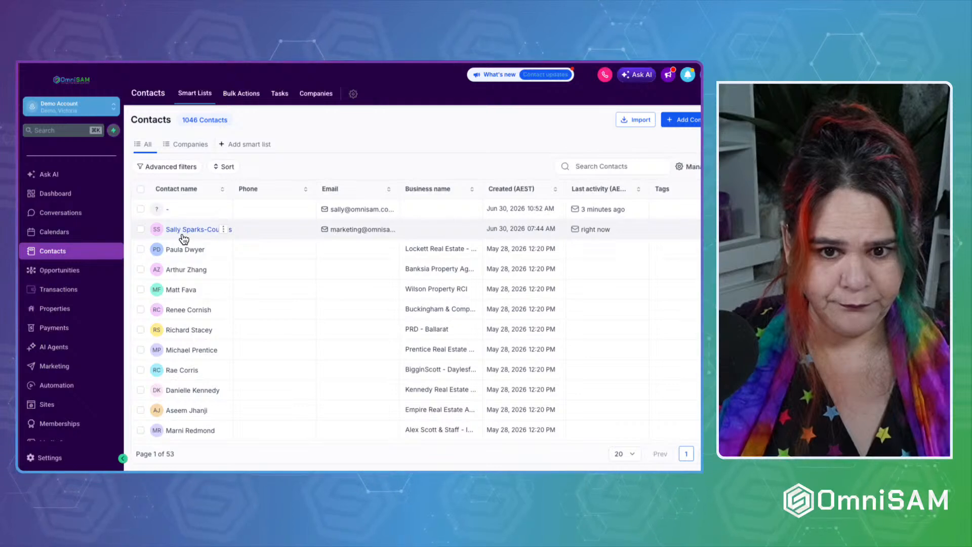
click(183, 236)
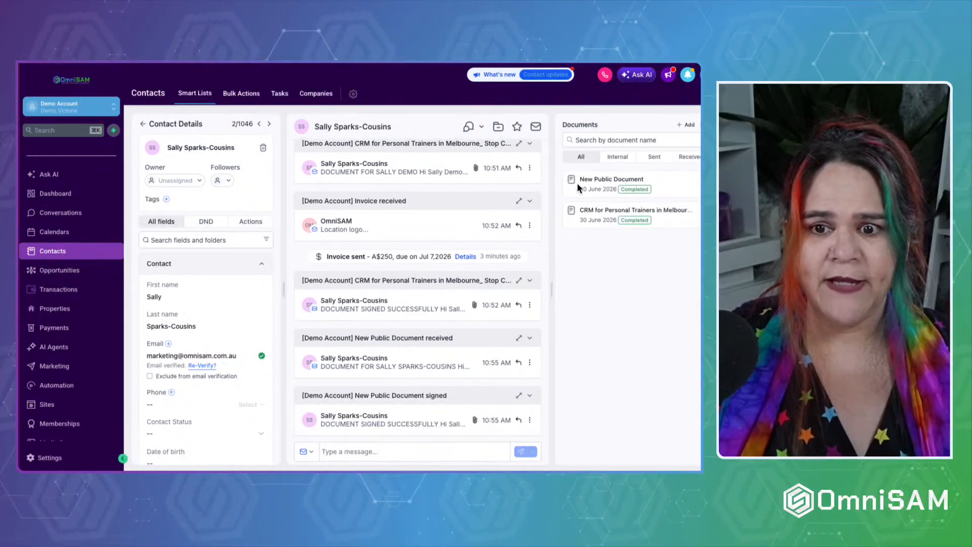
drag(575, 180, 656, 180)
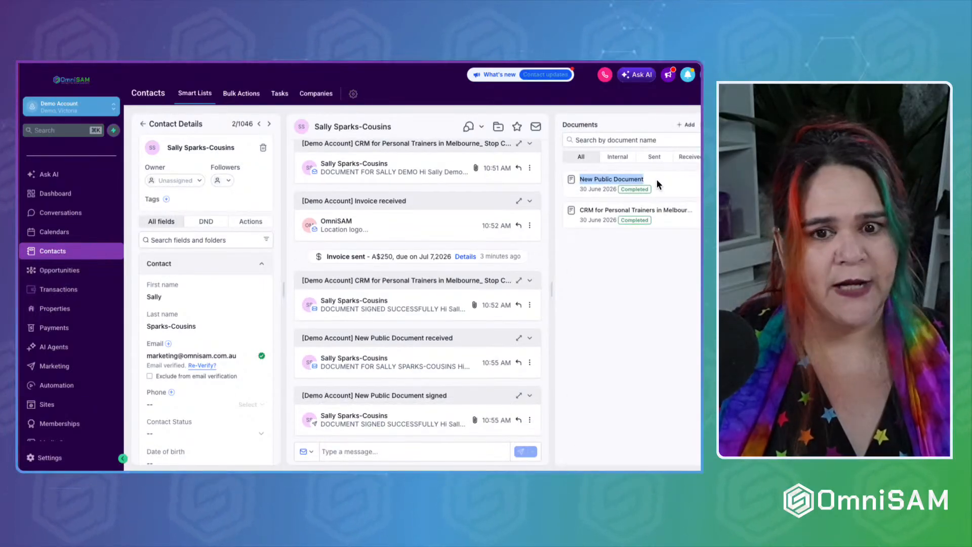
click(634, 355)
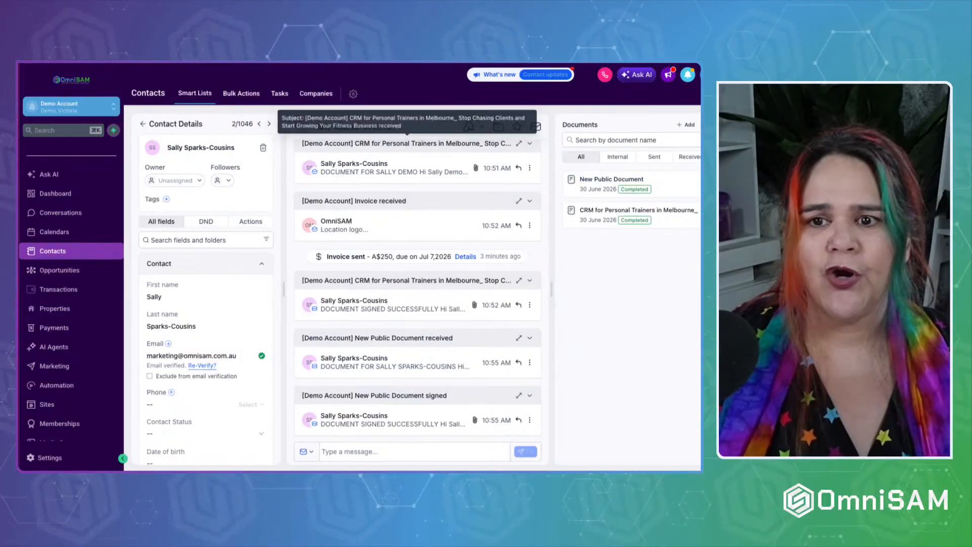
click(178, 233)
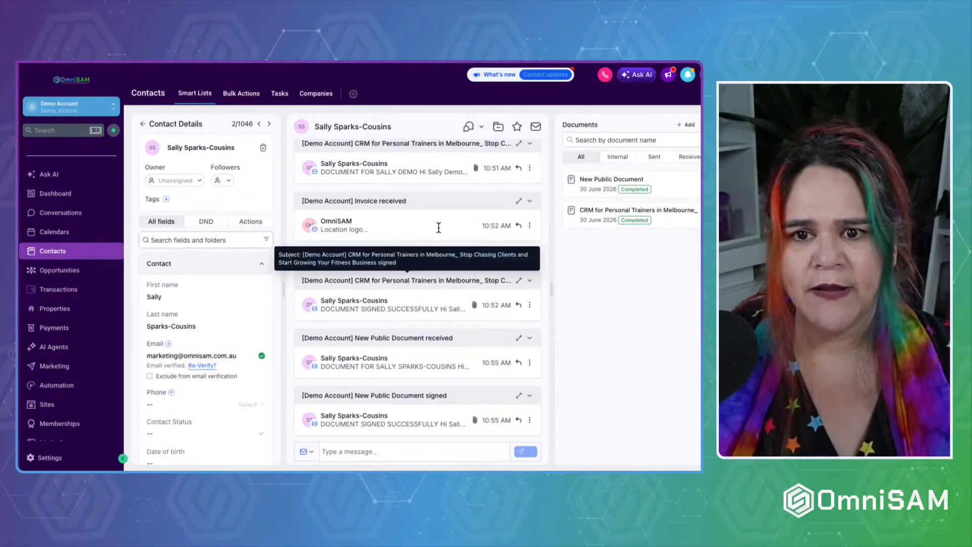